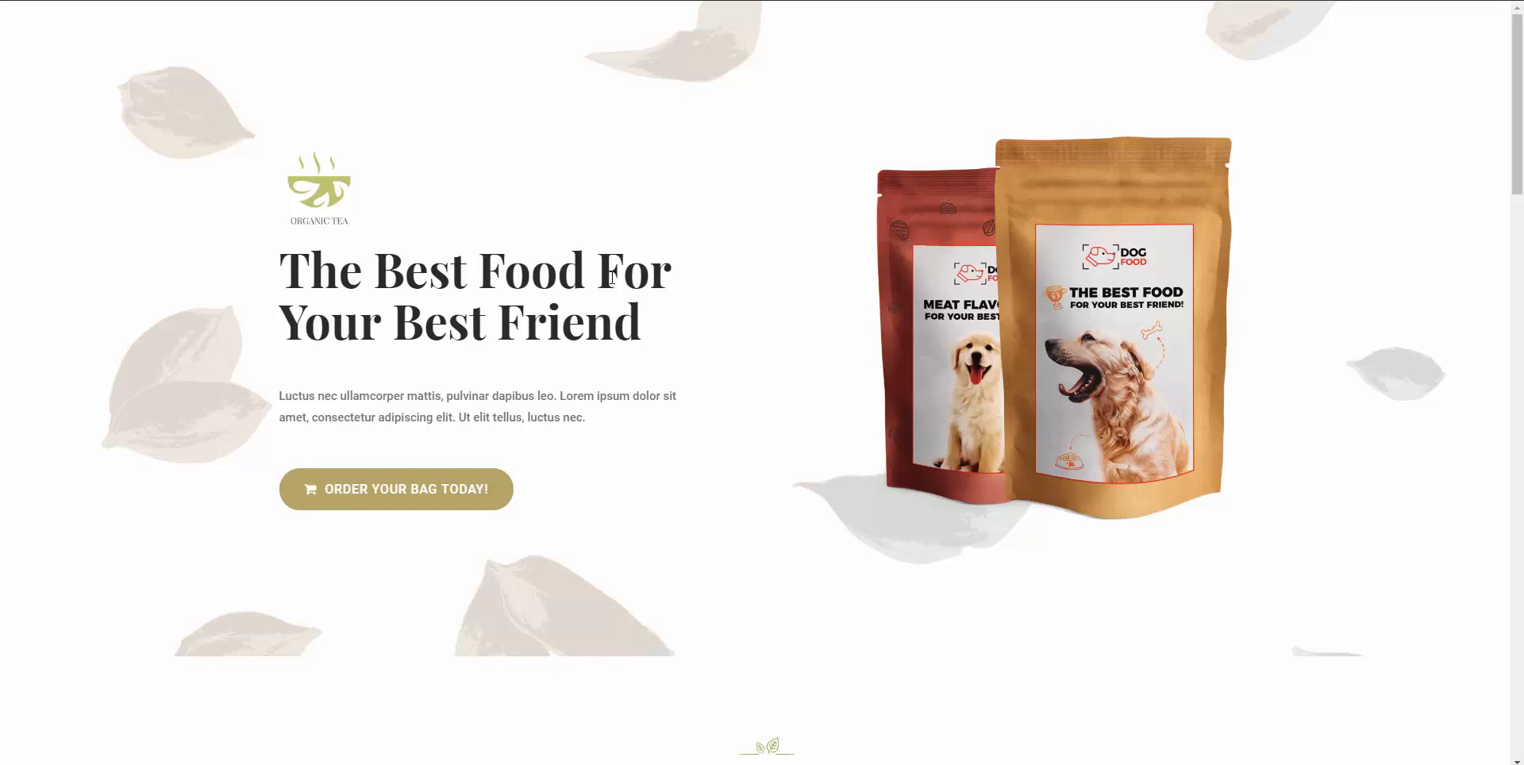
# Start a Dog Food bag order and enter the buyer's first name, last name and e-mail.
pyautogui.scroll(-8, 555, 392)
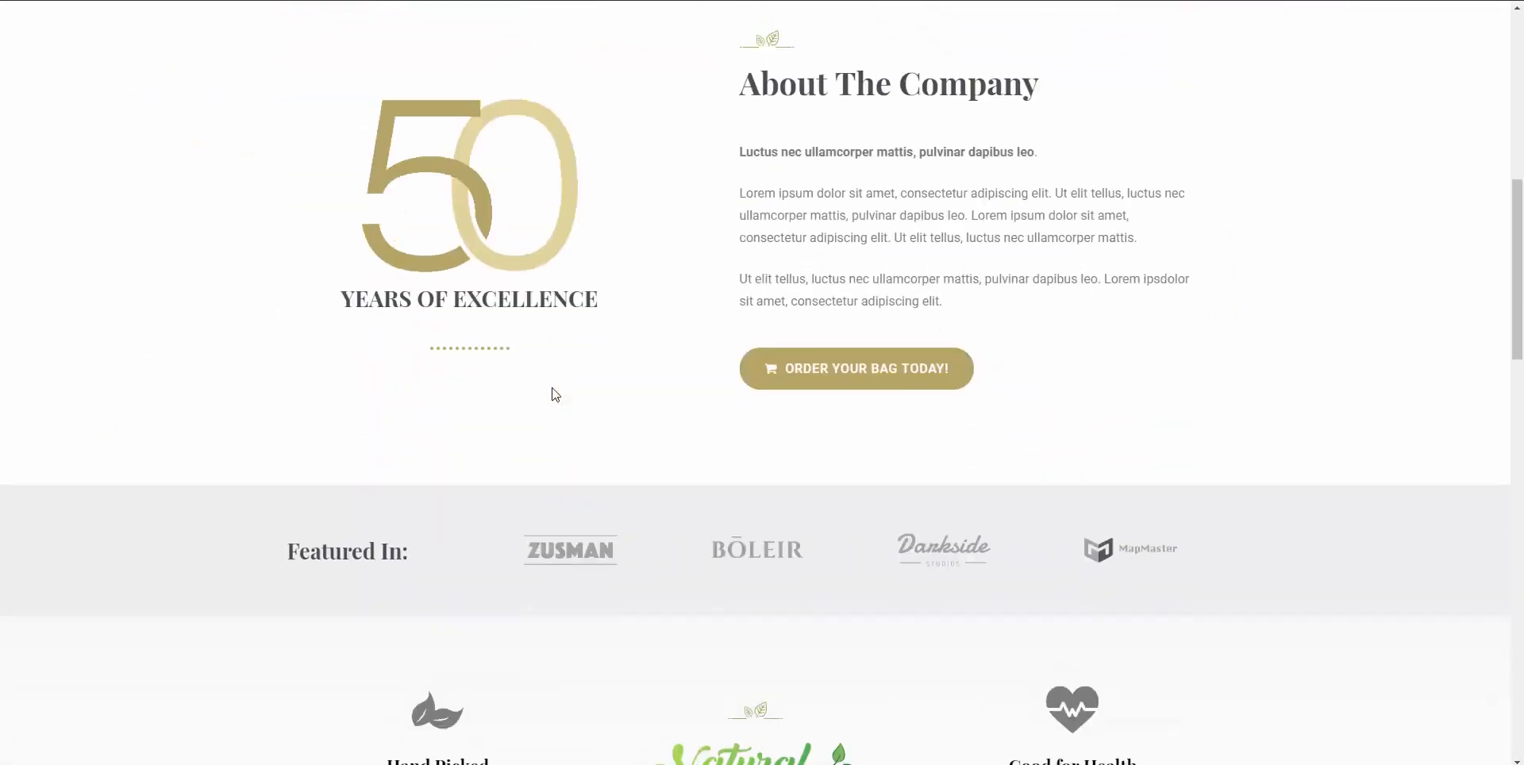
pyautogui.scroll(8, 555, 394)
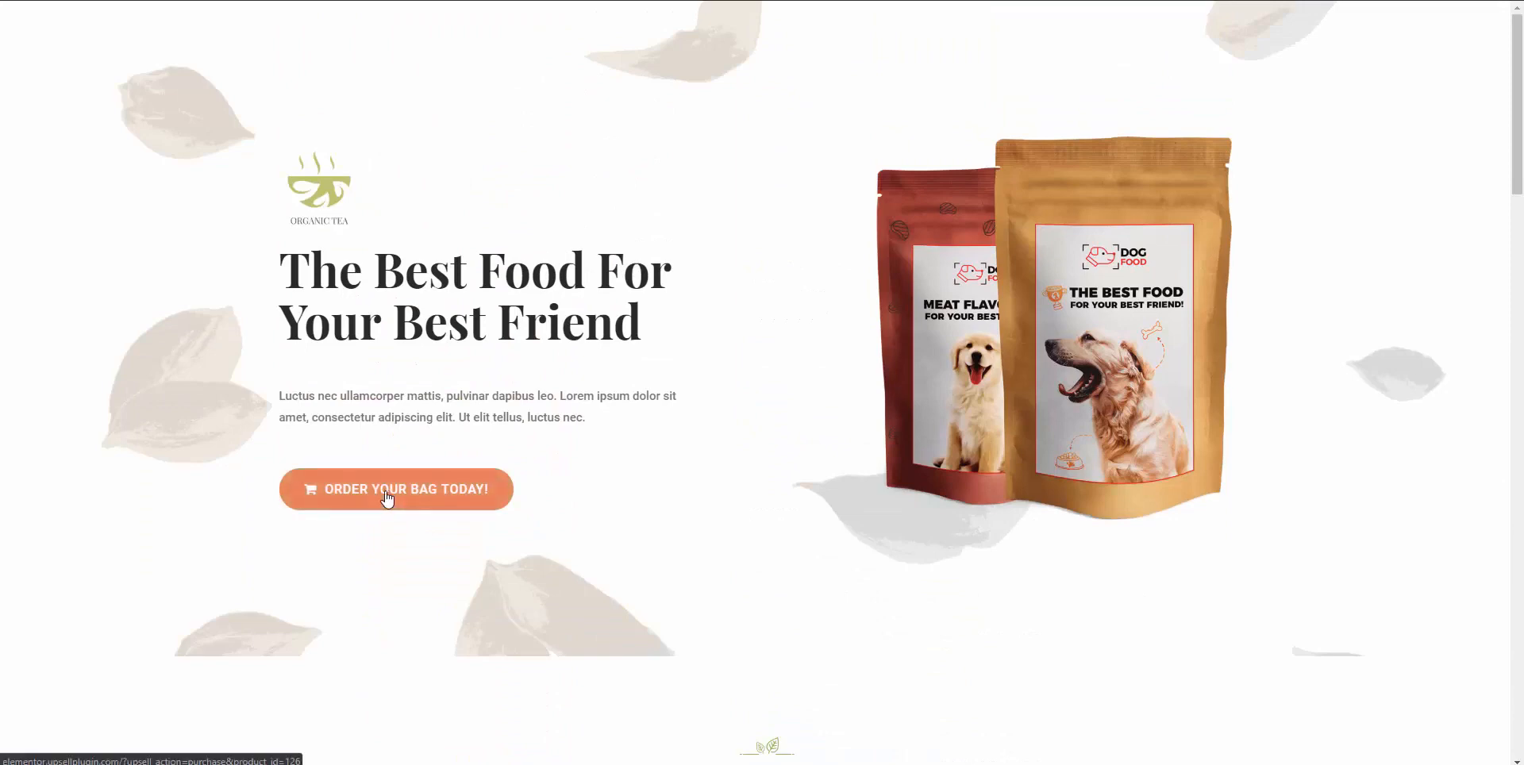
pyautogui.click(417, 498)
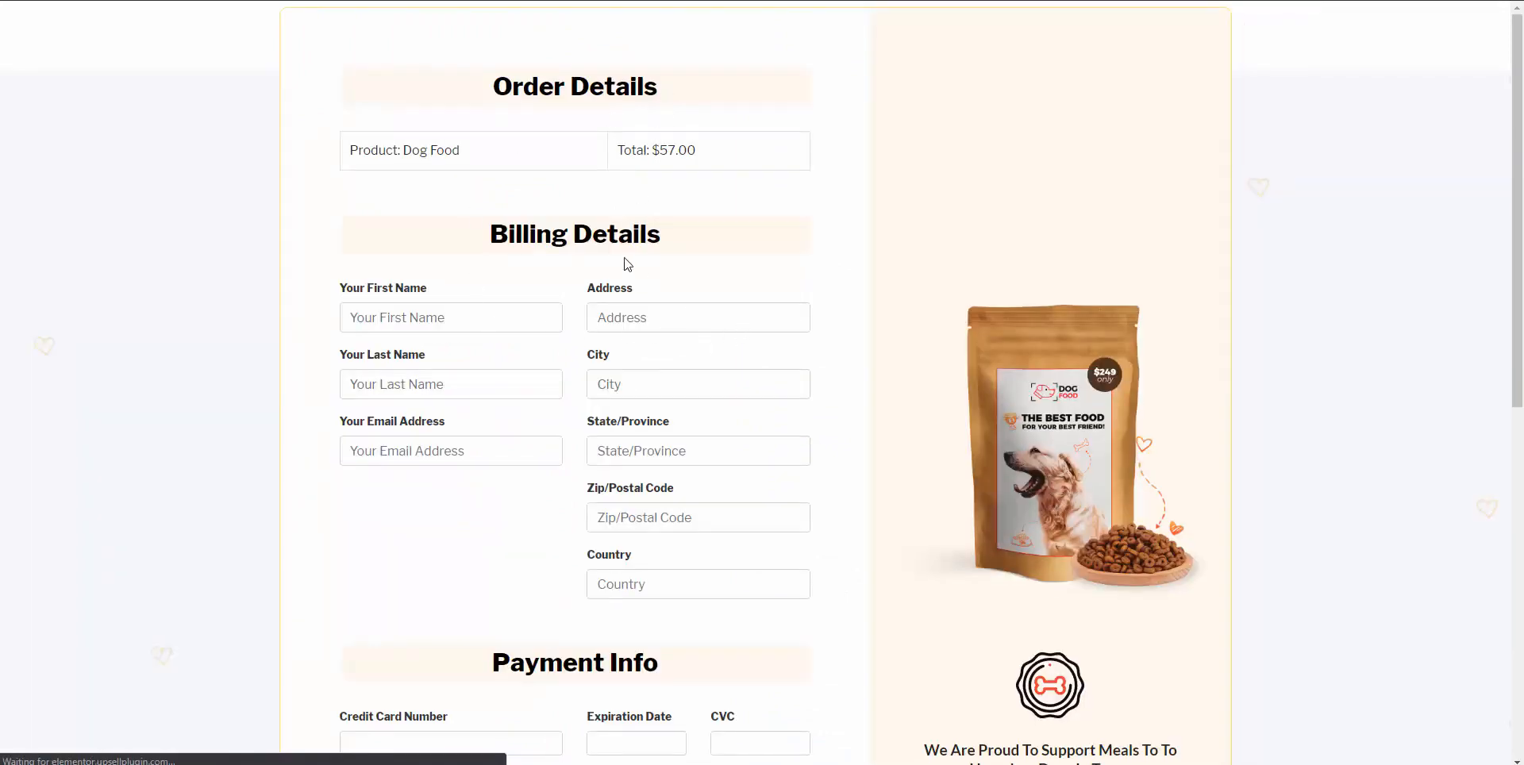
pyautogui.click(459, 318)
pyautogui.write('Eric')
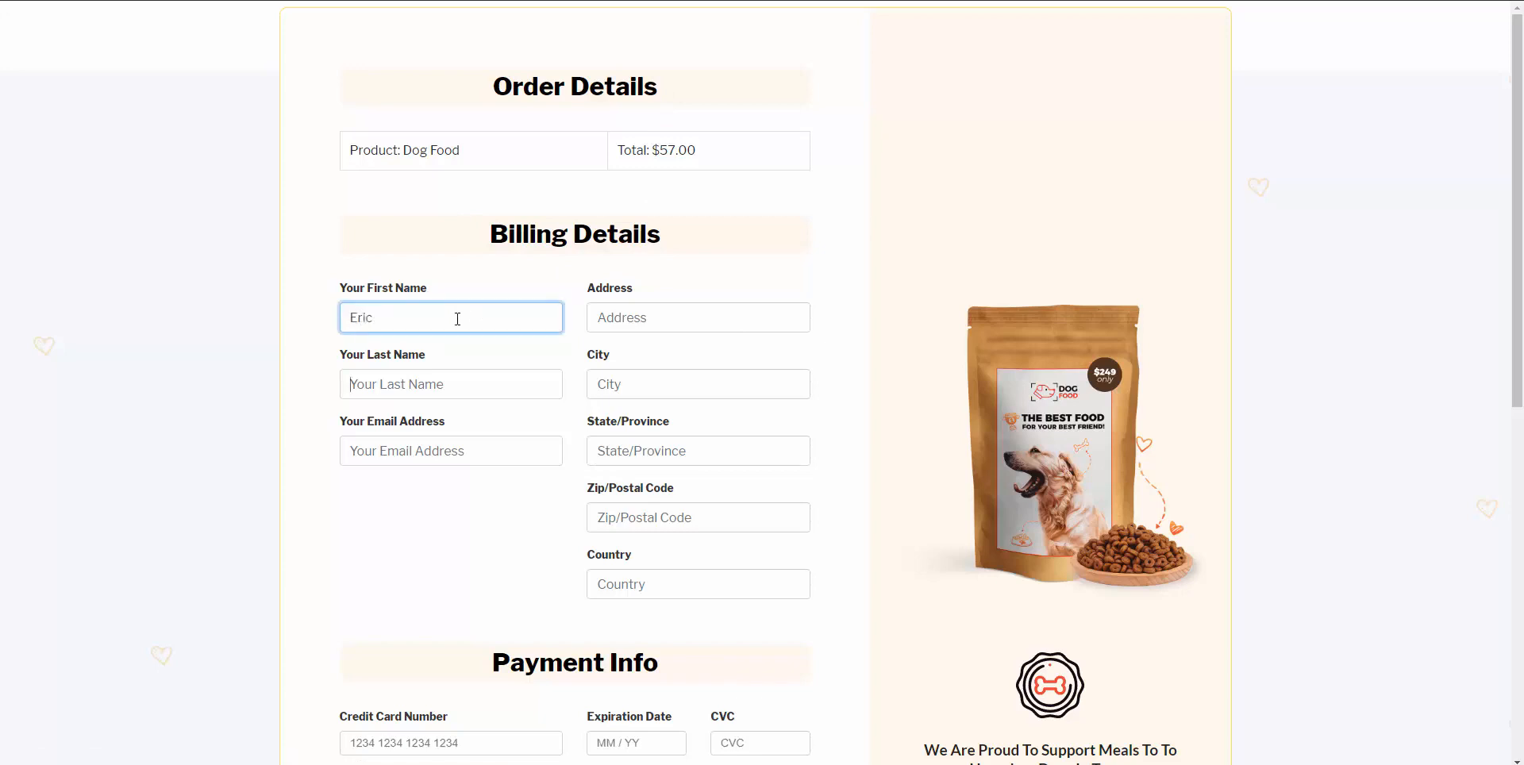
pyautogui.press('Tab')
pyautogui.write('D')
pyautogui.press('Tab')
pyautogui.write('e')
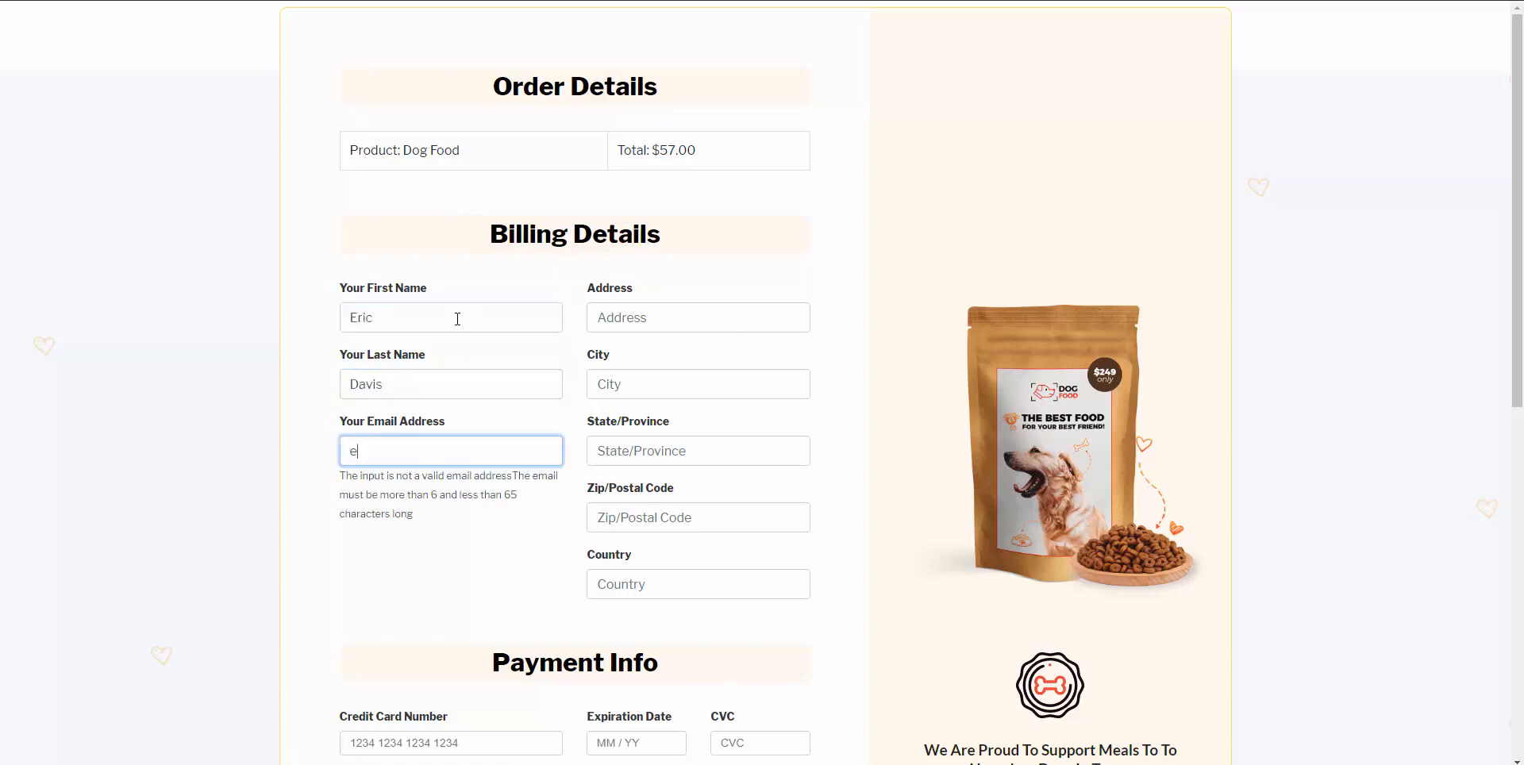
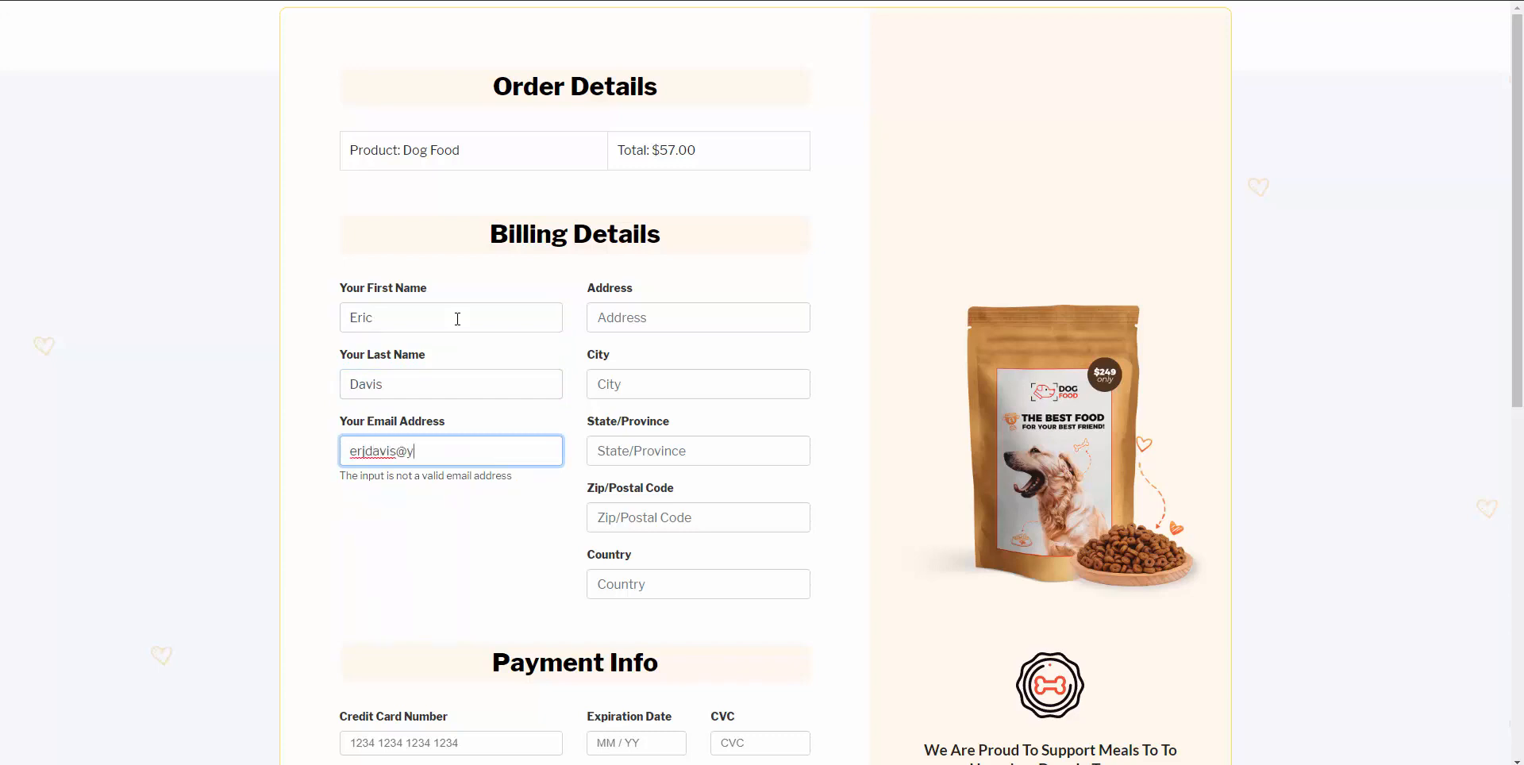
# Fill in the billing street address, city, zip code and country.
pyautogui.press('Tab')
pyautogui.write('1')
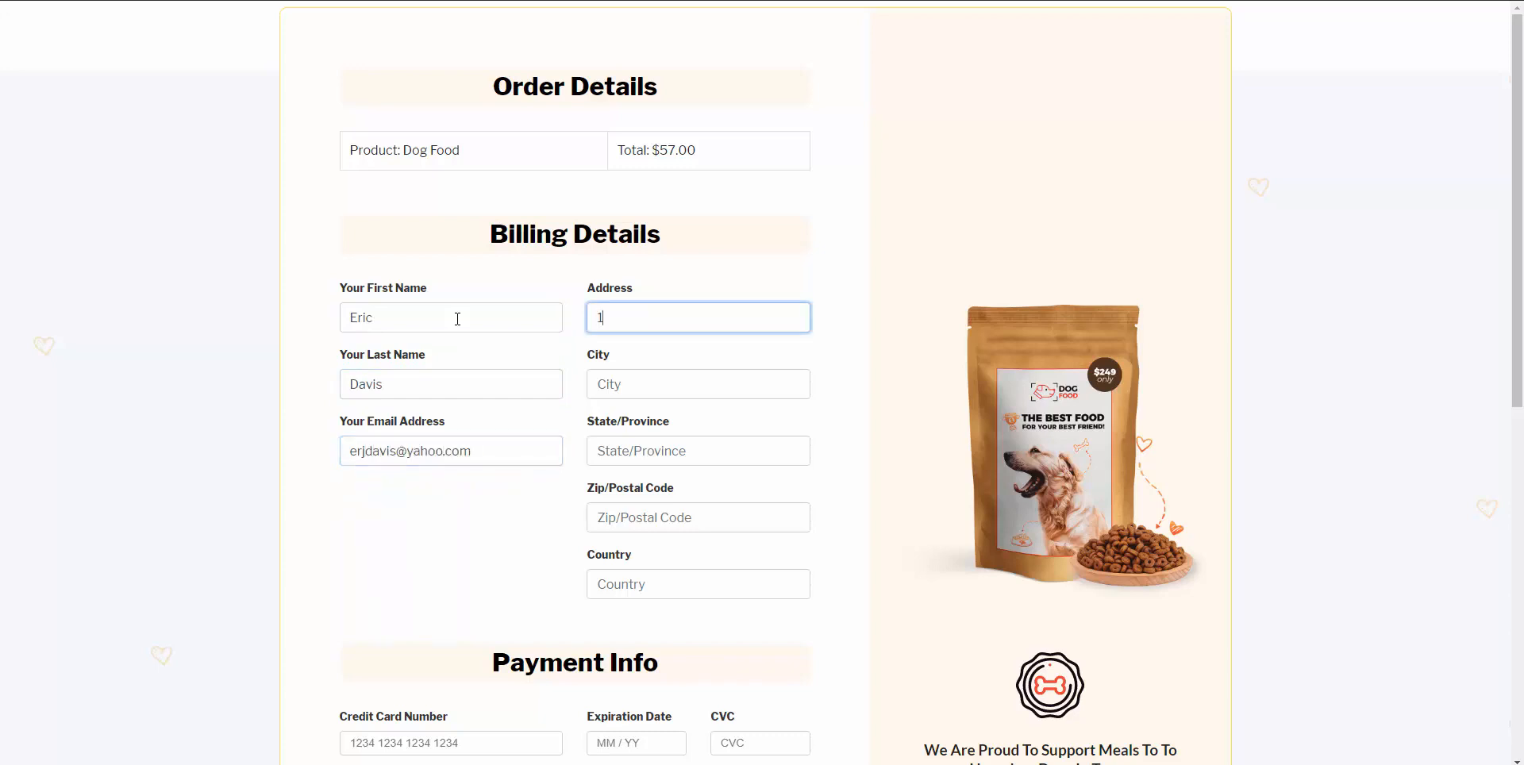
pyautogui.write('2 Test')
pyautogui.press('Tab')
pyautogui.write('A')
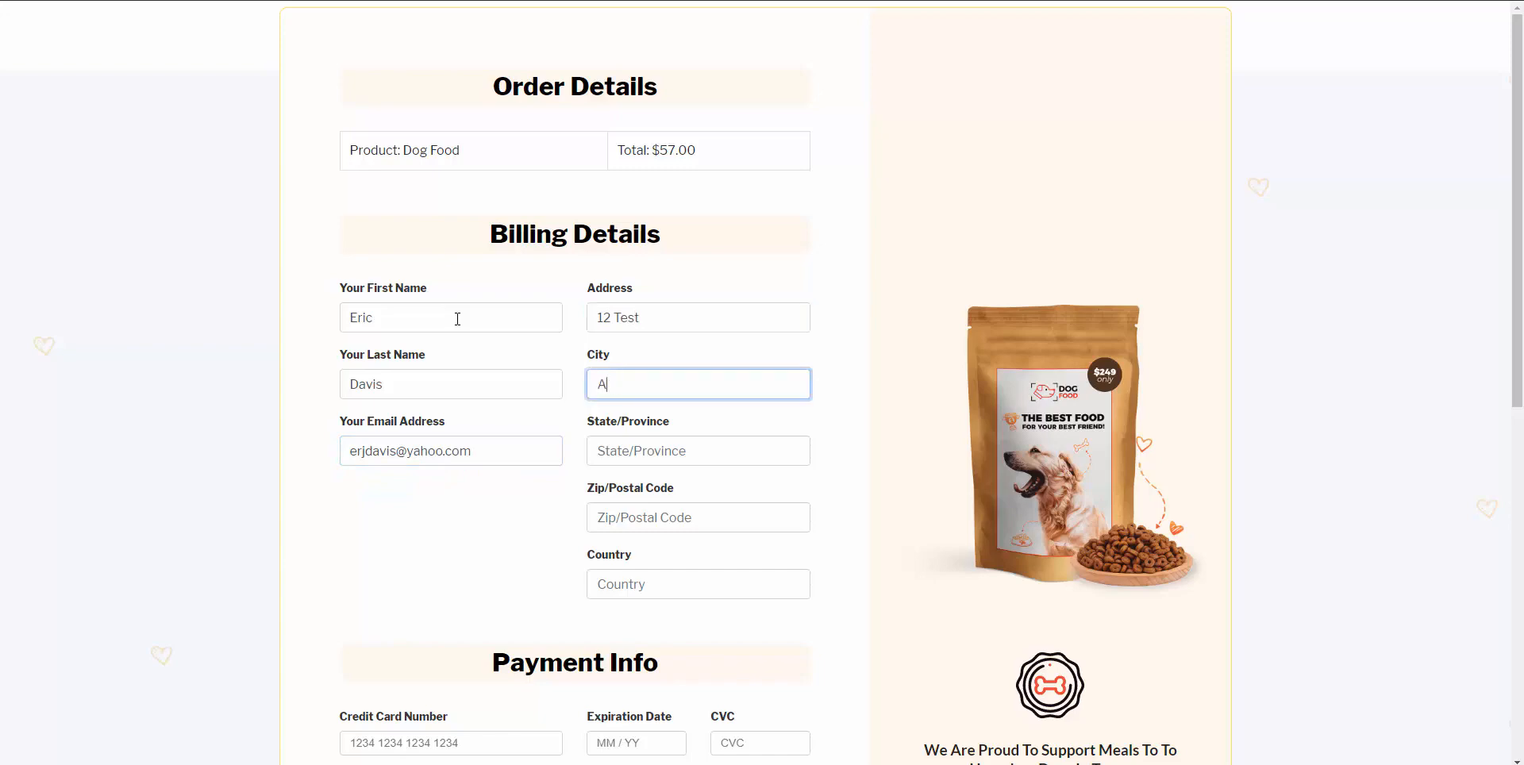
pyautogui.write('PA')
pyautogui.press('Tab')
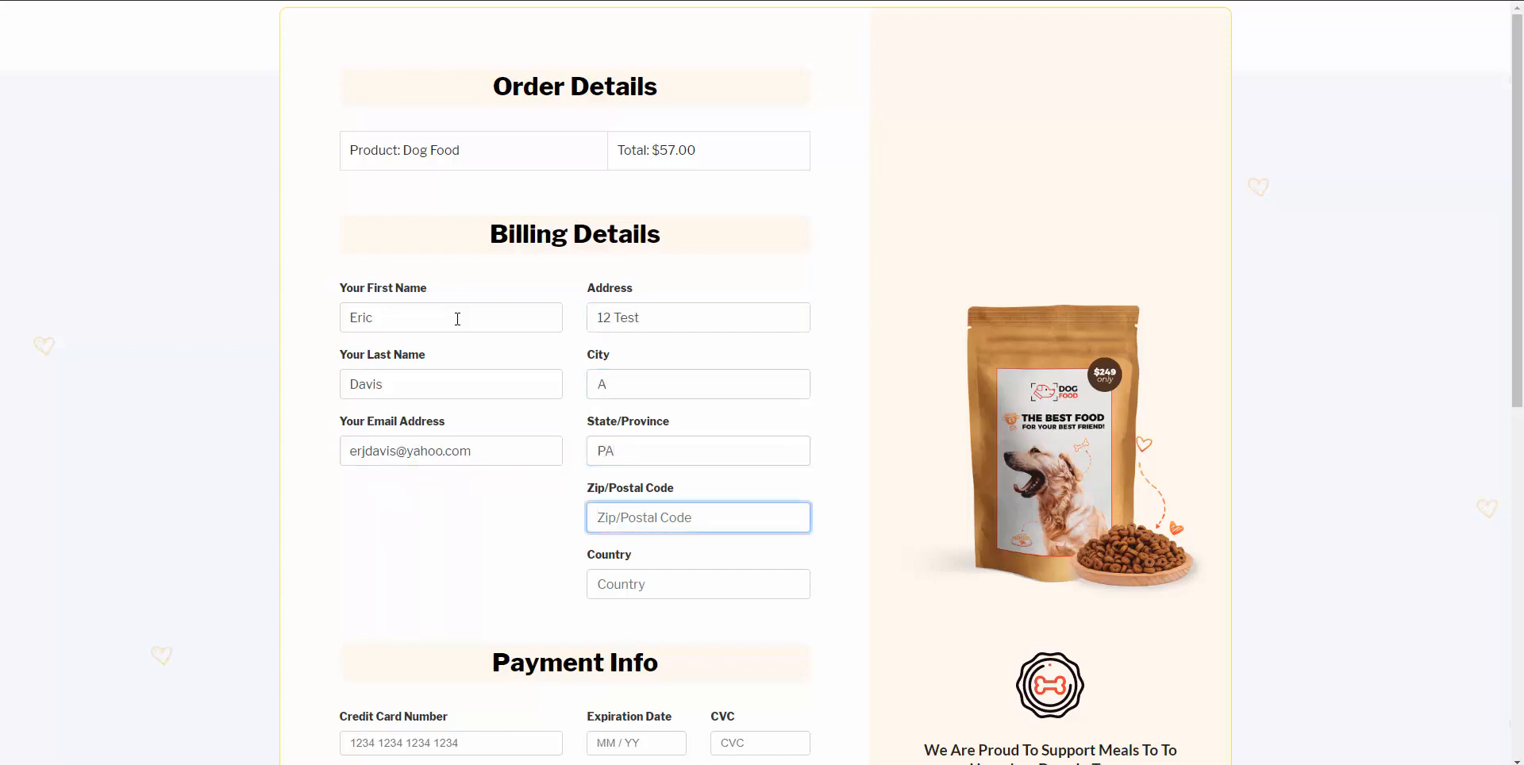
pyautogui.write('19001')
pyautogui.press('Tab')
pyautogui.write('USA')
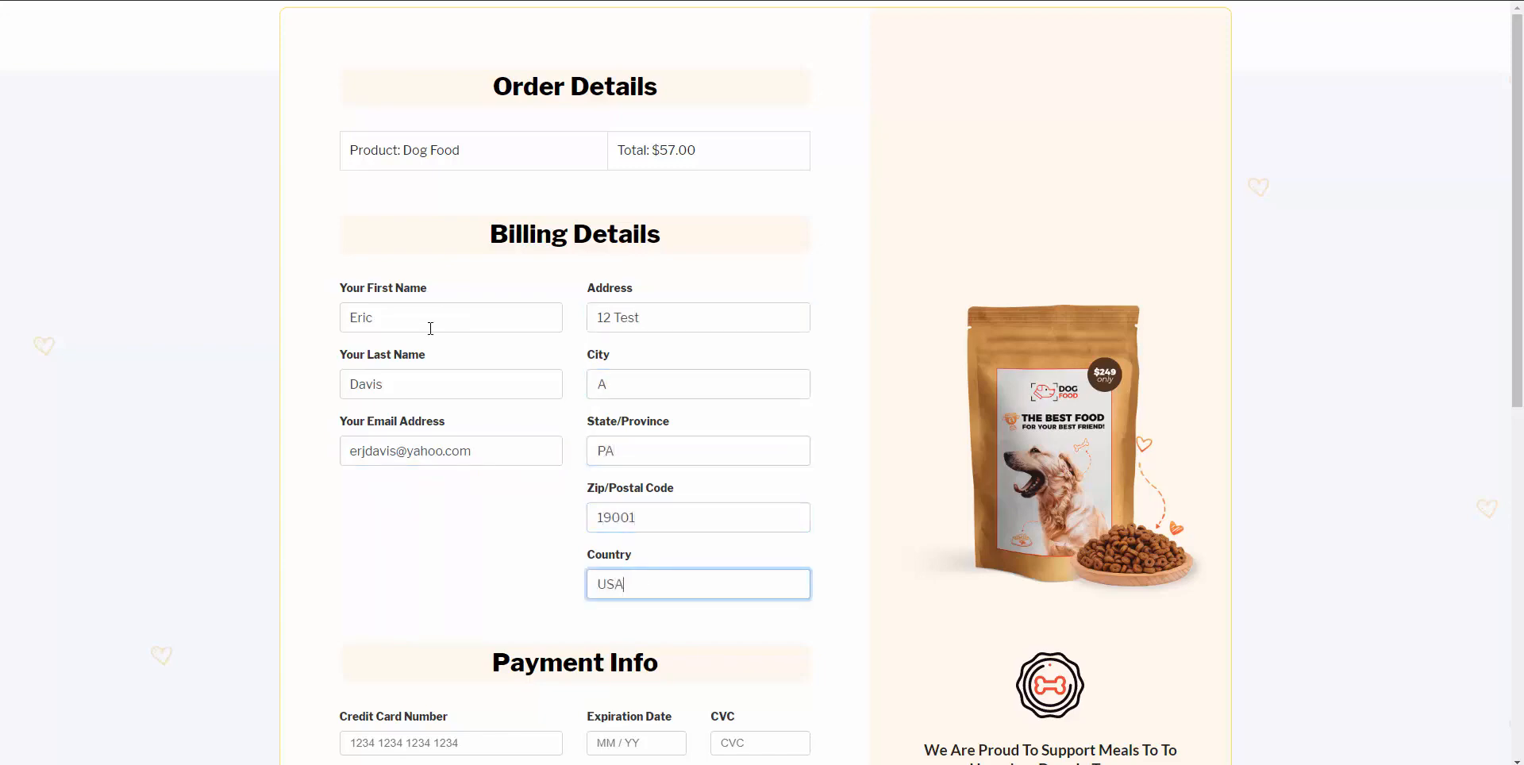
# Enter the test card number, expiry and CVC in the payment section.
pyautogui.scroll(-1, 310, 666)
pyautogui.scroll(-4, 310, 666)
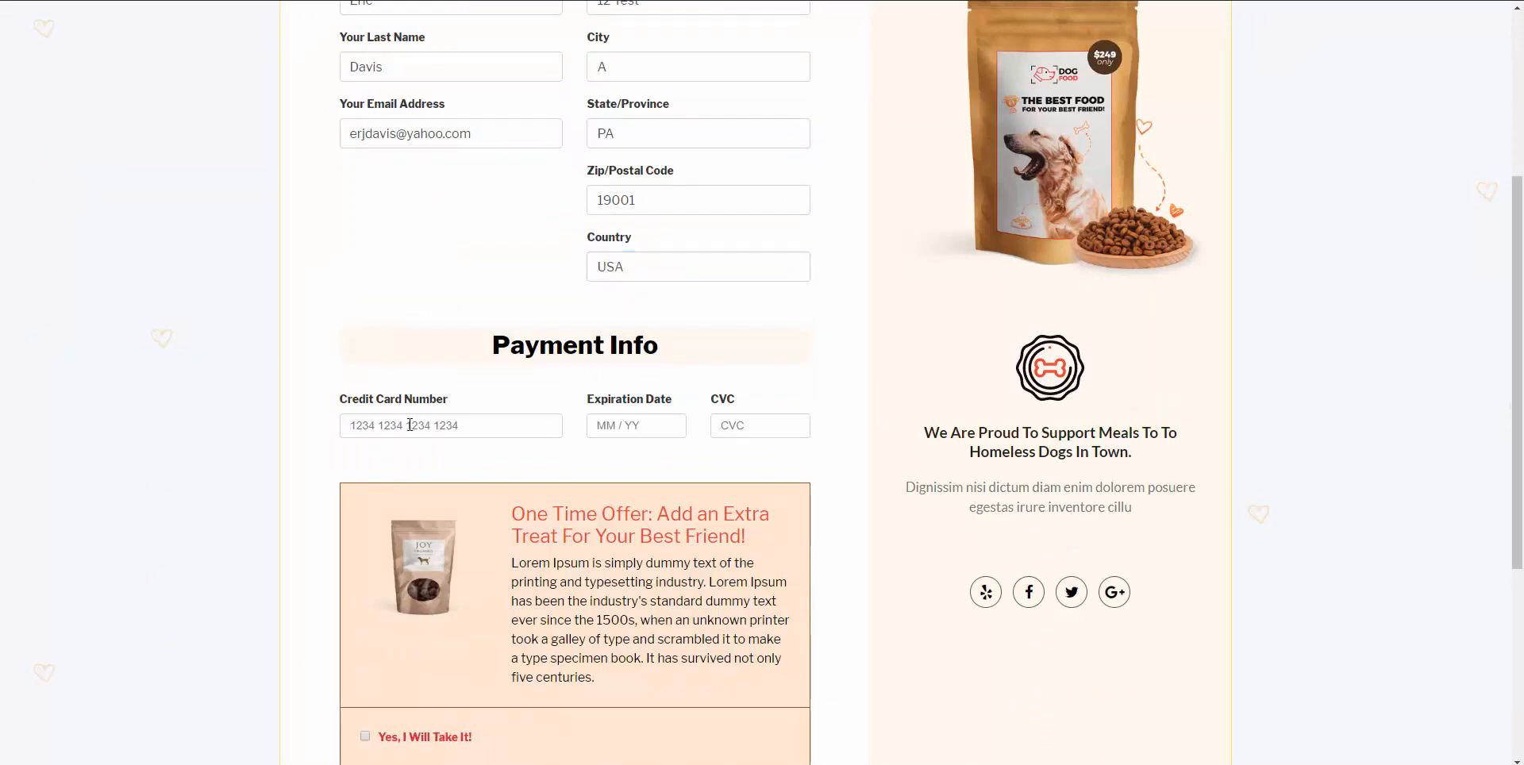
pyautogui.write('4242 4242 4242 4242')
pyautogui.write('0121')
pyautogui.write('211')
pyautogui.scroll(-2, 404, 425)
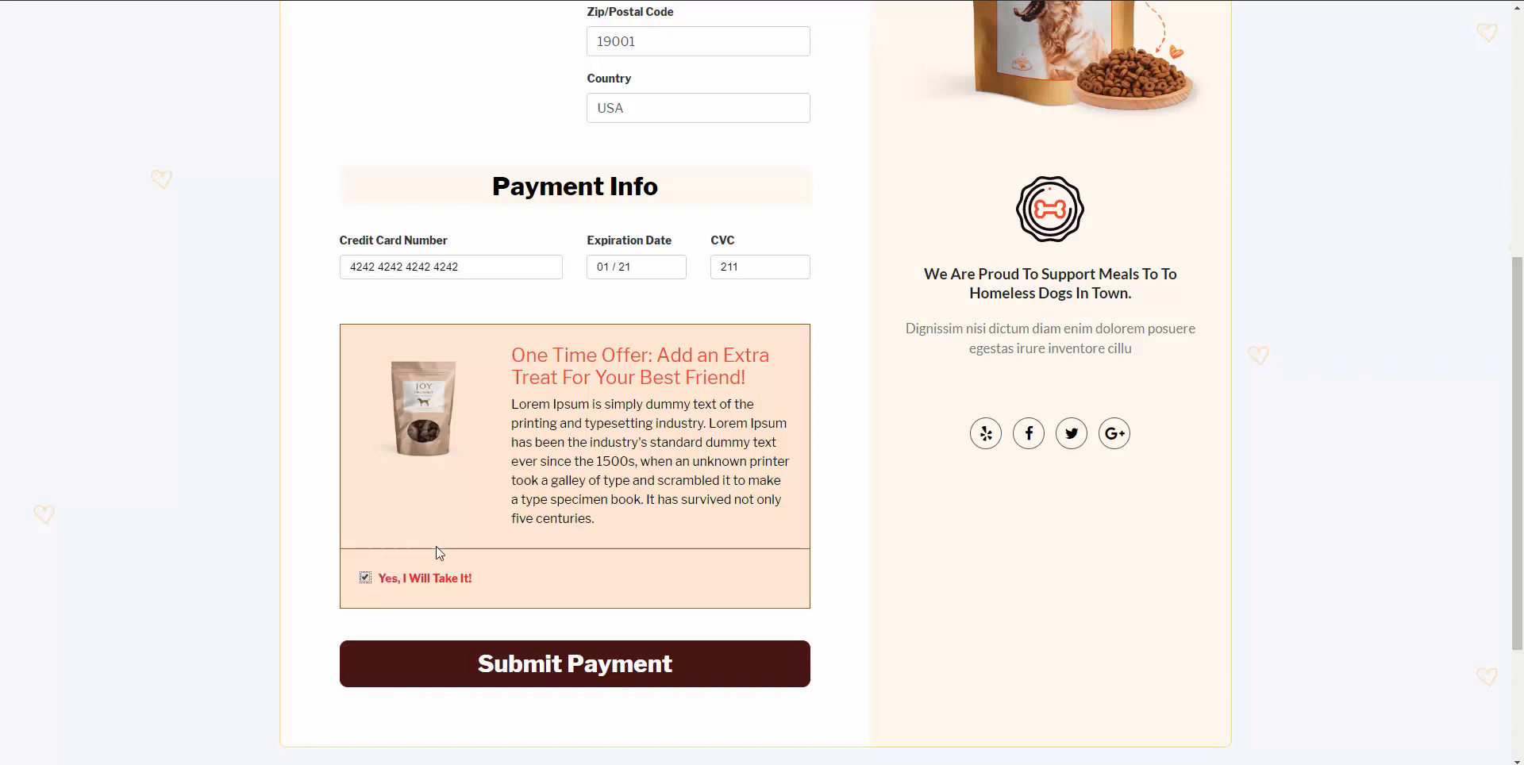
# Submit the payment and accept the two-bag combo offer, giving a $143.00 order.
pyautogui.click(520, 661)
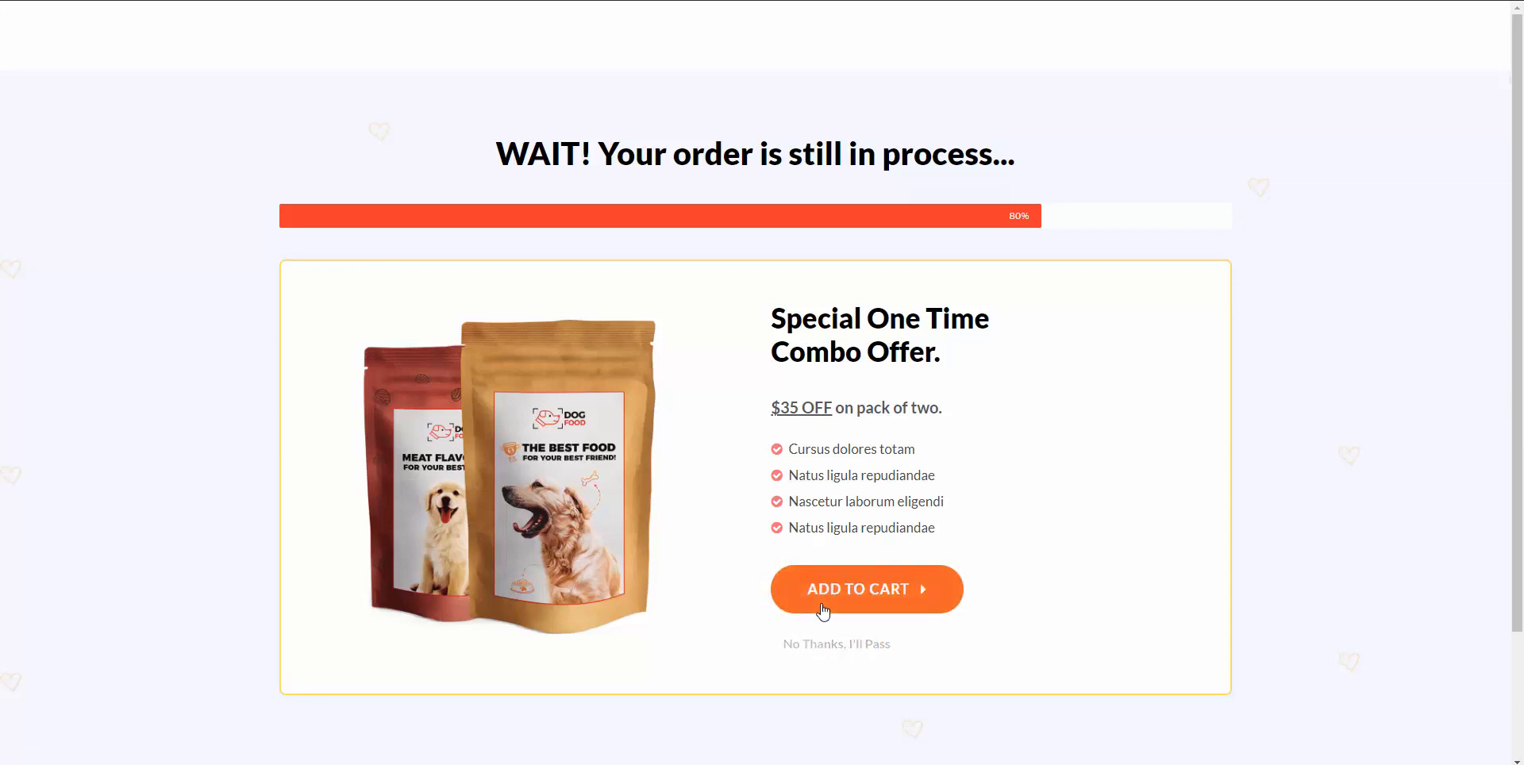
pyautogui.click(824, 610)
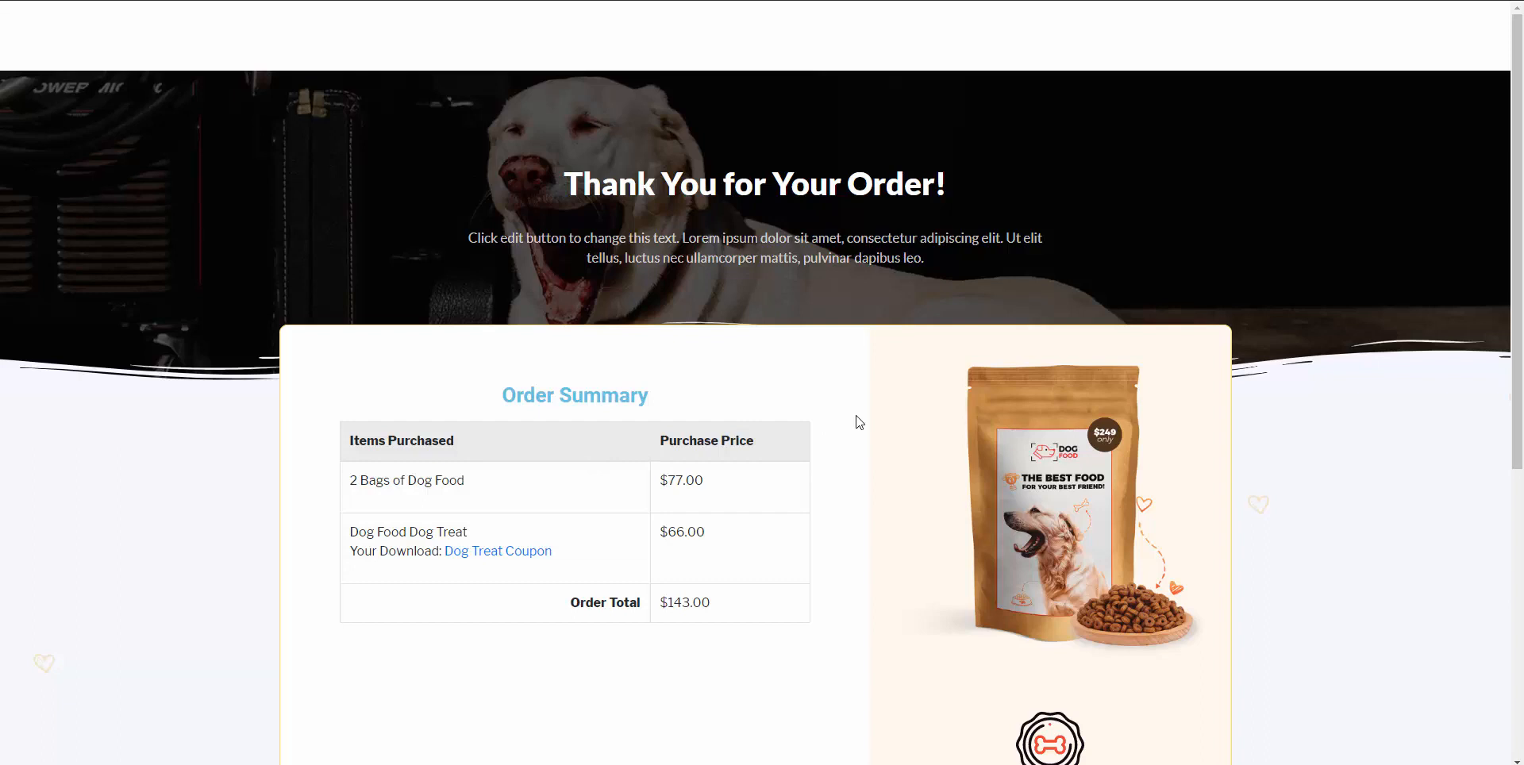
# Download dog-treat.png via the Dog Treat Coupon link in the order summary.
pyautogui.scroll(-1, 480, 429)
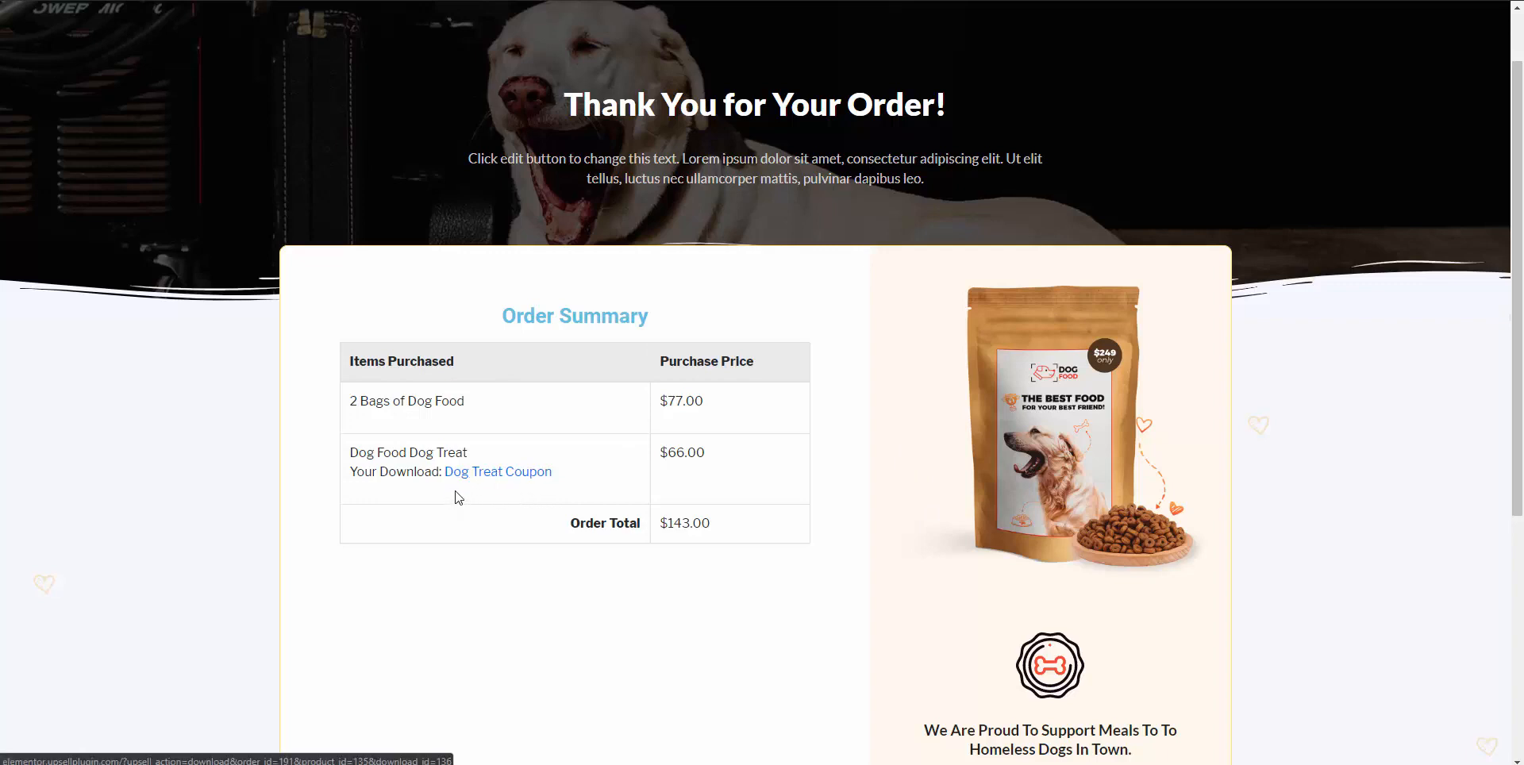
pyautogui.click(493, 474)
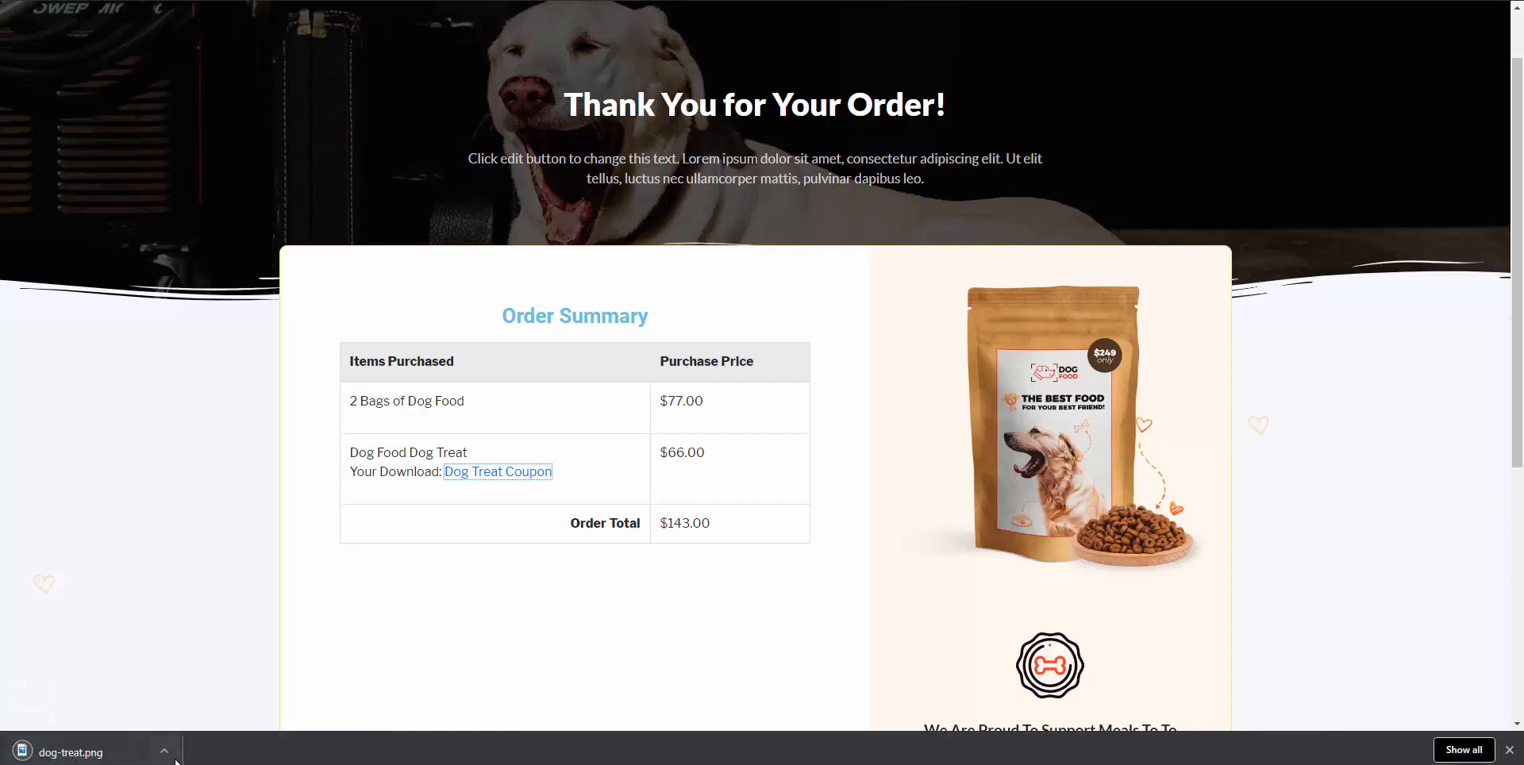
pyautogui.scroll(-1, 513, 531)
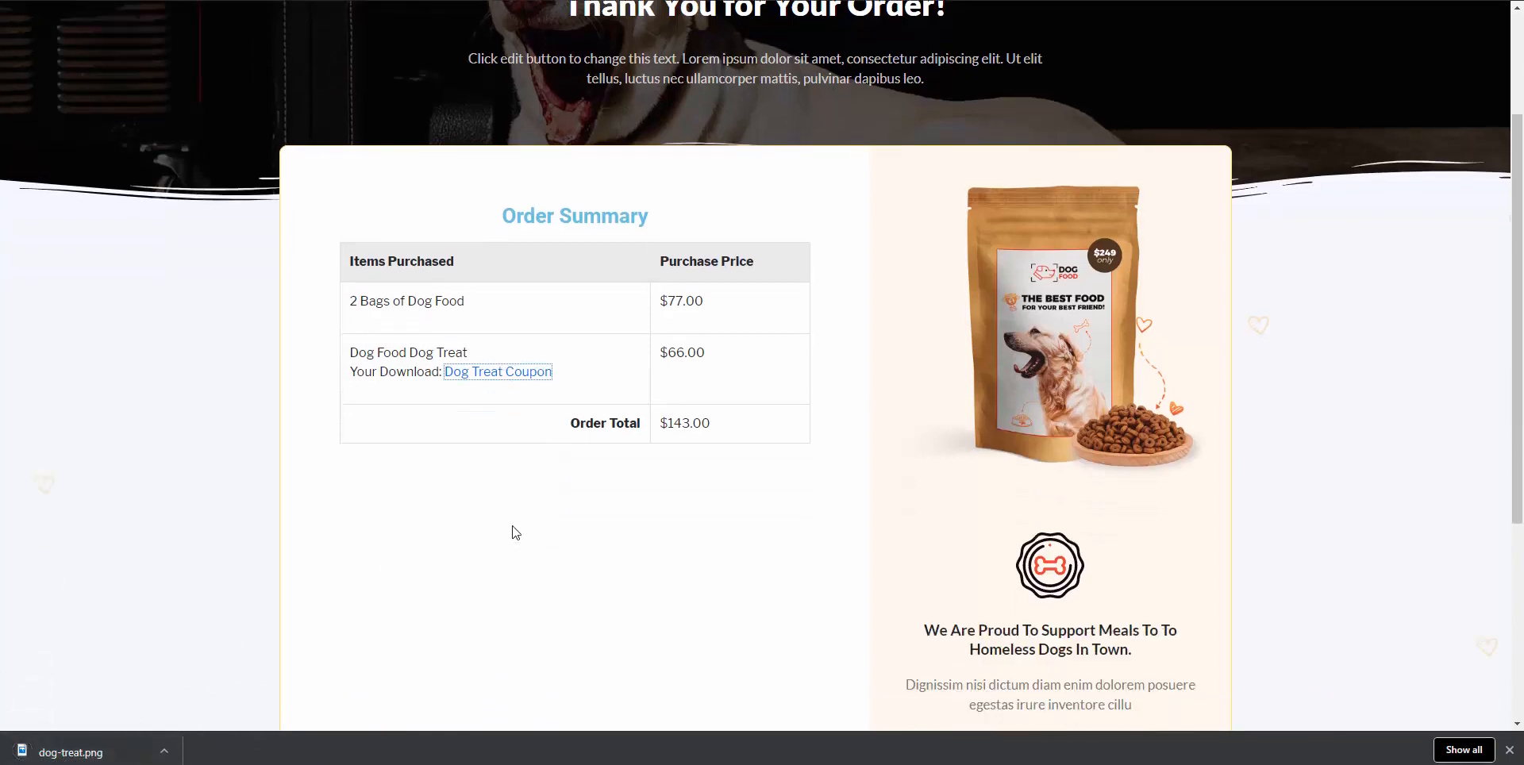
pyautogui.scroll(2, 714, 350)
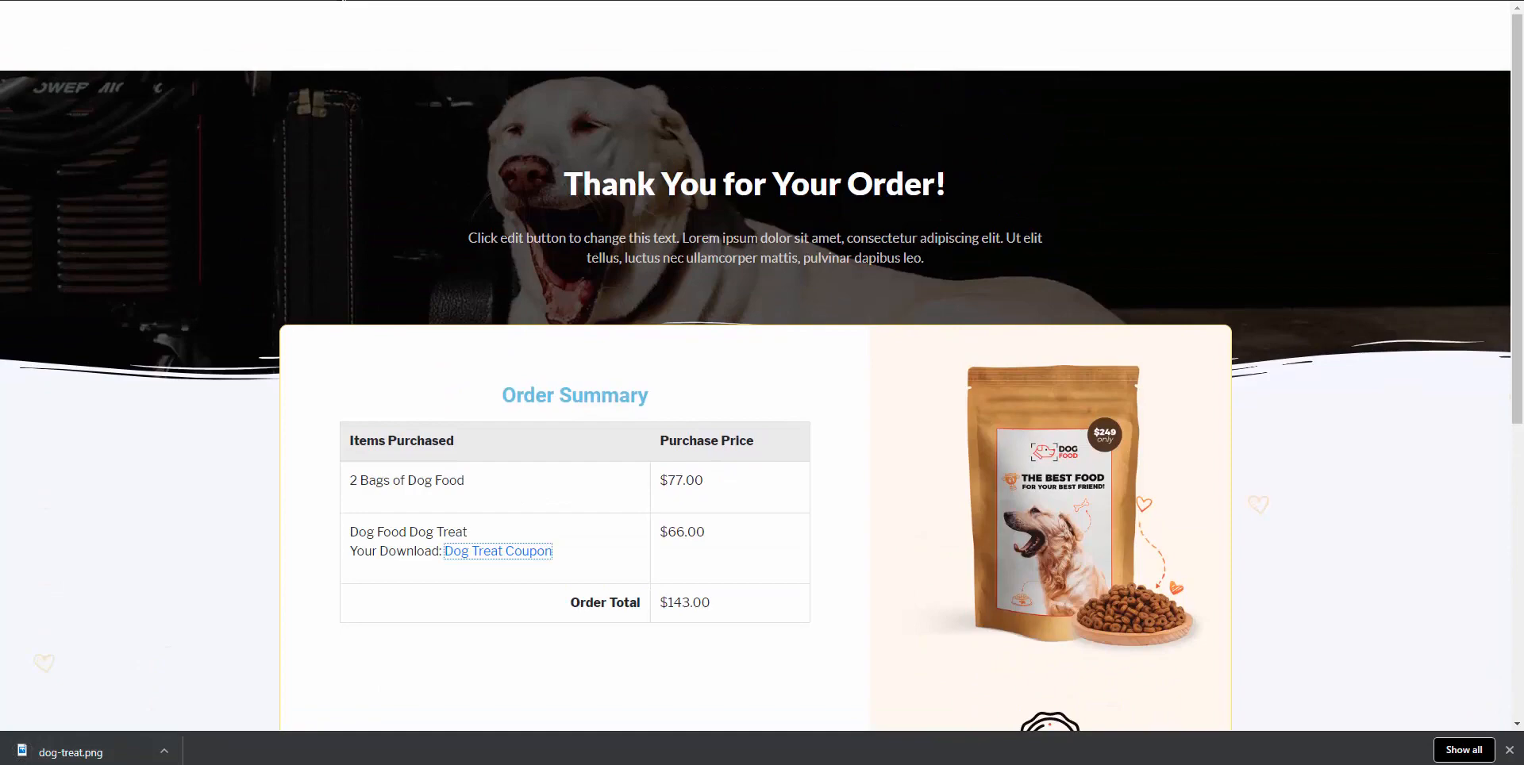
pyautogui.click(343, 1)
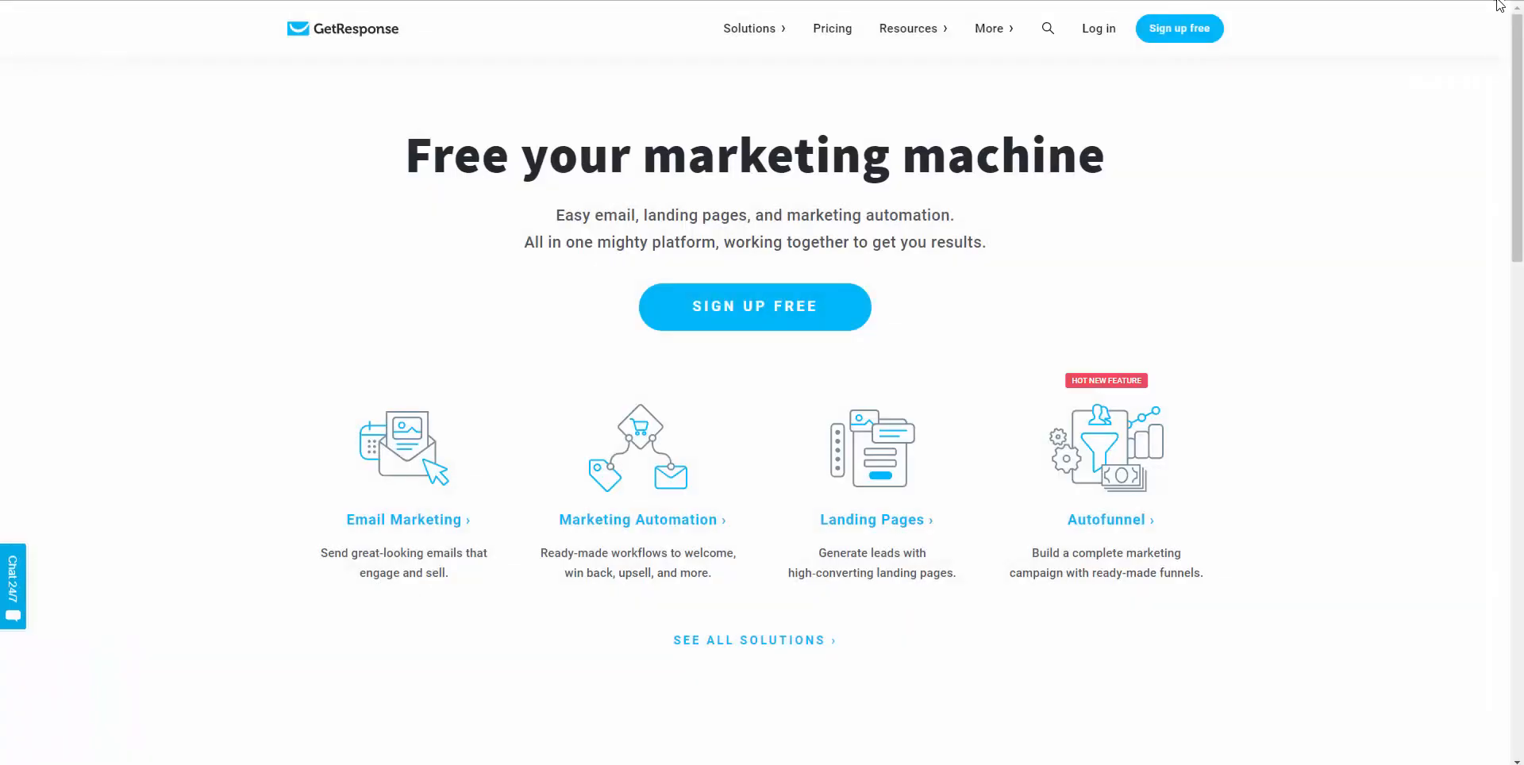
# Load the Dog Food landing page in a new incognito window and start an order.
pyautogui.hotkey('alt', 'f')
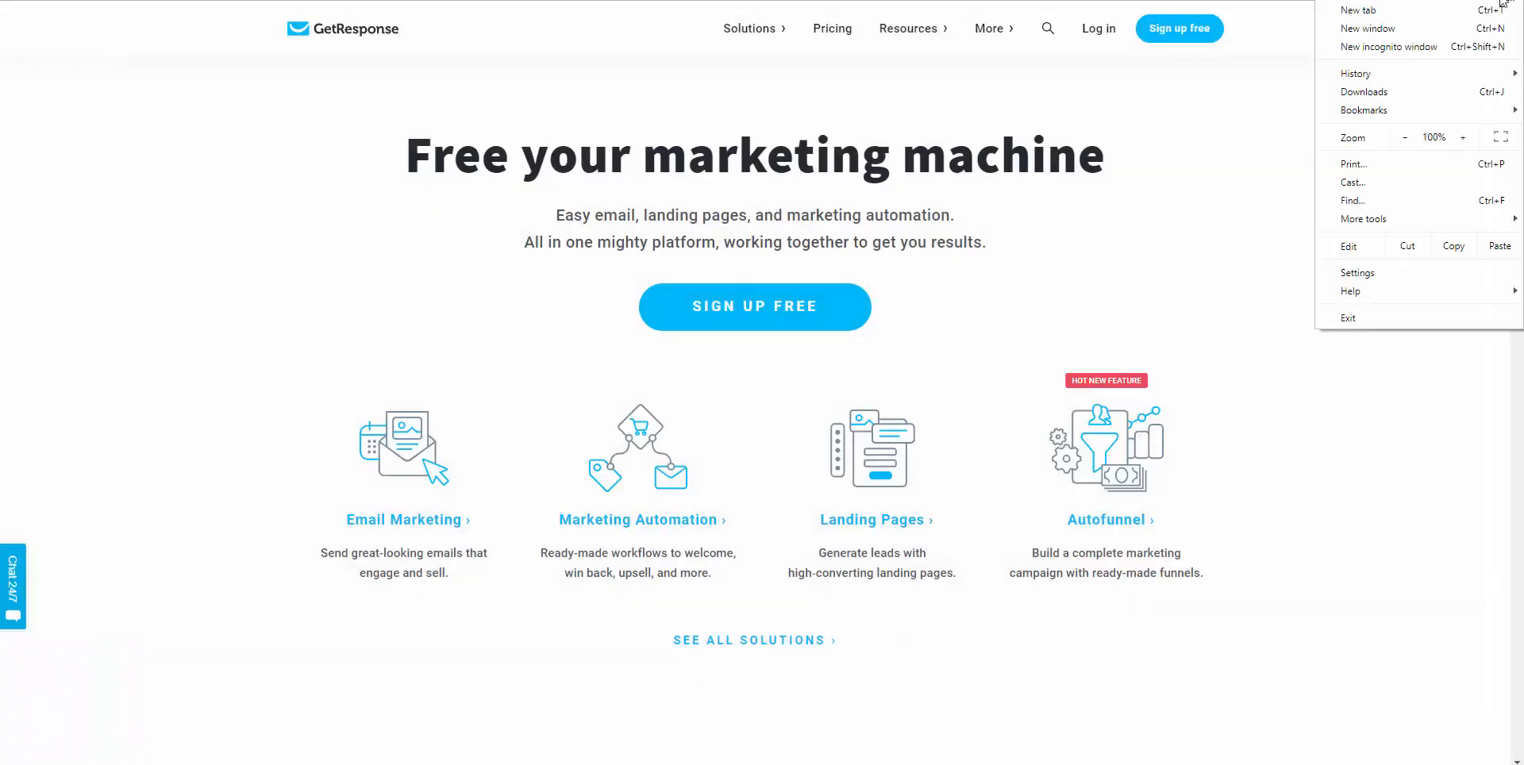
pyautogui.click(1453, 45)
pyautogui.write('http://elementor.upsellplugin.com')
pyautogui.press('Return')
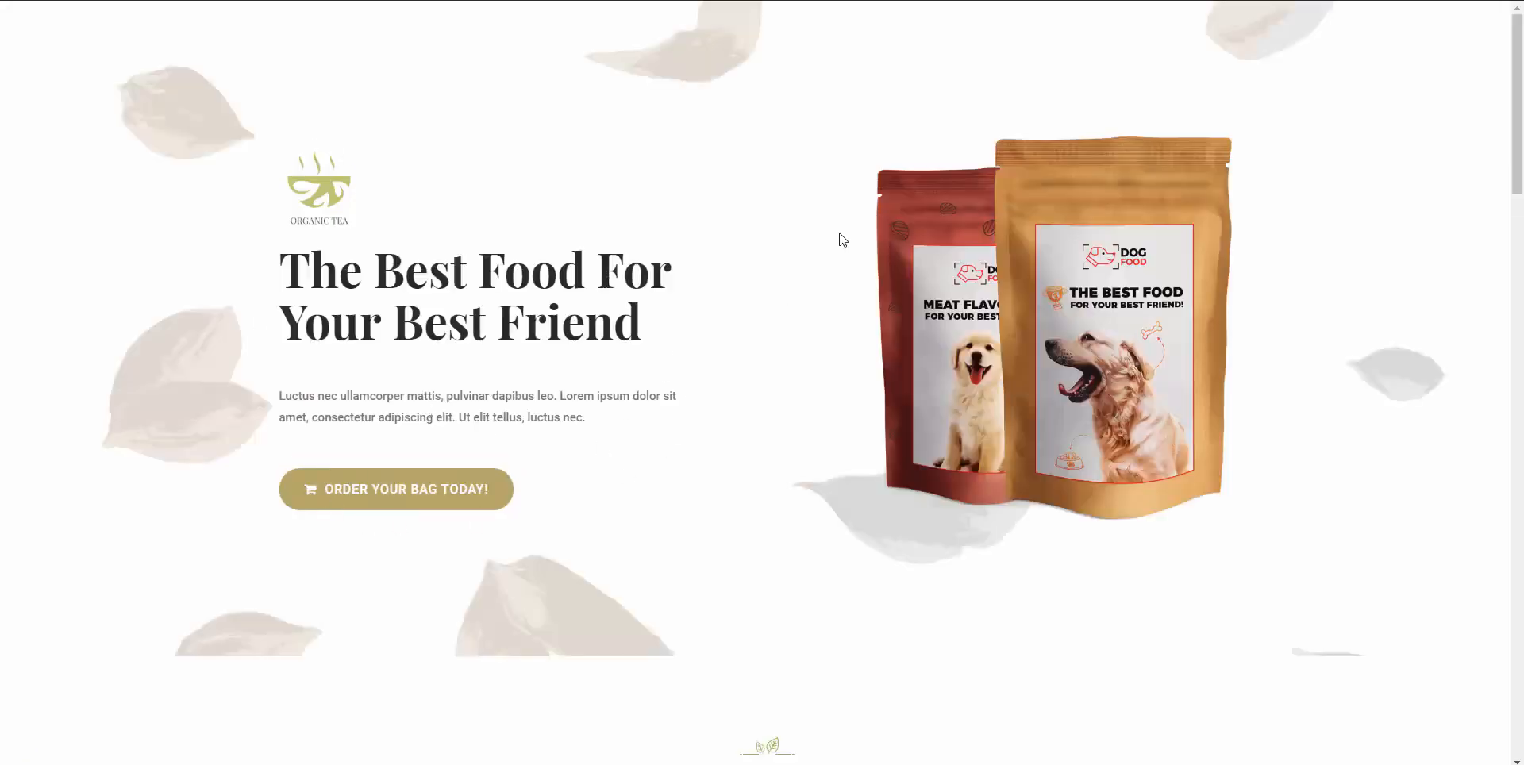
pyautogui.click(361, 502)
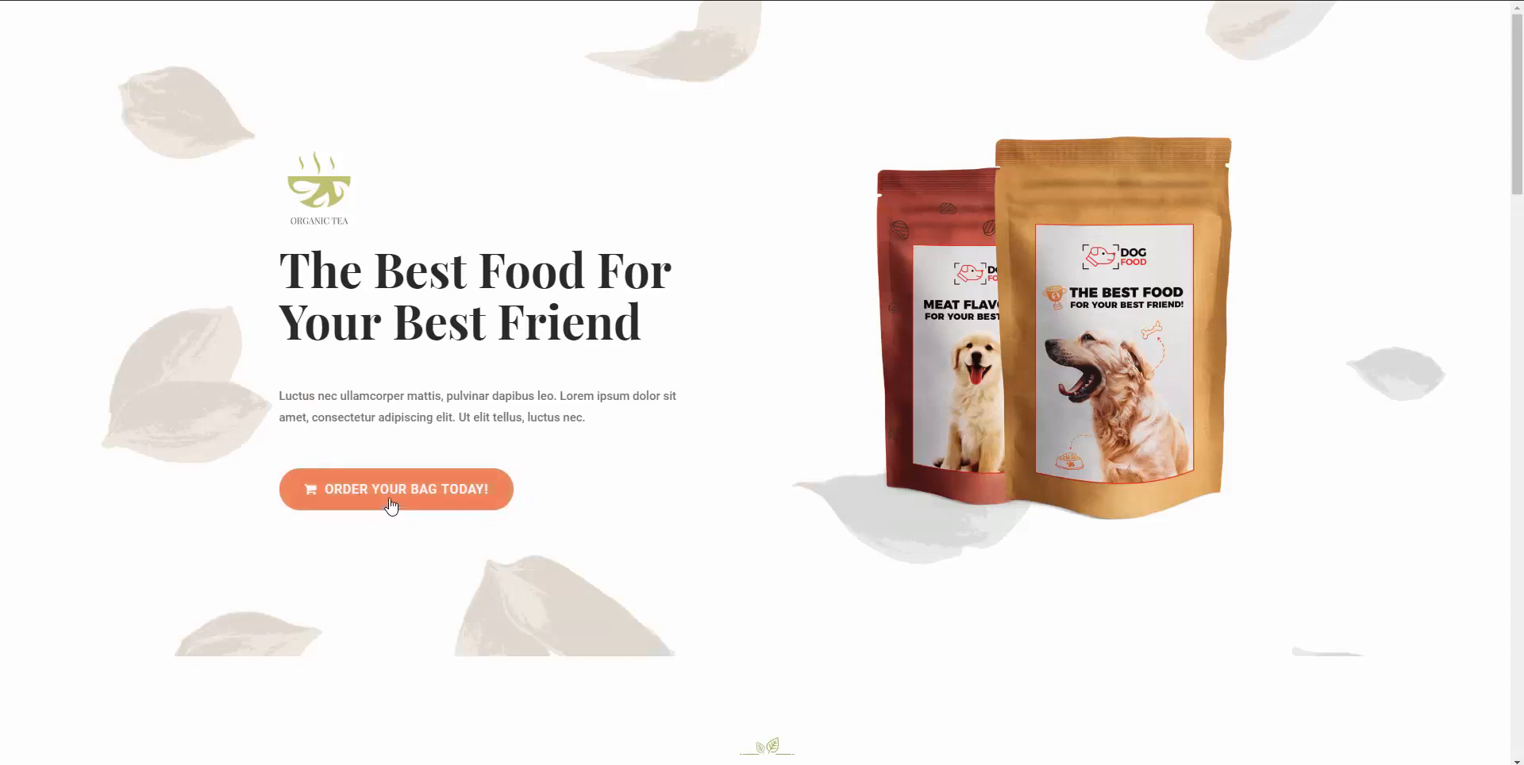
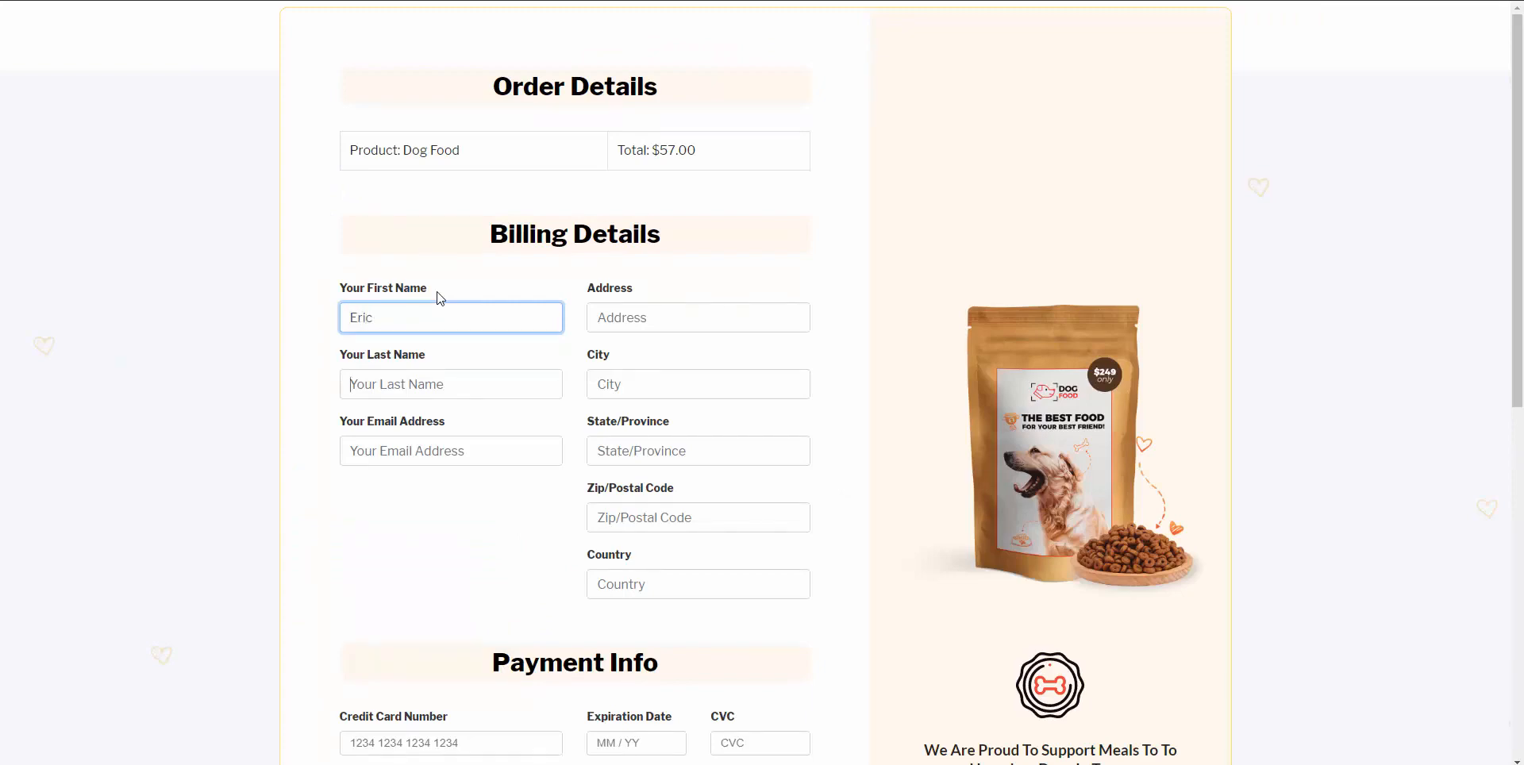
# Fill in the buyer's name, e-mail and the test card details.
pyautogui.press('Tab')
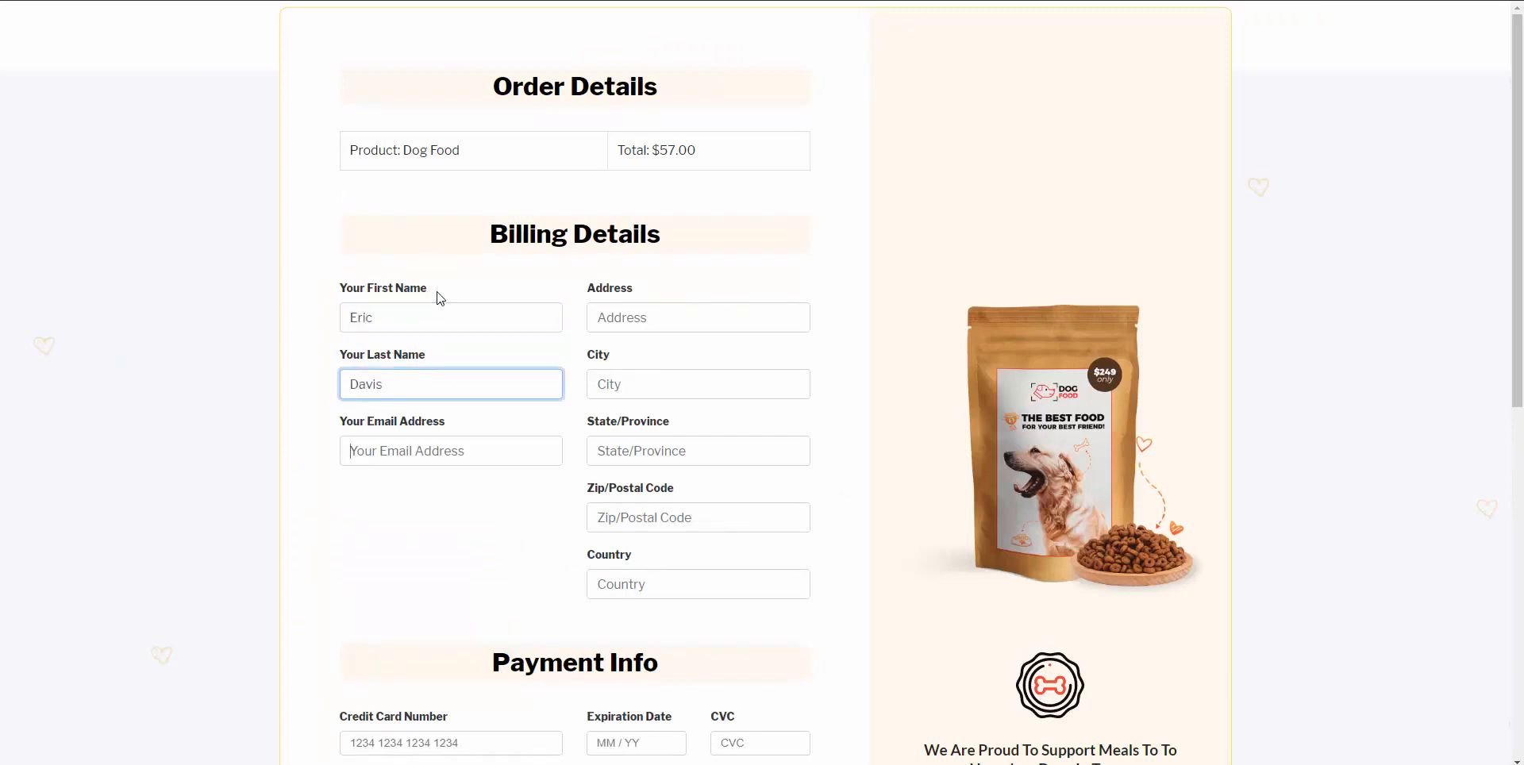
pyautogui.press('Tab')
pyautogui.press('Tab')
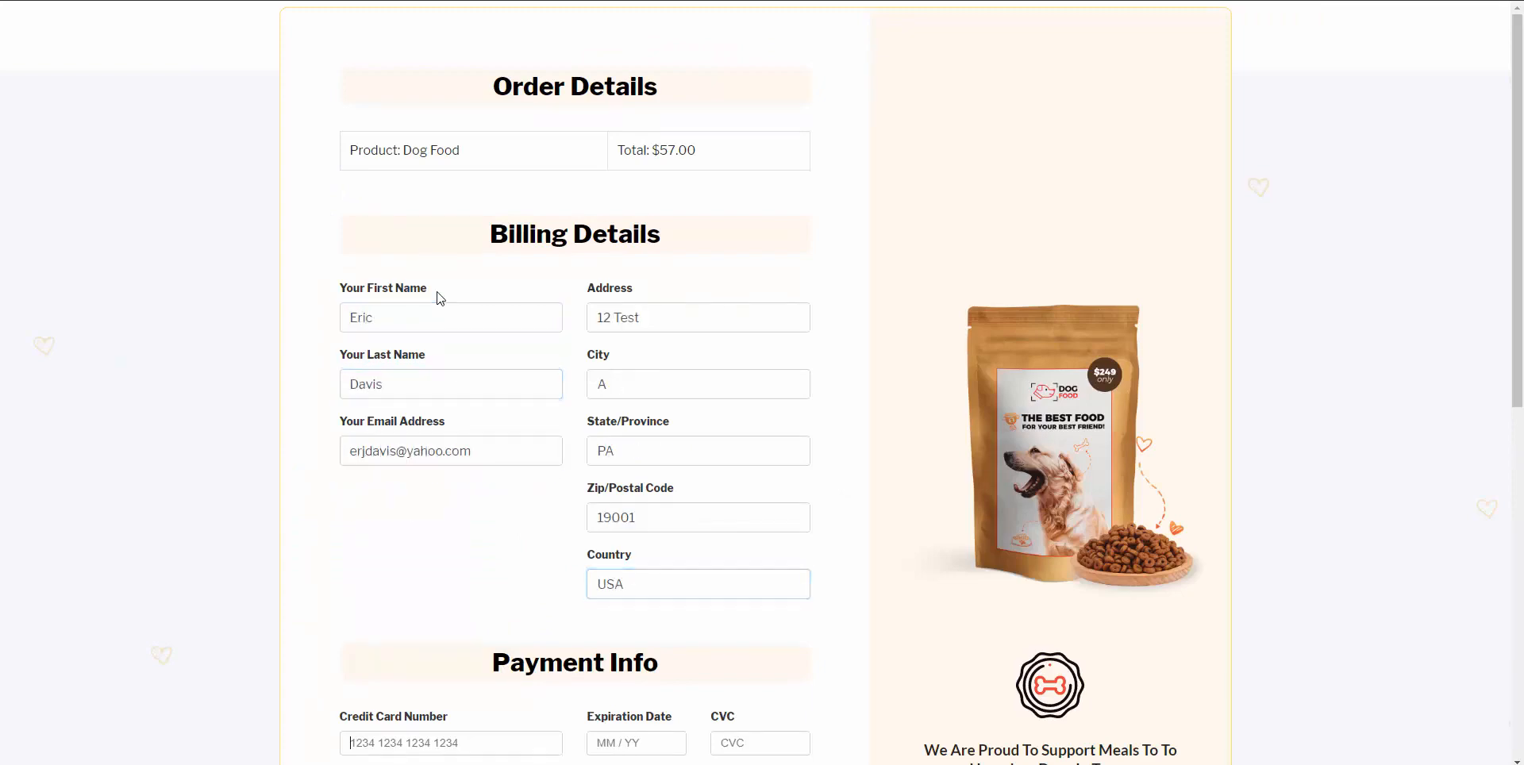
pyautogui.scroll(-3, 443, 500)
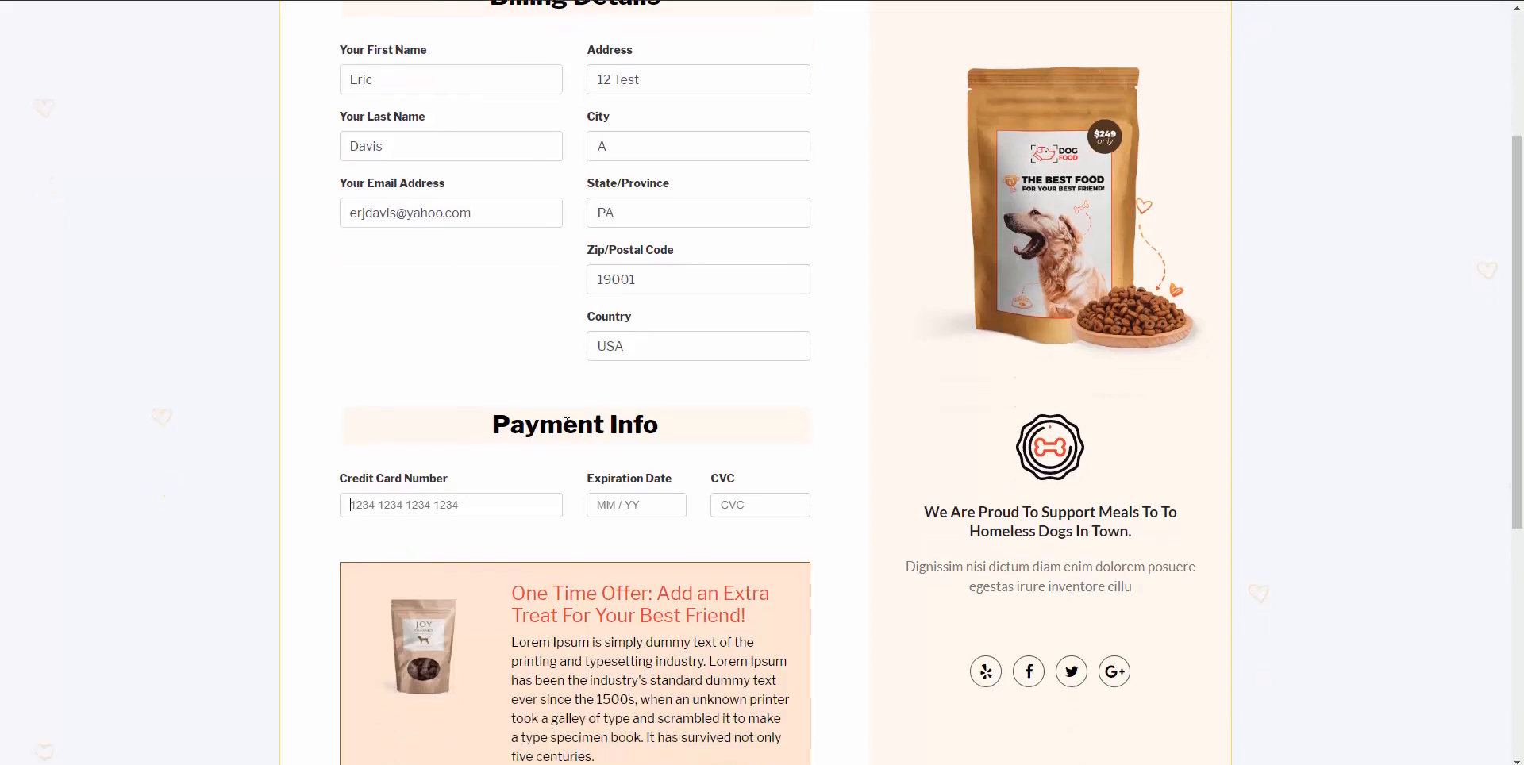
pyautogui.write('4242 4242 4242 42')
pyautogui.write('4201')
pyautogui.write('222')
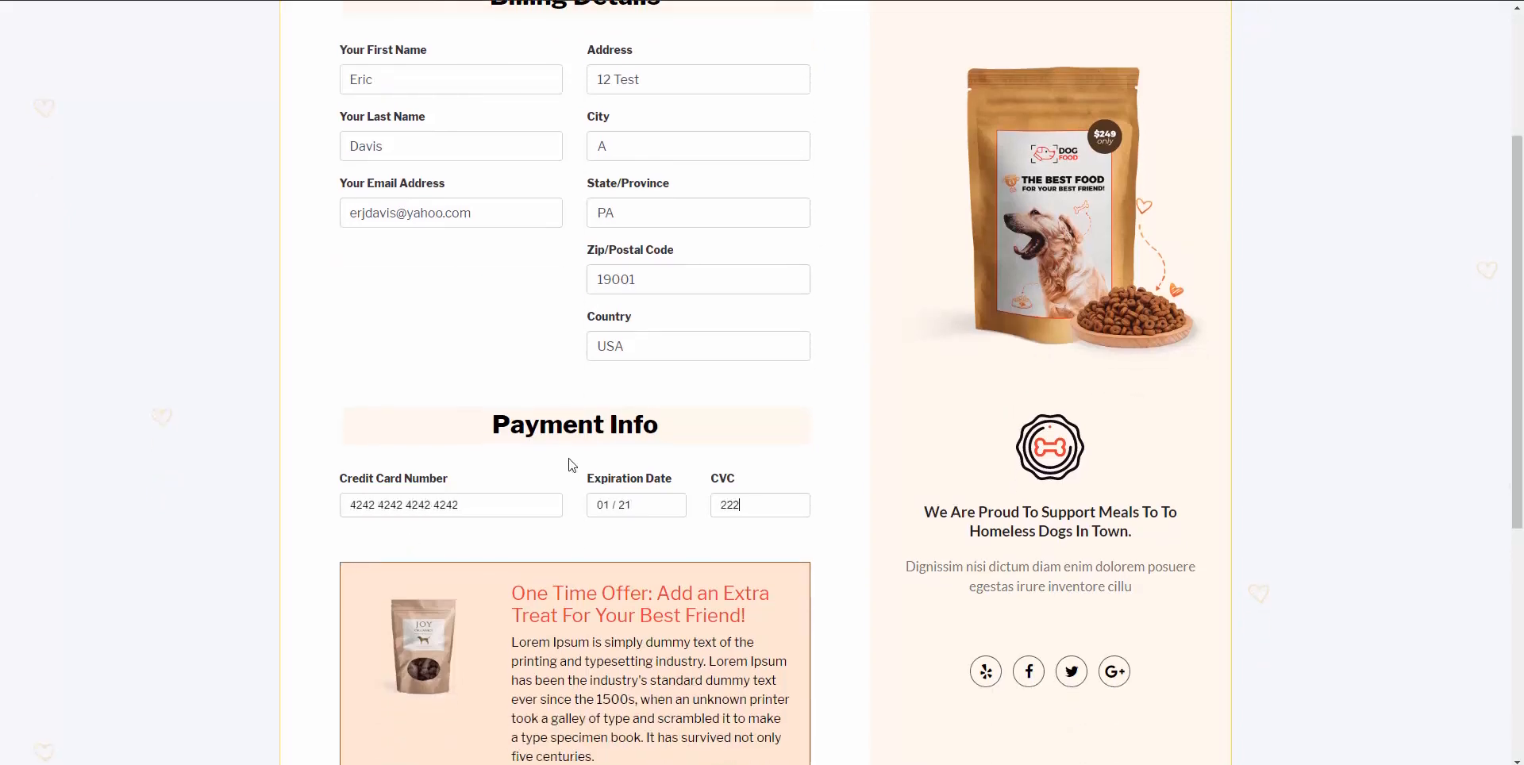
pyautogui.scroll(-4, 569, 464)
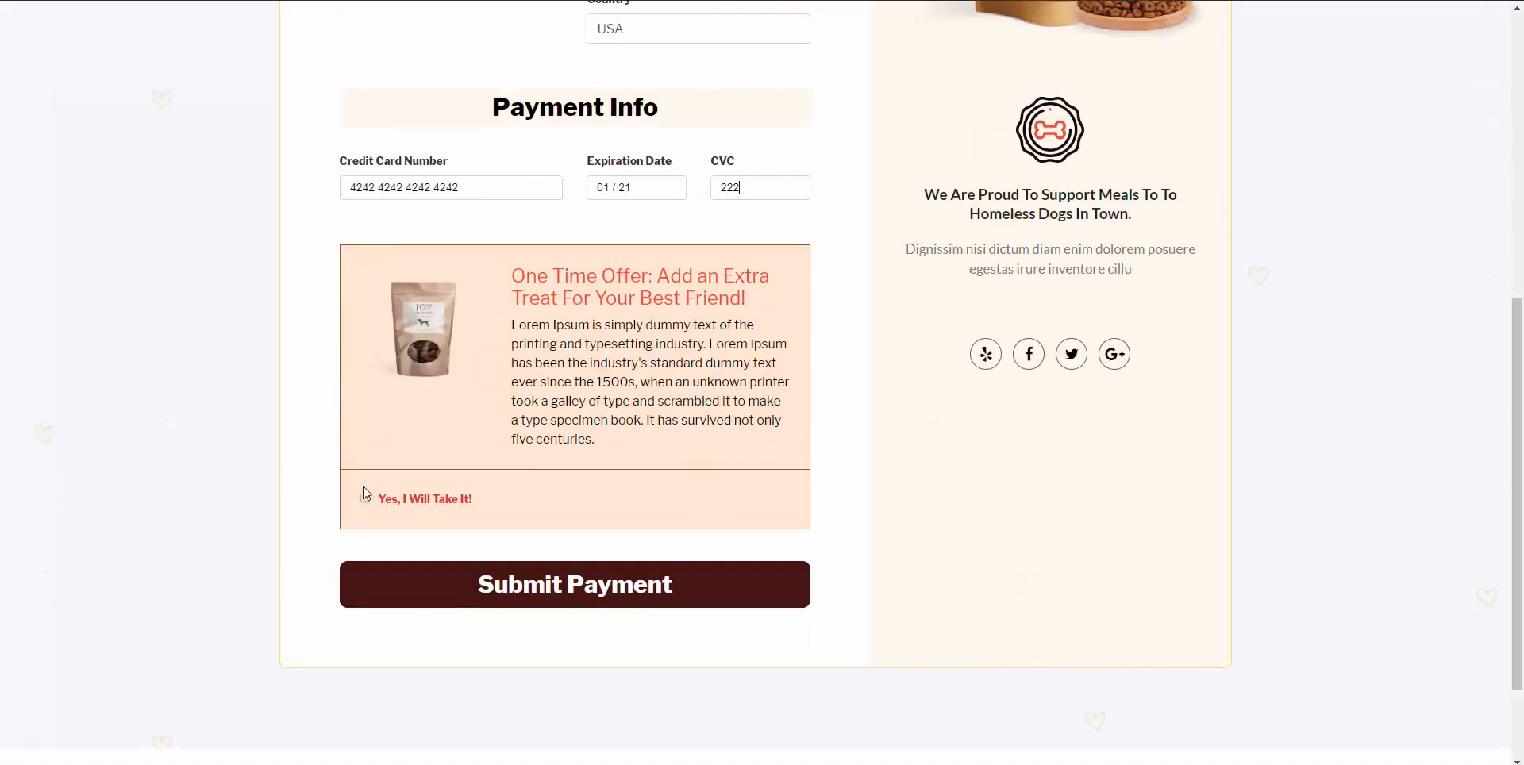
# Submit payment, decline the combo offer and add DENTAStix for a $74.00 total.
pyautogui.click(526, 582)
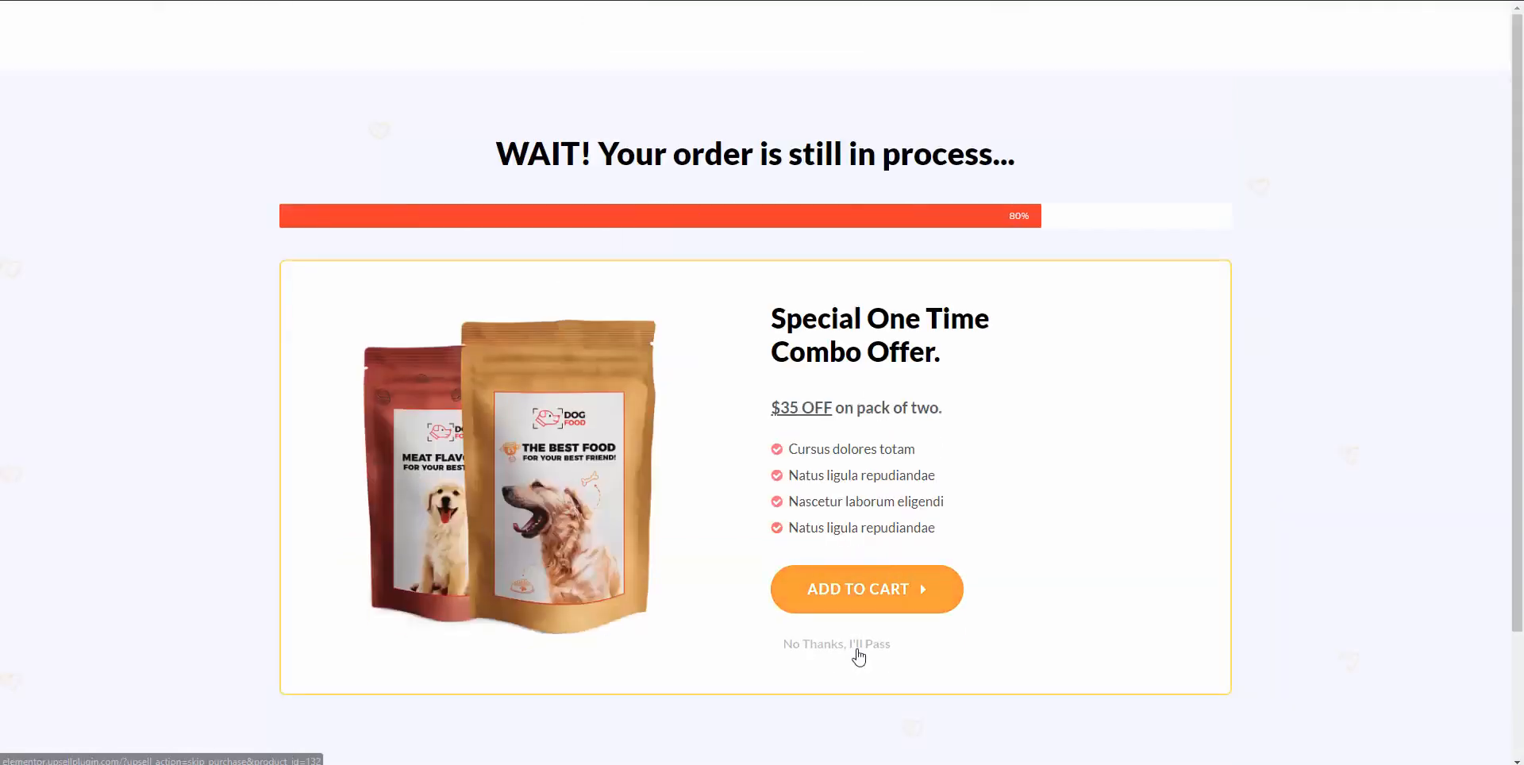
pyautogui.click(854, 646)
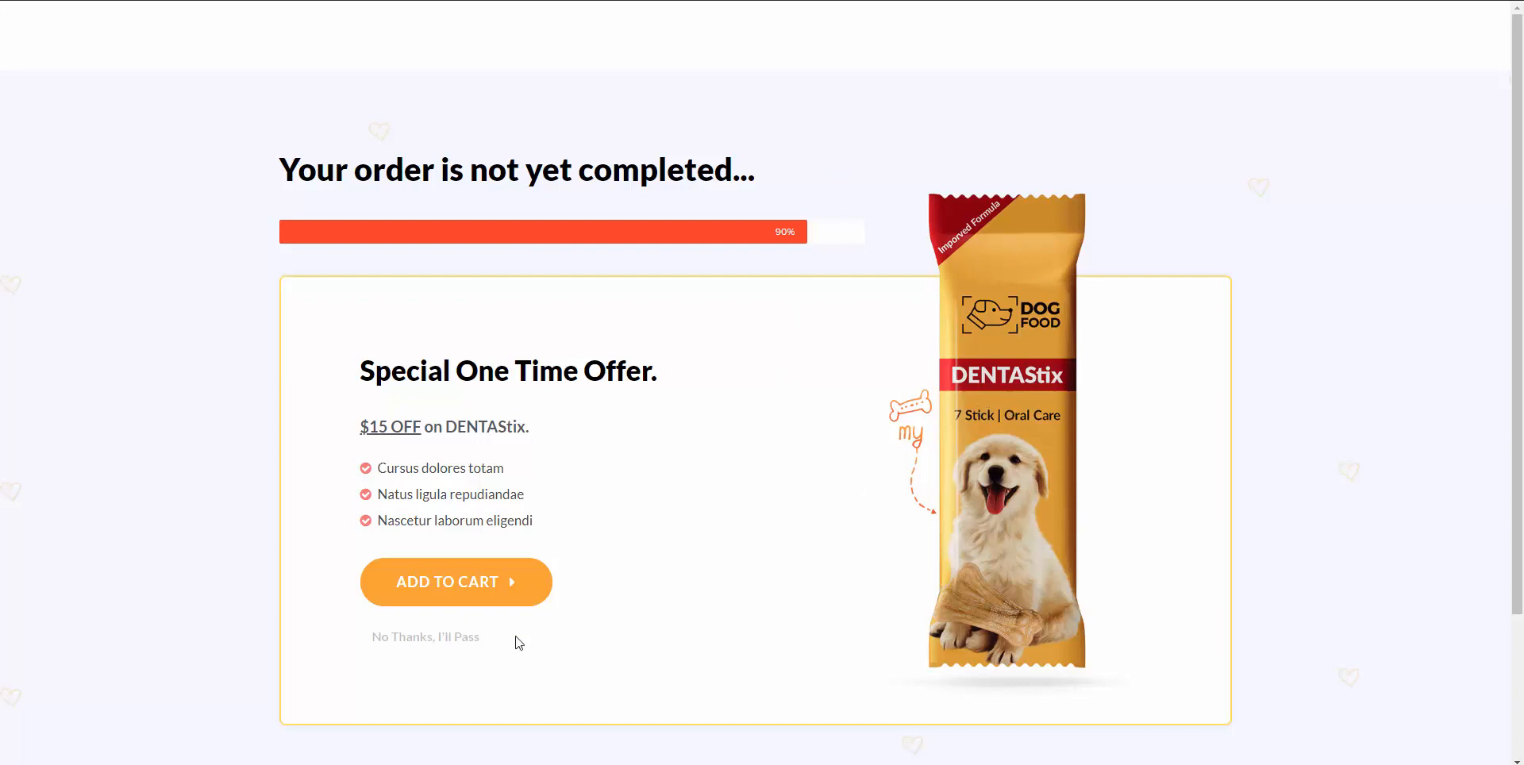
pyautogui.click(470, 592)
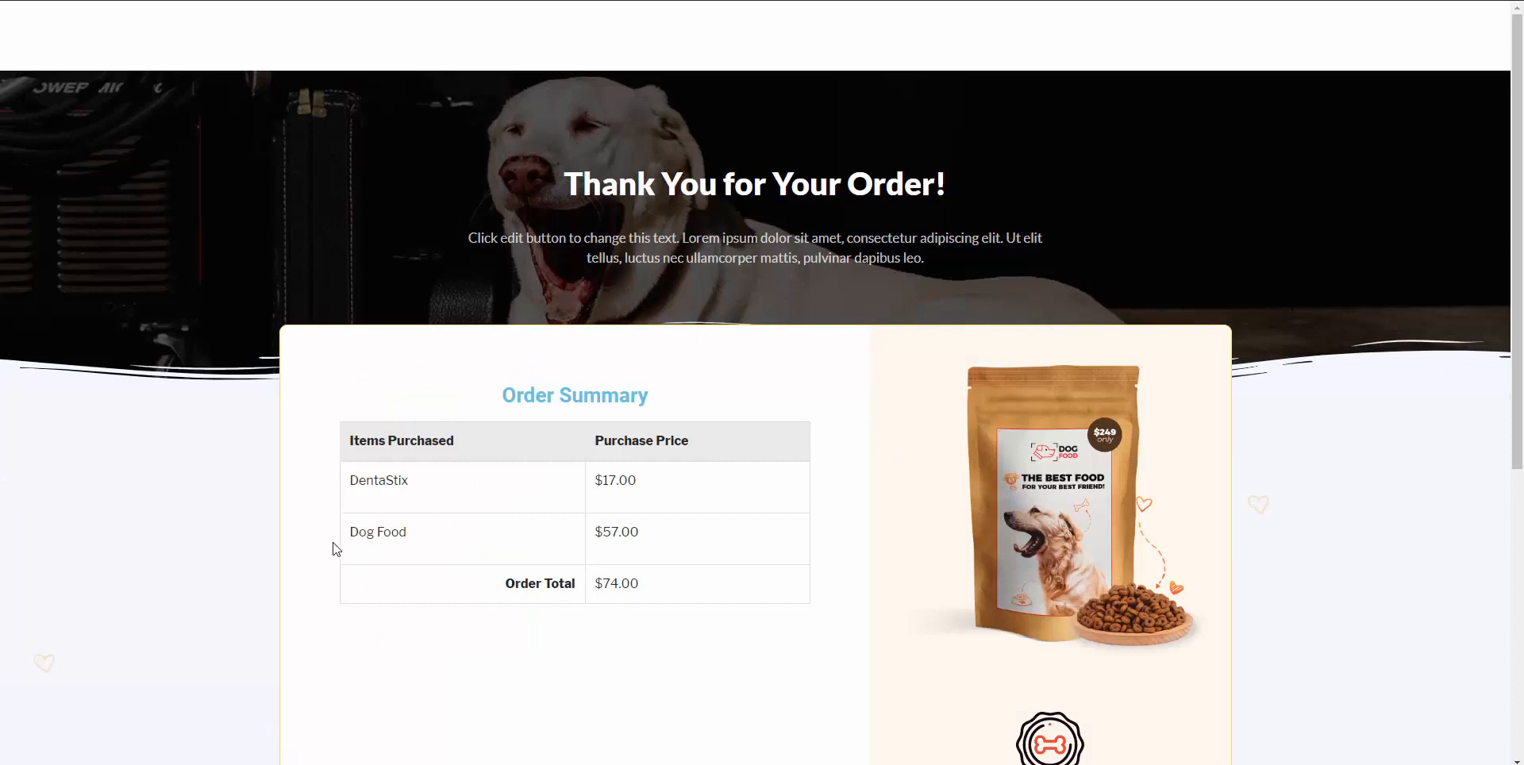
# Highlight the Dog Food and DentaStix $17.00 lines in the order summary, then clear the selection.
pyautogui.moveTo(659, 533); pyautogui.dragTo(354, 532)
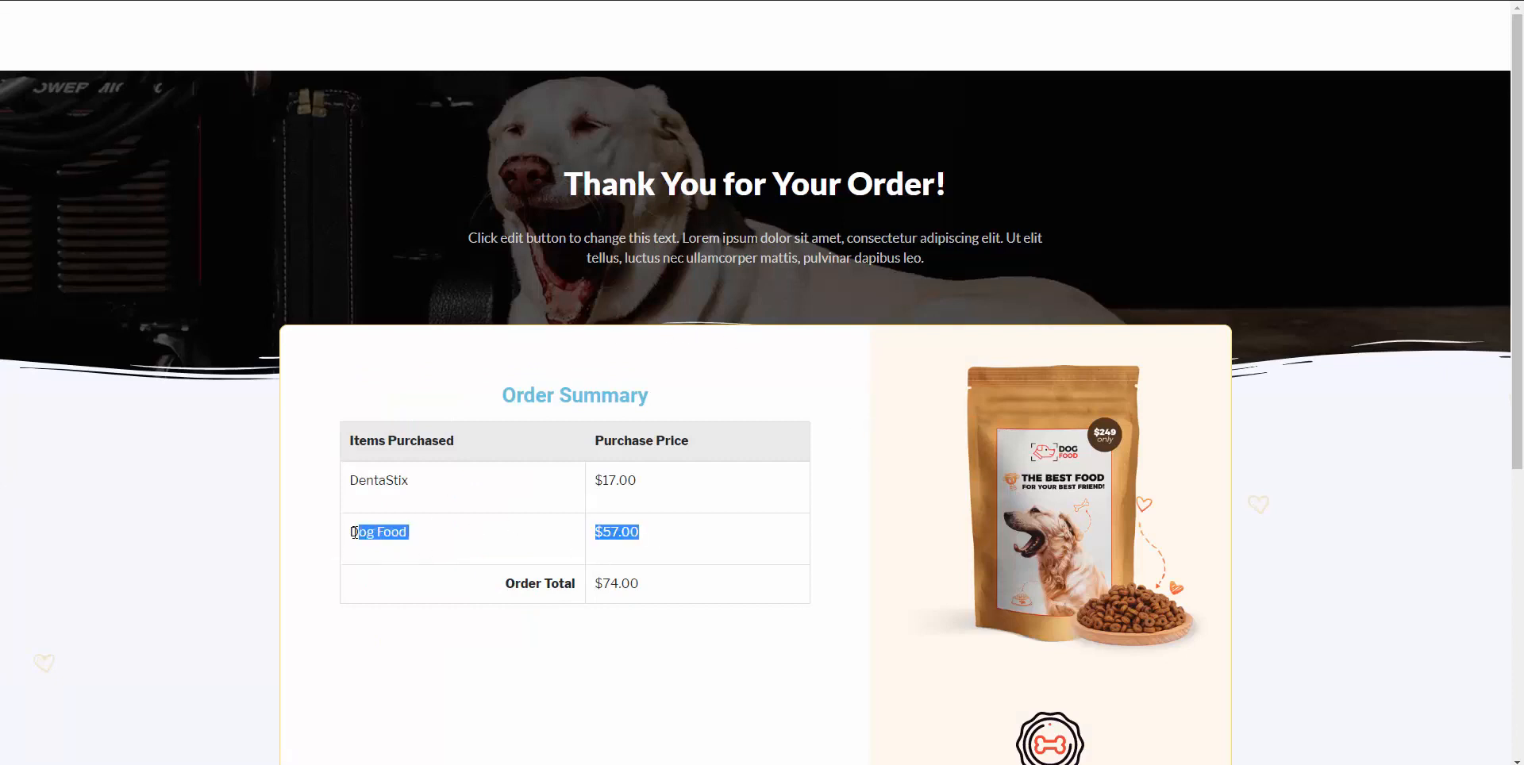
pyautogui.moveTo(657, 479); pyautogui.dragTo(350, 481)
pyautogui.click(502, 491)
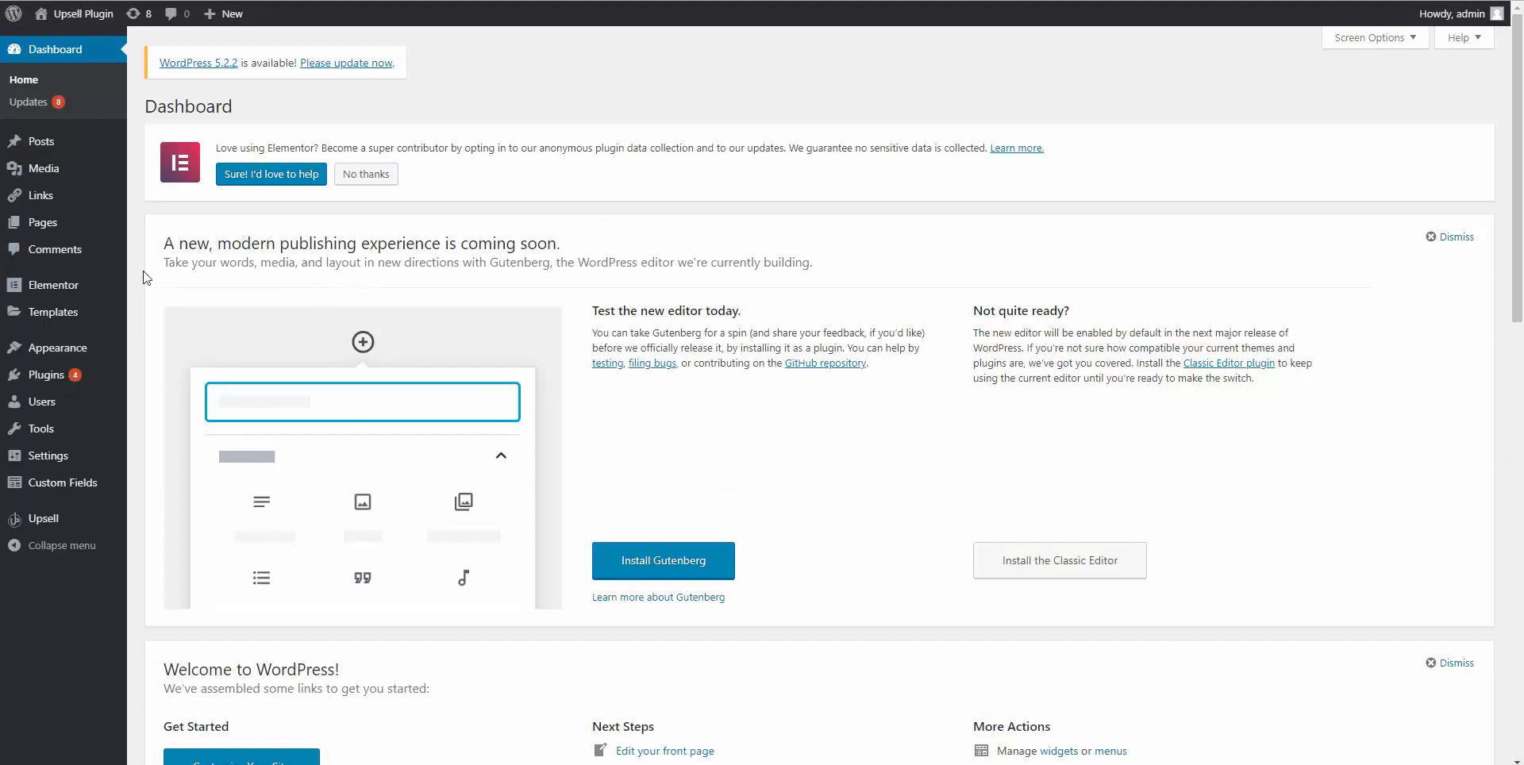
# Open All Pages and launch Dog Food's 'Edit with Elementor' link in a new tab.
pyautogui.moveTo(54, 287)
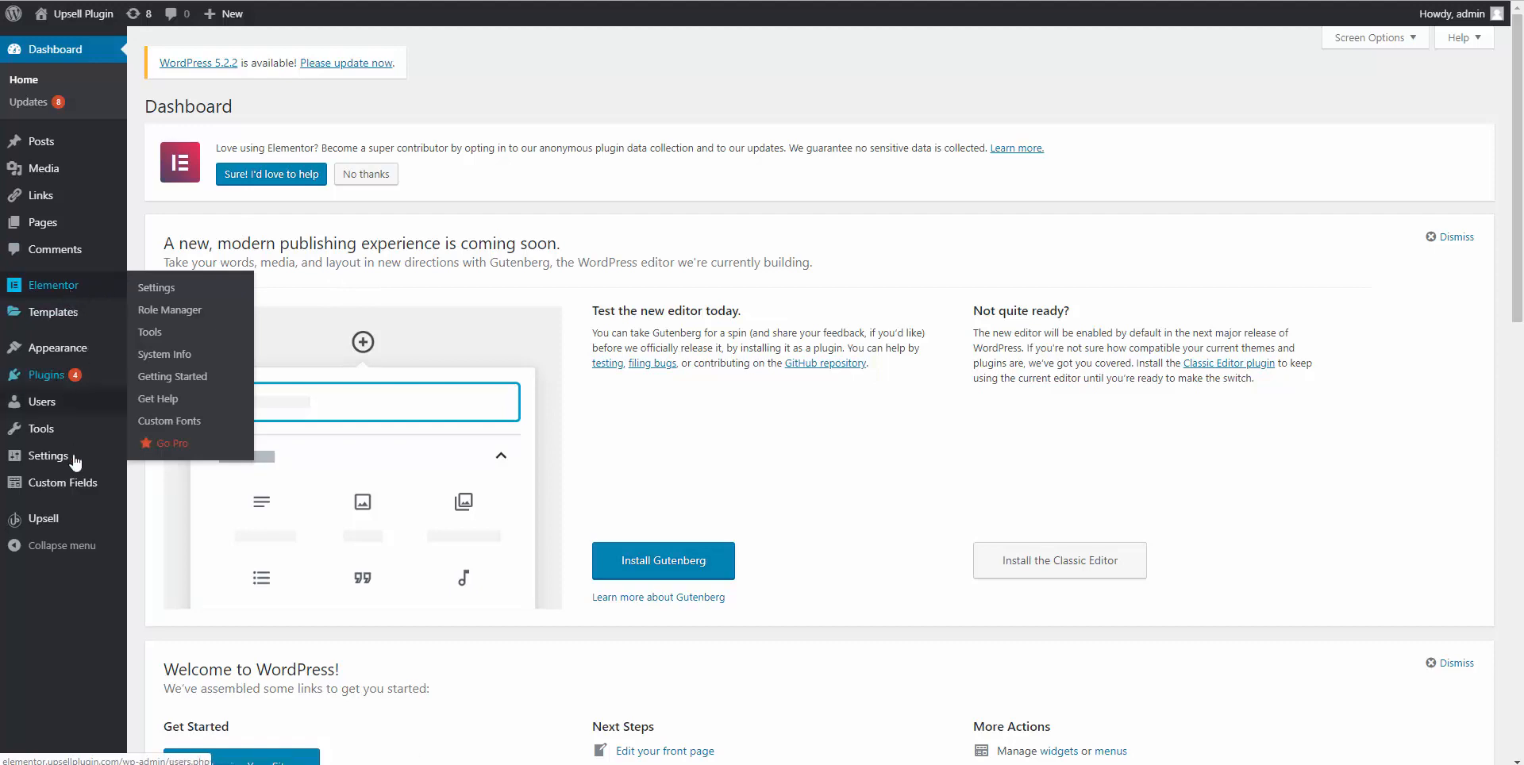
pyautogui.moveTo(54, 527)
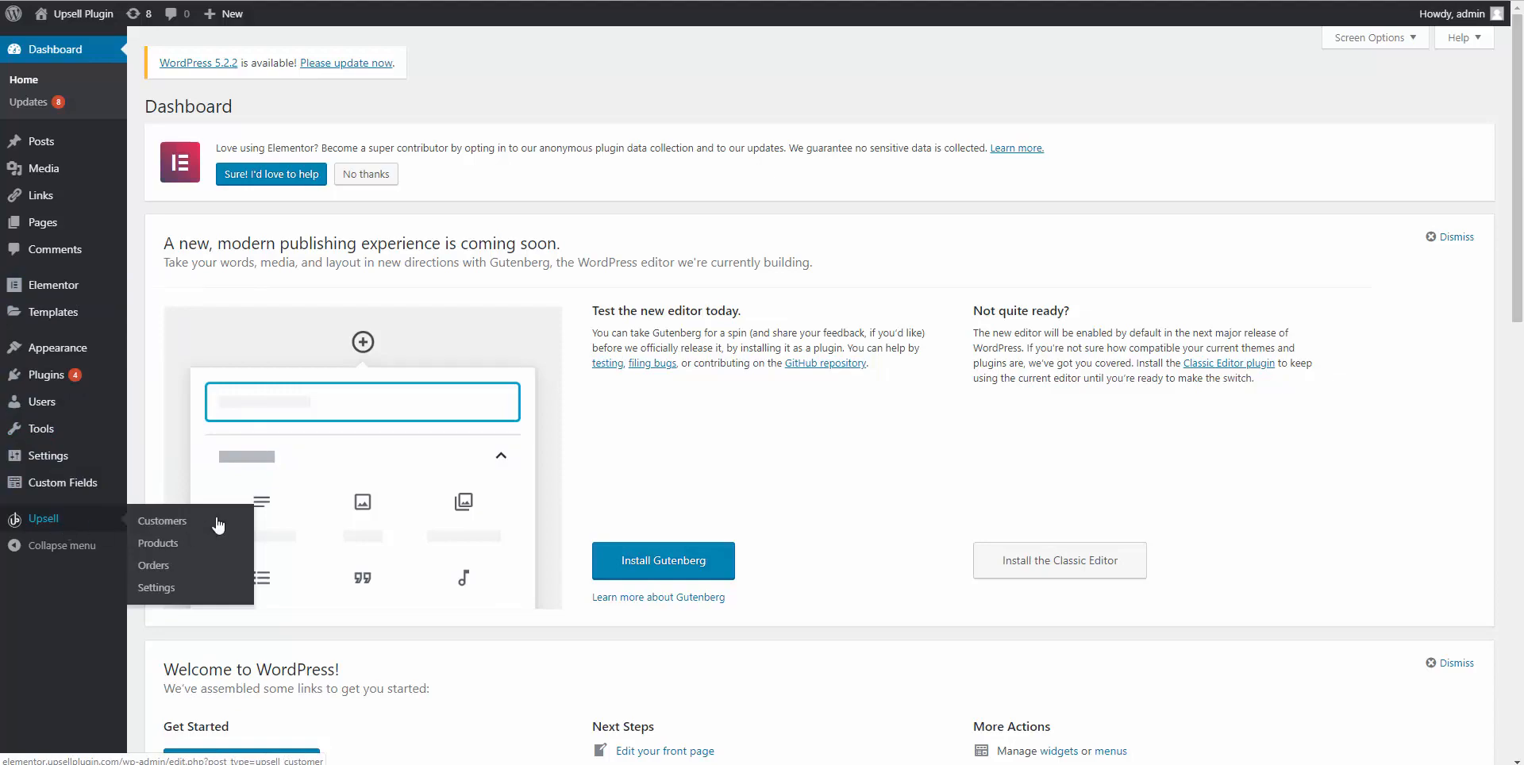
pyautogui.click(427, 1)
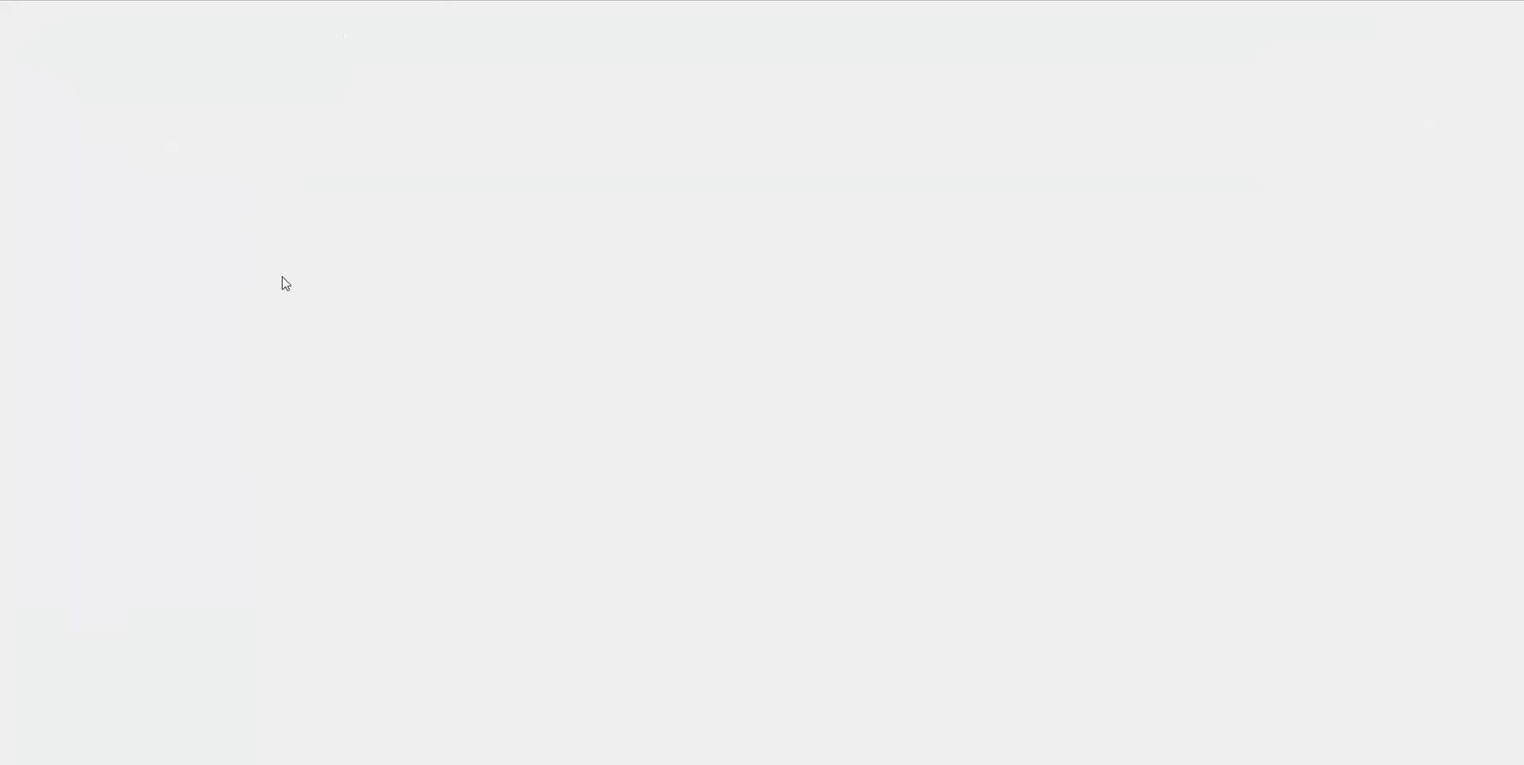
pyautogui.scroll(-1, 260, 507)
pyautogui.scroll(-3, 261, 507)
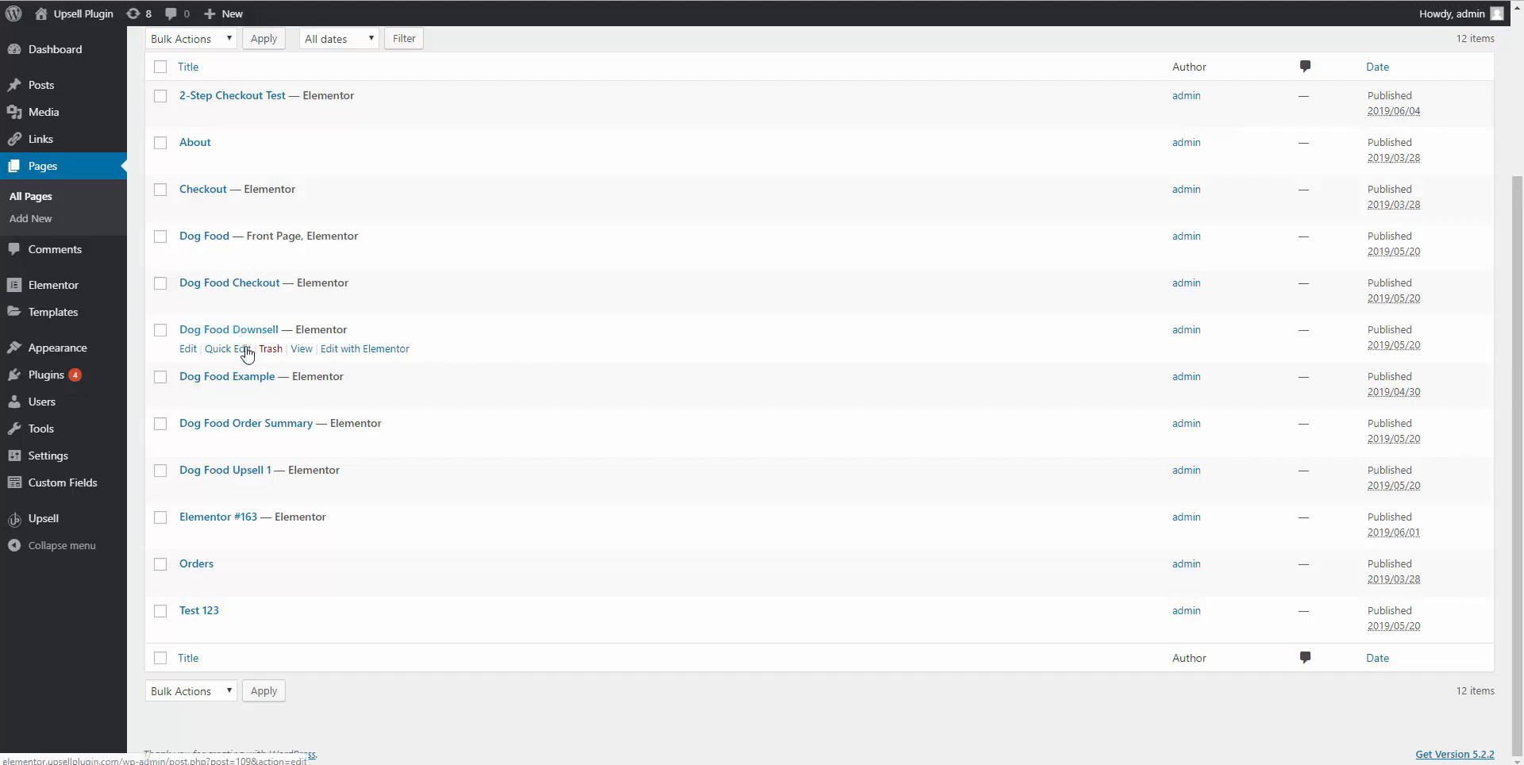
pyautogui.scroll(1, 262, 365)
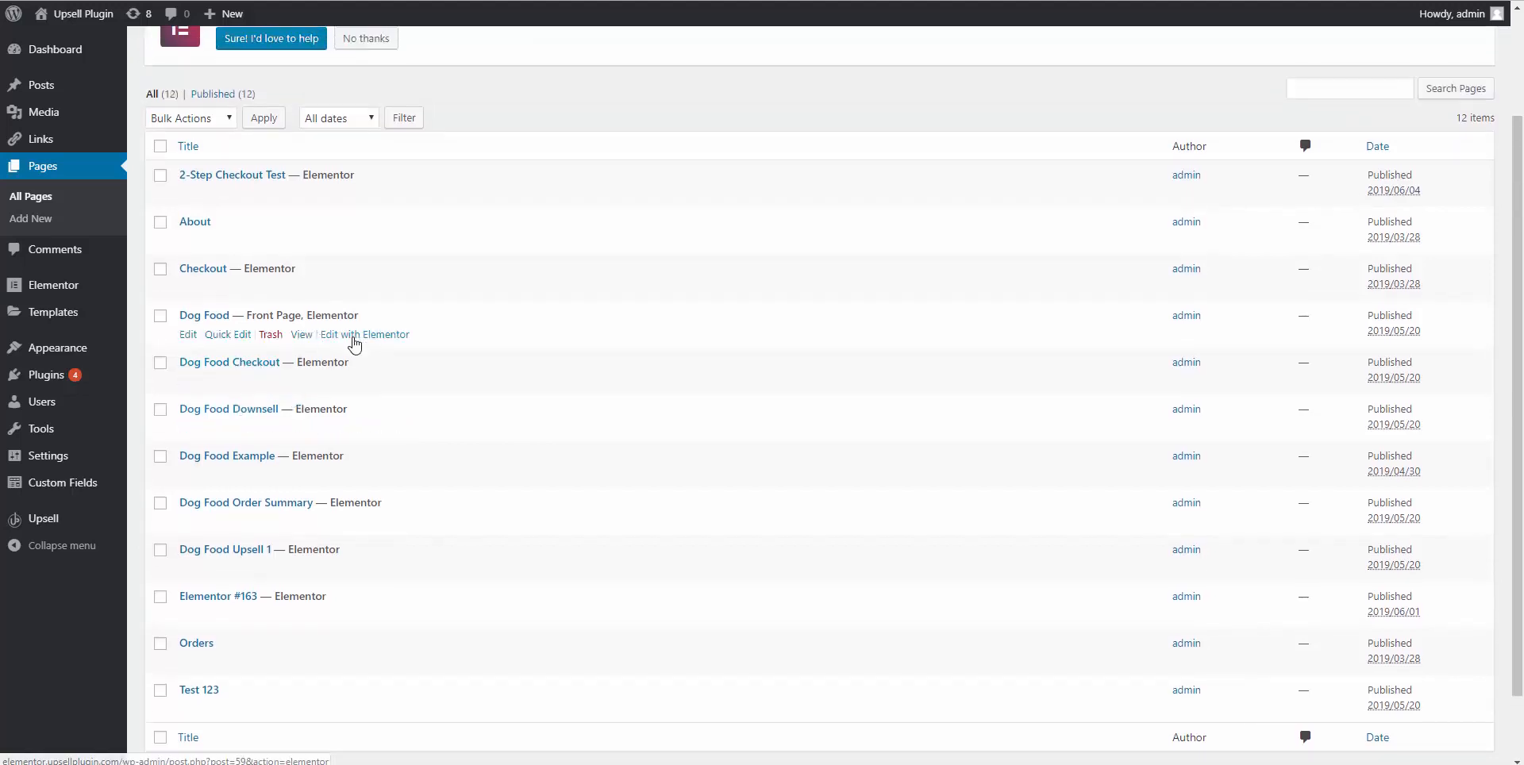
pyautogui.rightClick(354, 335)
pyautogui.click(375, 345)
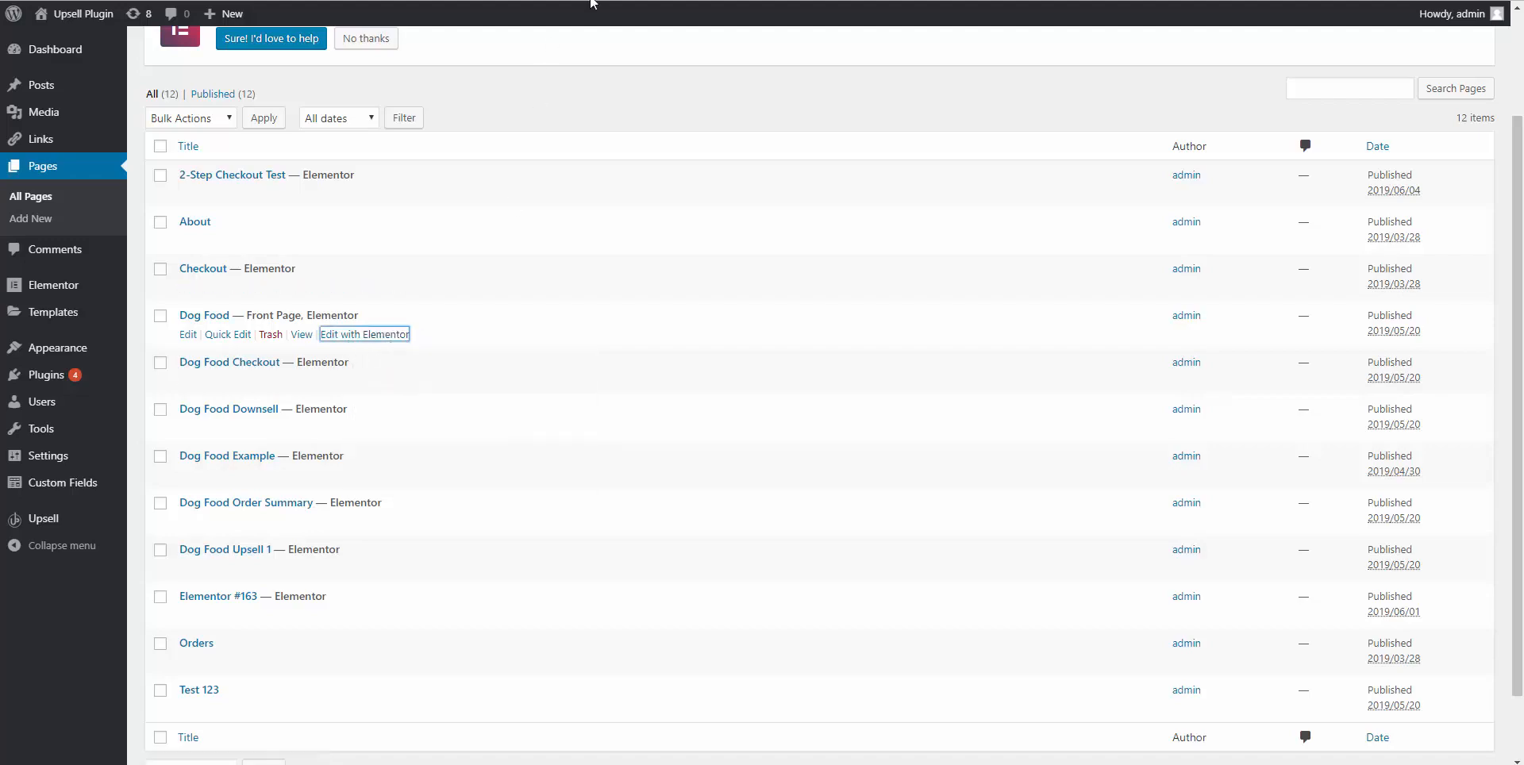
pyautogui.click(594, 0)
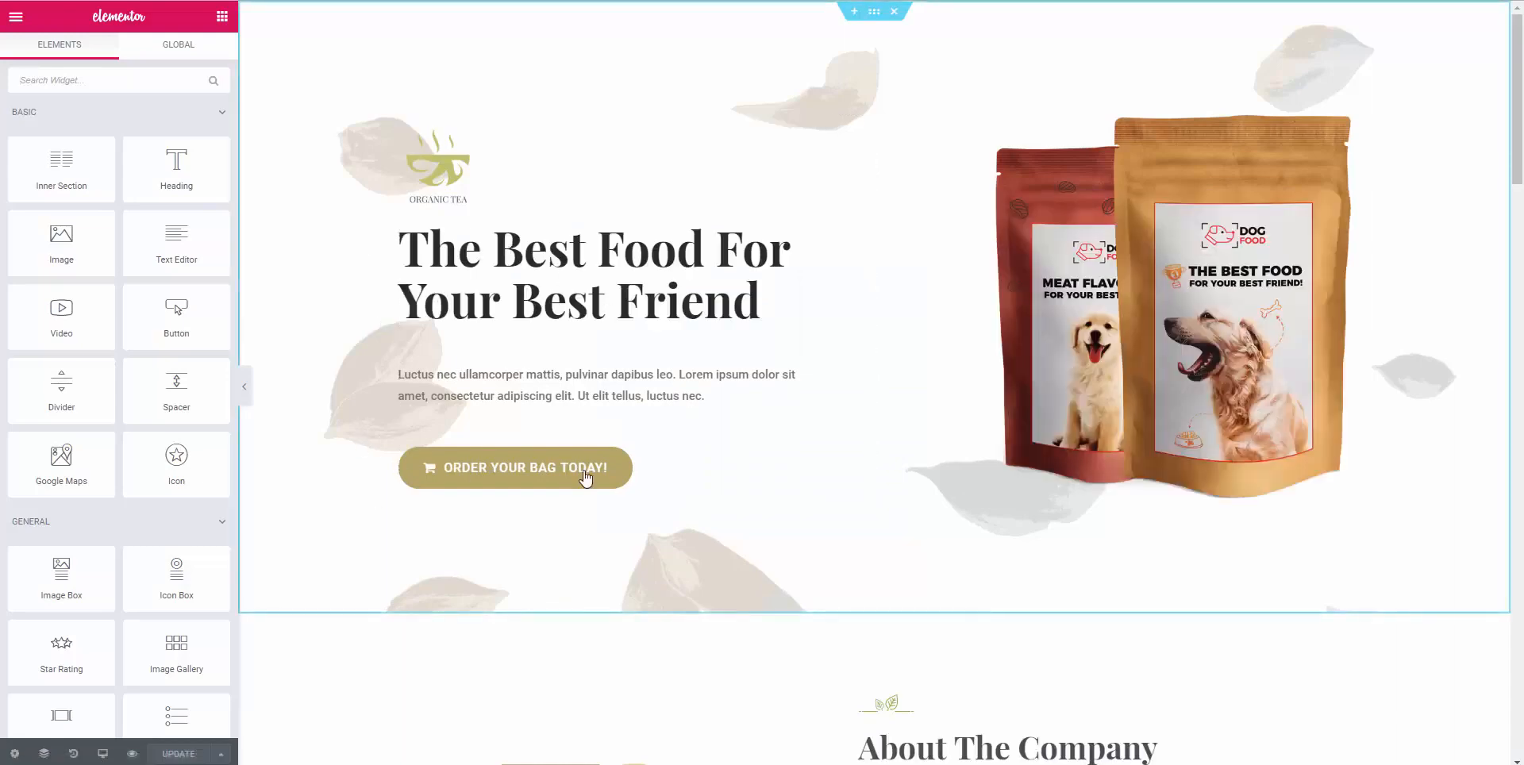
# Scroll through the Dog Food landing page in the Elementor editor.
pyautogui.scroll(-4, 834, 487)
pyautogui.scroll(-4, 715, 493)
pyautogui.scroll(8, 715, 493)
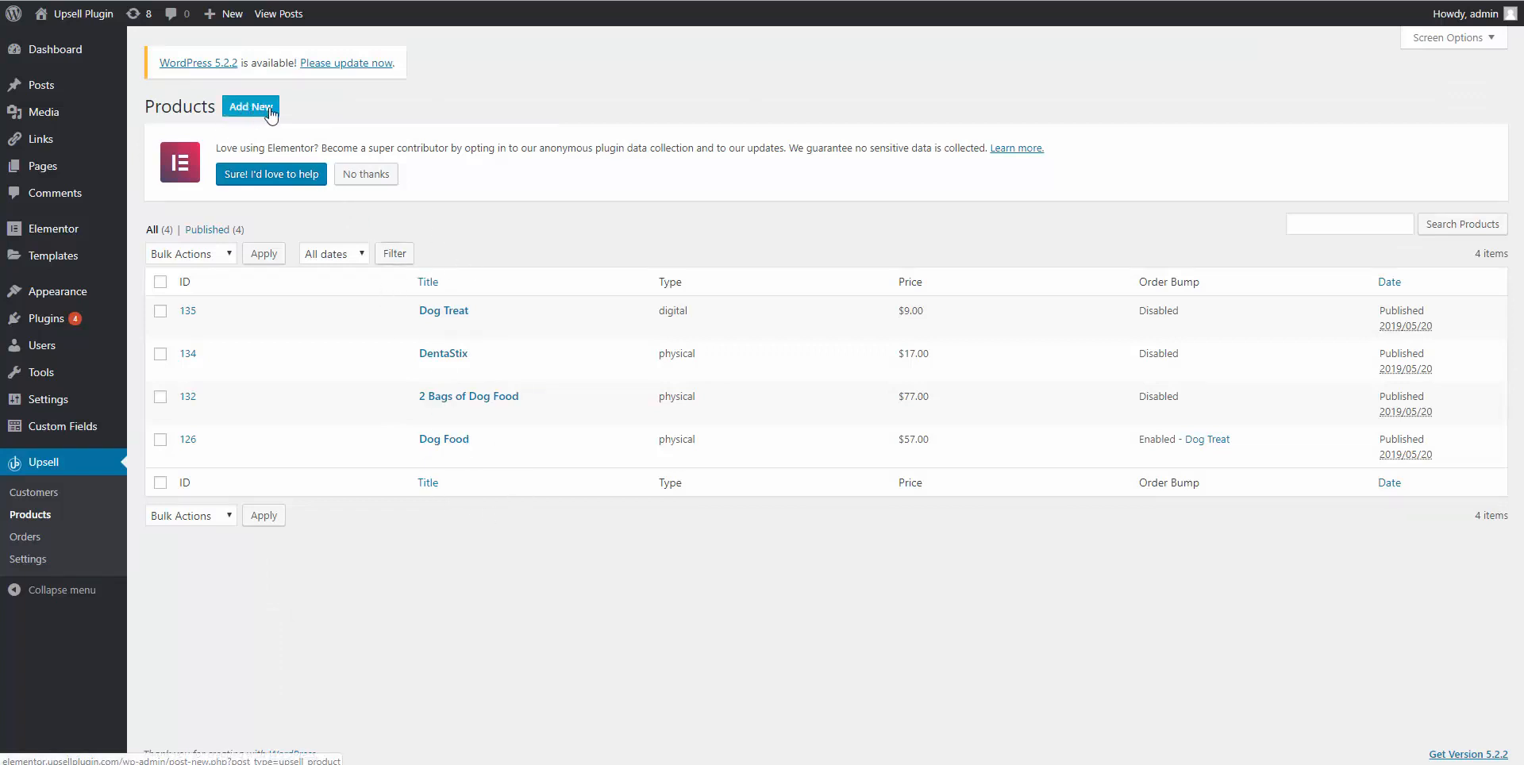
# Open the Dog Food product, try Subscription payment, then revert to Single.
pyautogui.click(443, 447)
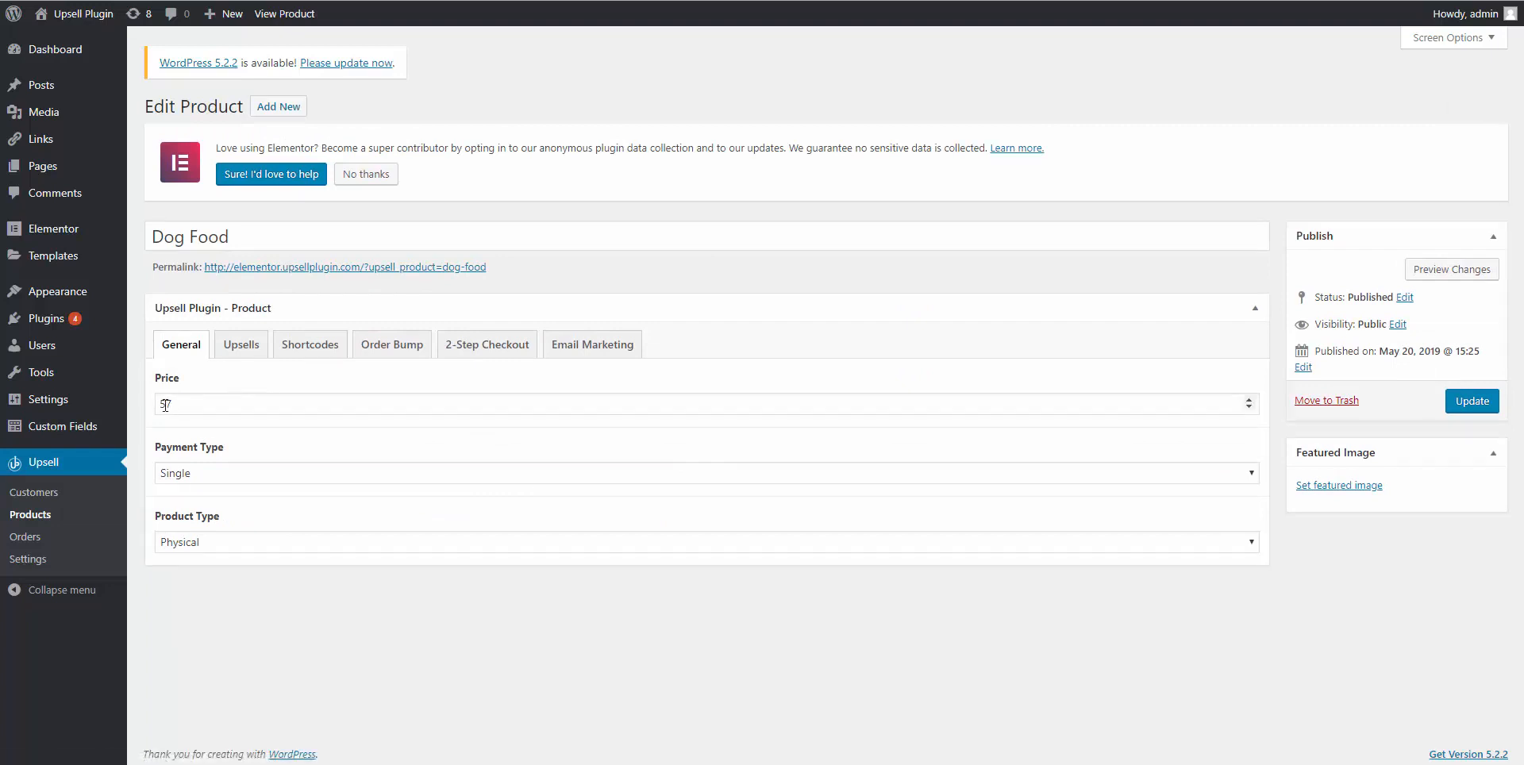
pyautogui.click(208, 477)
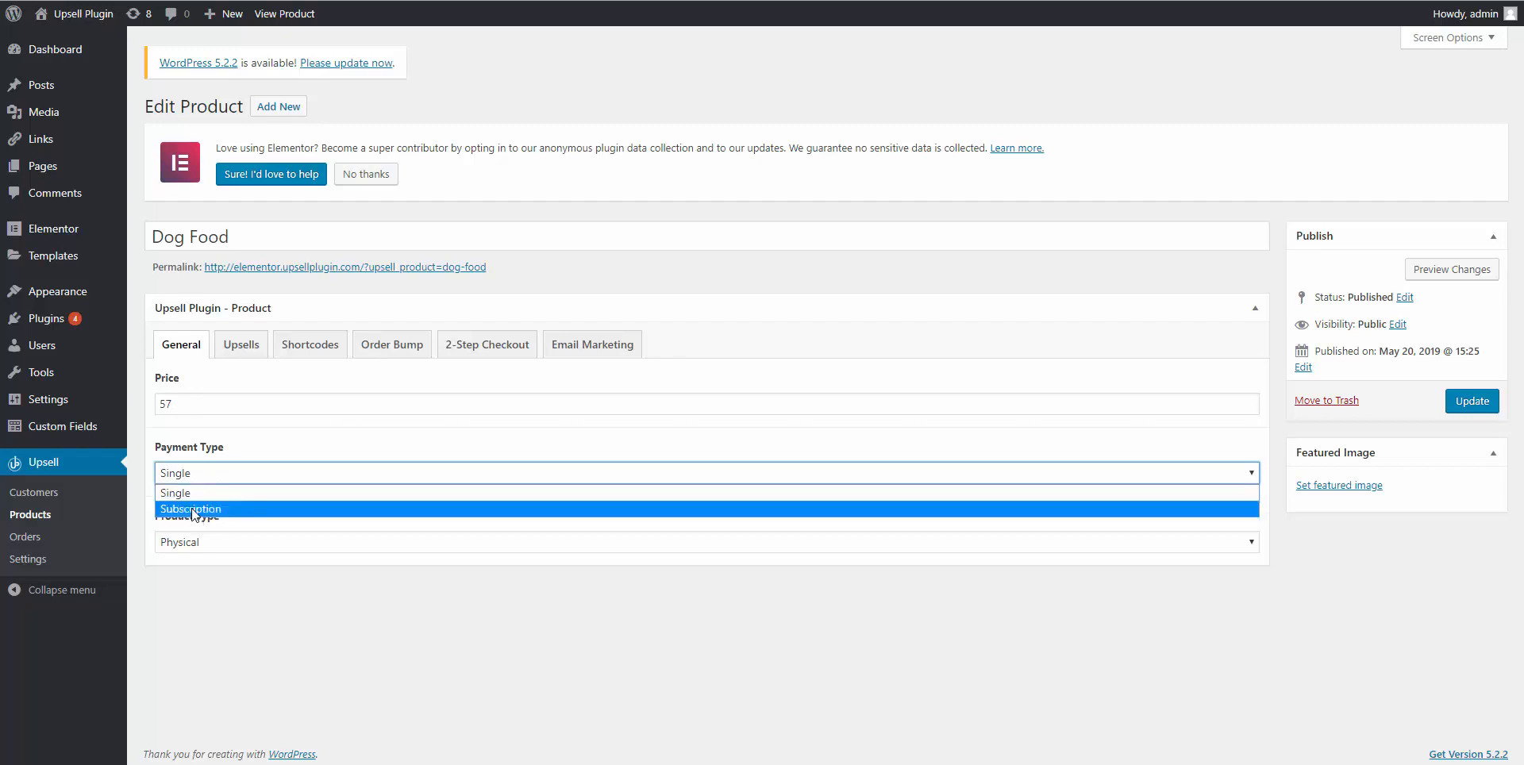
pyautogui.click(193, 508)
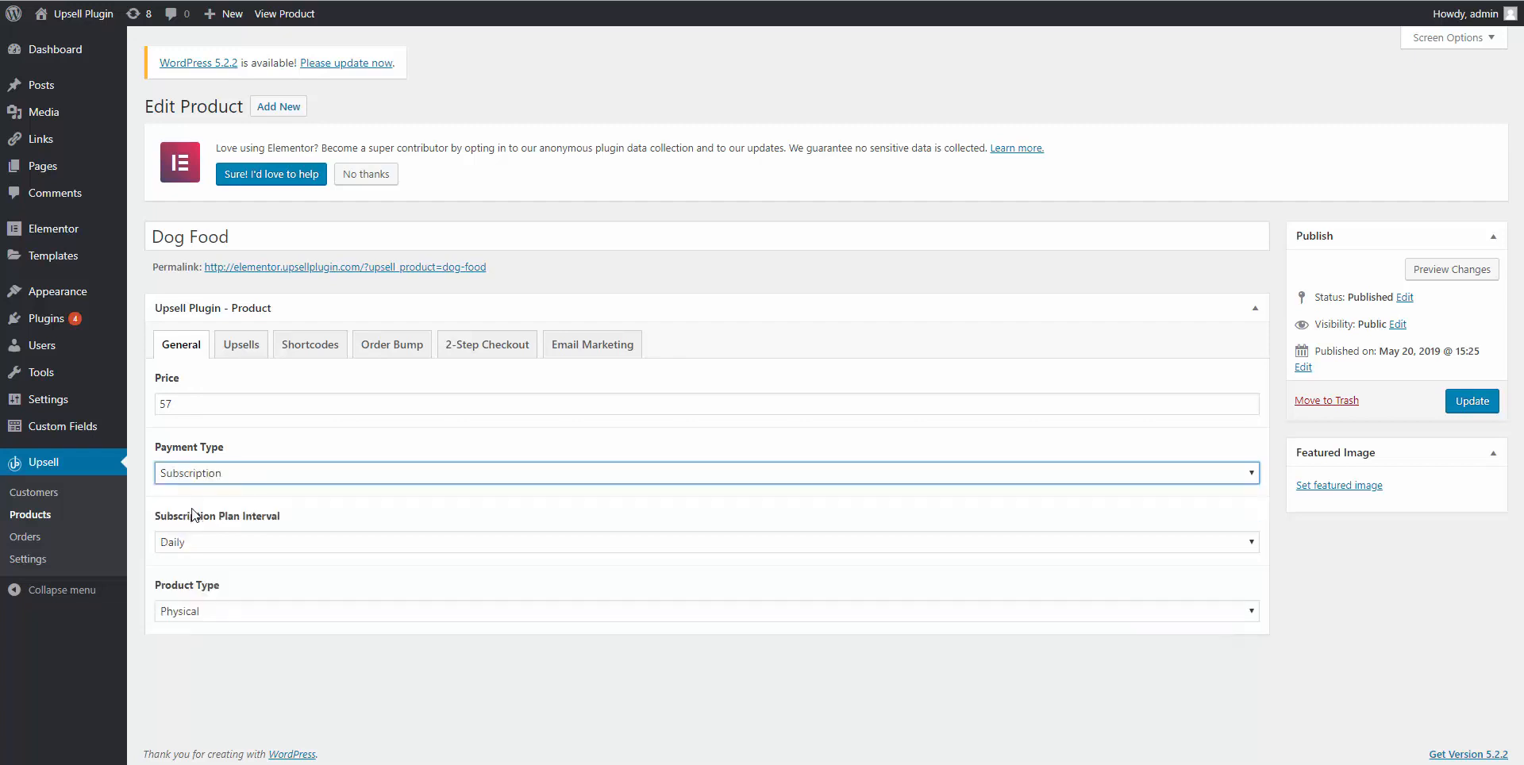
pyautogui.click(193, 549)
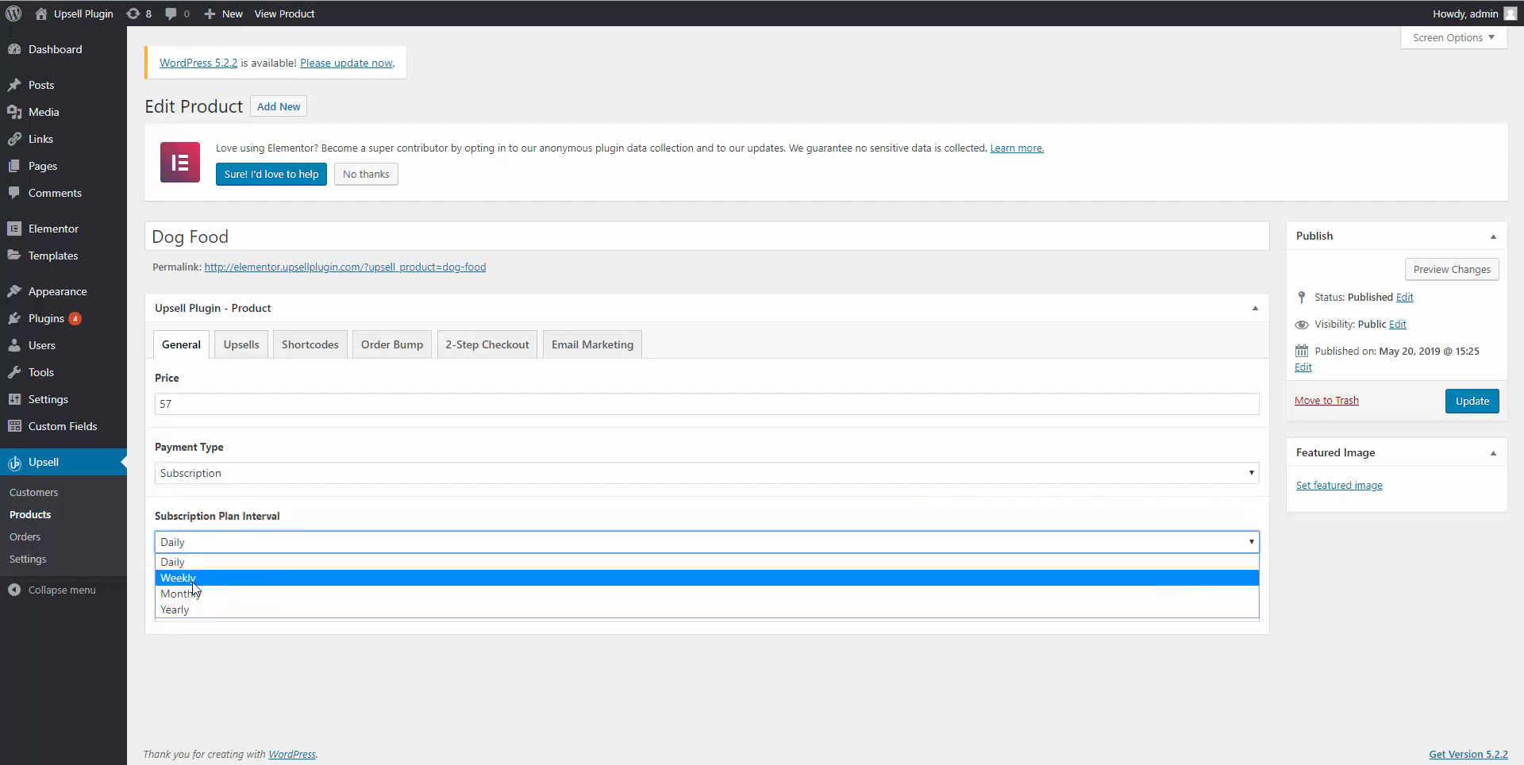
pyautogui.click(235, 474)
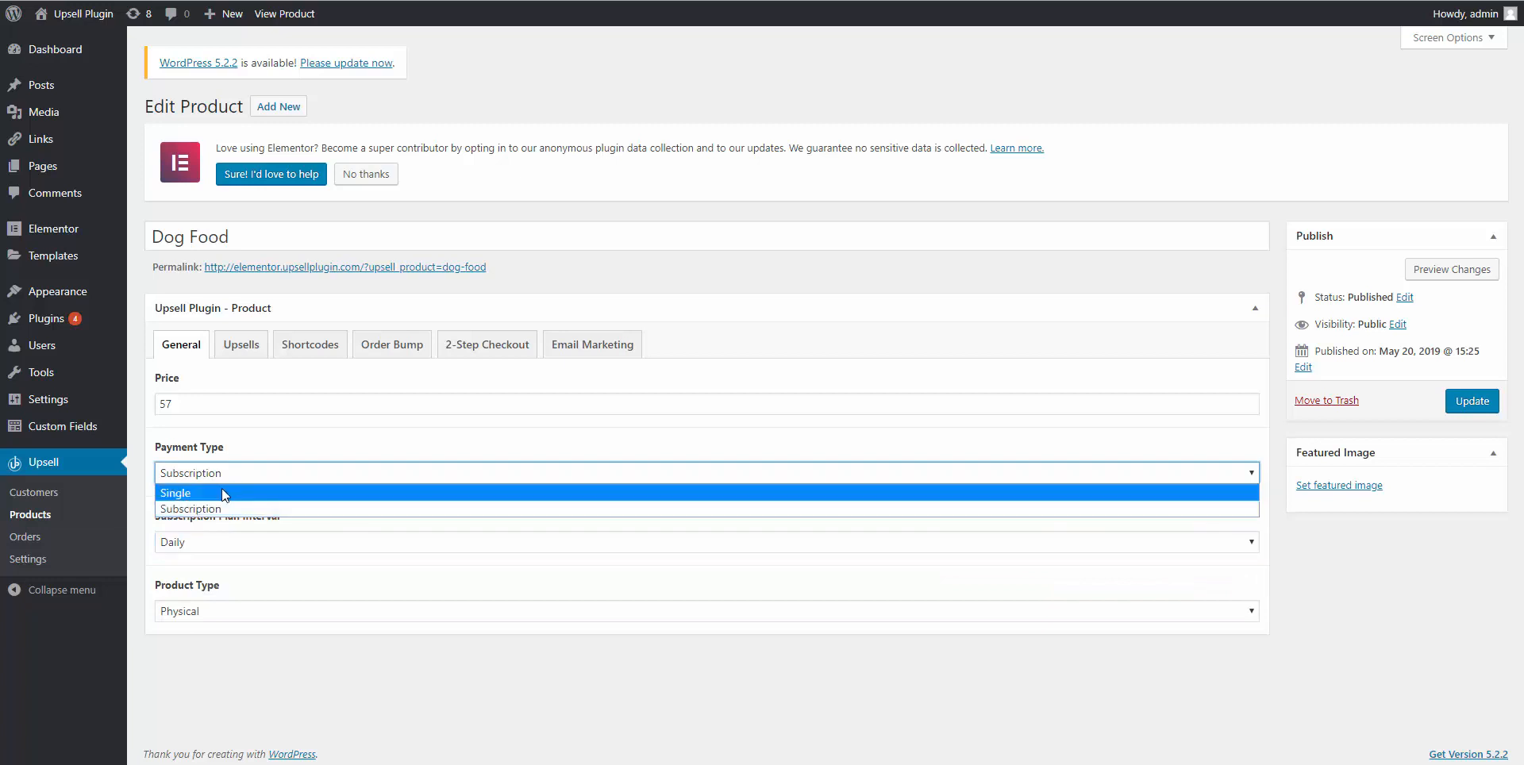
pyautogui.click(222, 491)
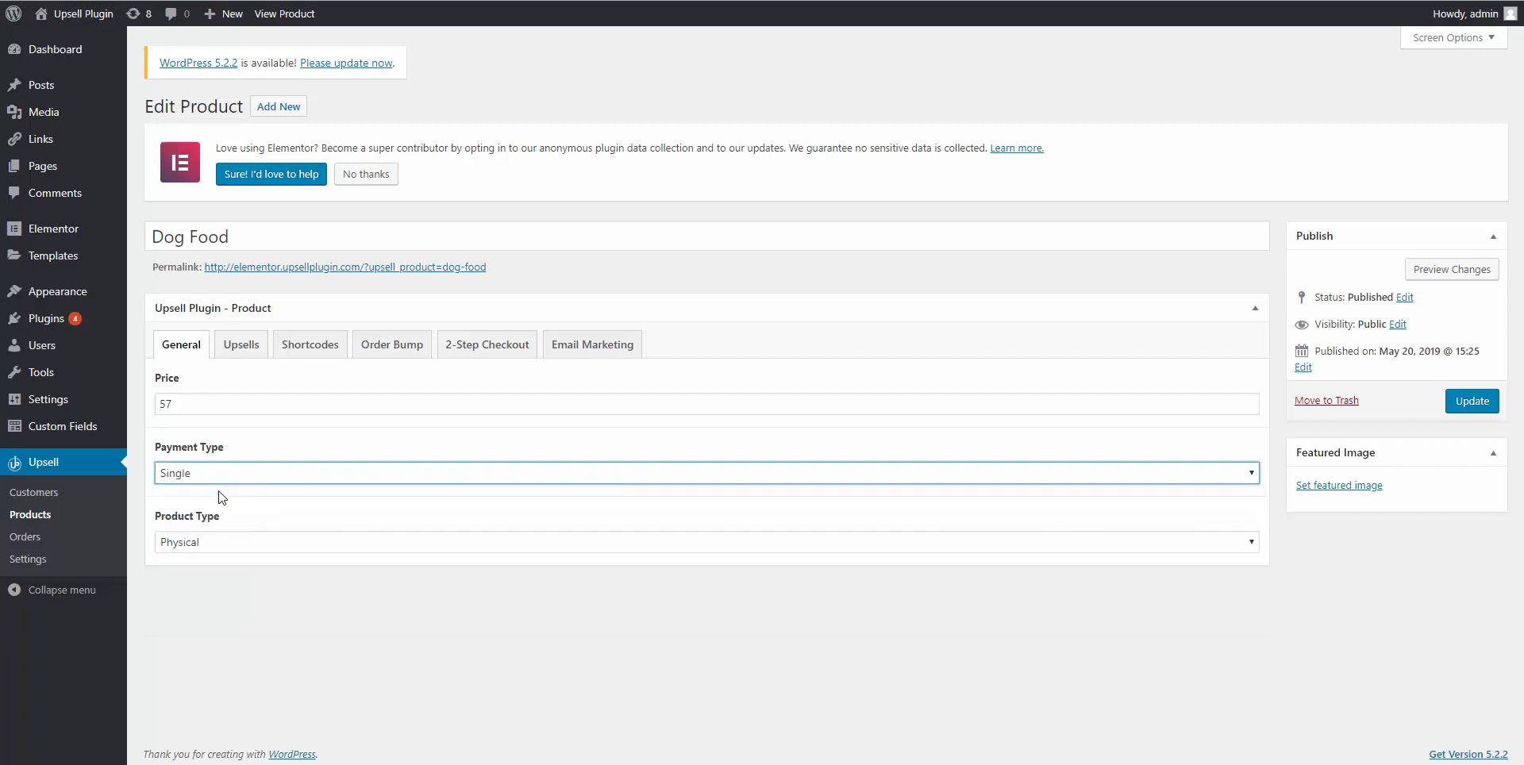
# Try Digital product type with a download row, revert to Physical, and view the upsell URLs.
pyautogui.click(206, 546)
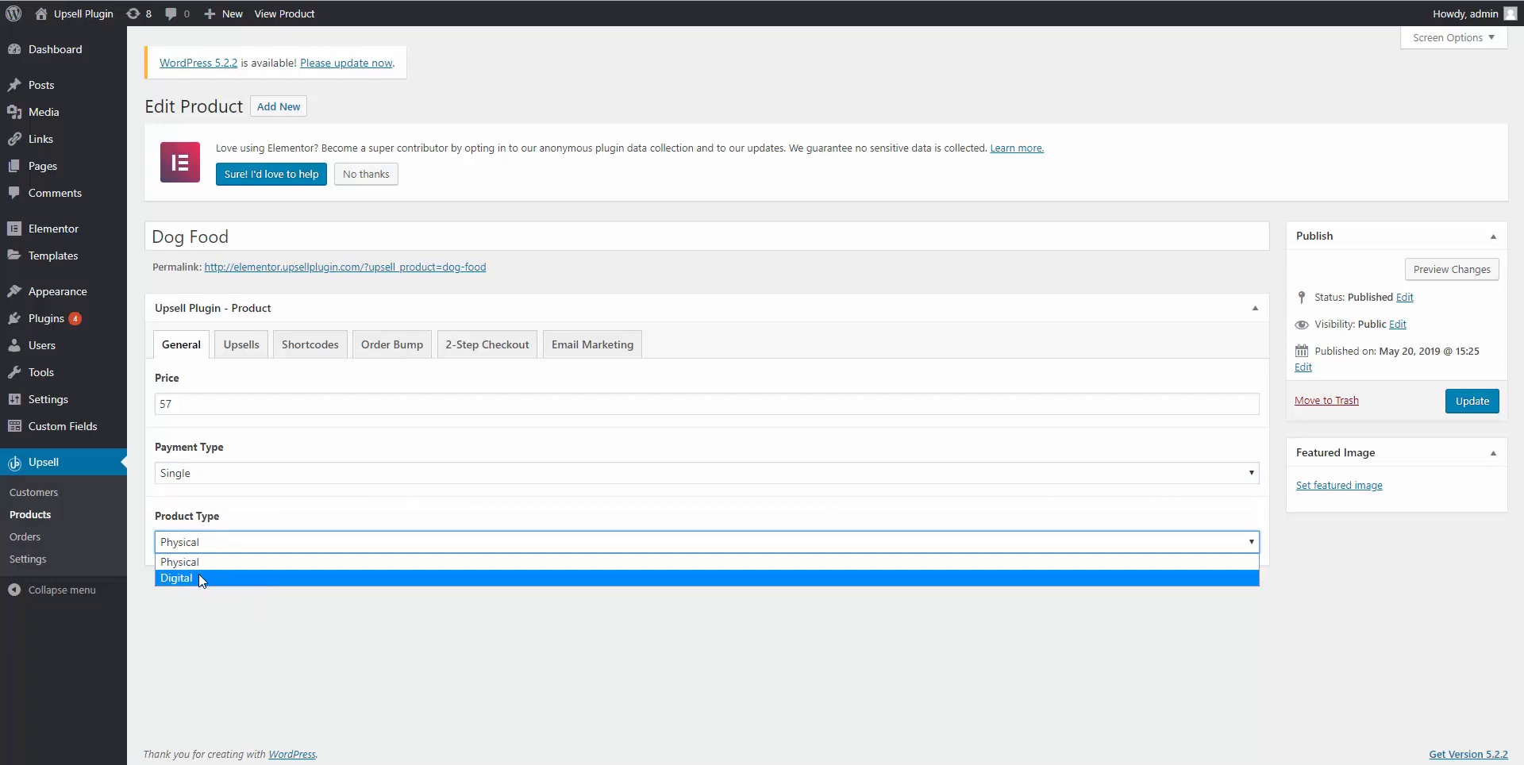
pyautogui.click(196, 580)
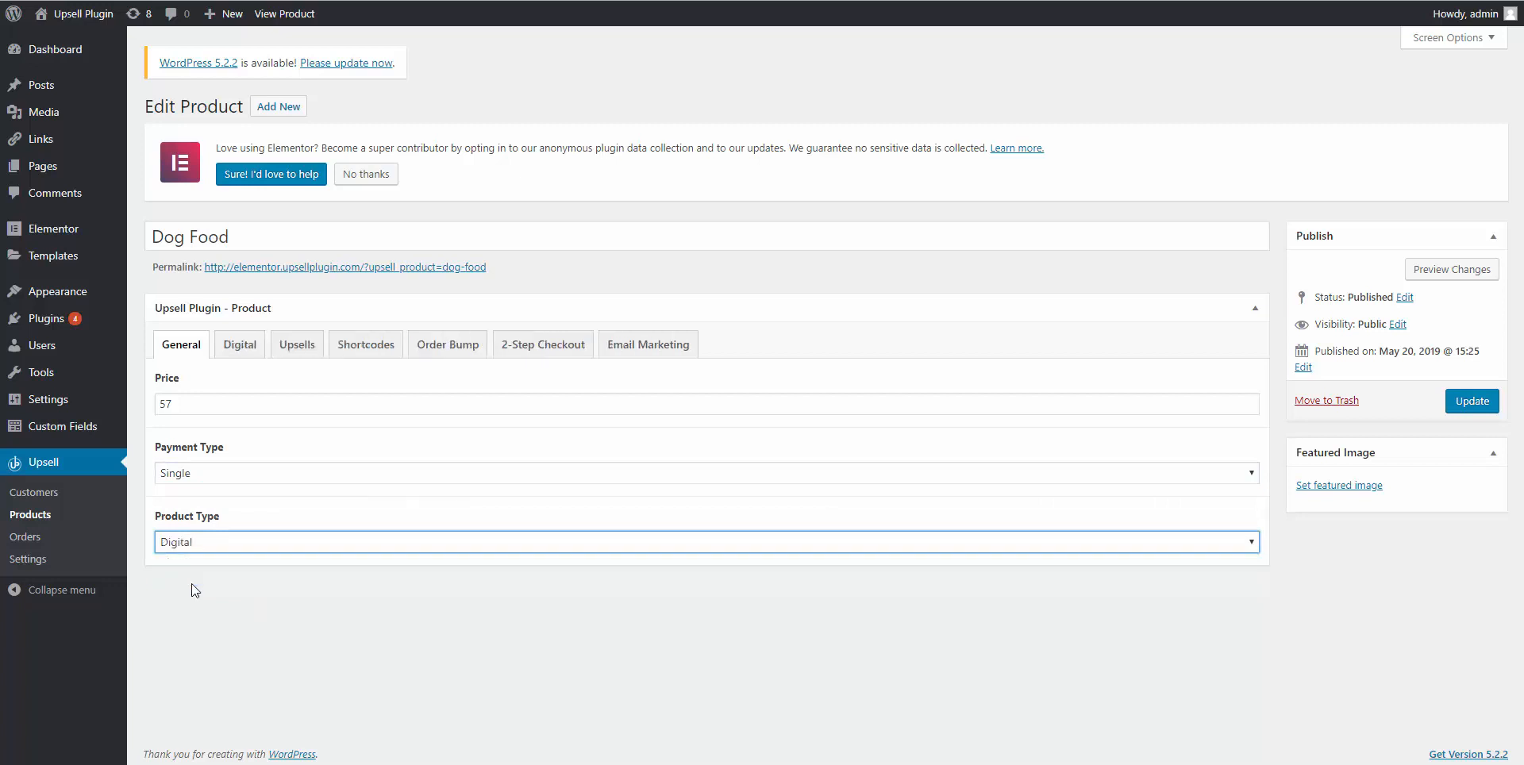
pyautogui.click(251, 358)
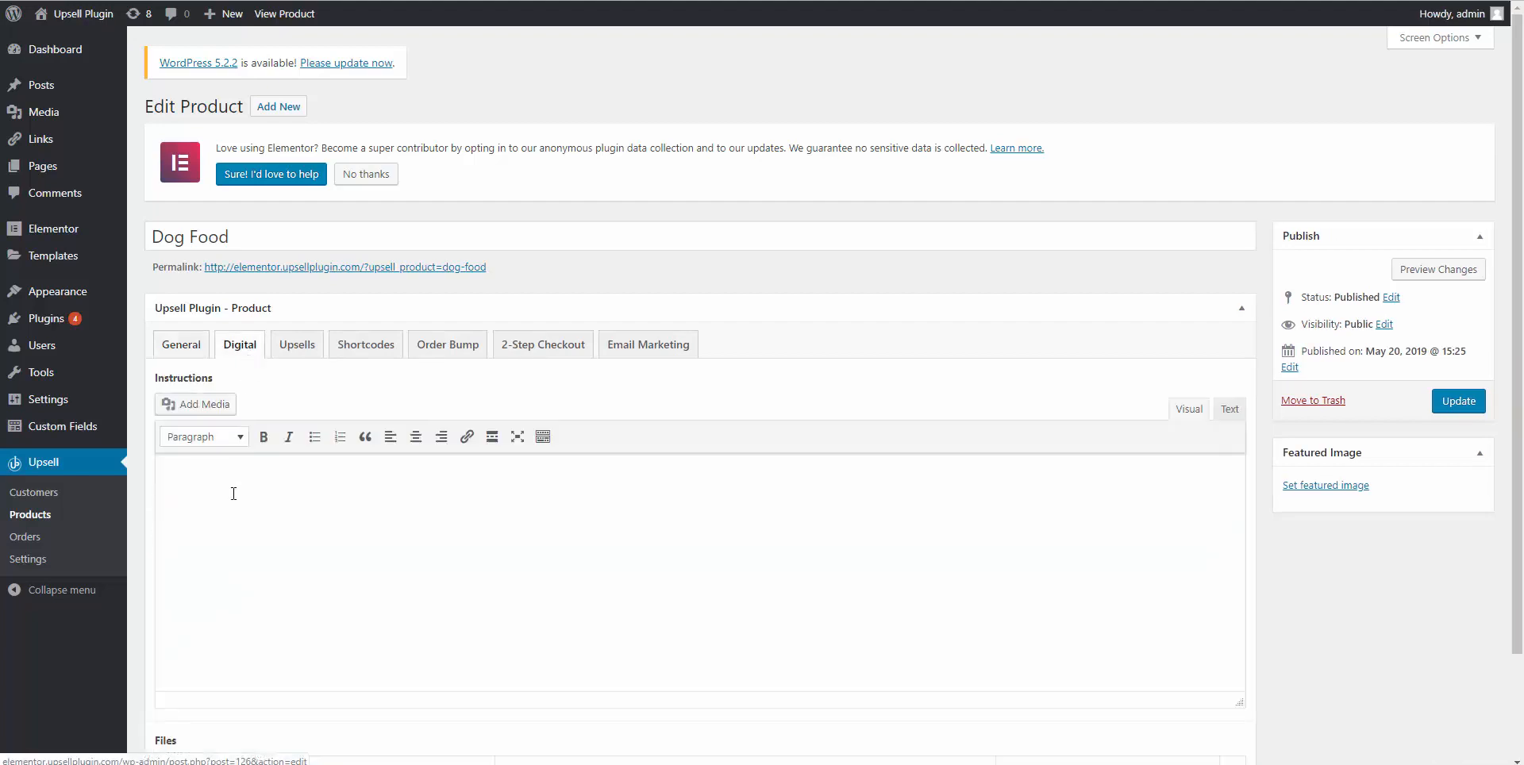
pyautogui.scroll(-3, 228, 516)
pyautogui.click(1217, 679)
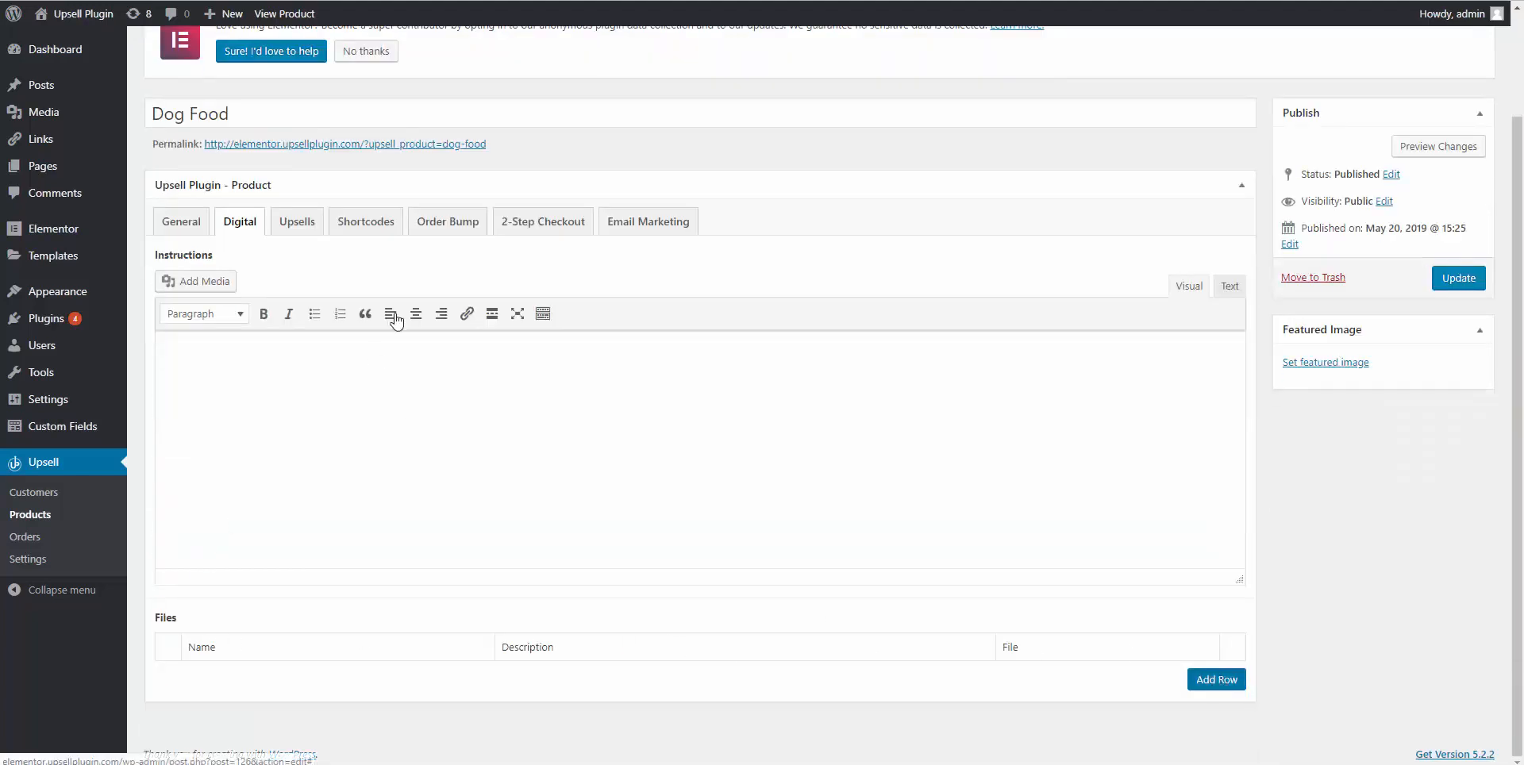
pyautogui.scroll(-2, 503, 654)
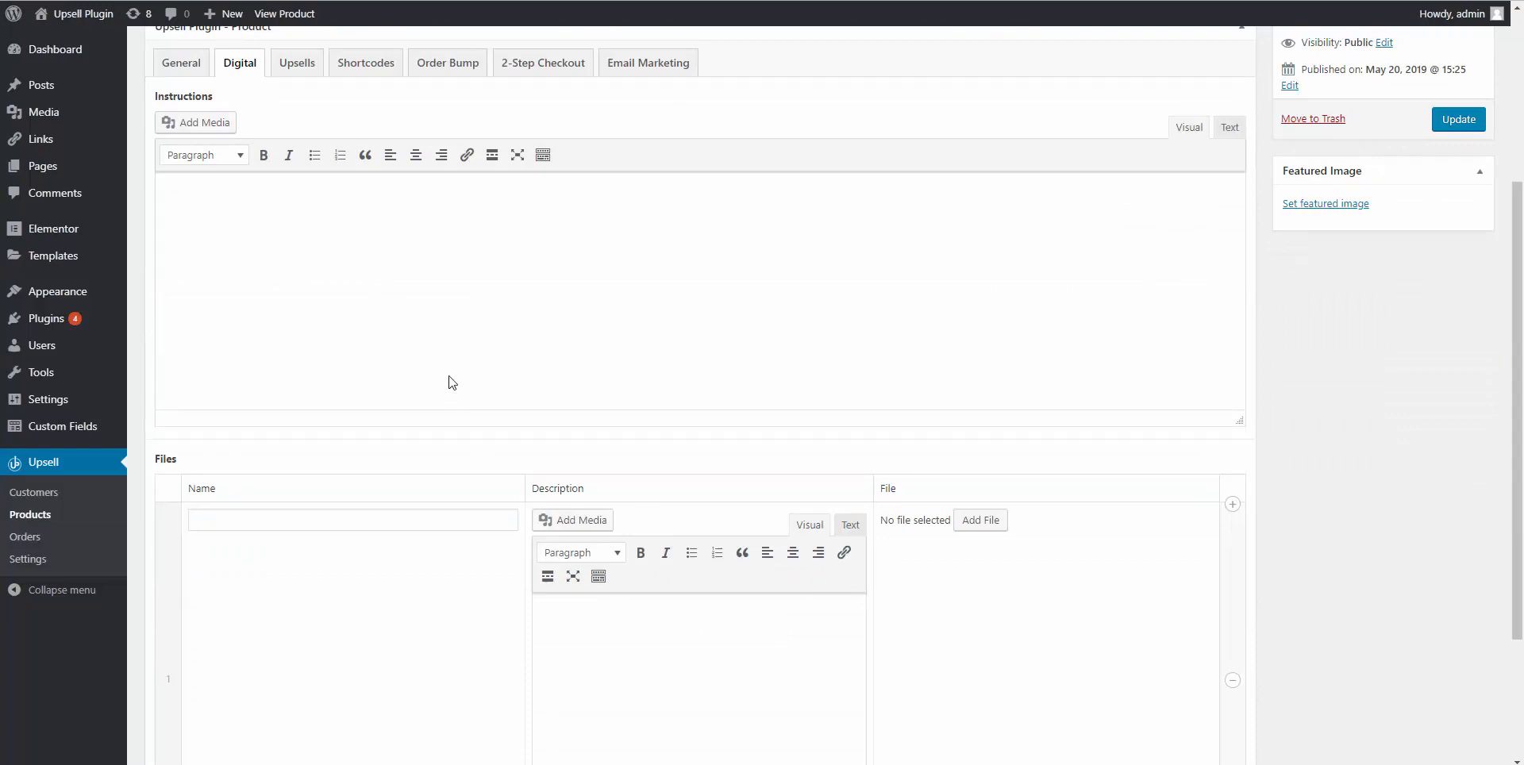
pyautogui.scroll(2, 453, 381)
pyautogui.click(191, 216)
pyautogui.click(272, 541)
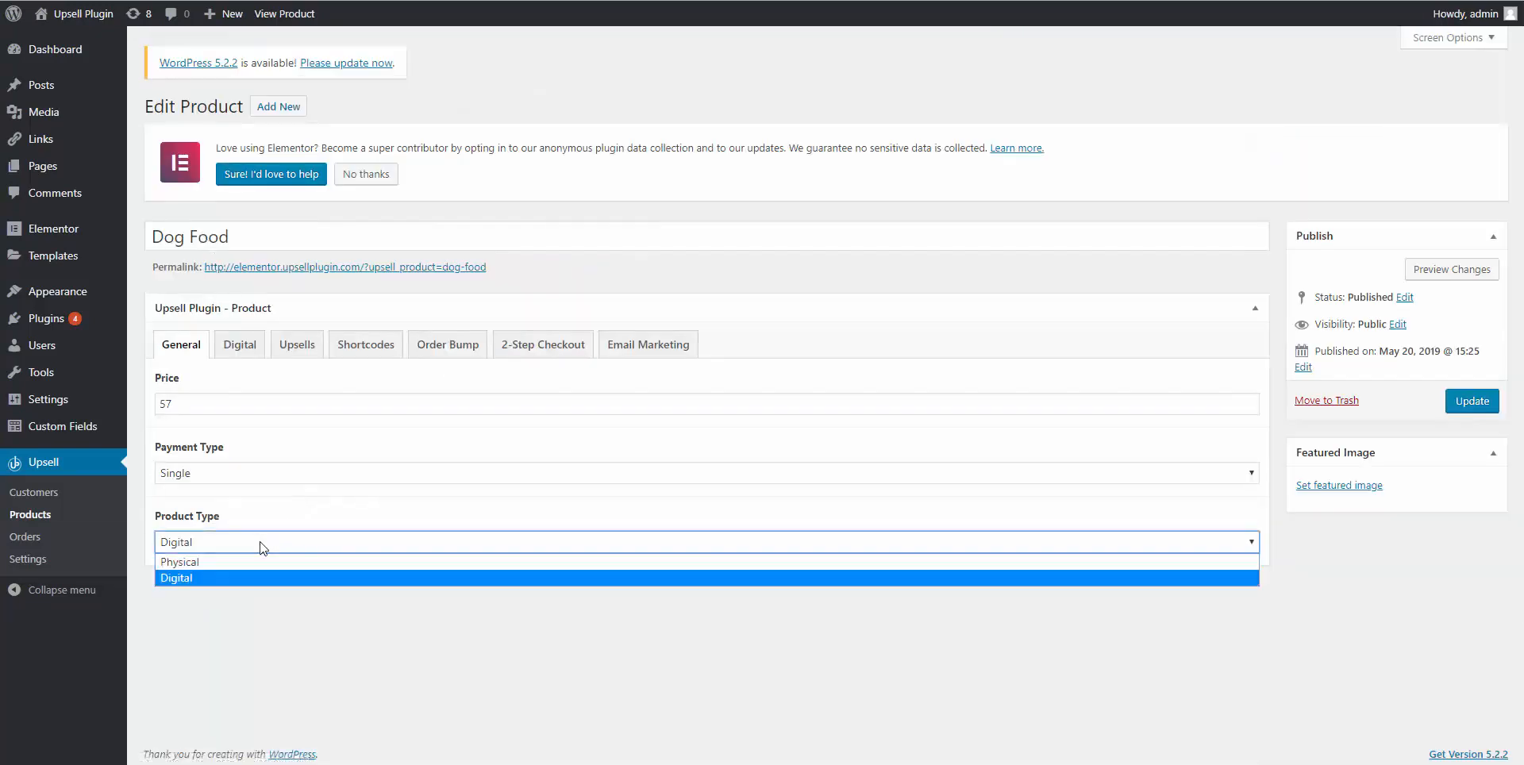
pyautogui.click(257, 560)
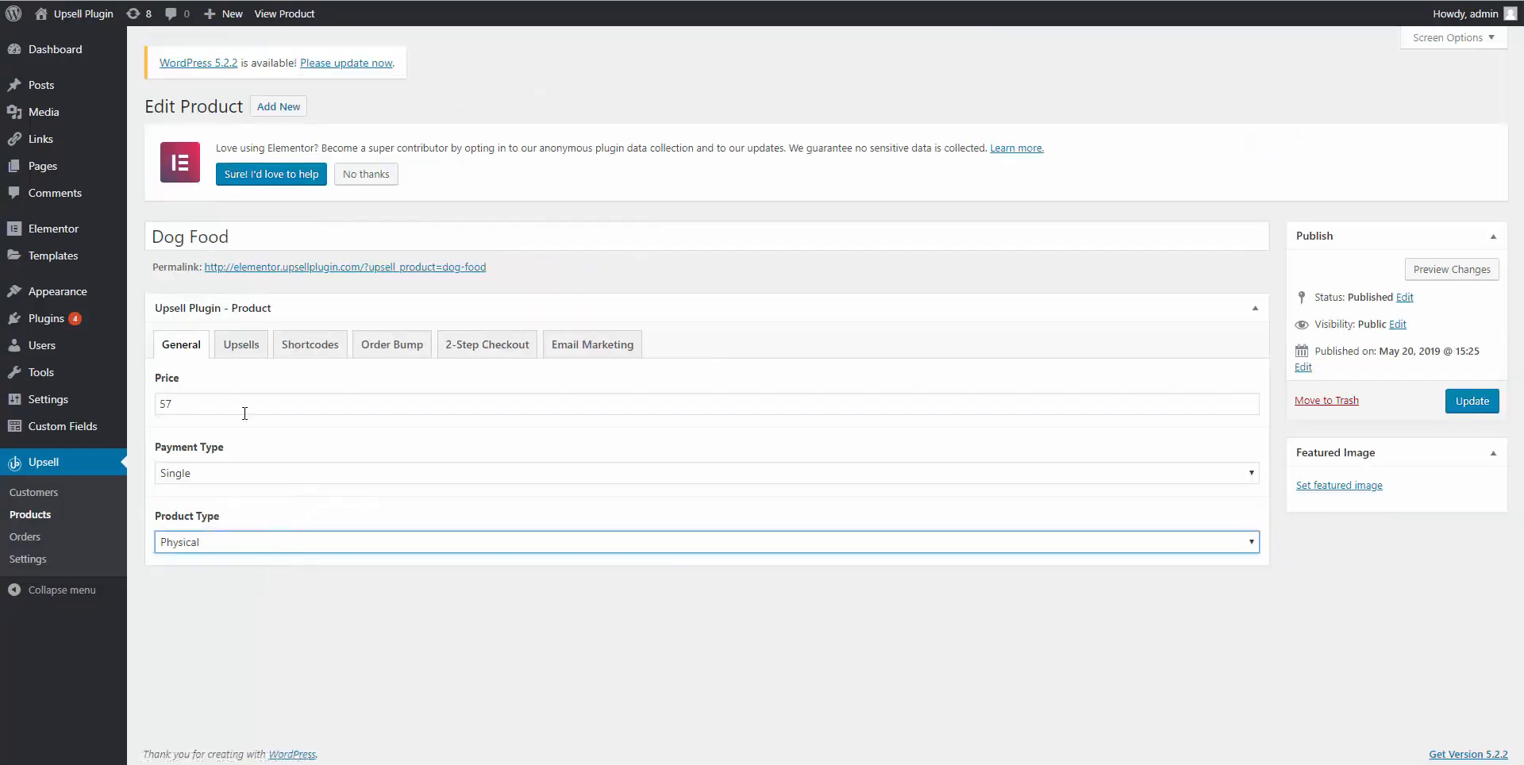
pyautogui.click(249, 354)
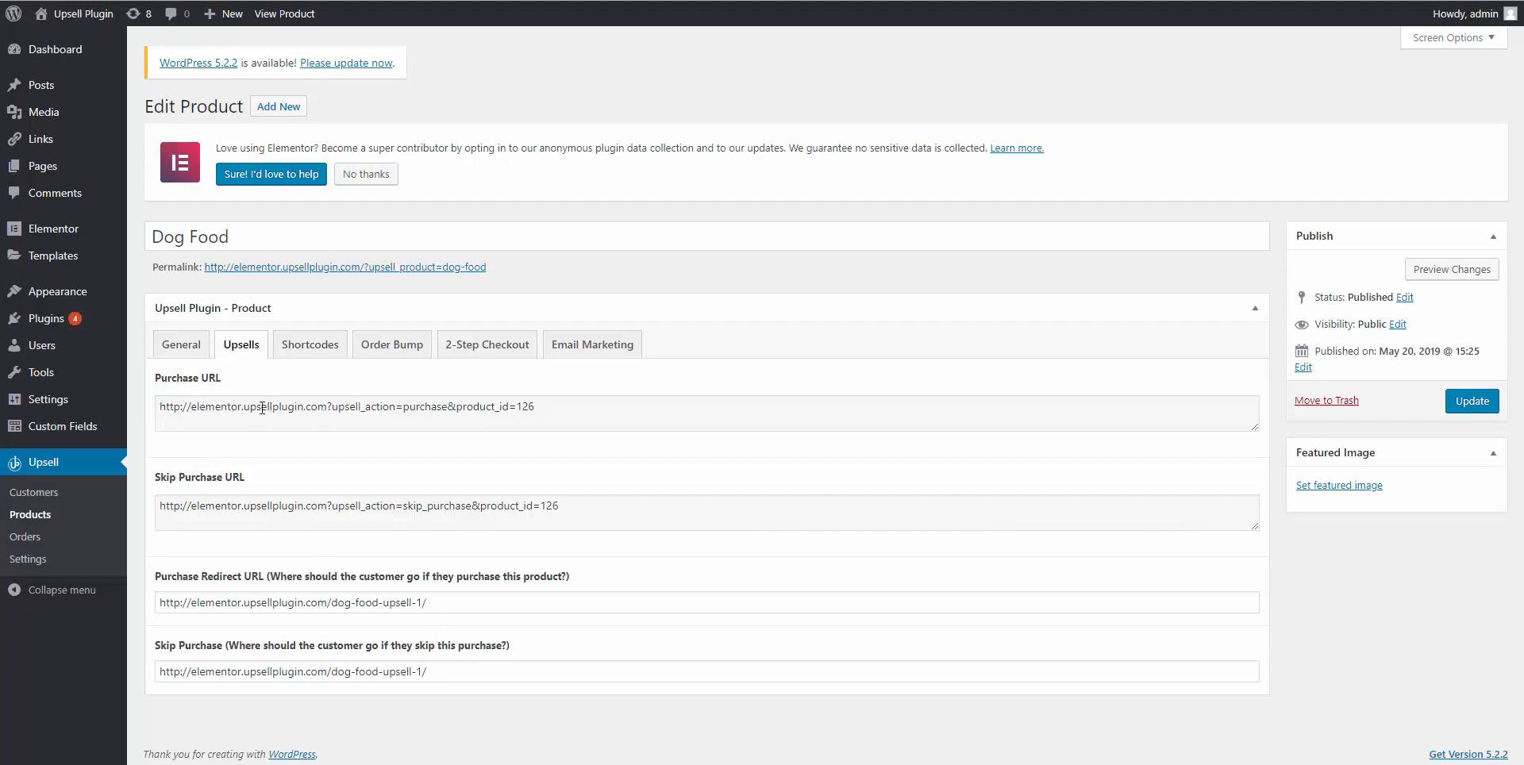
# Copy the whole Dog Food Purchase URL from its field.
pyautogui.tripleClick(295, 409)
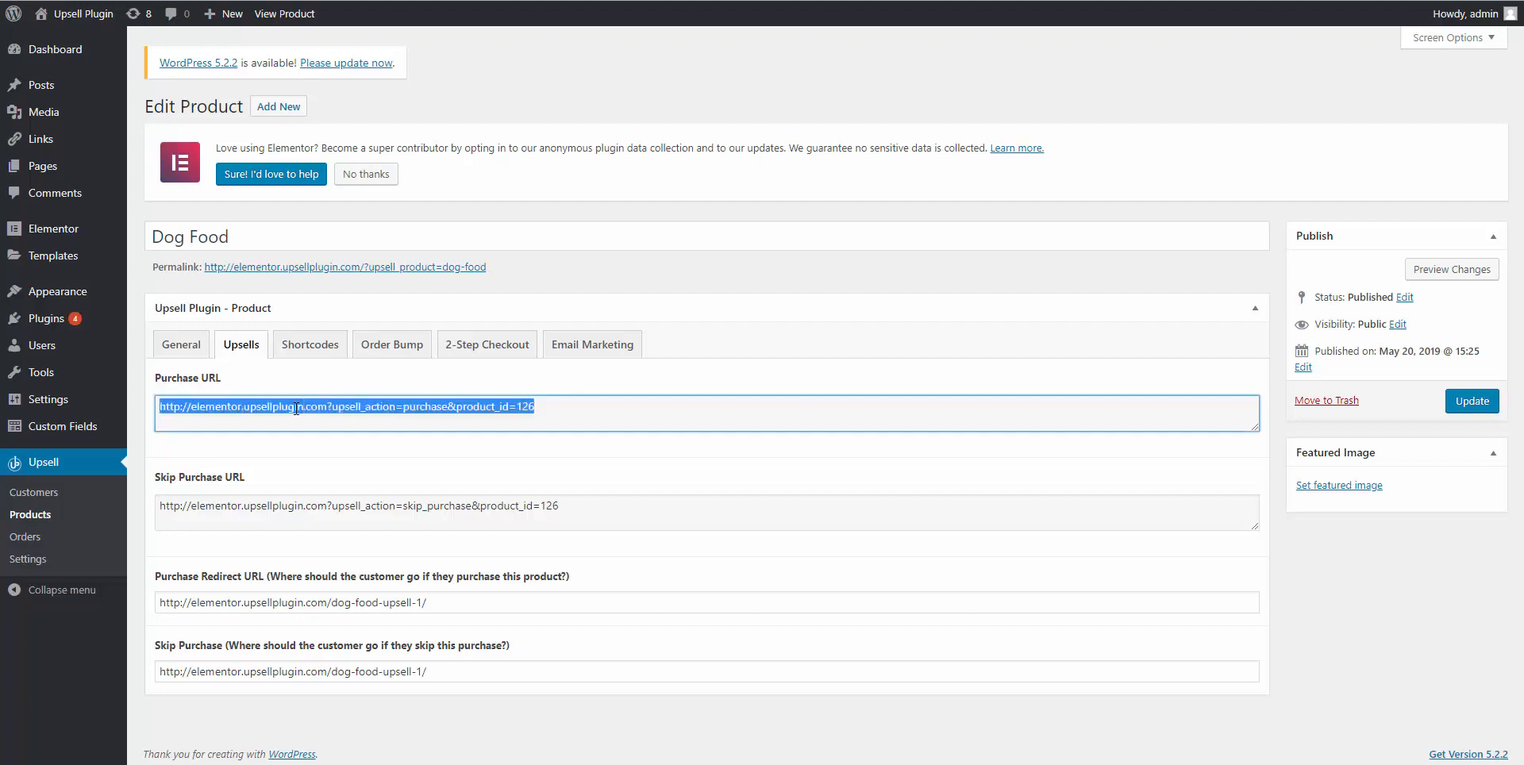
pyautogui.rightClick(298, 409)
pyautogui.click(317, 416)
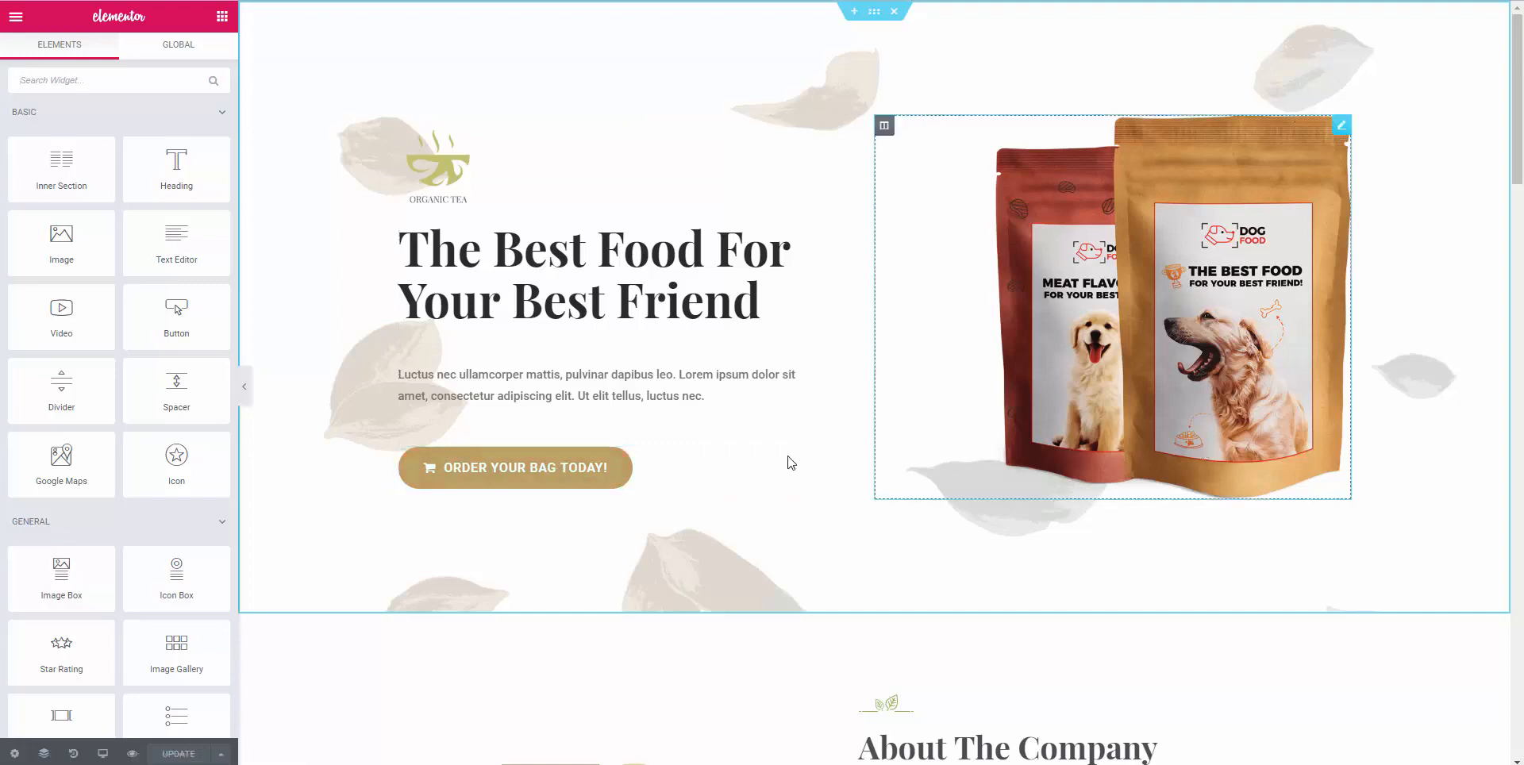
# Replace the Order Your Bag Today button's link with the copied Dog Food purchase URL.
pyautogui.click(588, 473)
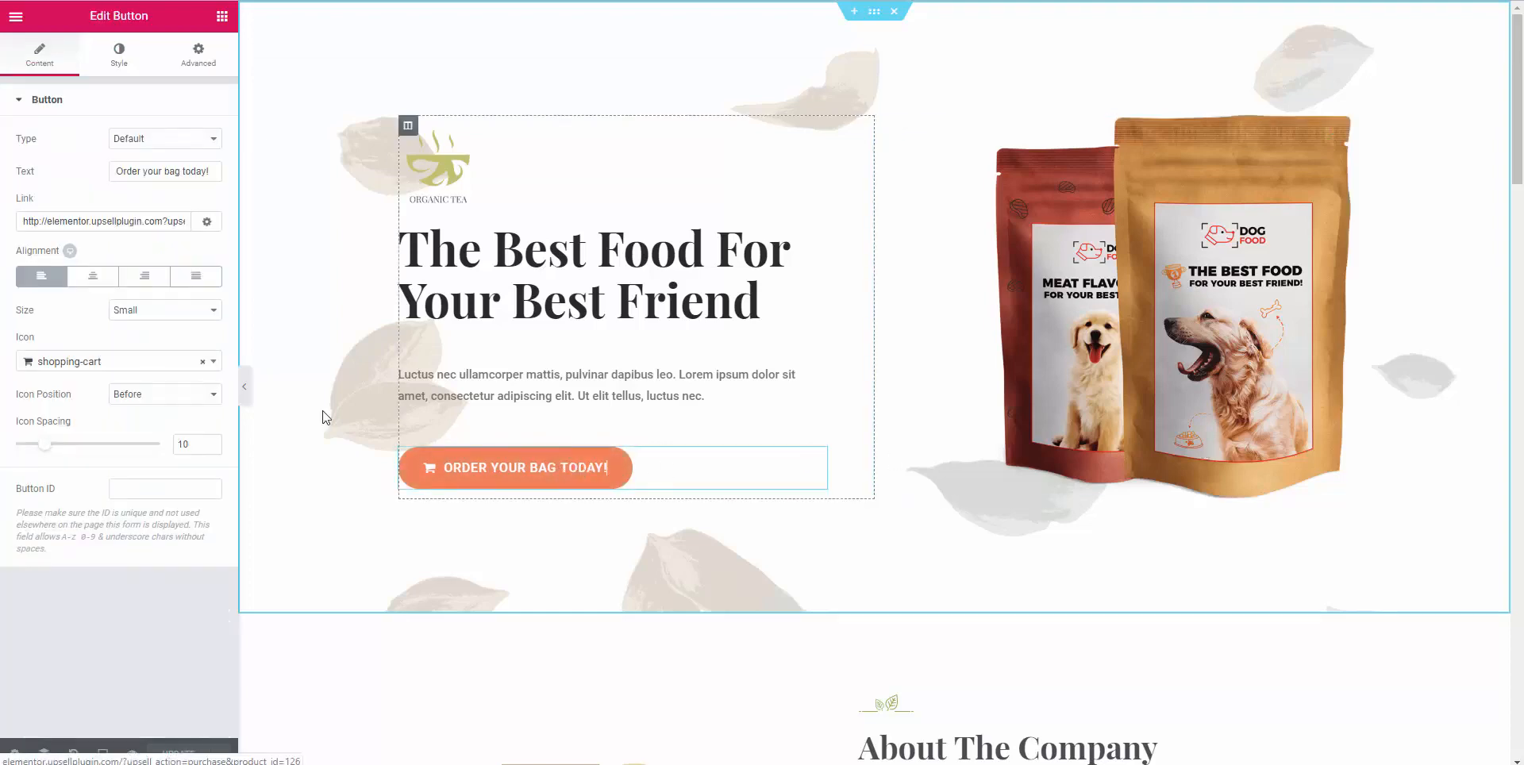
pyautogui.tripleClick(63, 227)
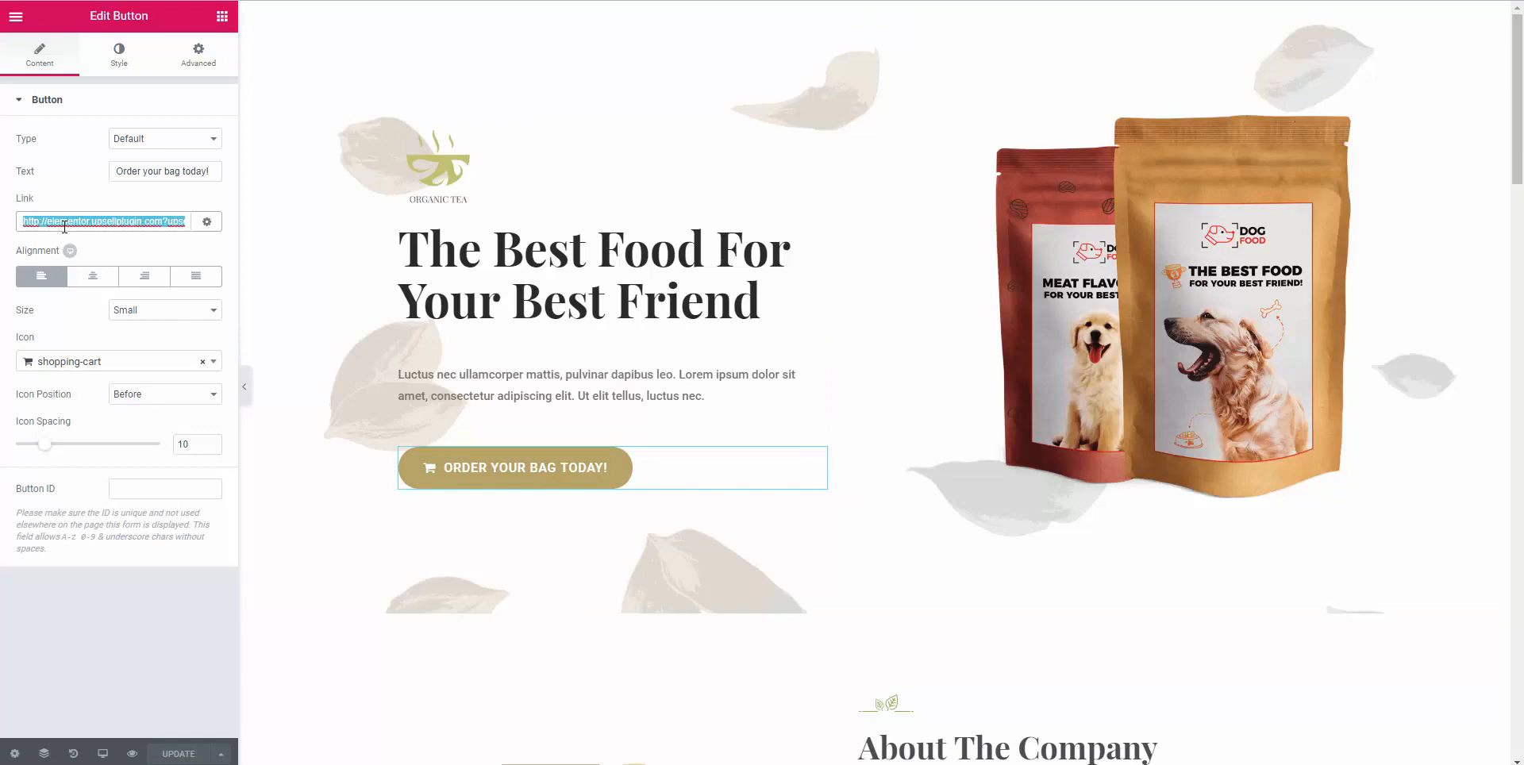
pyautogui.hotkey('ctrl', 'v')
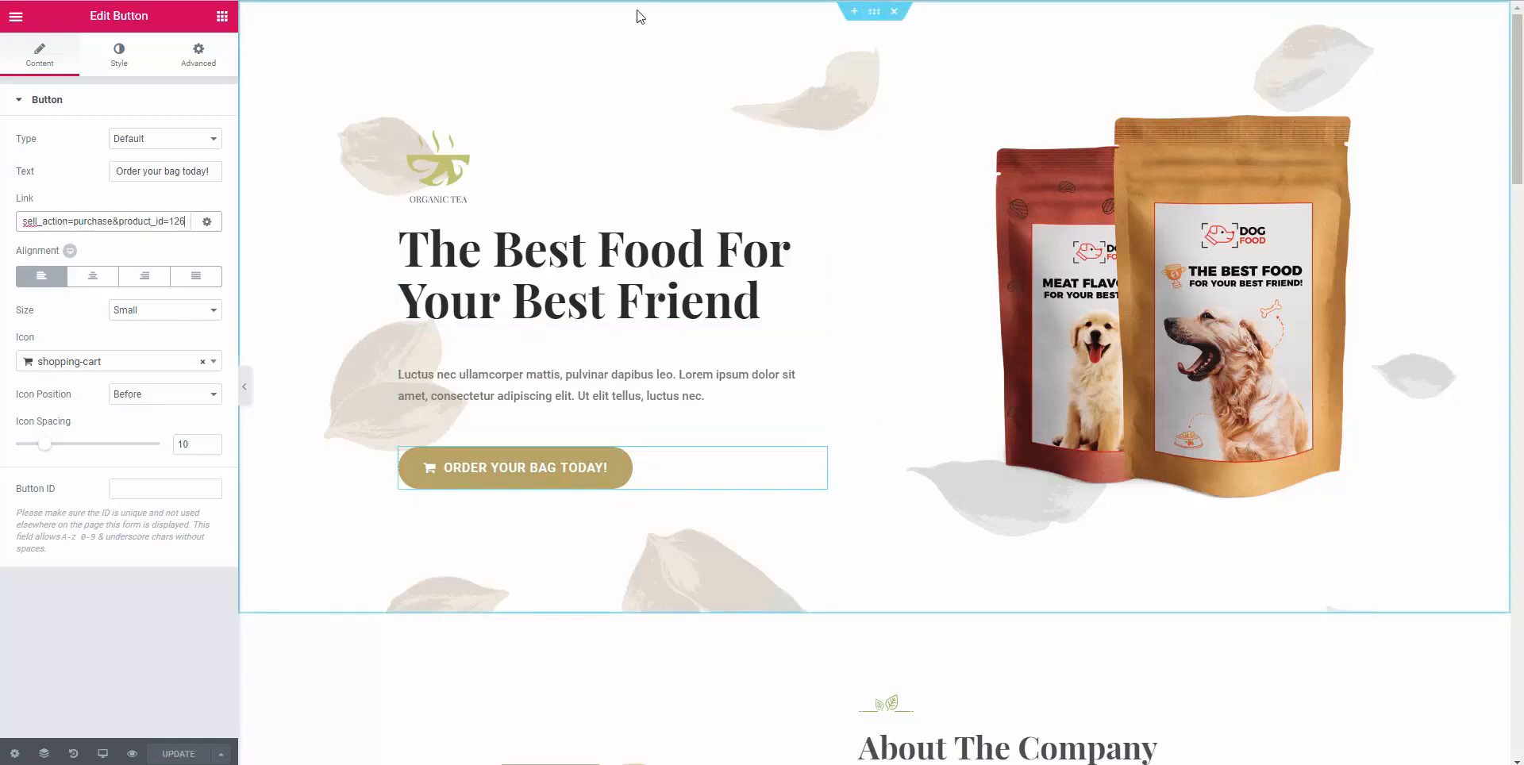
pyautogui.click(769, 0)
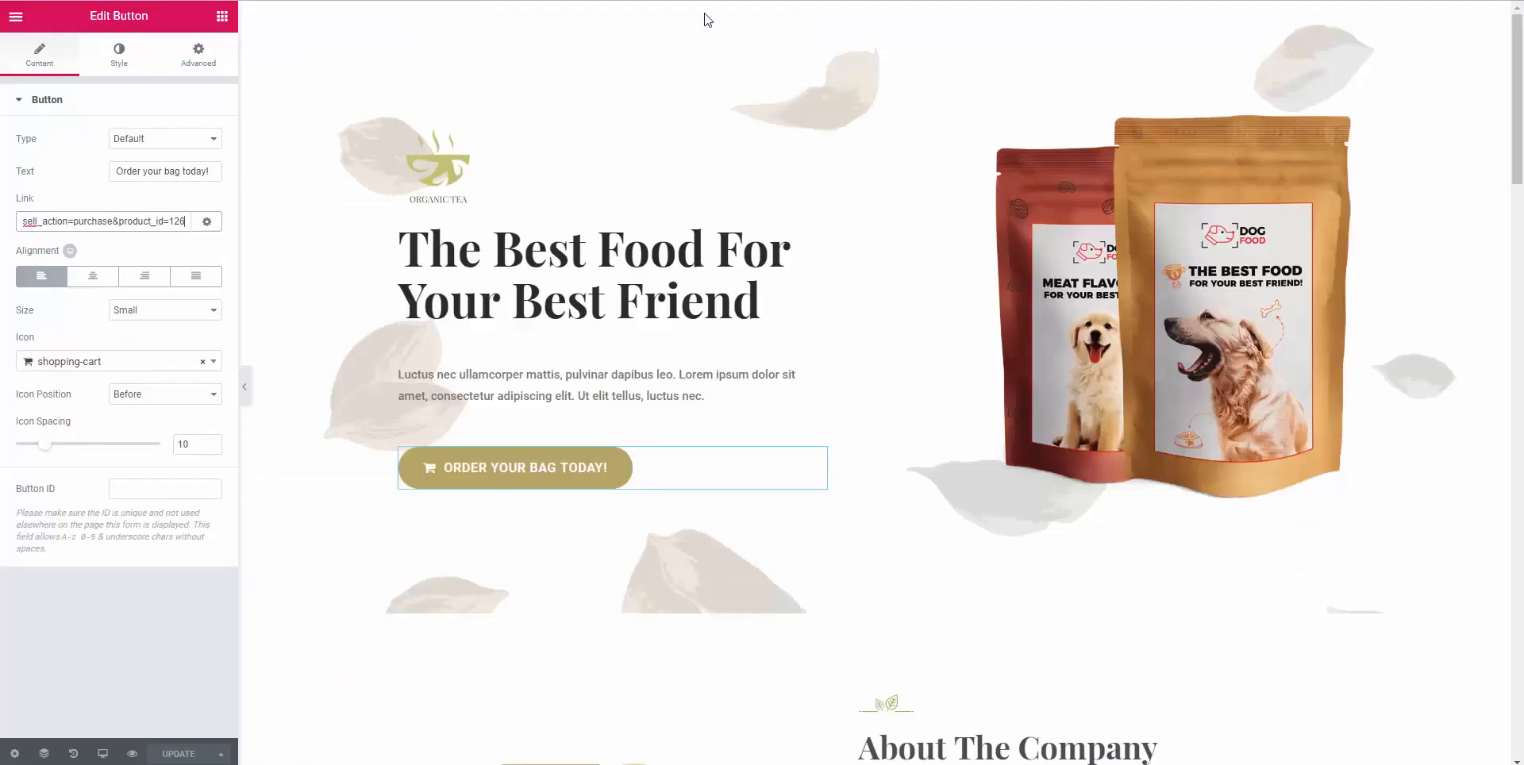
# Open the Dog Food Upsell 1 page in a new tab and copy its address.
pyautogui.hotkey('ctrl', 'v')
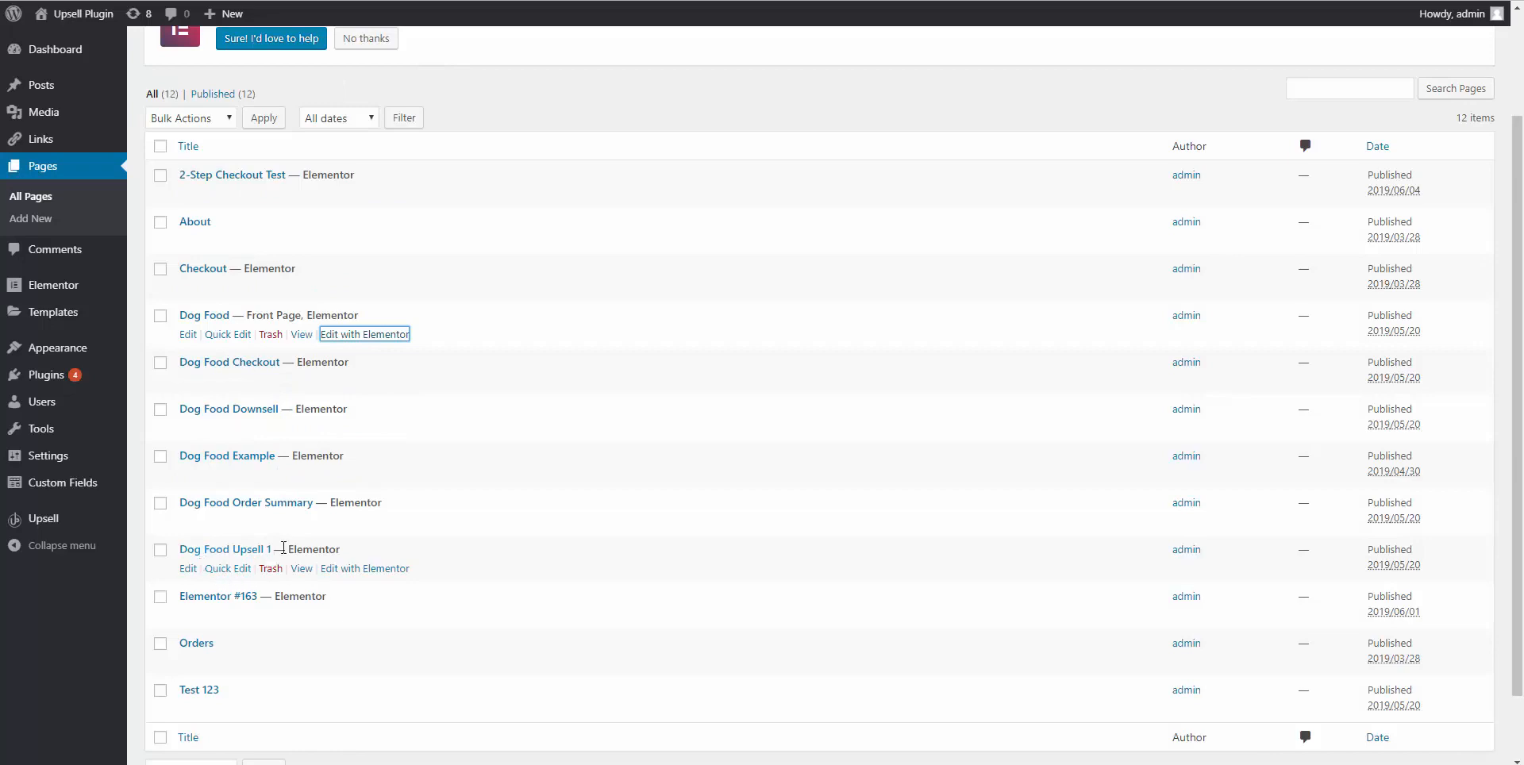
pyautogui.rightClick(306, 568)
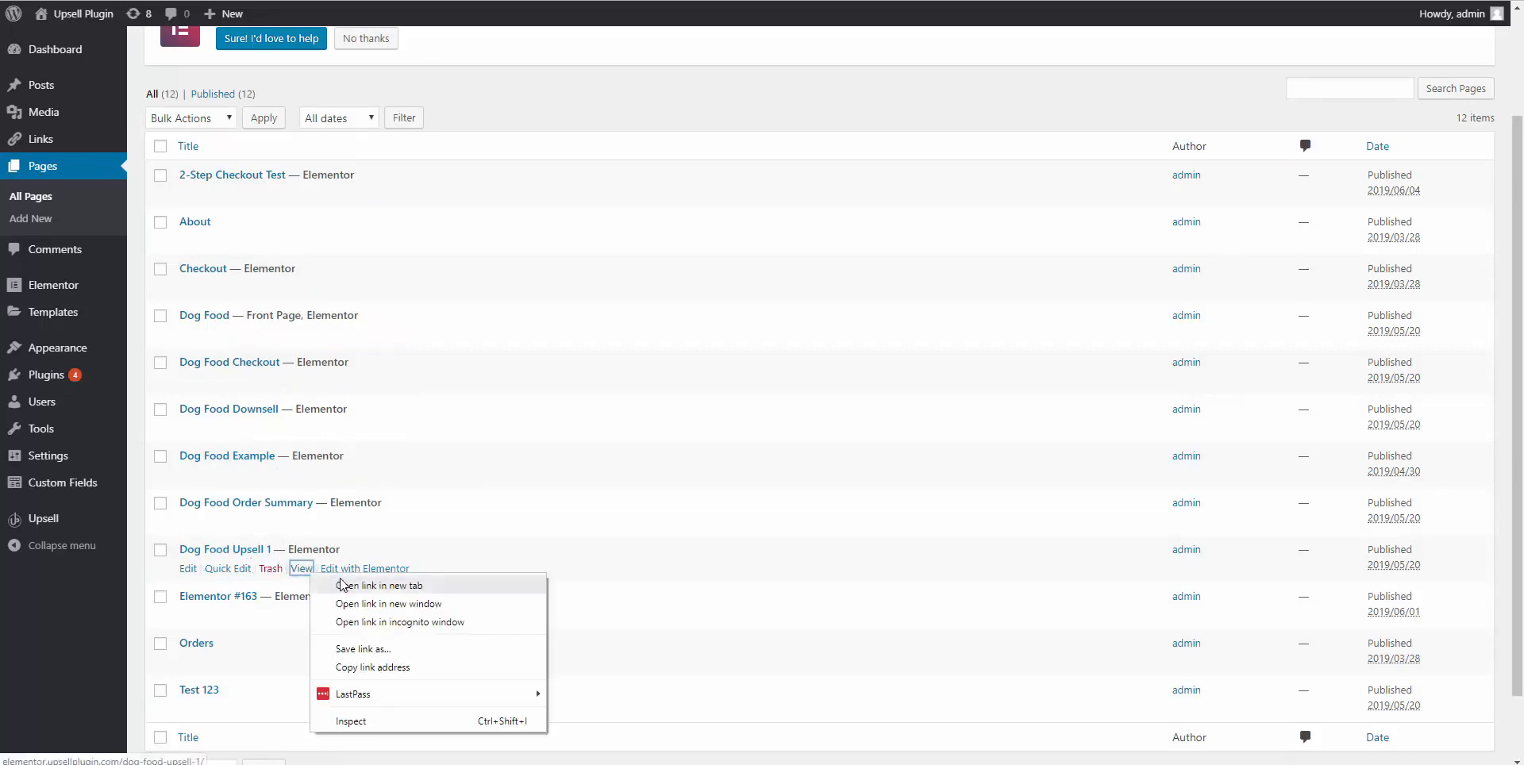
pyautogui.click(343, 585)
pyautogui.hotkey('ctrl', 'Tab')
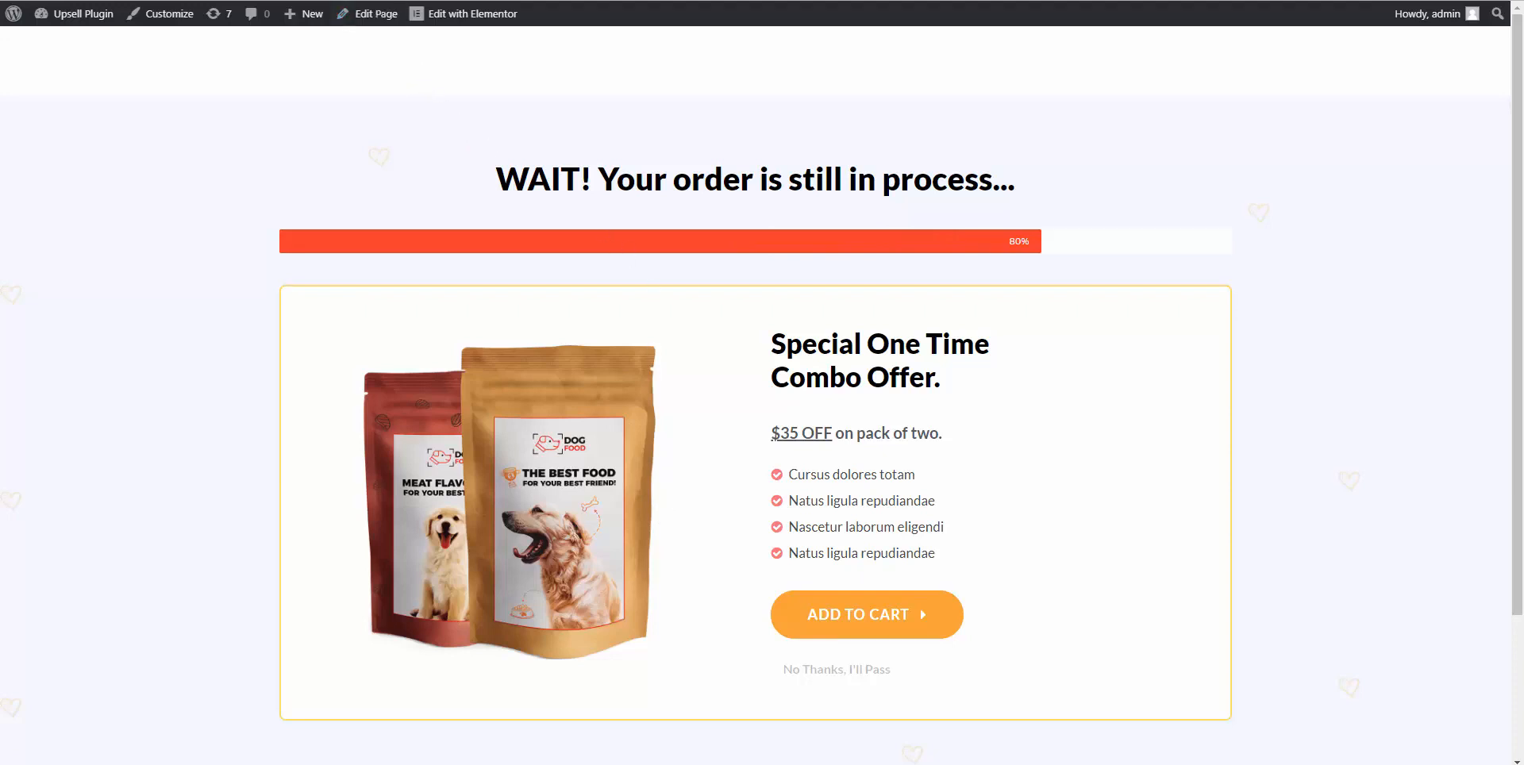
pyautogui.rightClick(346, 0)
pyautogui.click(380, 79)
pyautogui.click(476, 0)
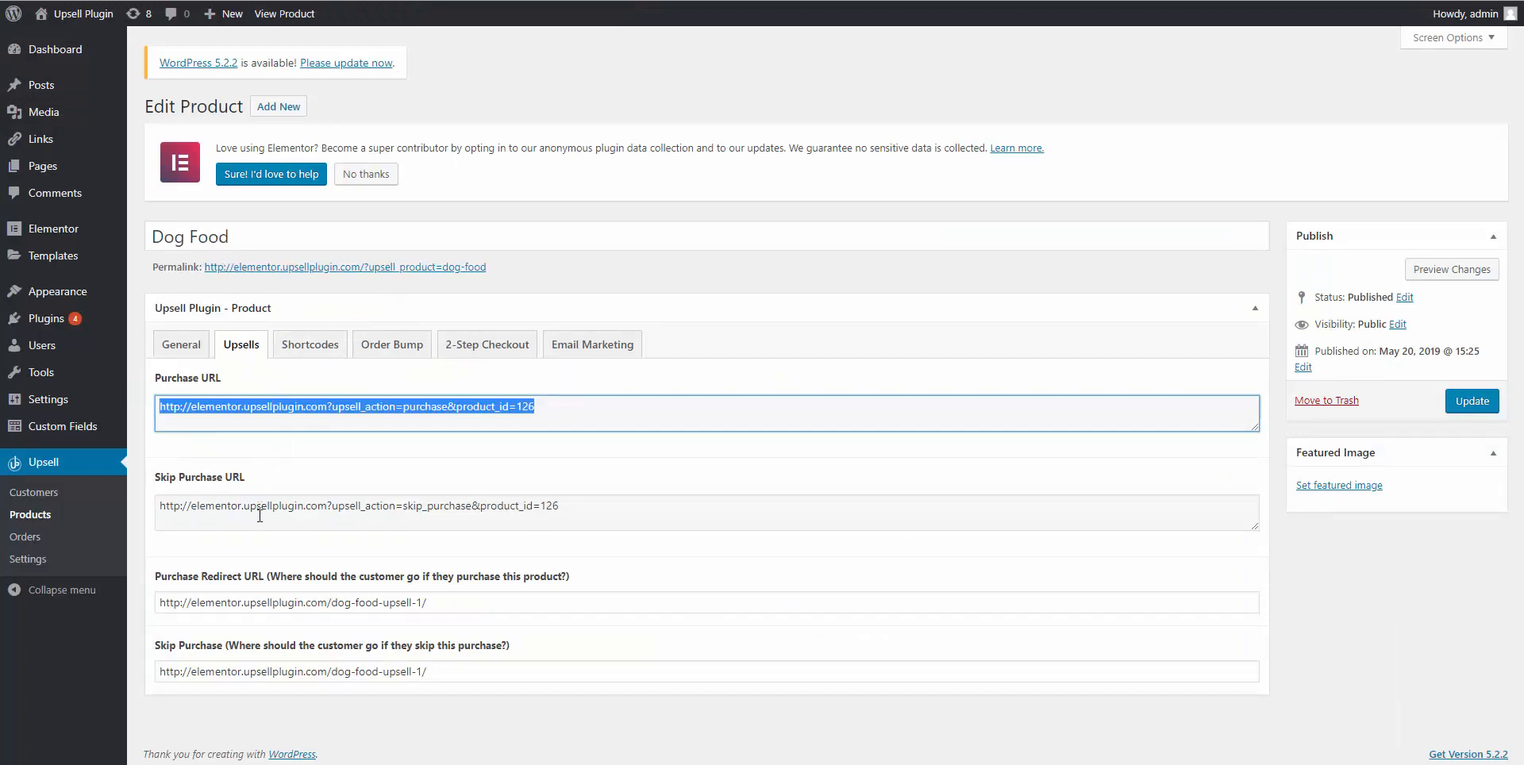
# Point Dog Food's purchase redirect to the dog-food-upsell-1 page and empty its skip-purchase redirect.
pyautogui.tripleClick(242, 603)
pyautogui.hotkey('ctrl', 'v')
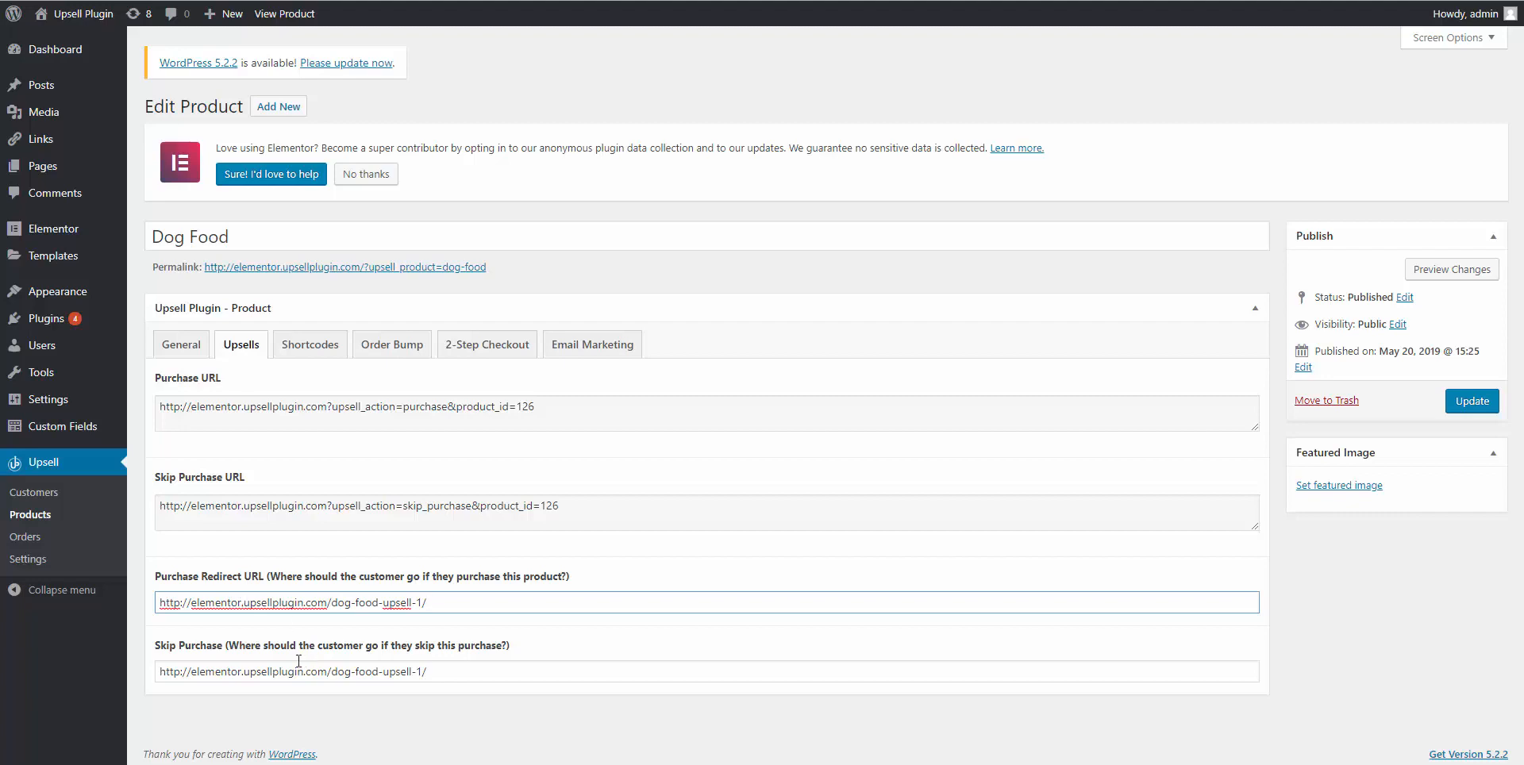
pyautogui.tripleClick(240, 671)
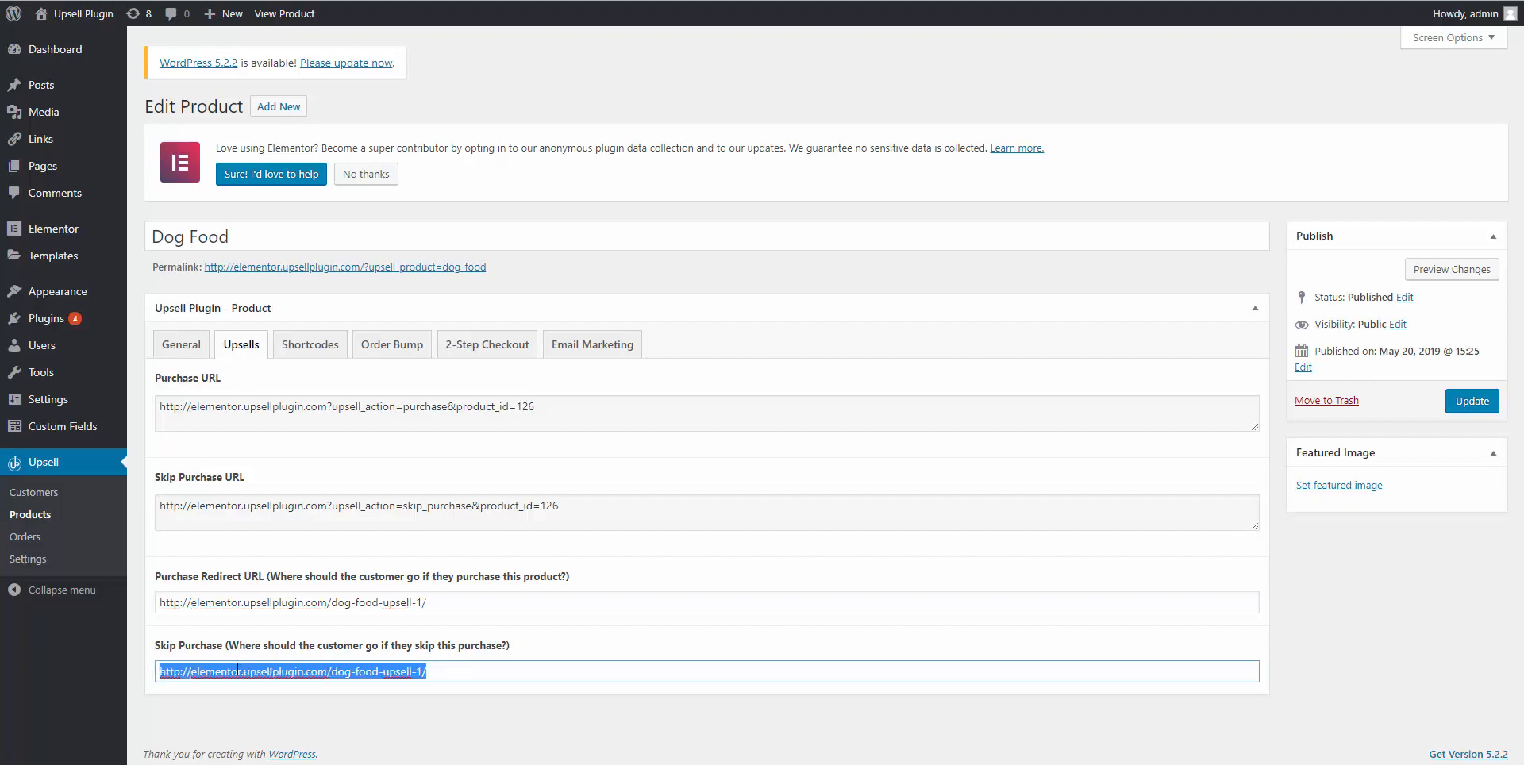
pyautogui.press('BackSpace')
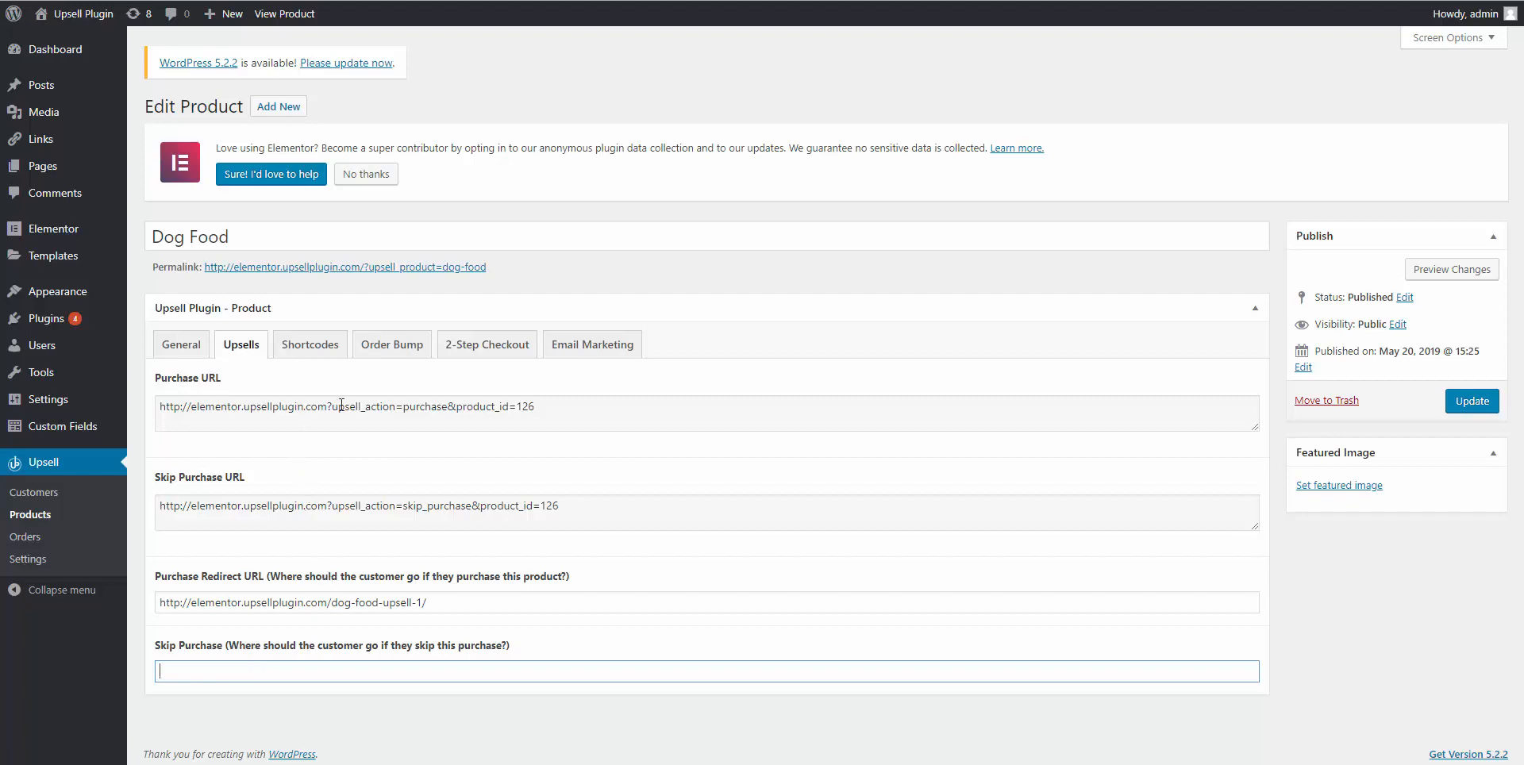
pyautogui.click(577, 361)
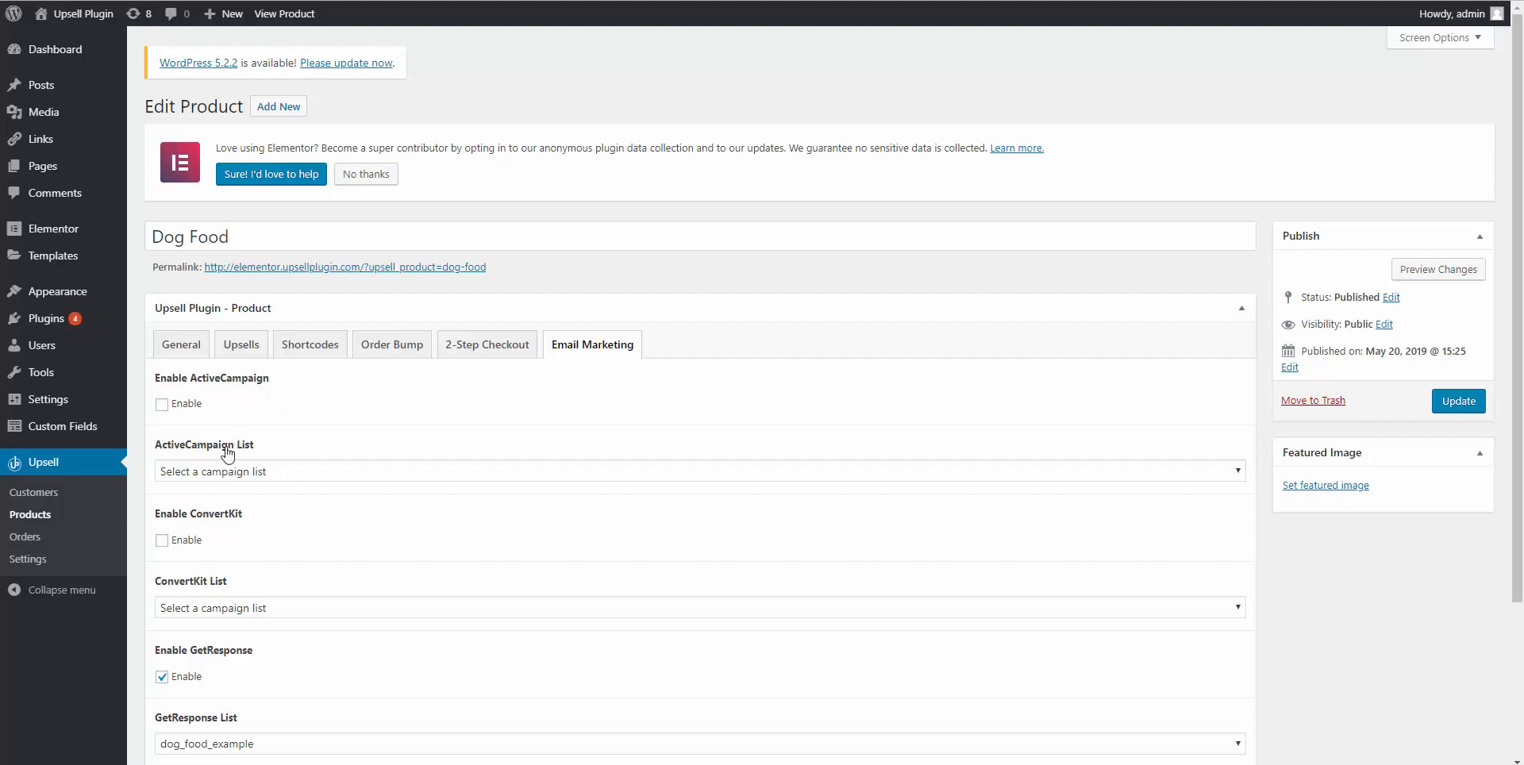
# Review Dog Food's GetResponse email marketing settings, then bring up its order bump settings.
pyautogui.scroll(-2, 225, 656)
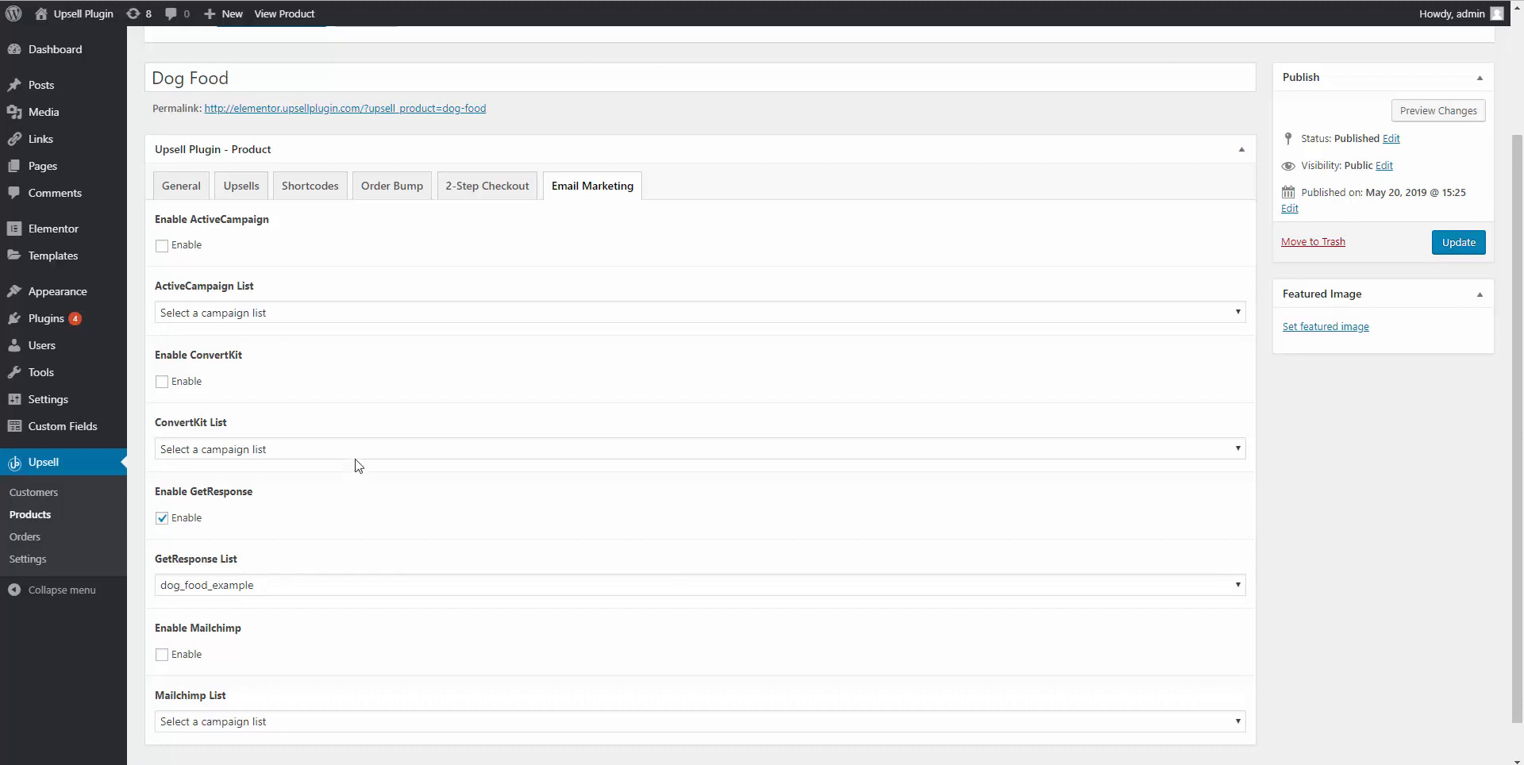
pyautogui.click(377, 194)
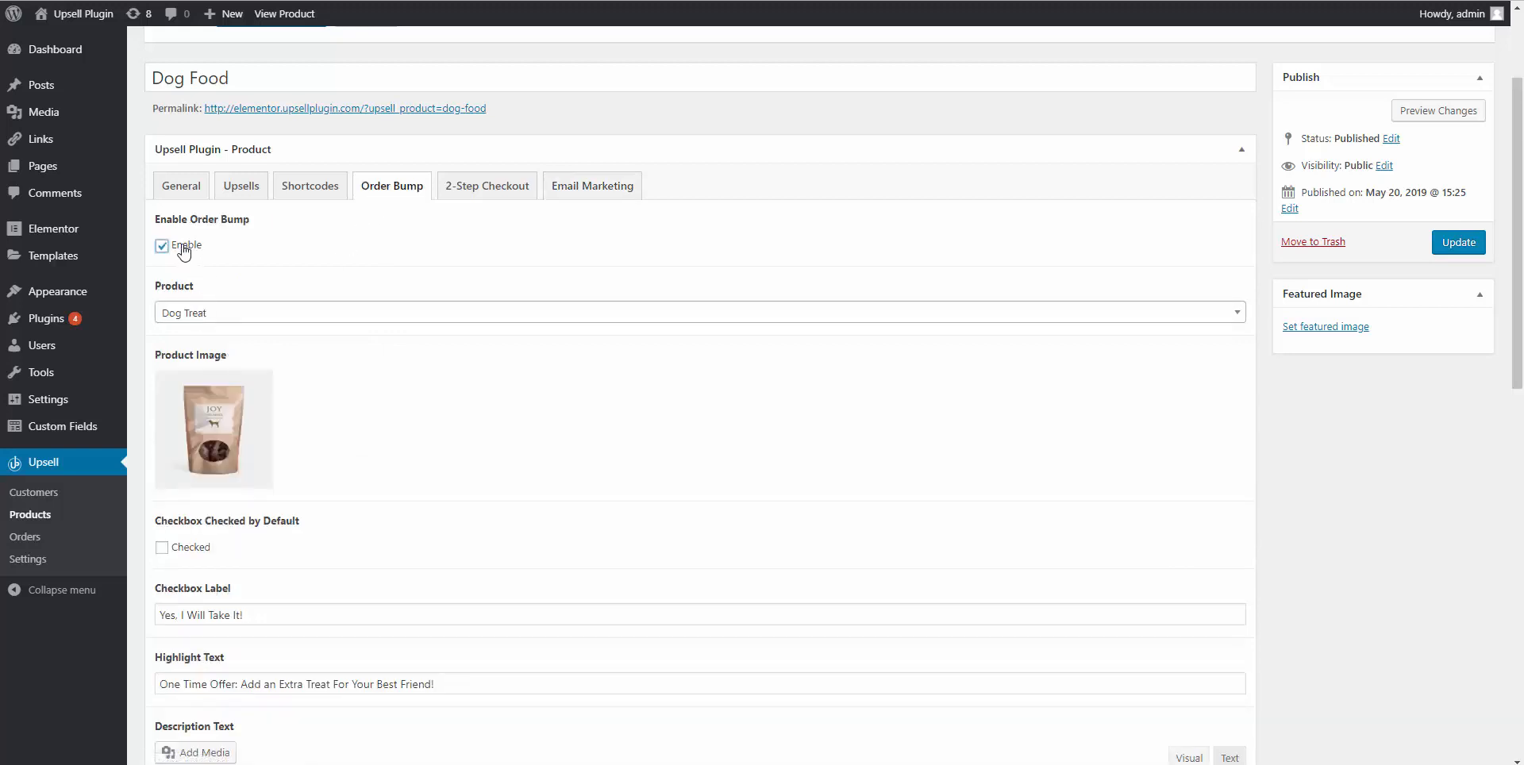
# Keep Dog Treat as the Dog Food order bump product and return to the upsell URLs.
pyautogui.click(208, 315)
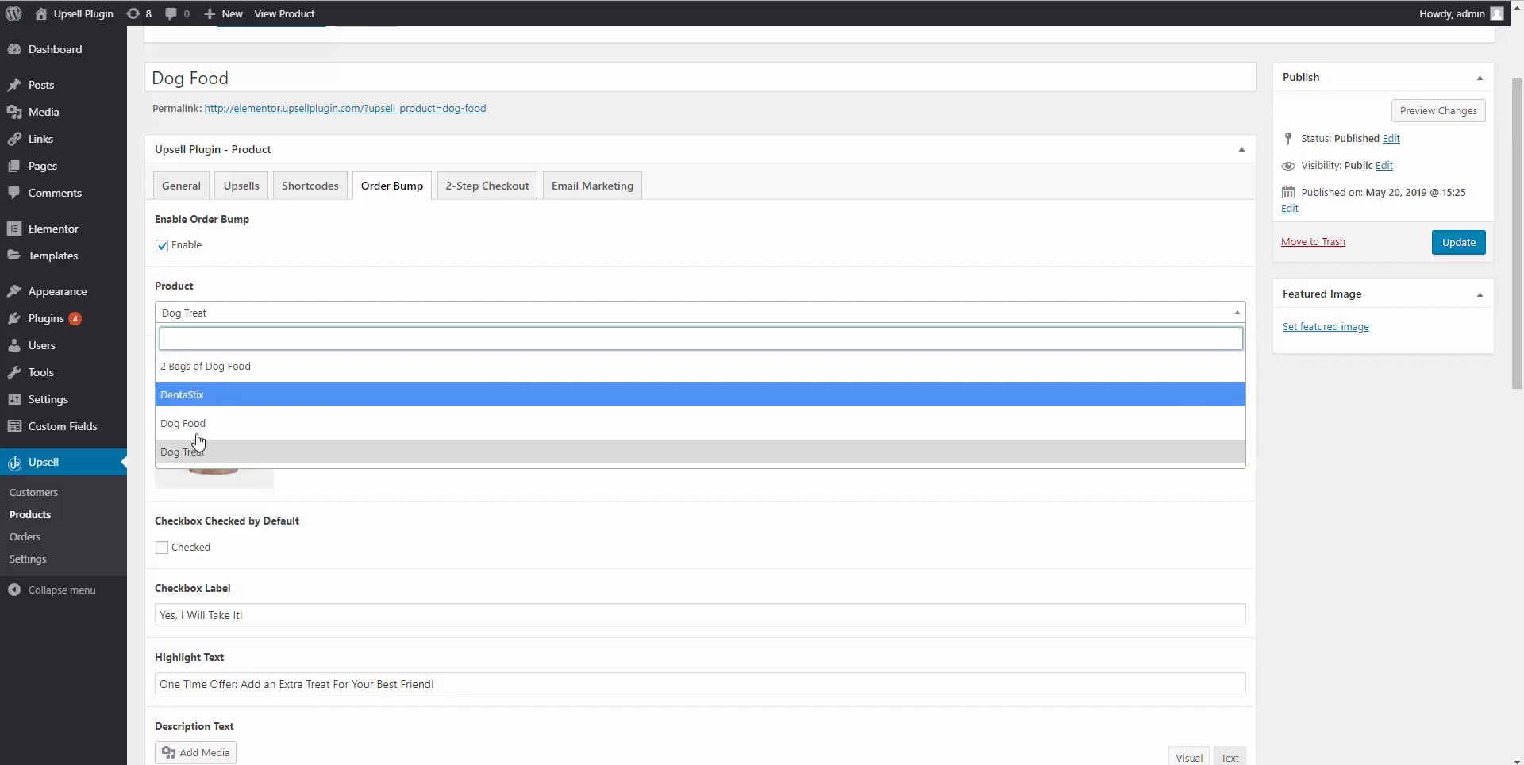
pyautogui.click(278, 258)
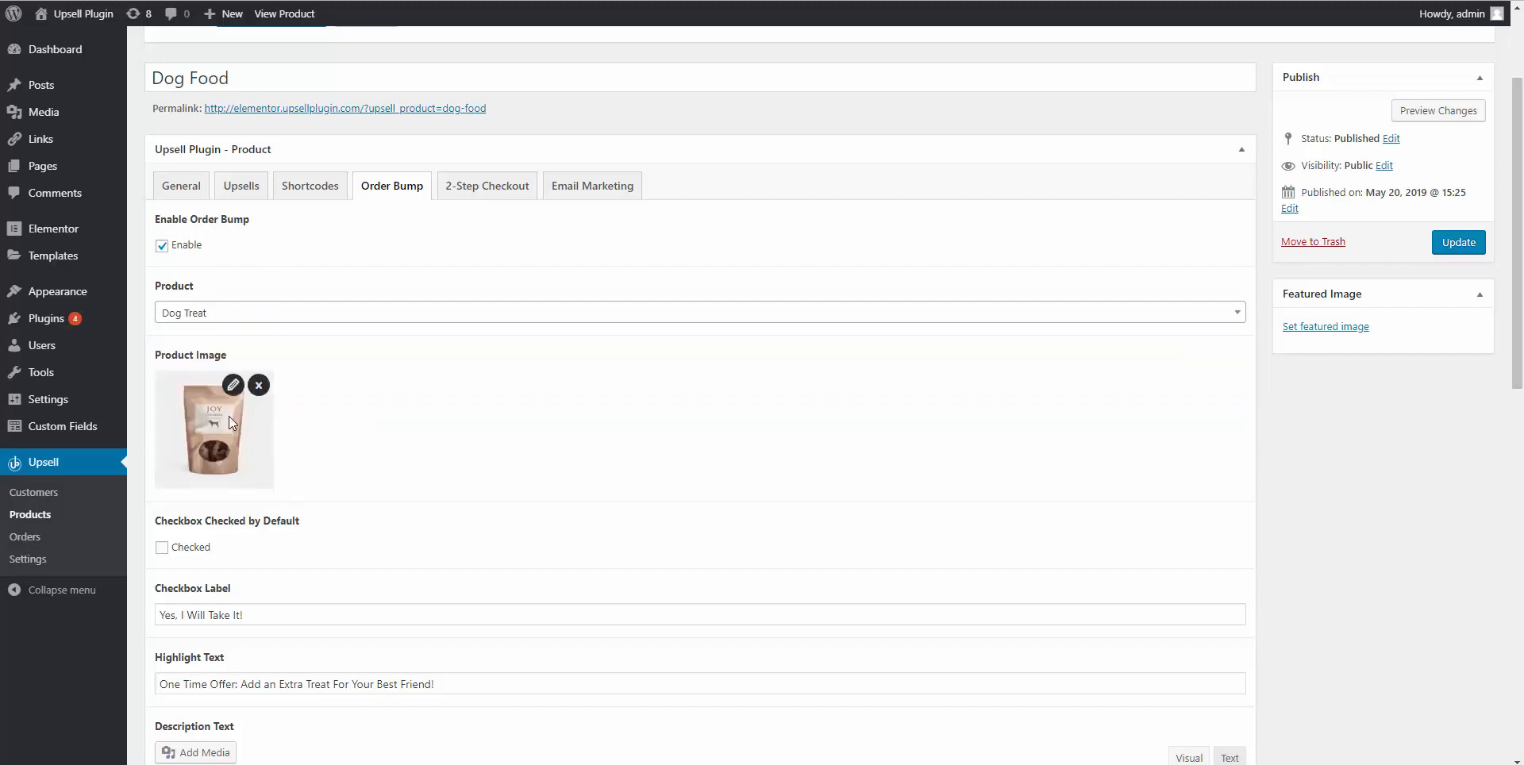
pyautogui.scroll(-2, 229, 416)
pyautogui.scroll(-5, 217, 448)
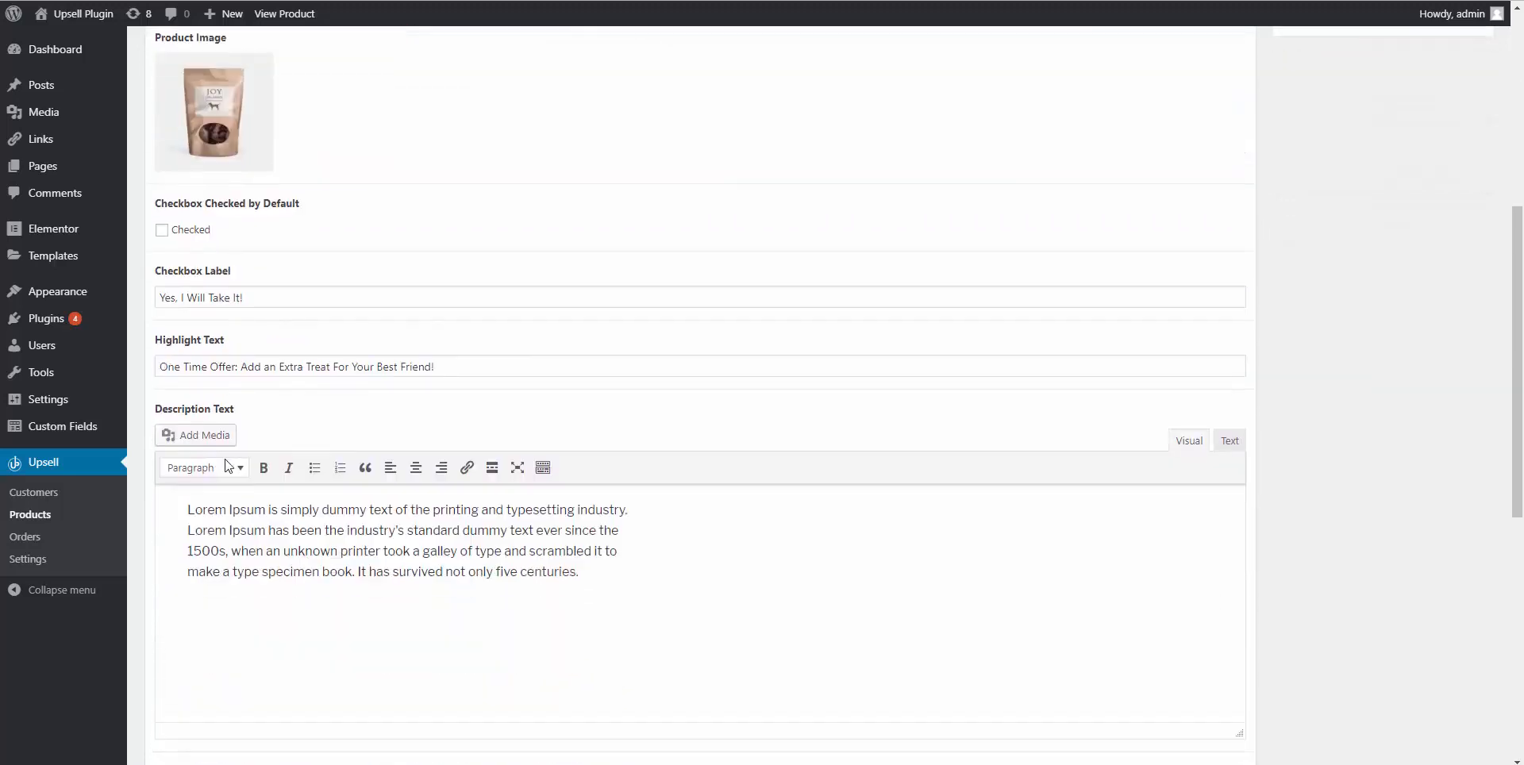
pyautogui.scroll(-5, 210, 597)
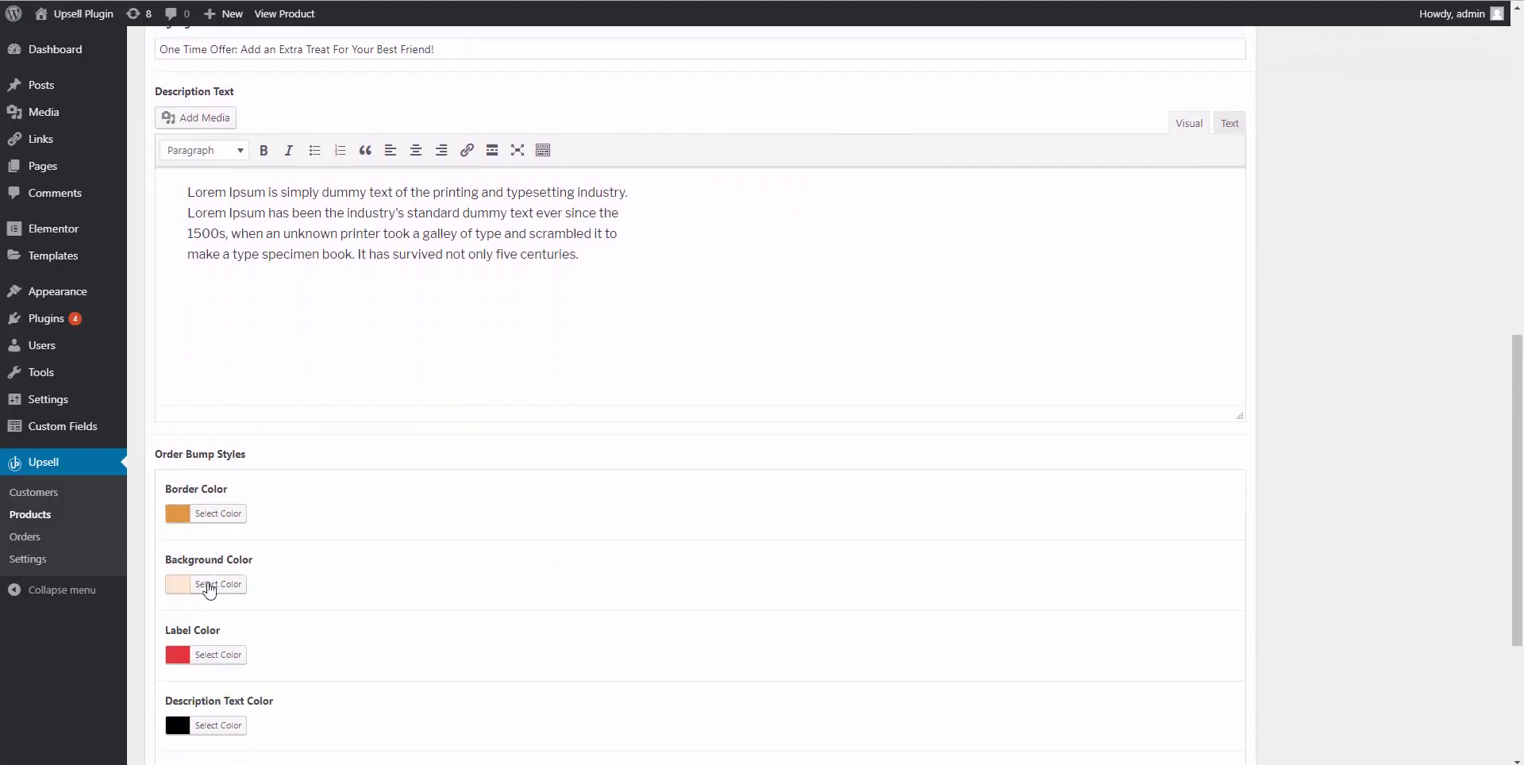
pyautogui.scroll(6, 330, 355)
pyautogui.scroll(2, 331, 356)
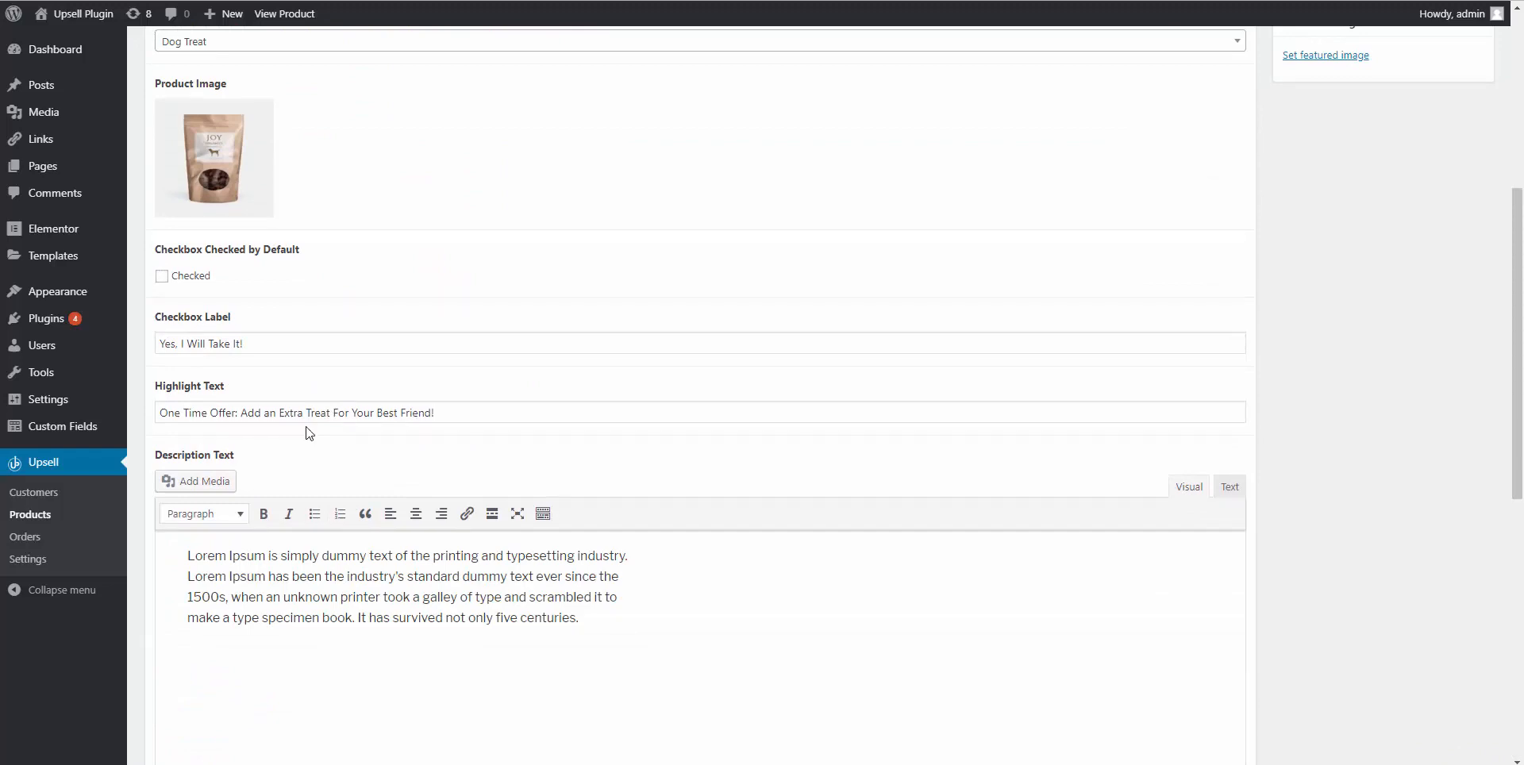
pyautogui.scroll(5, 321, 394)
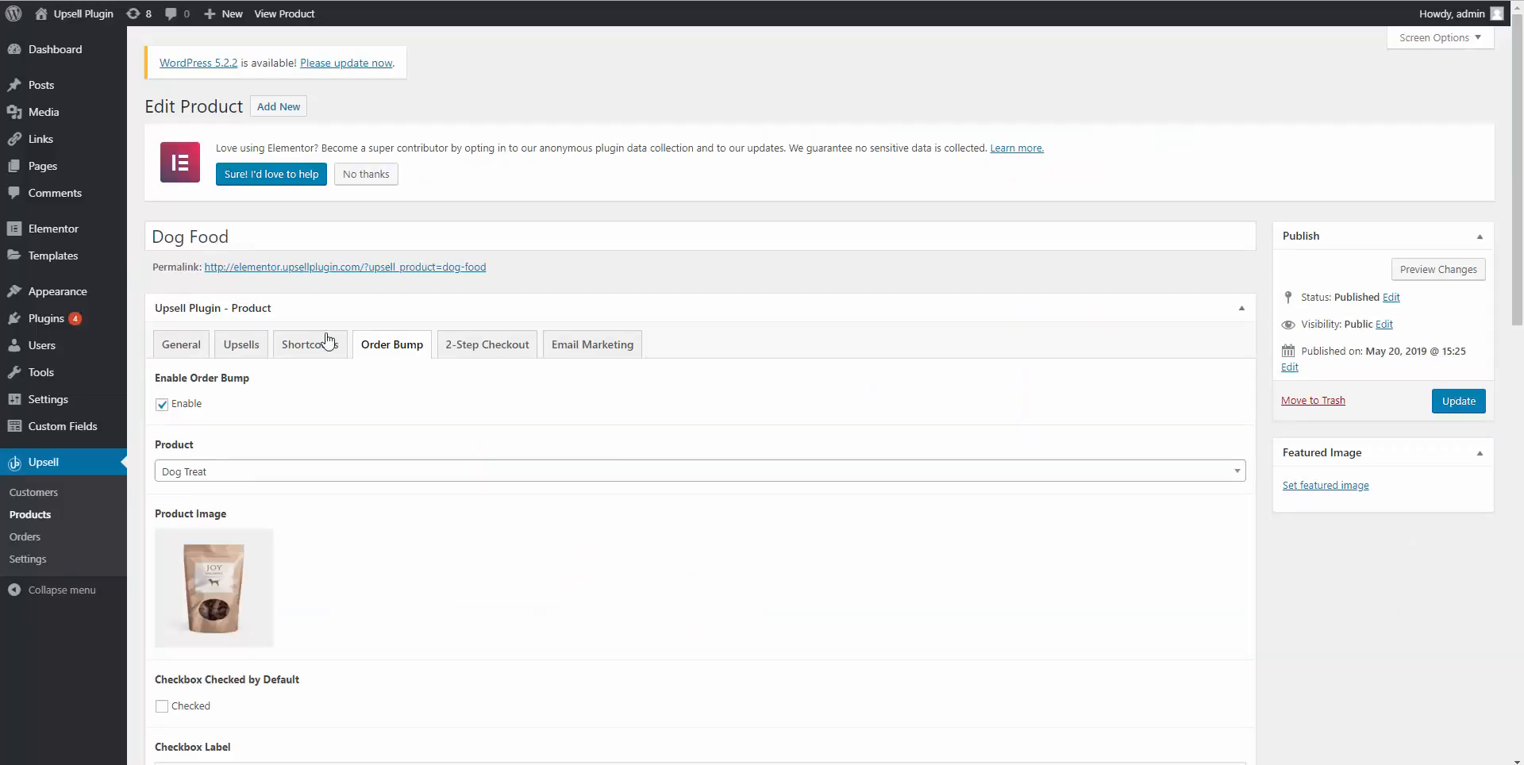
pyautogui.click(240, 351)
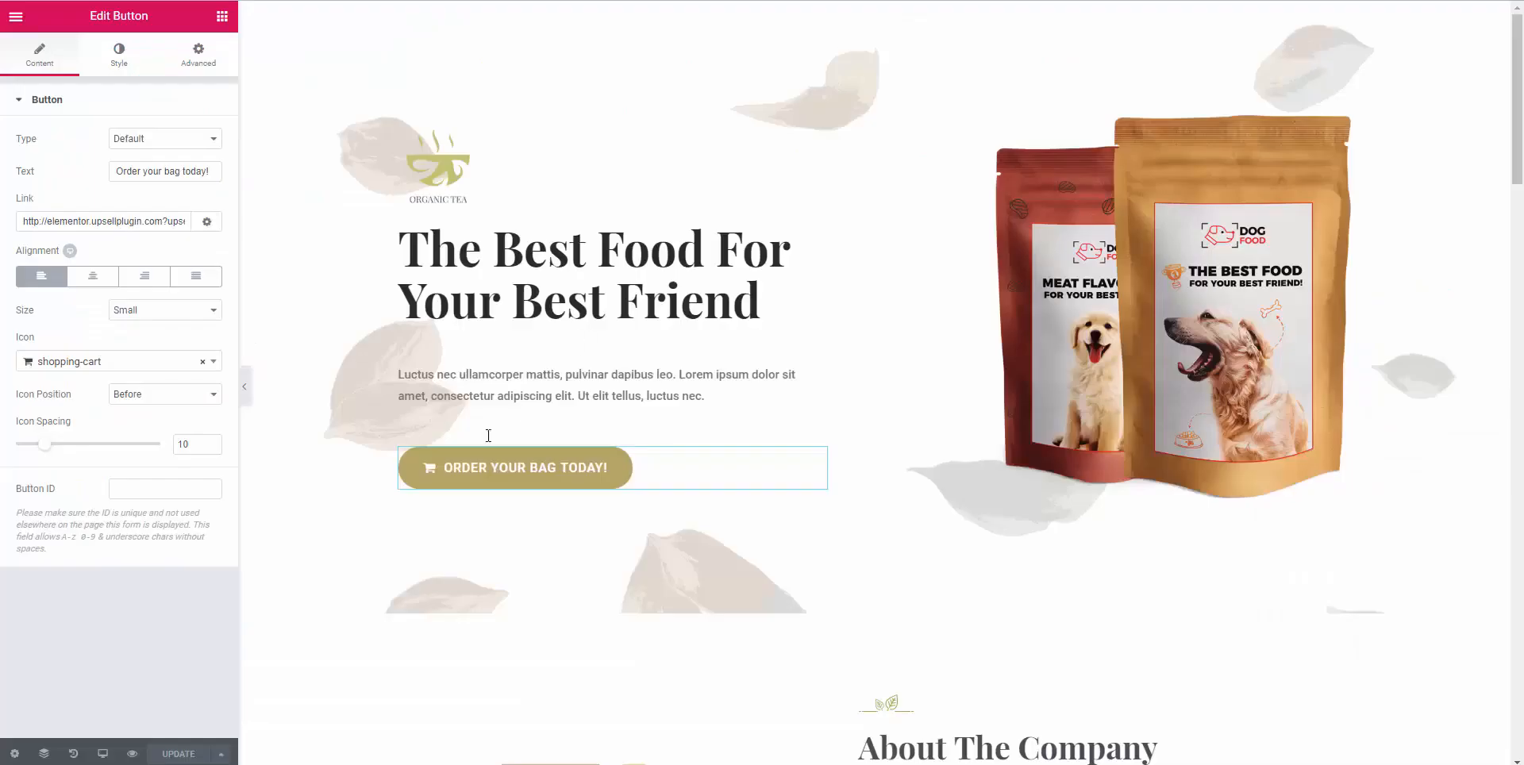
# Scroll through the Elementor landing page preview without making changes.
pyautogui.scroll(-3, 503, 387)
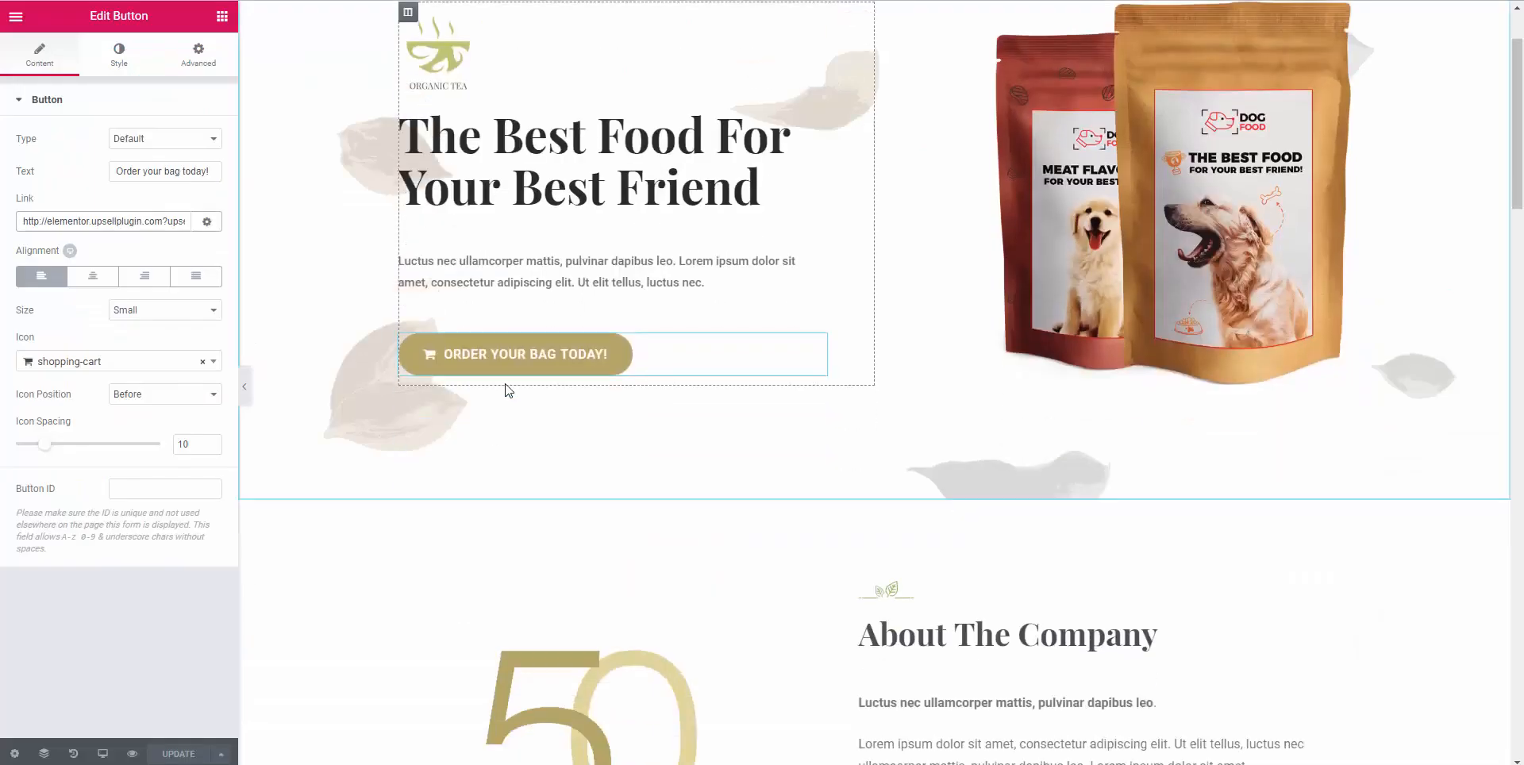
pyautogui.scroll(-5, 764, 465)
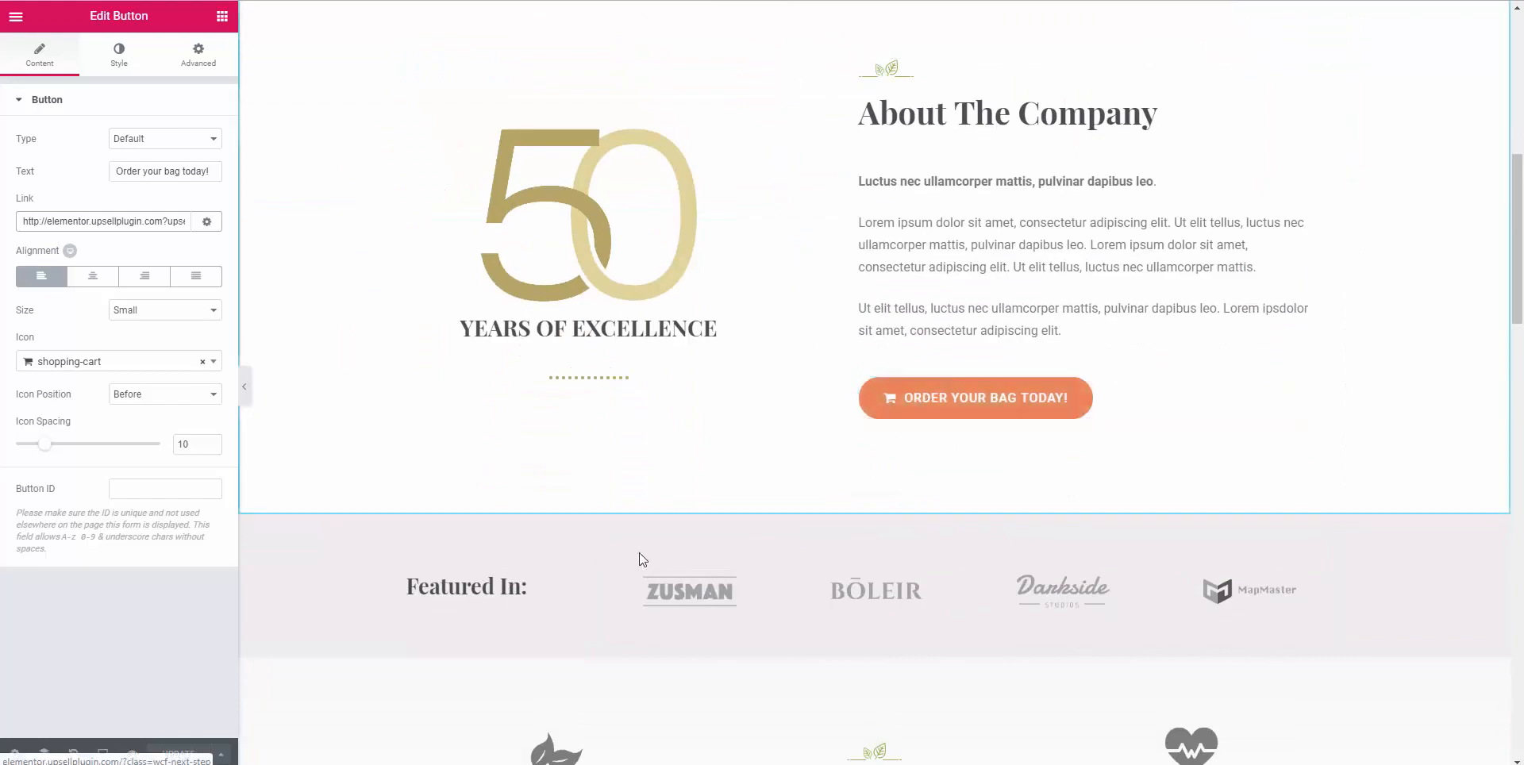
pyautogui.scroll(-4, 627, 558)
pyautogui.scroll(-10, 617, 556)
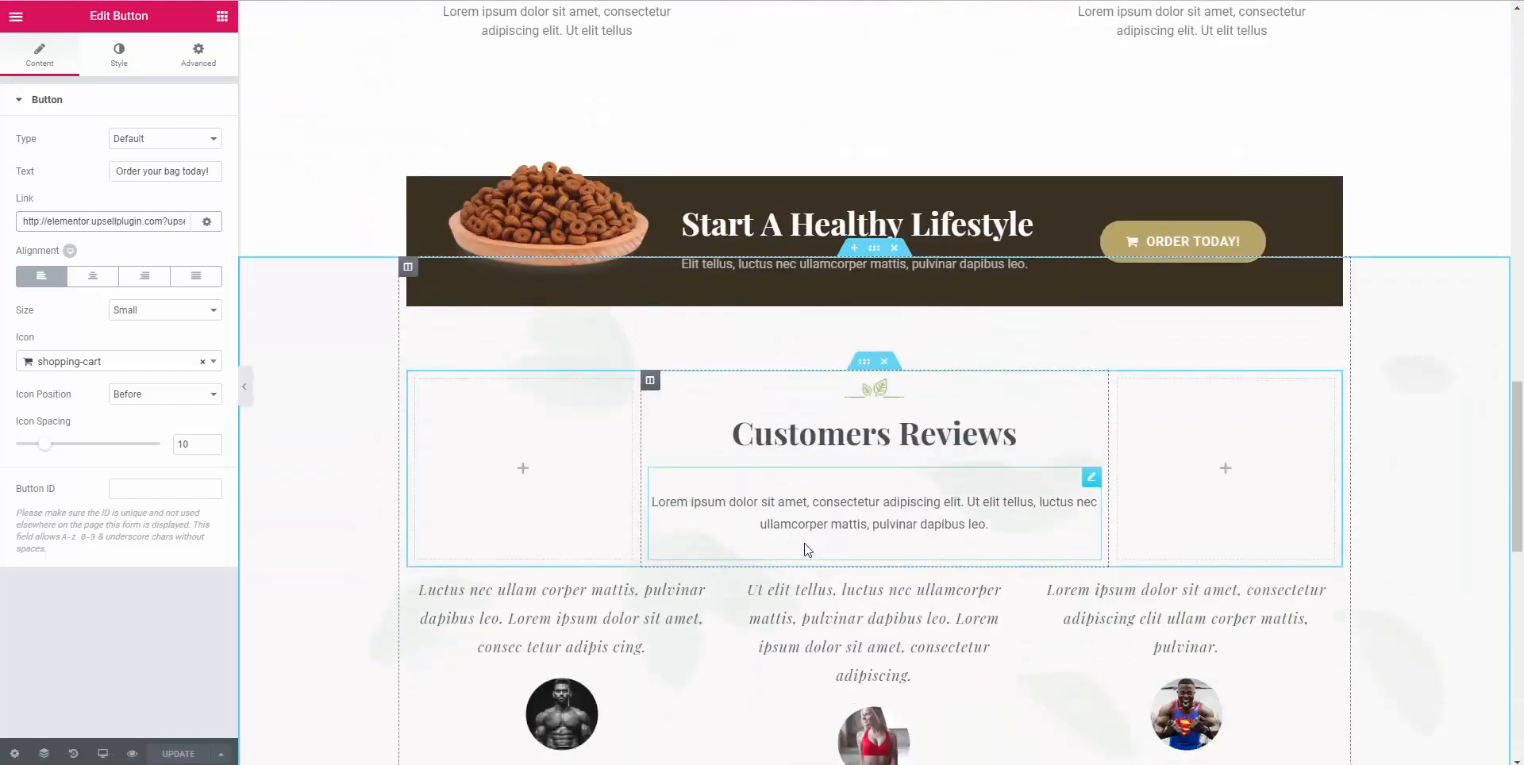
pyautogui.scroll(-6, 794, 584)
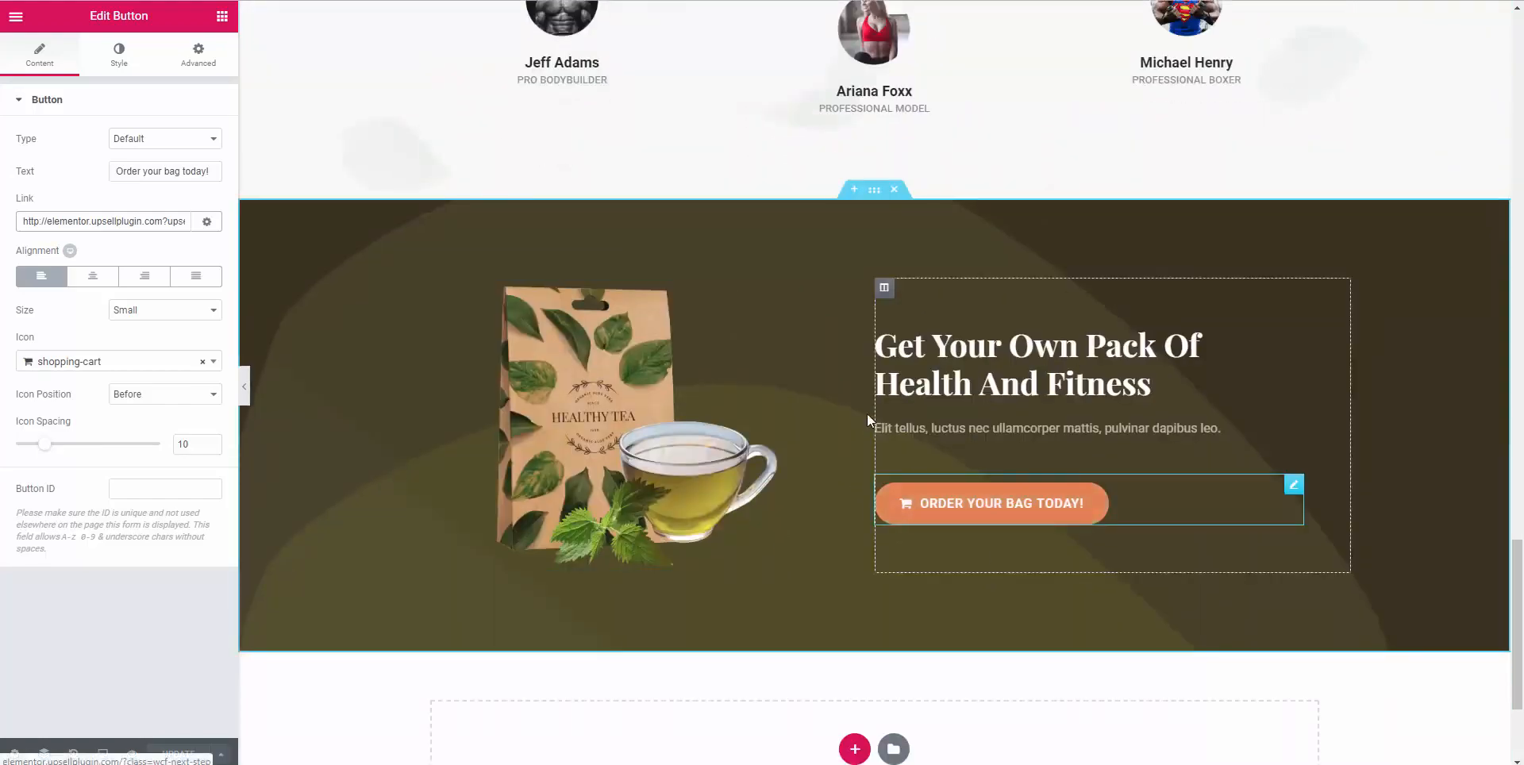
pyautogui.scroll(4, 853, 397)
pyautogui.scroll(20, 840, 368)
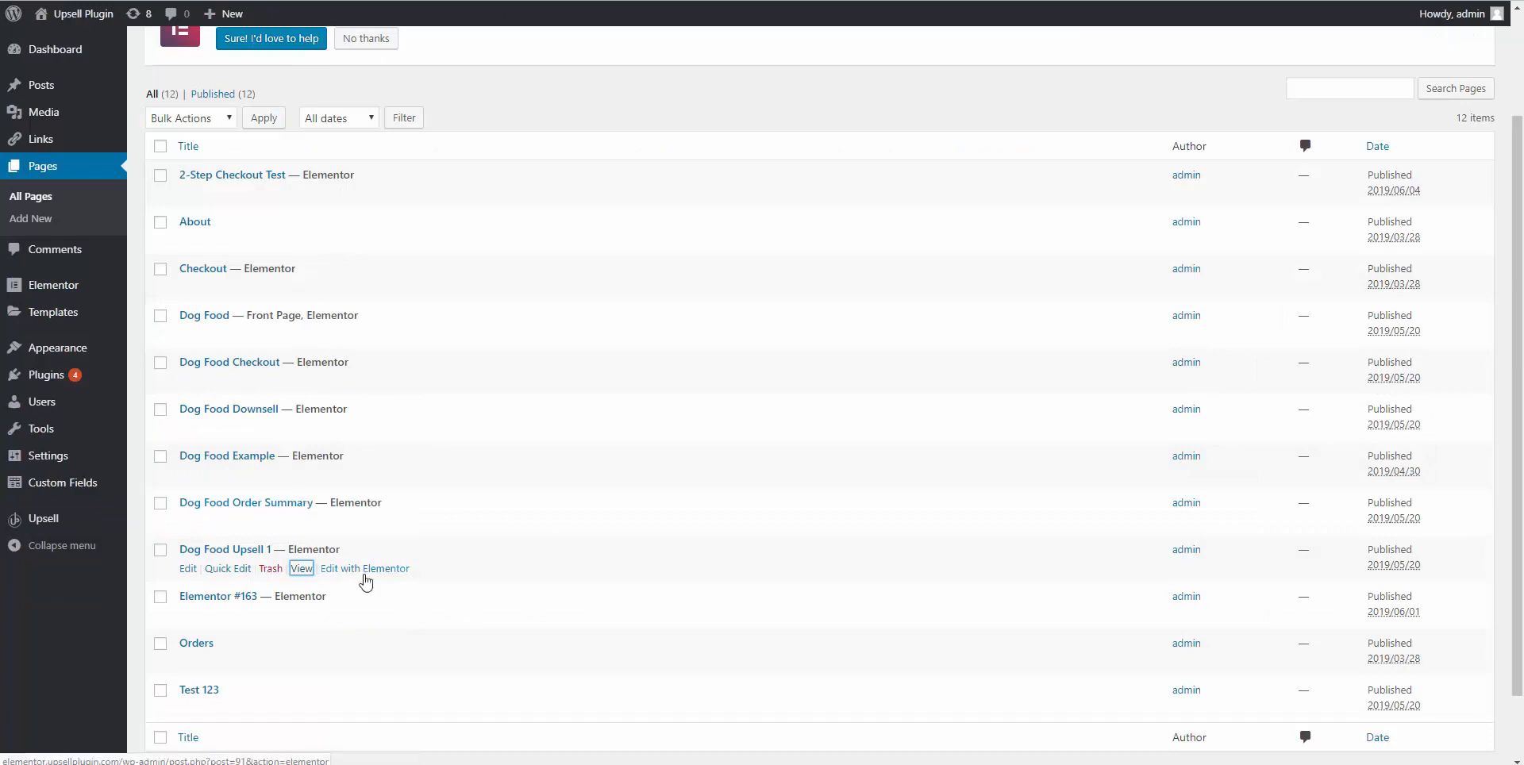
# Open Dog Food Upsell 1 in Elementor in a new tab, then leave the unsaved product for Upsell Products.
pyautogui.rightClick(366, 582)
pyautogui.click(405, 587)
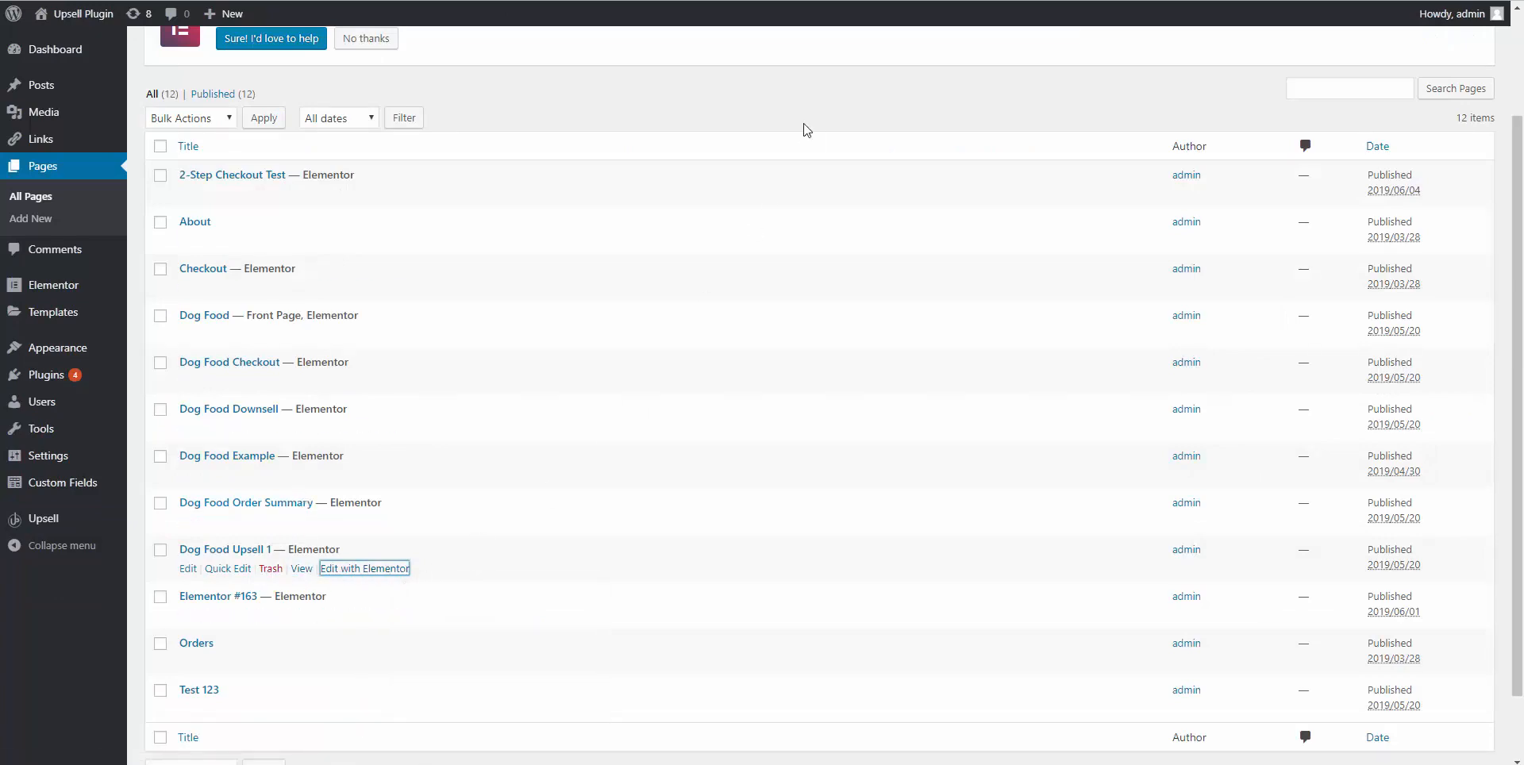
pyautogui.click(800, 0)
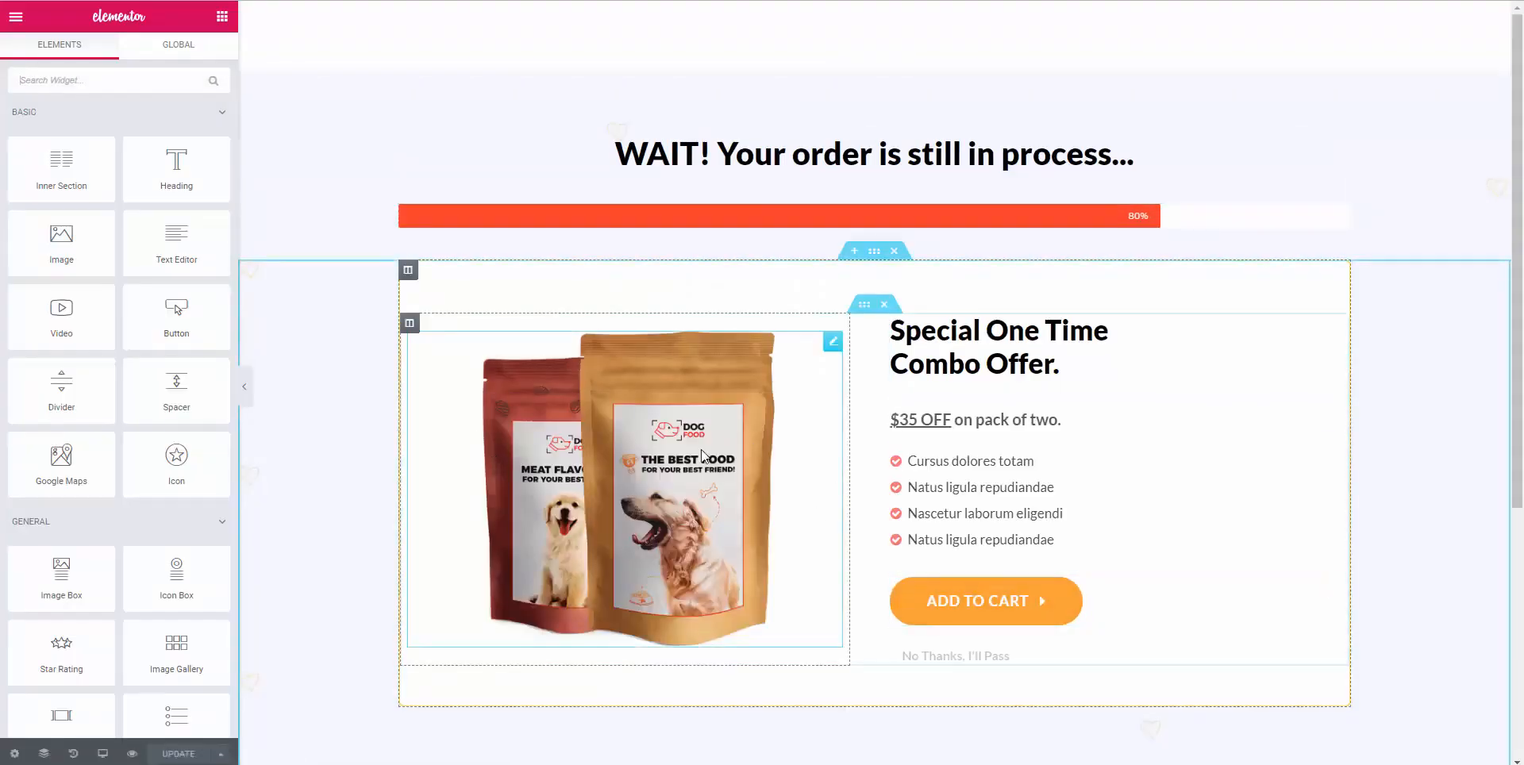
pyautogui.click(414, 0)
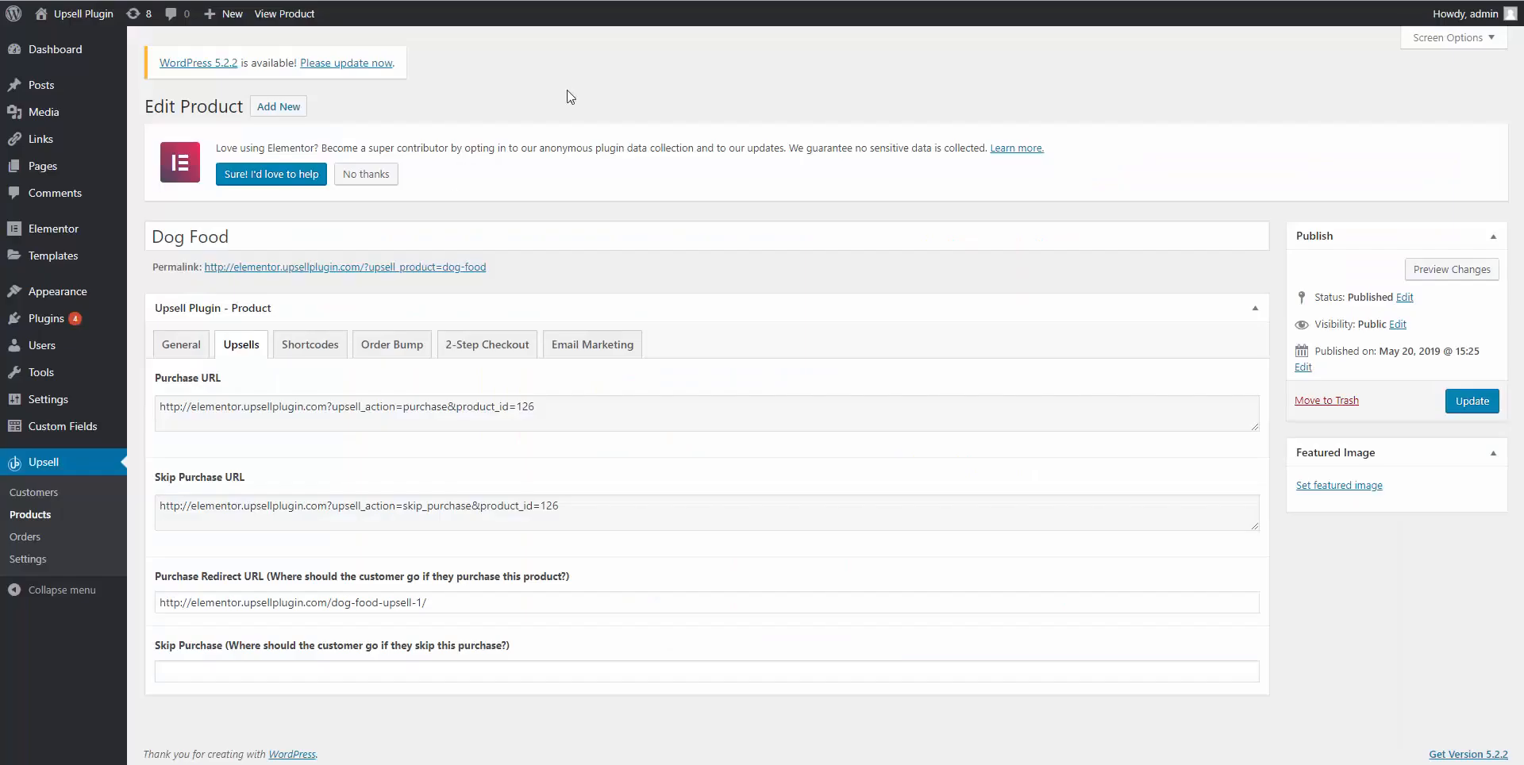
pyautogui.click(52, 517)
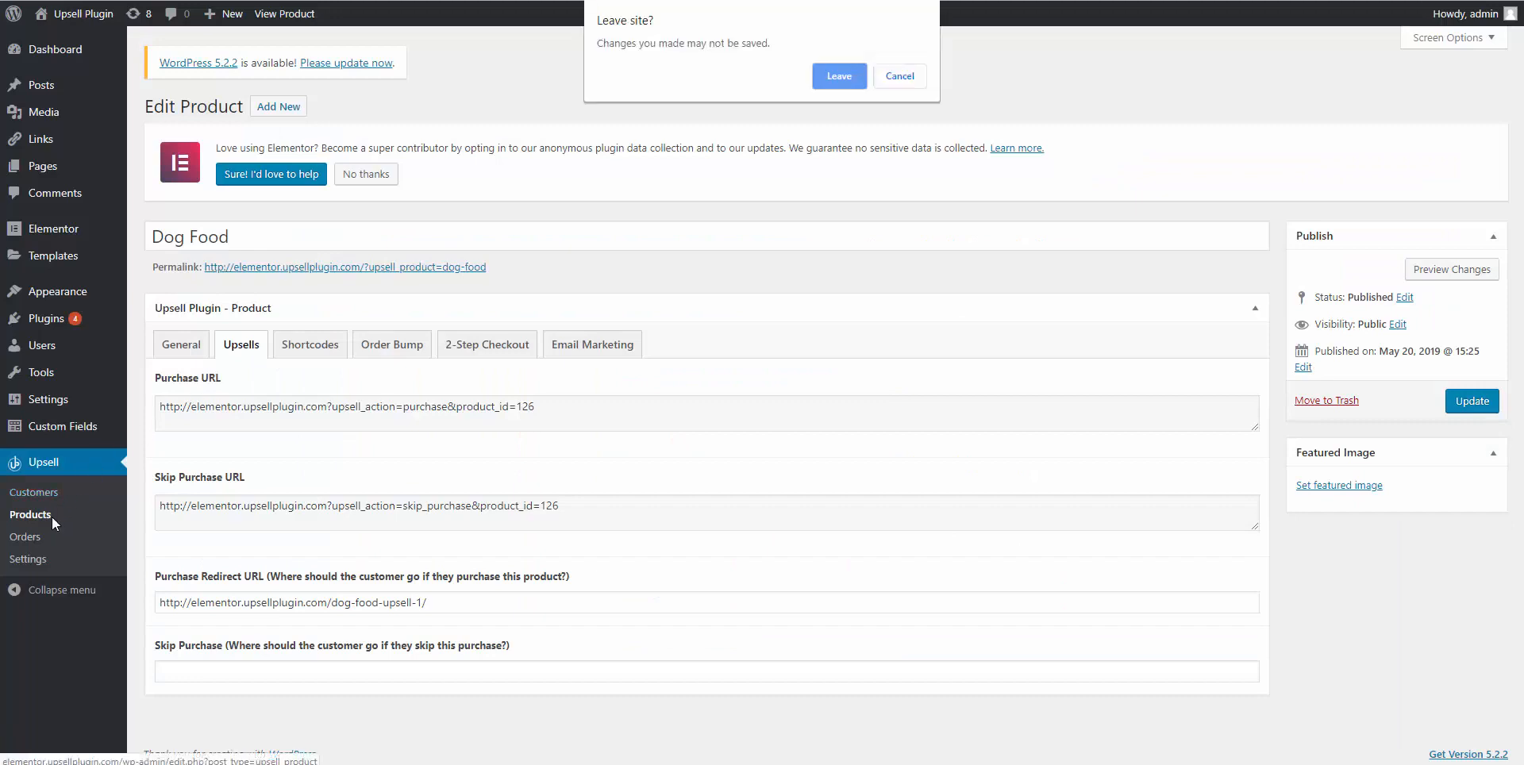
pyautogui.click(839, 80)
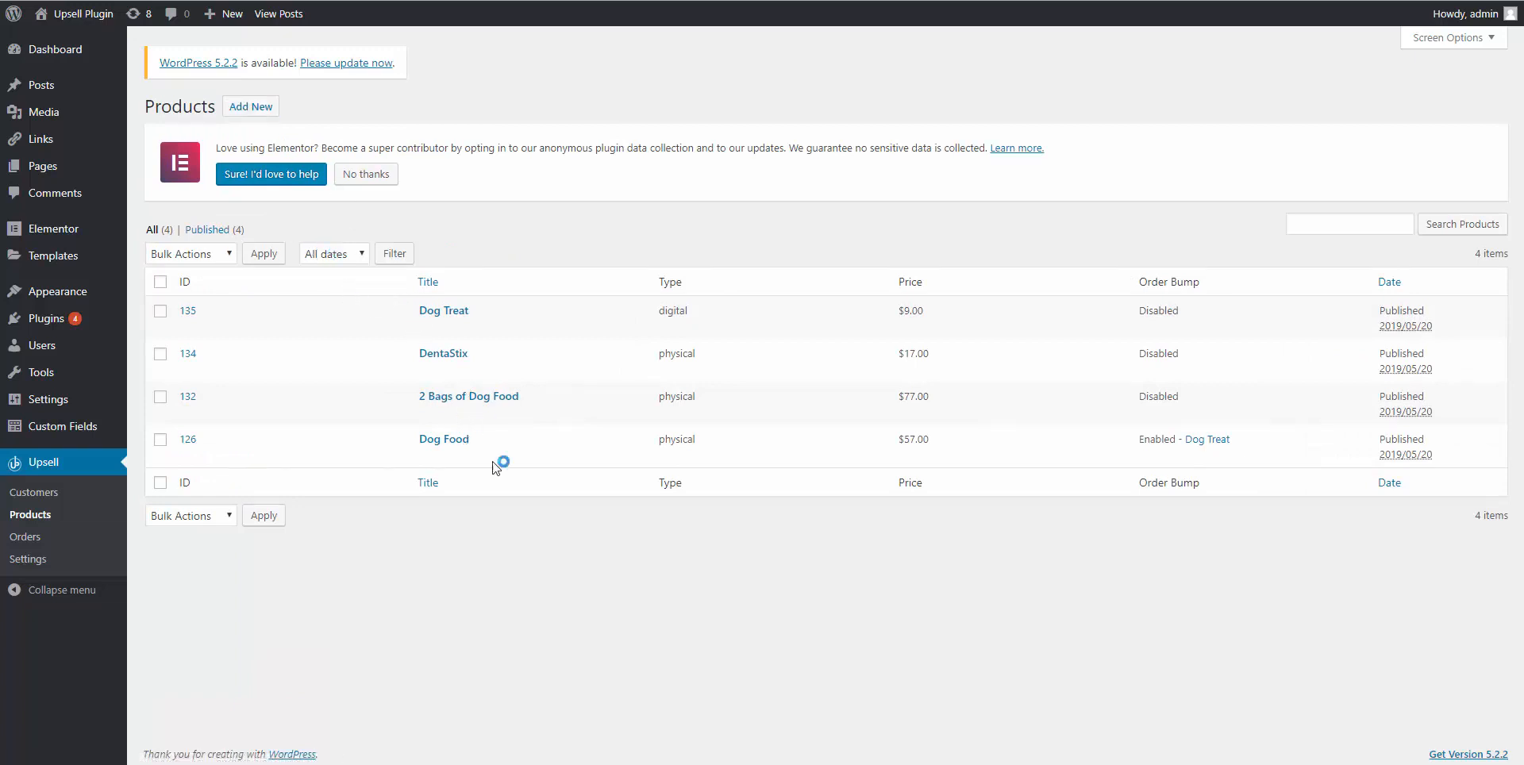
# Open 2 Bags of Dog Food's upsell URLs and select its purchase URL for product_id=132.
pyautogui.click(465, 403)
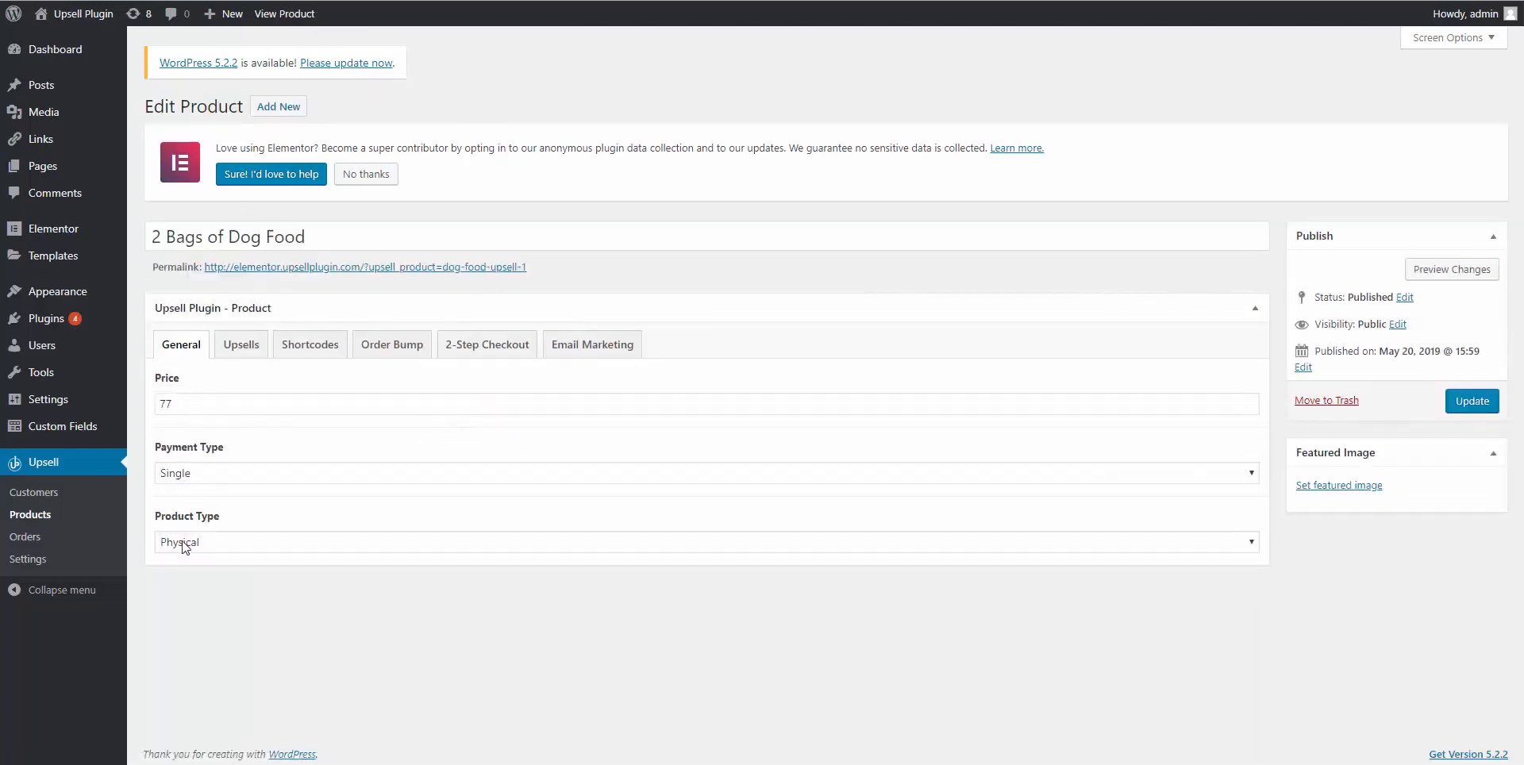
pyautogui.click(245, 354)
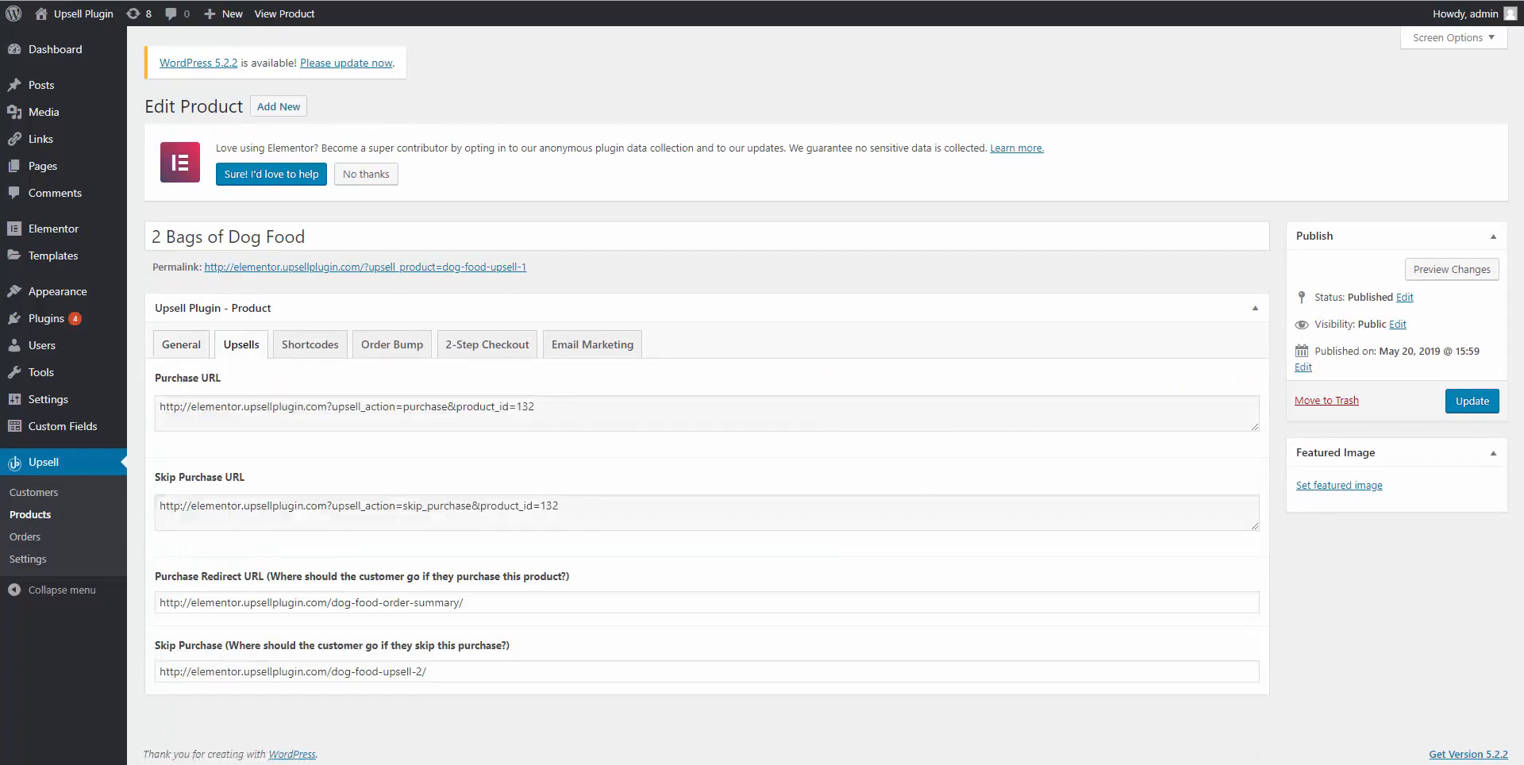
pyautogui.tripleClick(228, 402)
pyautogui.hotkey('ctrl', 'c')
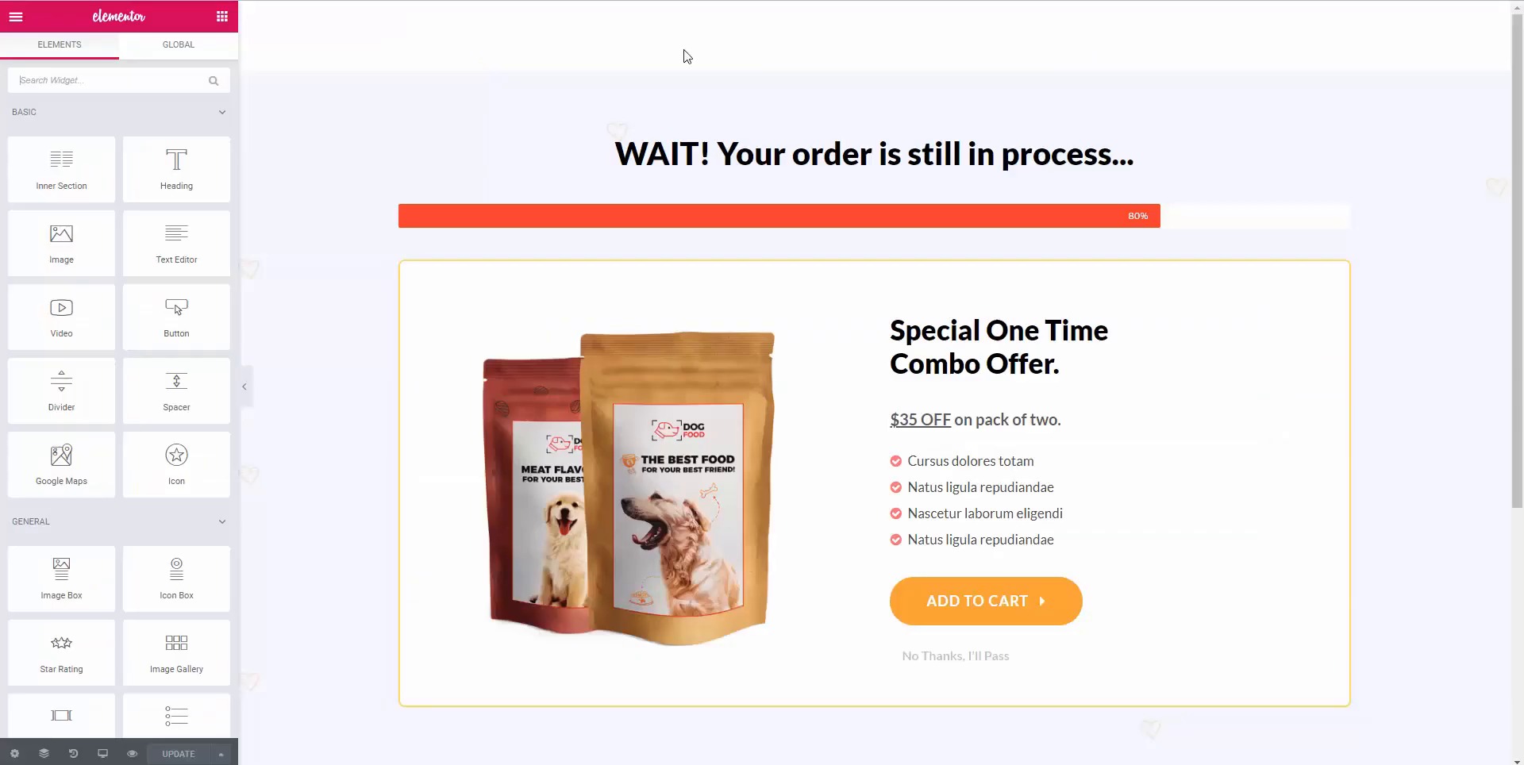
# Link the combo offer's ADD TO CART button to the 2 Bags of Dog Food purchase URL.
pyautogui.click(987, 609)
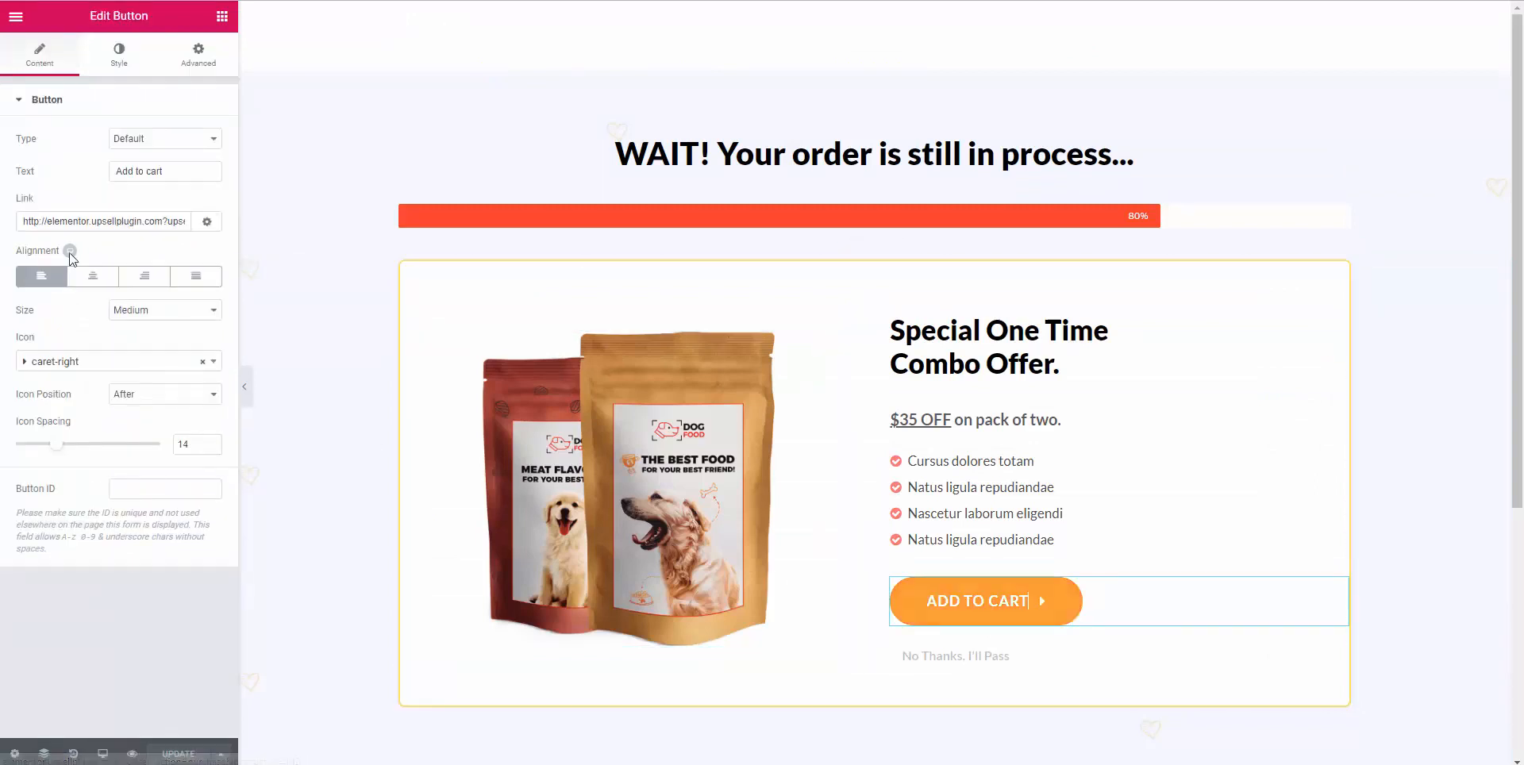
pyautogui.tripleClick(62, 222)
pyautogui.hotkey('ctrl', 'v')
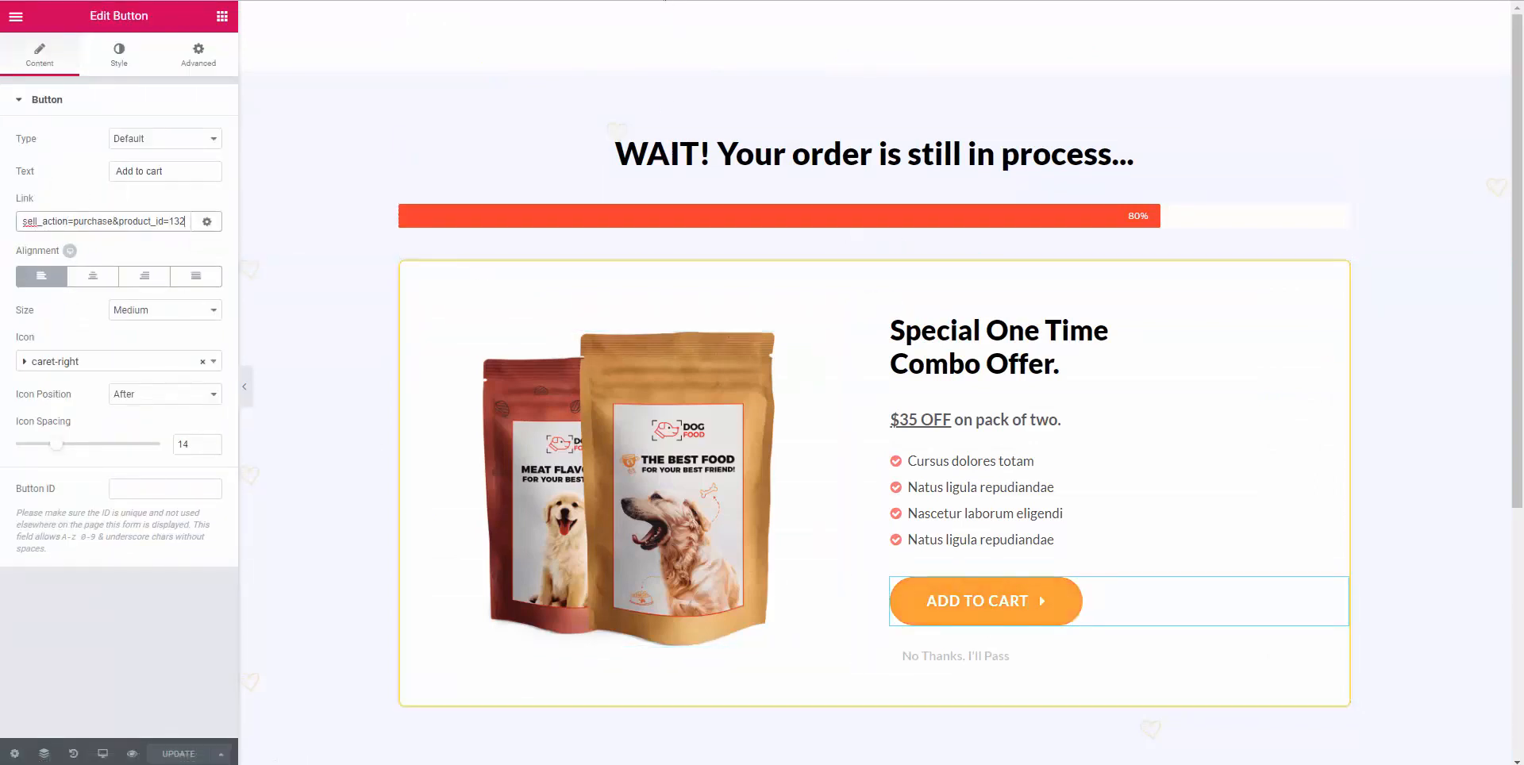
# Copy the 2 Bags skip-purchase URL and set it as the No Thanks, I'll Pass link.
pyautogui.hotkey('ctrl', 'shift', 'Tab')
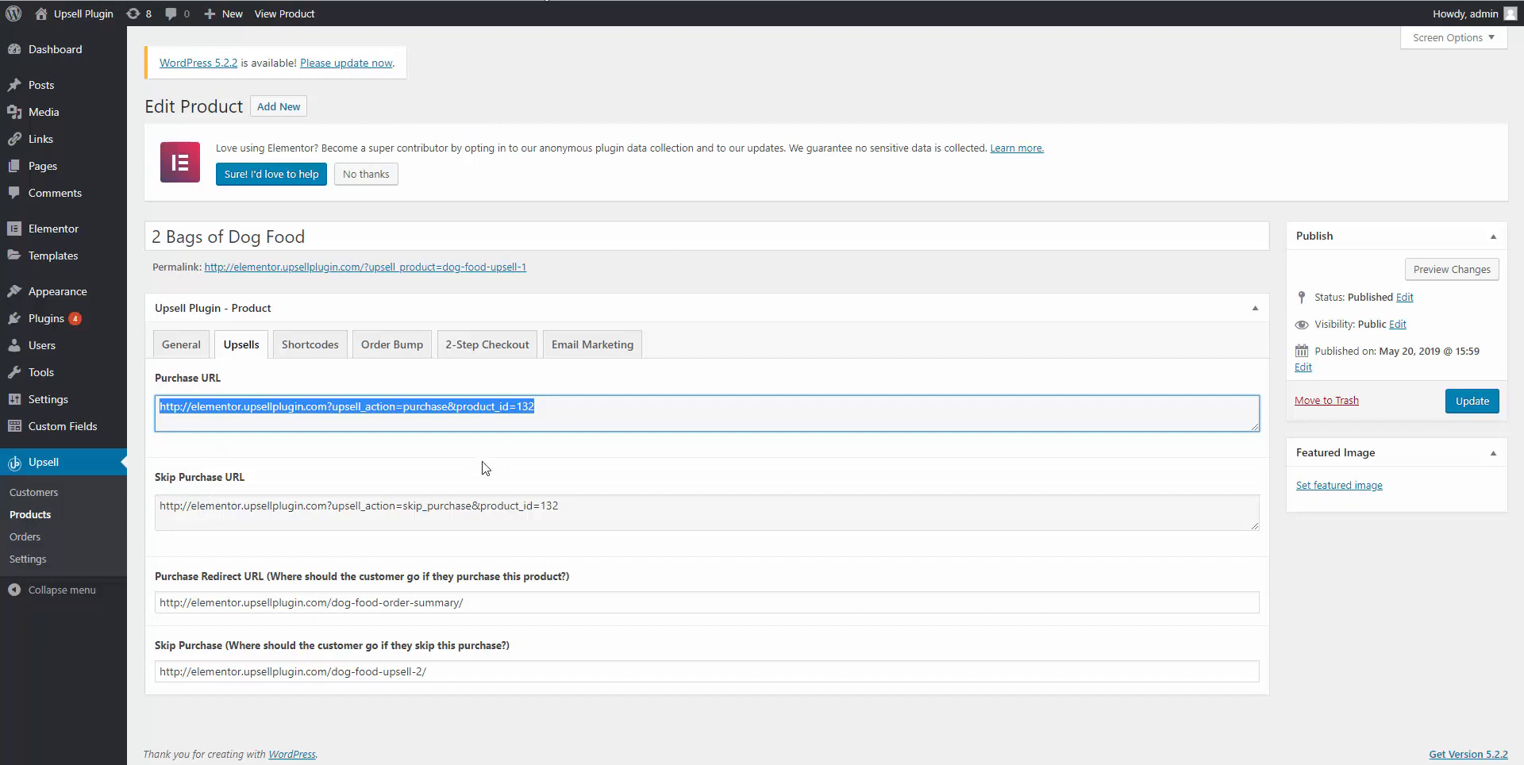
pyautogui.tripleClick(428, 504)
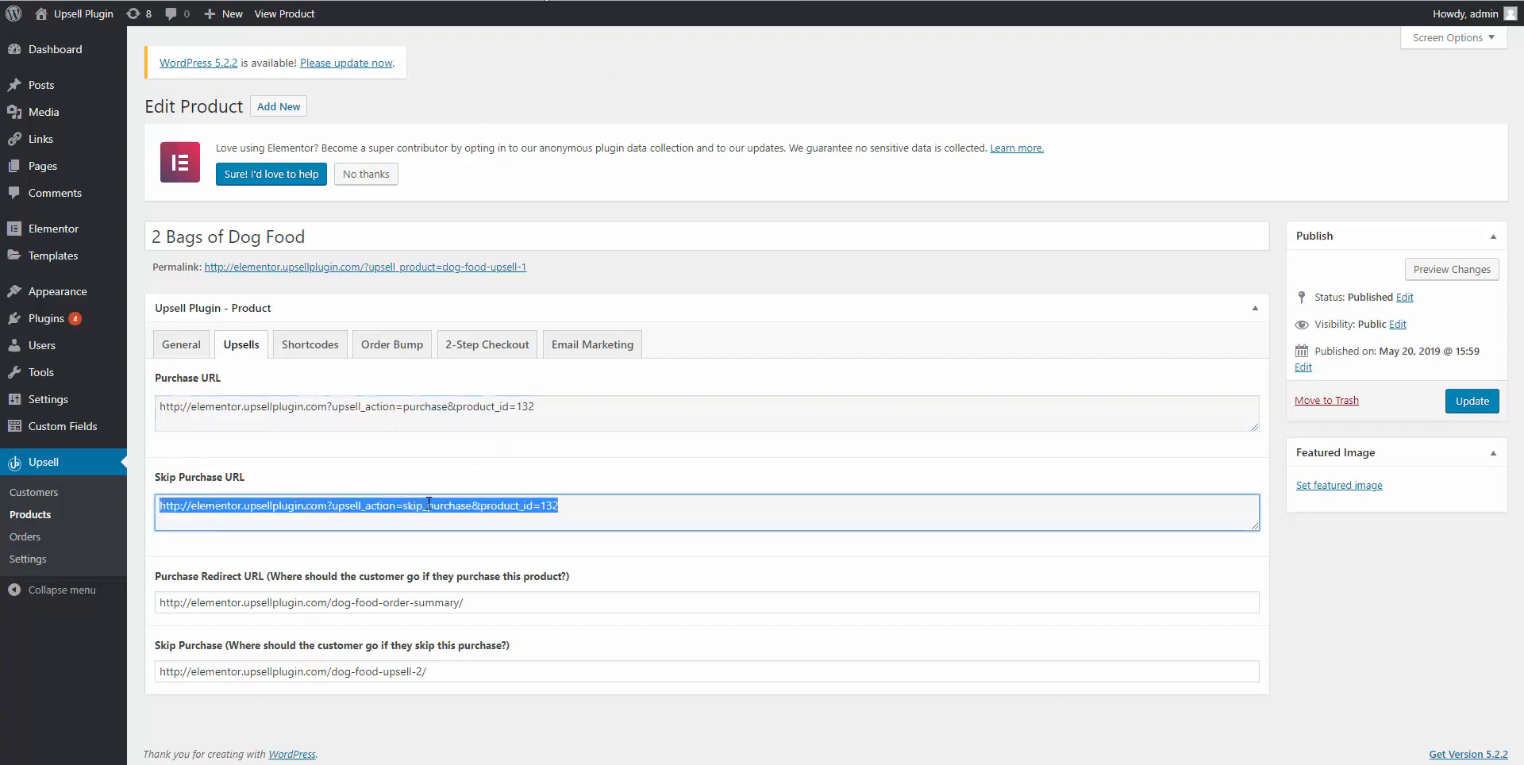
pyautogui.rightClick(428, 504)
pyautogui.click(482, 515)
pyautogui.hotkey('alt', 'Tab')
pyautogui.scroll(-2, 936, 514)
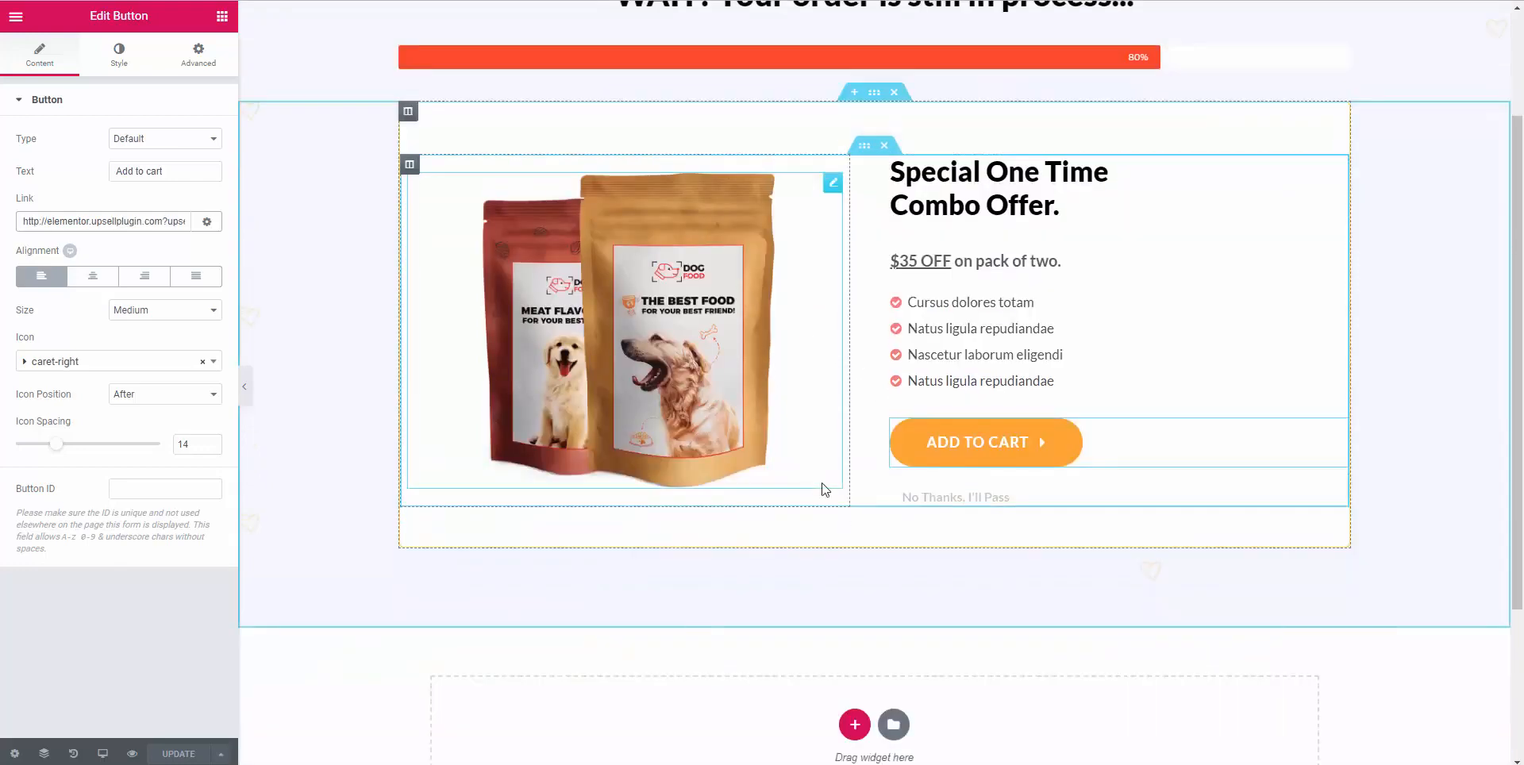
pyautogui.click(938, 502)
pyautogui.tripleClick(938, 500)
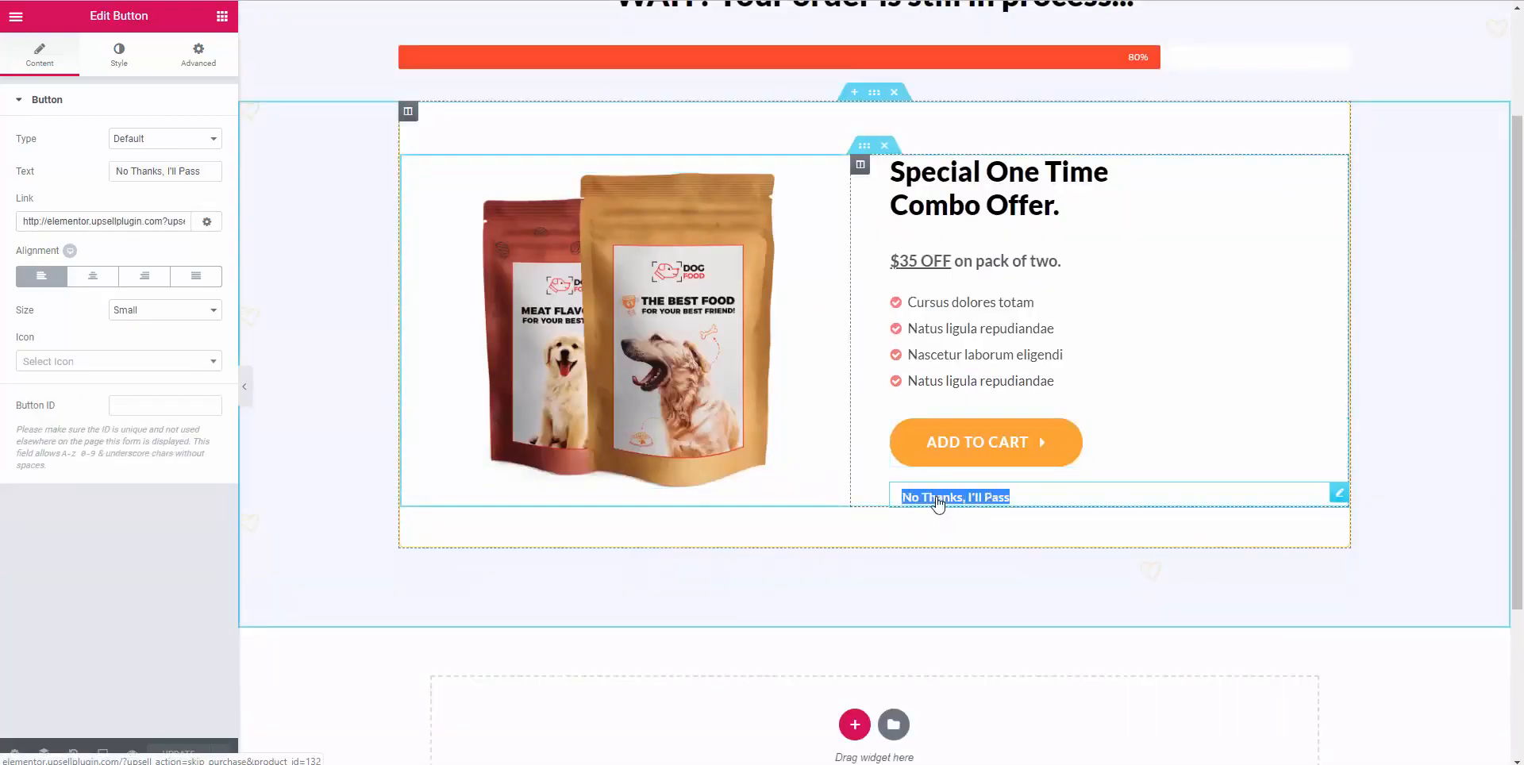
pyautogui.tripleClick(94, 219)
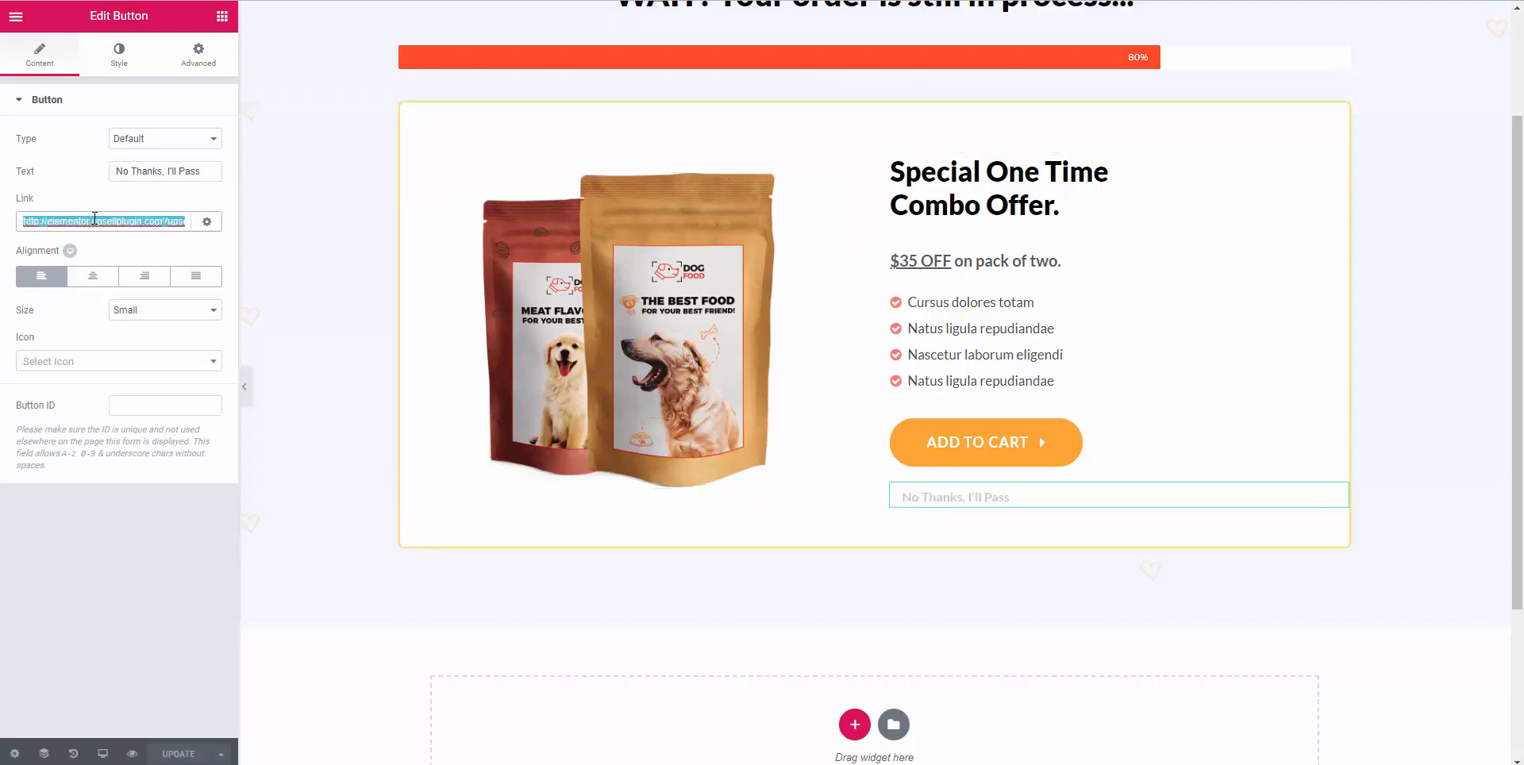
pyautogui.hotkey('ctrl', 'v')
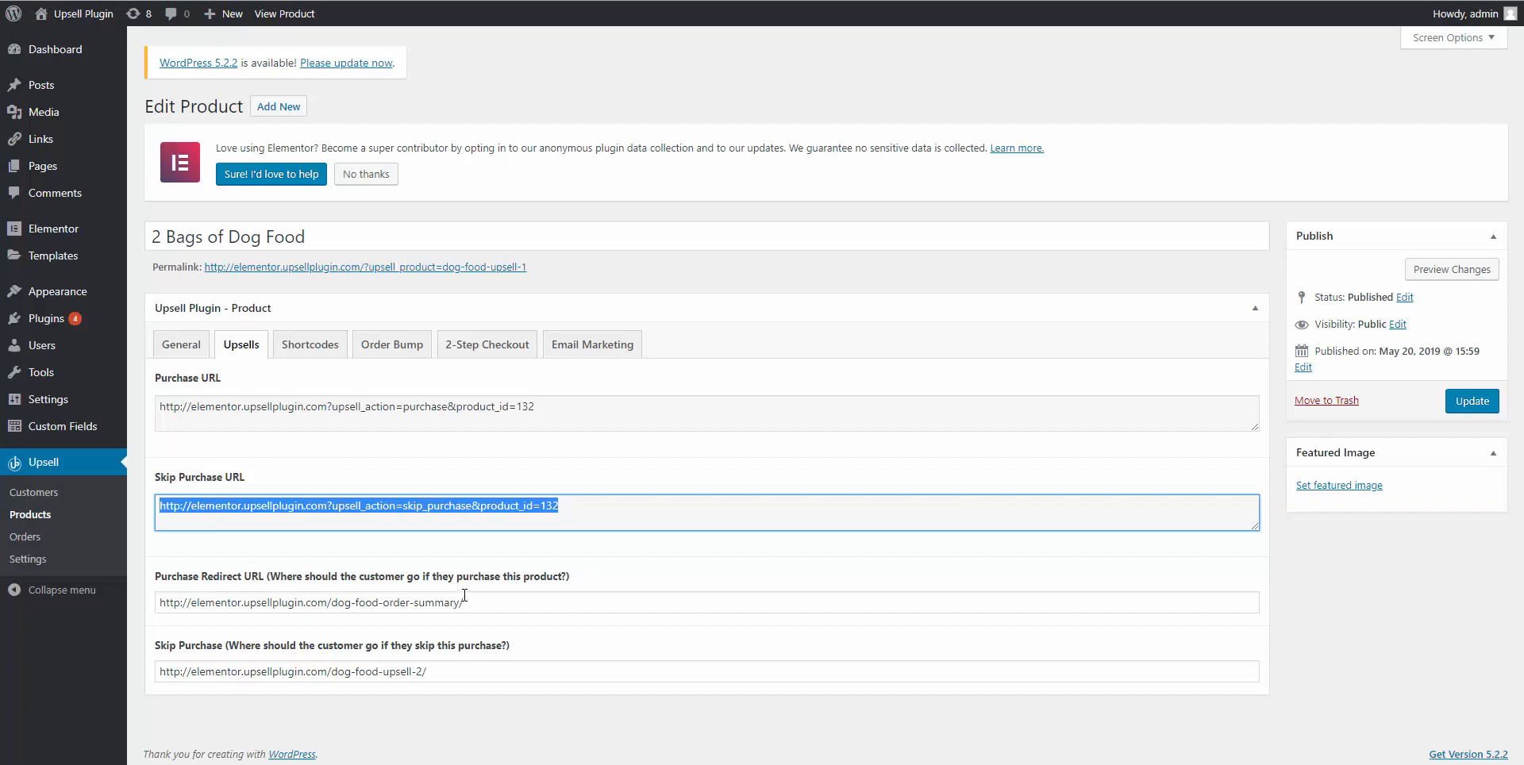
# Set 2 Bags of Dog Food's purchase redirect to the dog-food-order-summary page address.
pyautogui.click(422, 0)
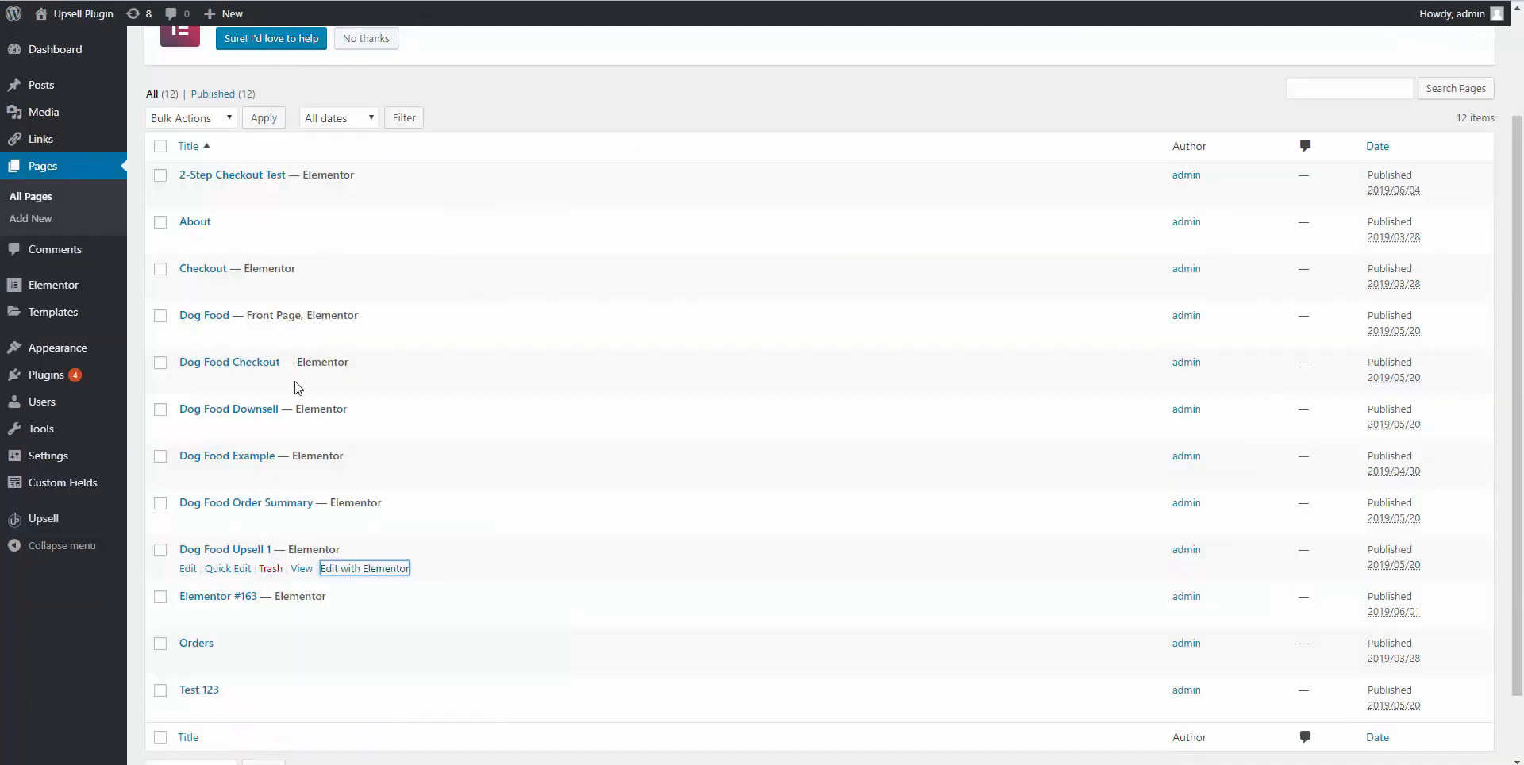
pyautogui.rightClick(302, 521)
pyautogui.click(357, 528)
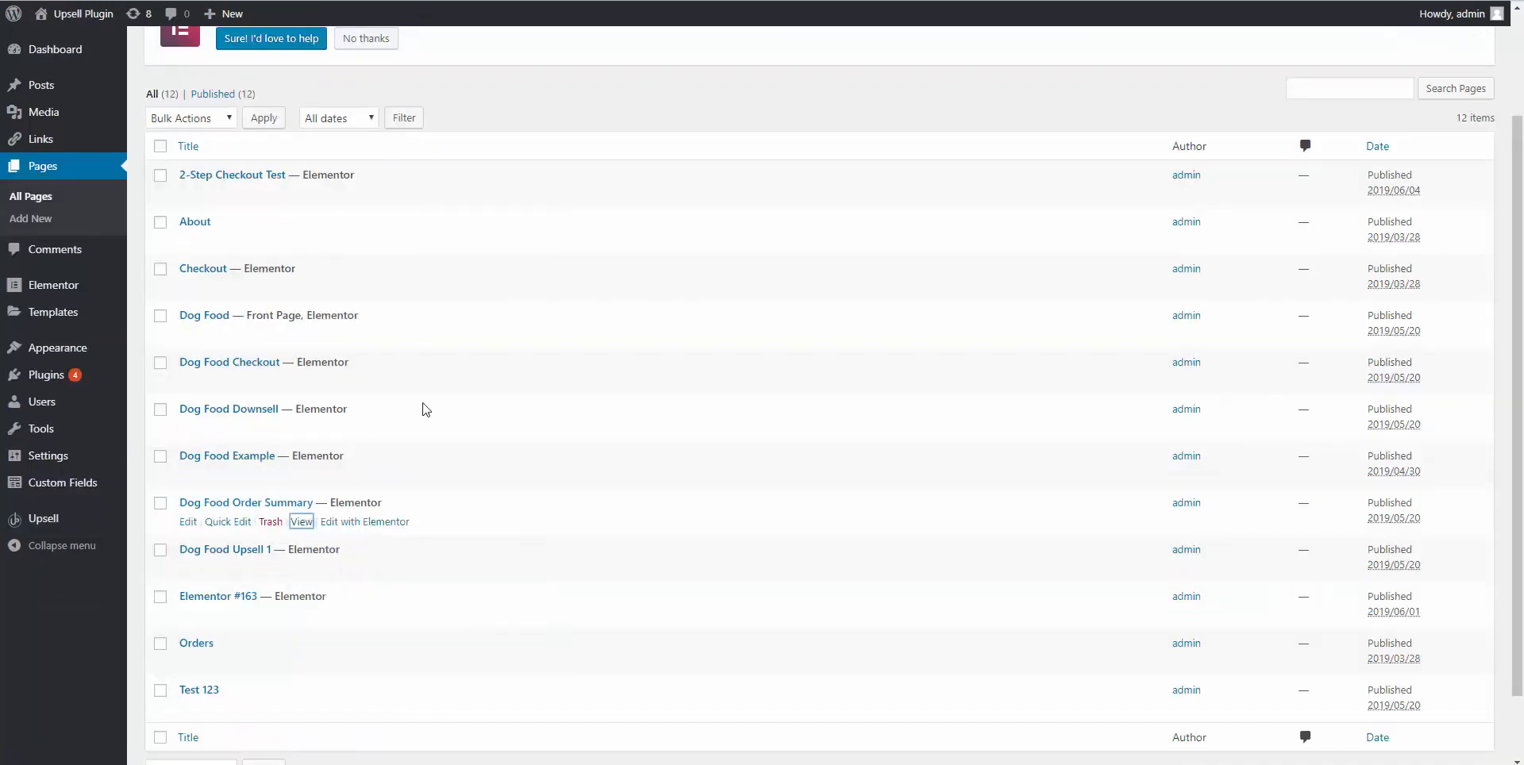
pyautogui.click(530, 0)
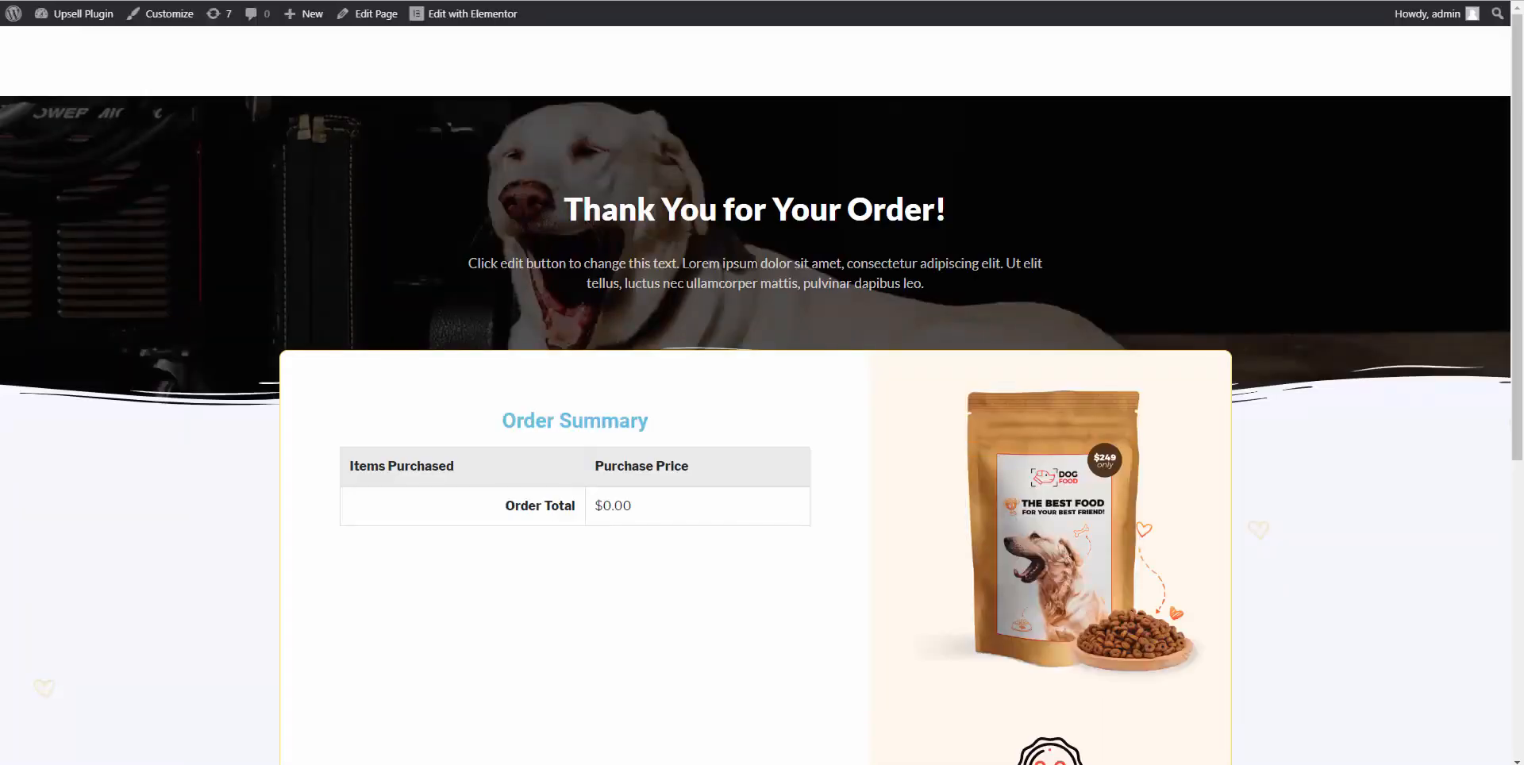
pyautogui.rightClick(464, 0)
pyautogui.click(604, 77)
pyautogui.click(619, 0)
pyautogui.tripleClick(449, 601)
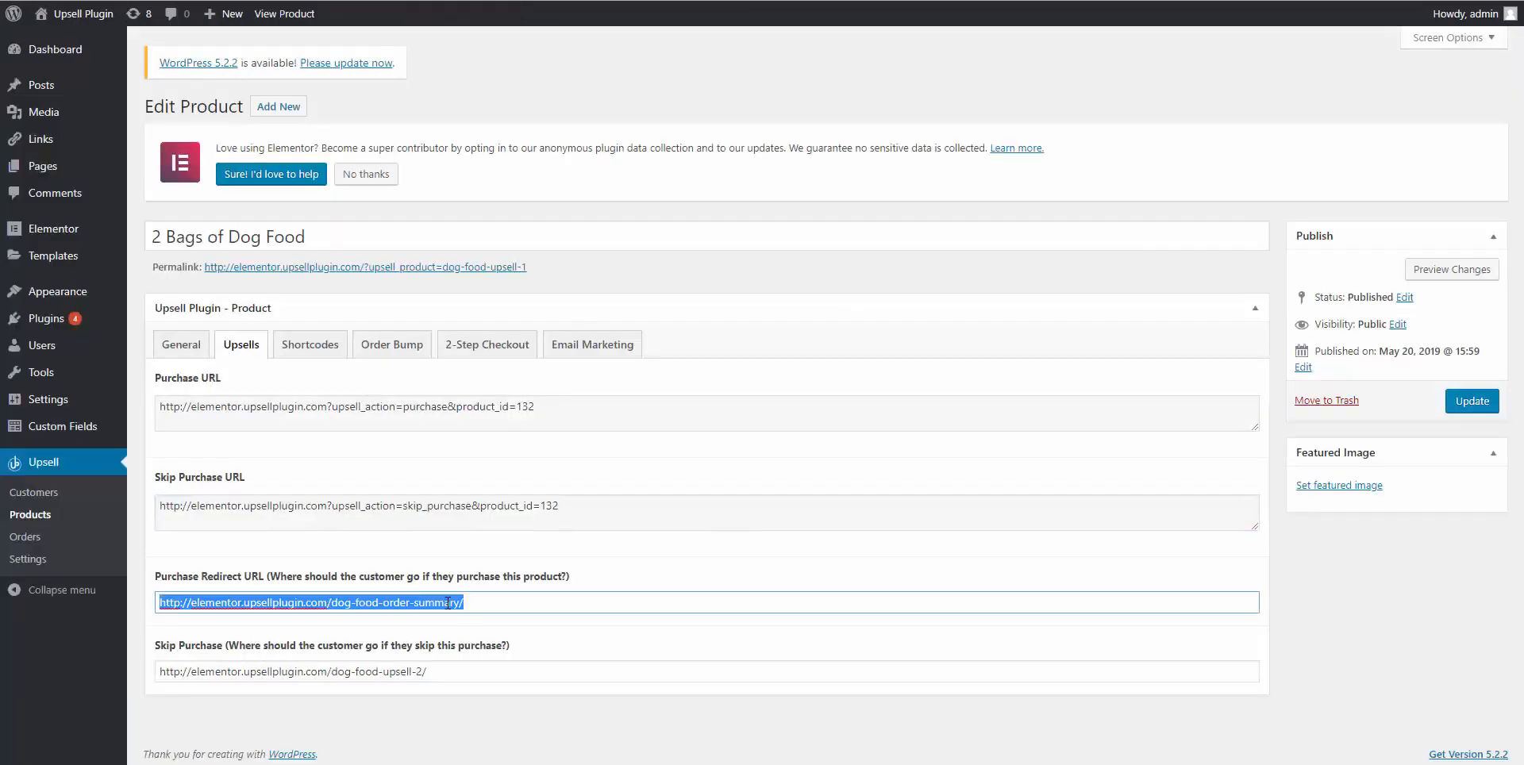
pyautogui.hotkey('ctrl', 'v')
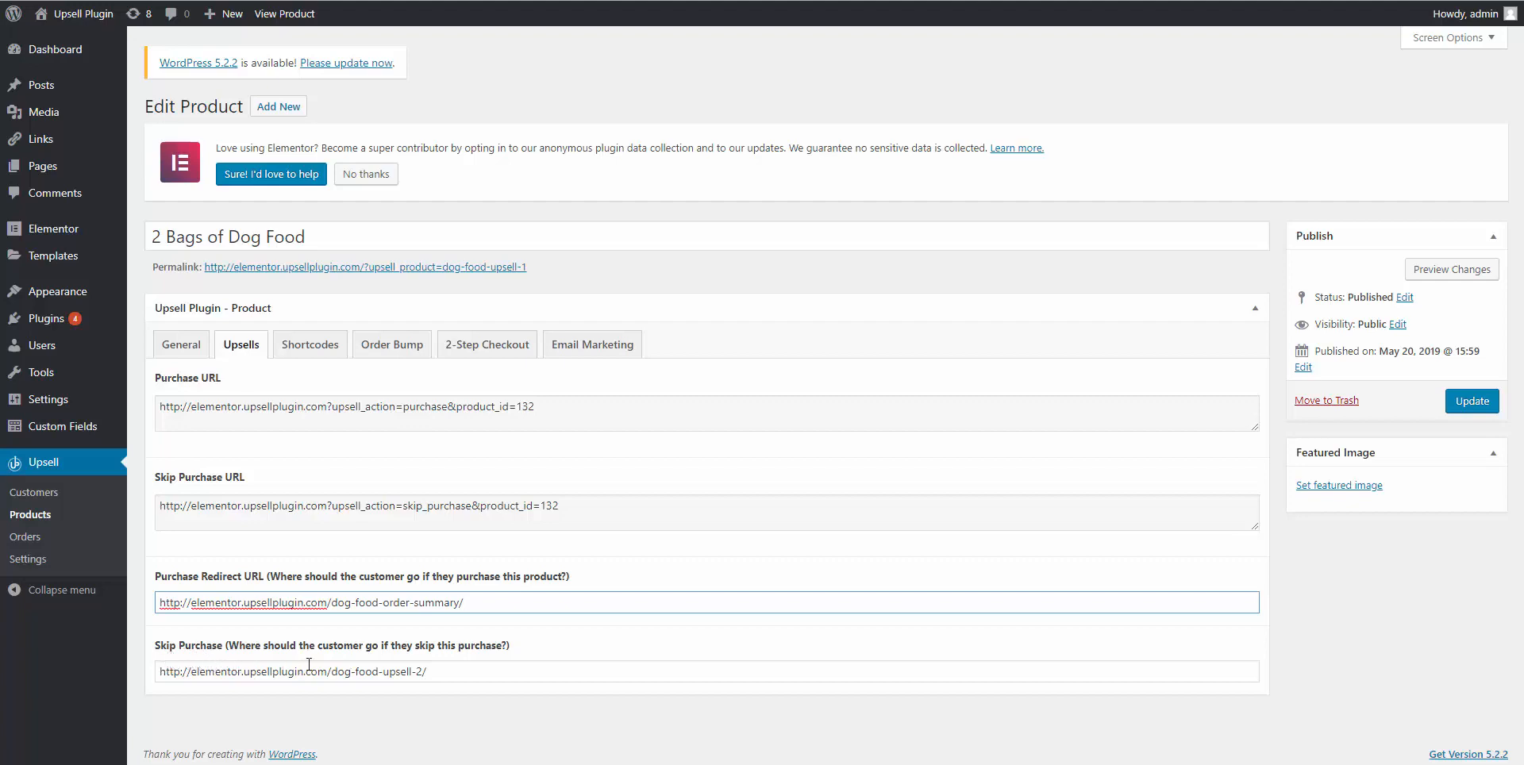
# Set its skip-purchase redirect to the Dog Food Downsell page, dog-food-upsell-2.
pyautogui.click(445, 2)
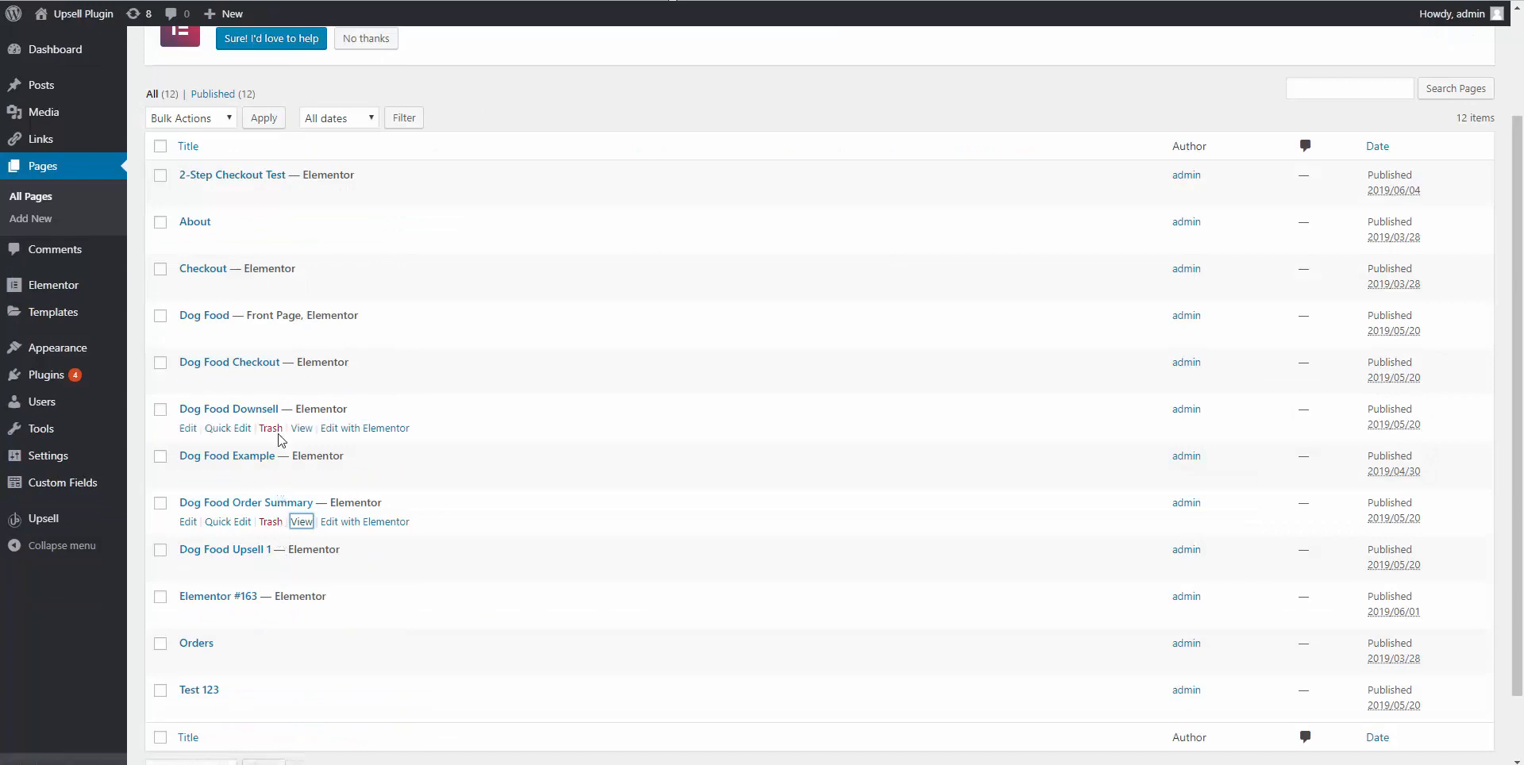
pyautogui.click(294, 430)
pyautogui.click(313, 439)
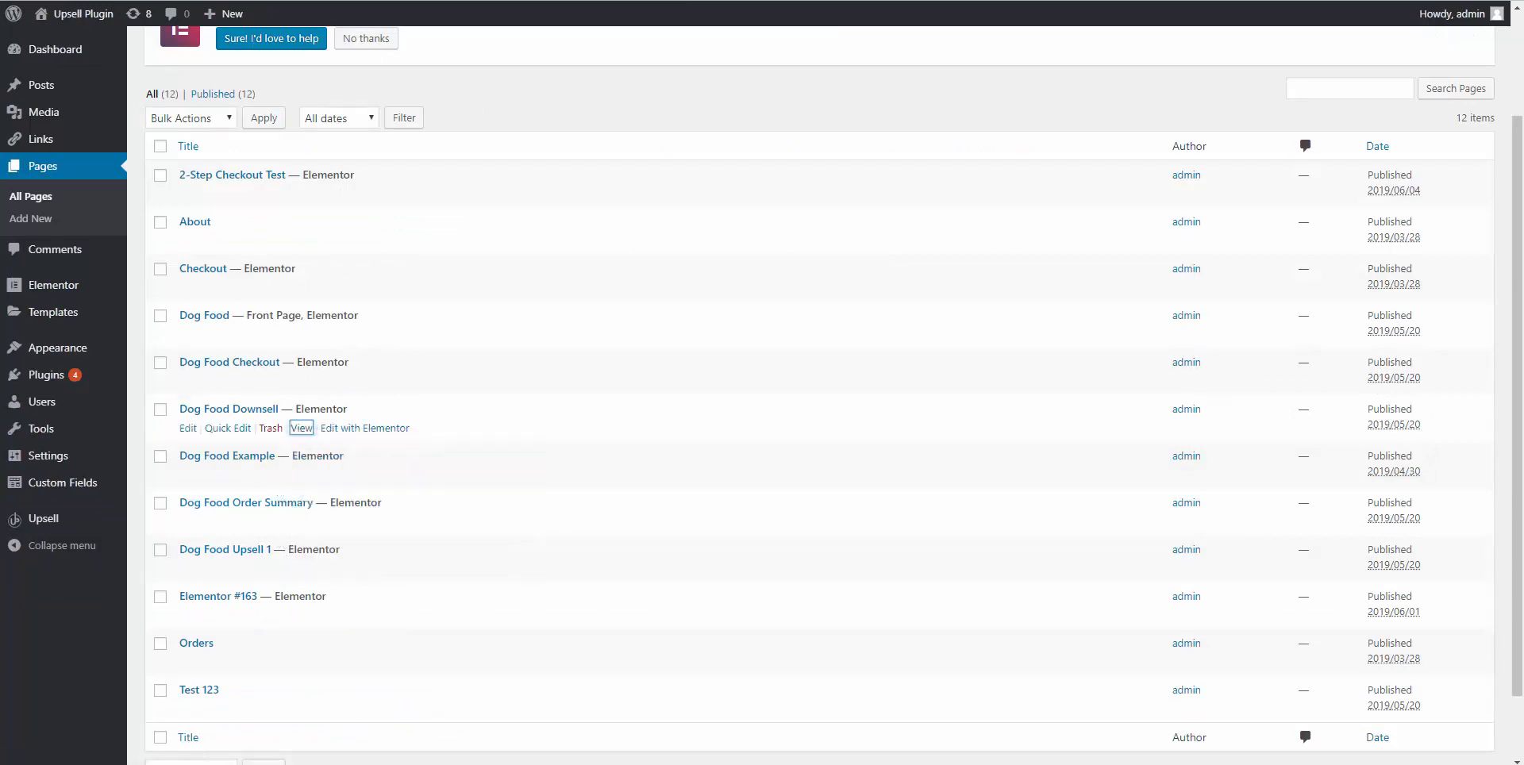
pyautogui.hotkey('ctrl', 'Tab')
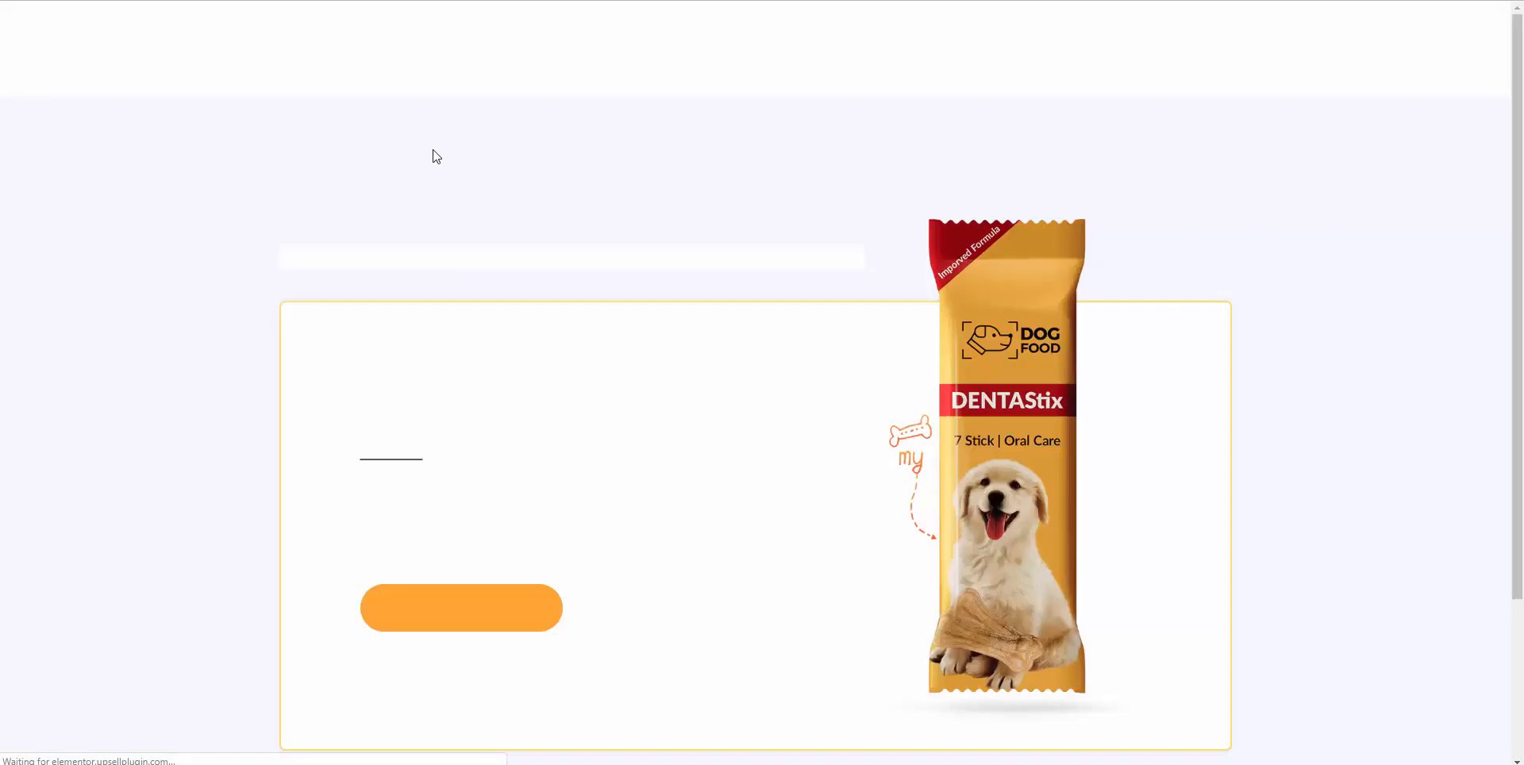
pyautogui.rightClick(411, 2)
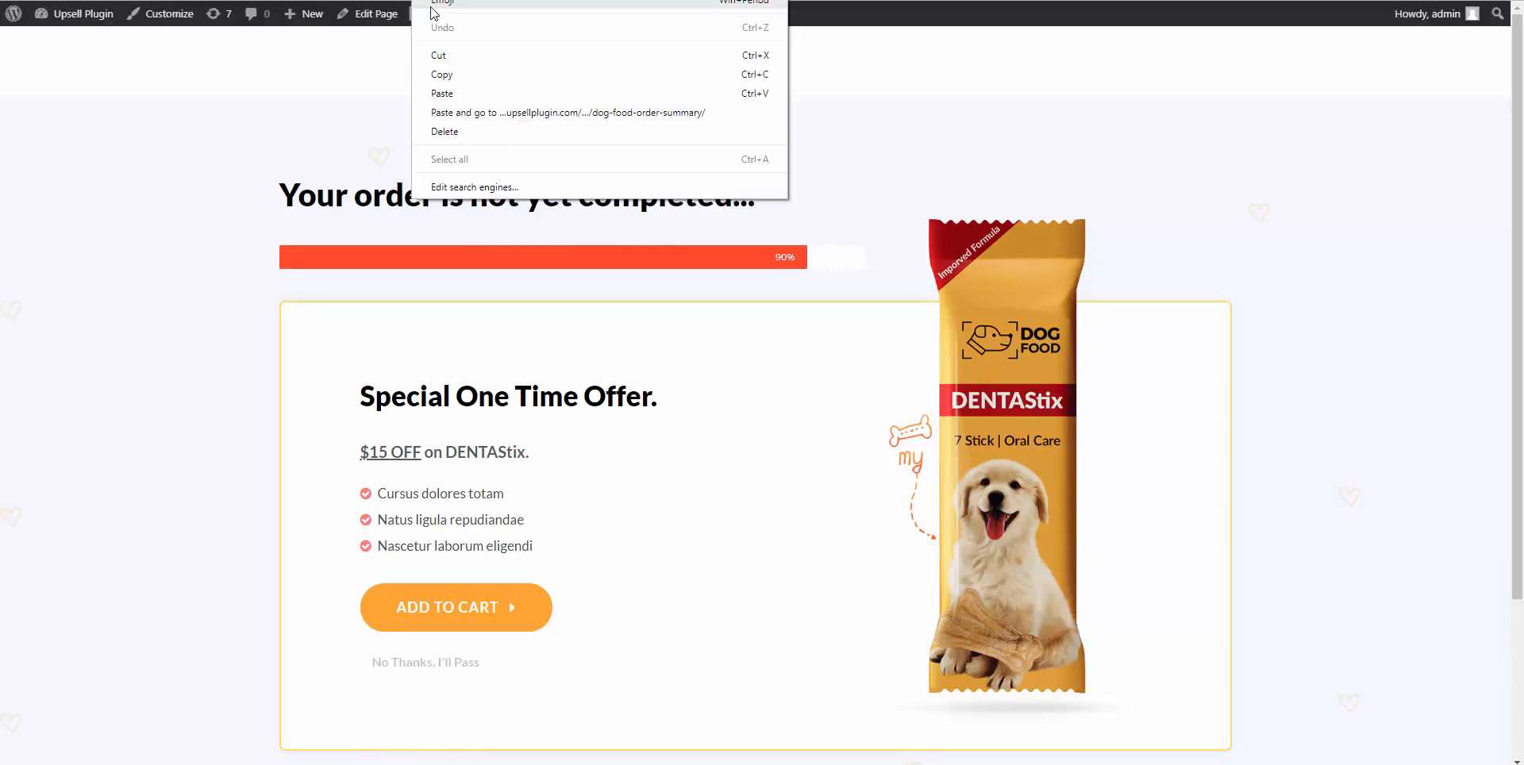
pyautogui.click(671, 71)
pyautogui.hotkey('ctrl', 'shift', 'Tab')
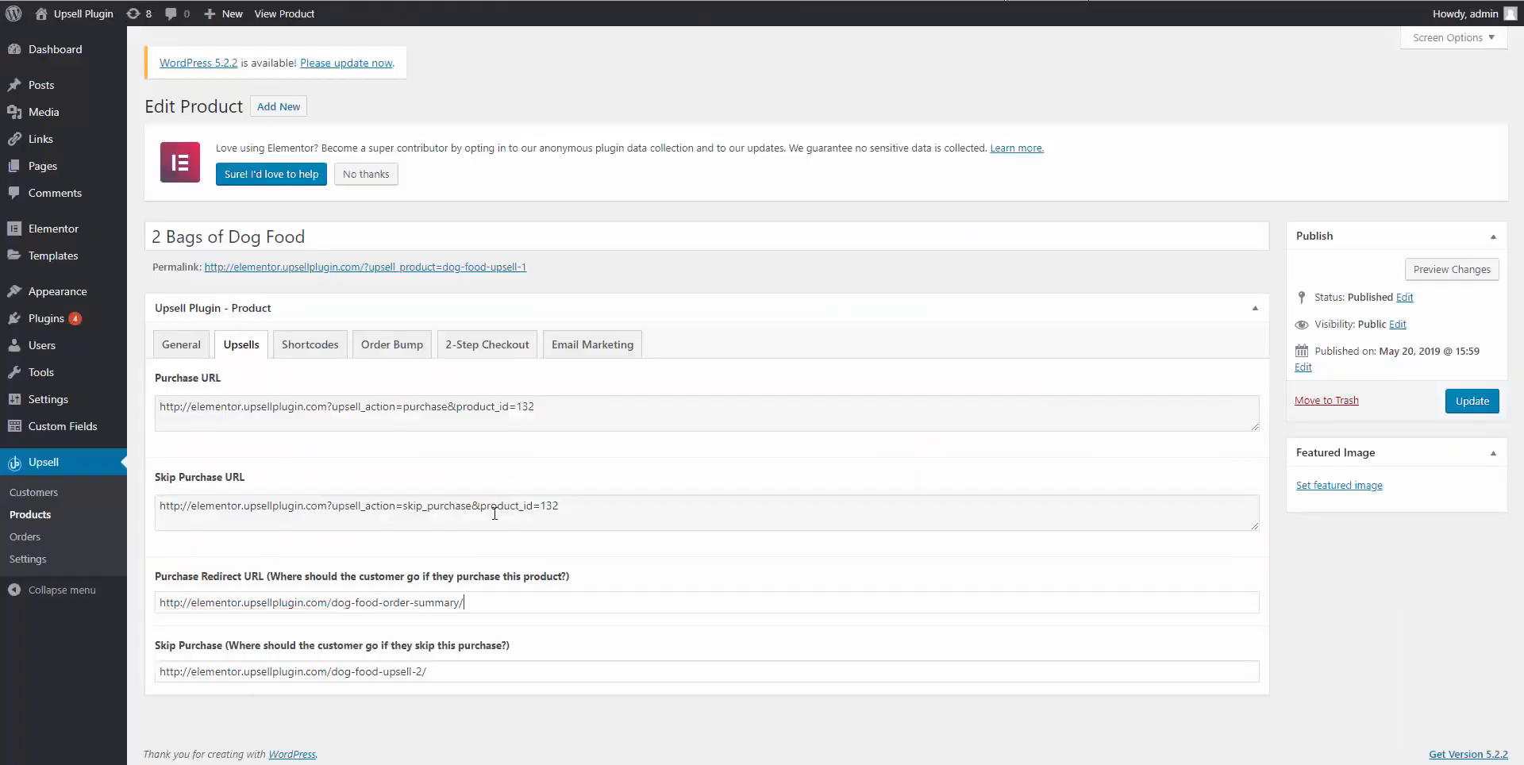
pyautogui.tripleClick(407, 671)
pyautogui.hotkey('ctrl', 'v')
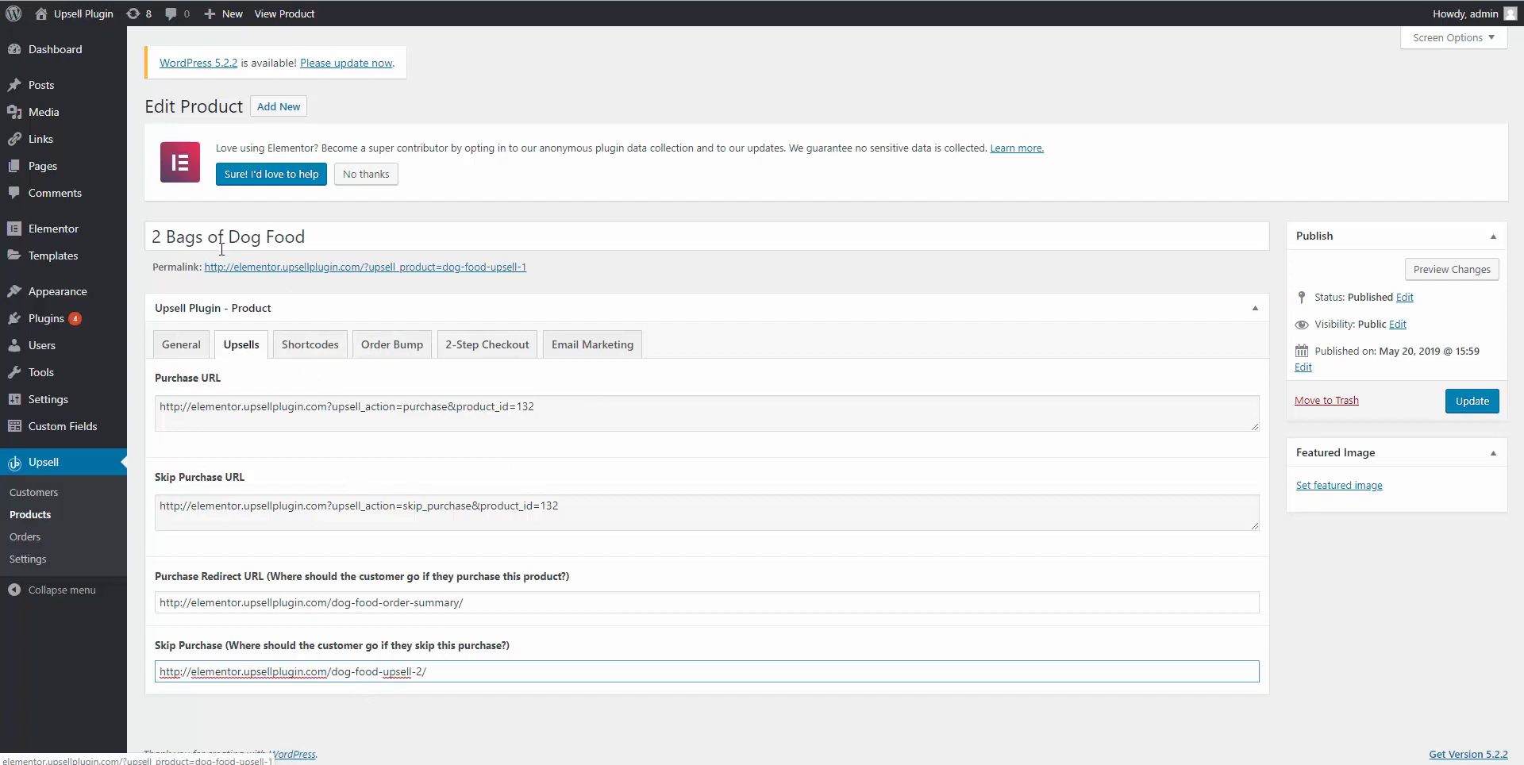
# Save 2 Bags of Dog Food with GetResponse on dog_food_upsell and return to the Products list.
pyautogui.click(568, 357)
pyautogui.scroll(-2, 198, 635)
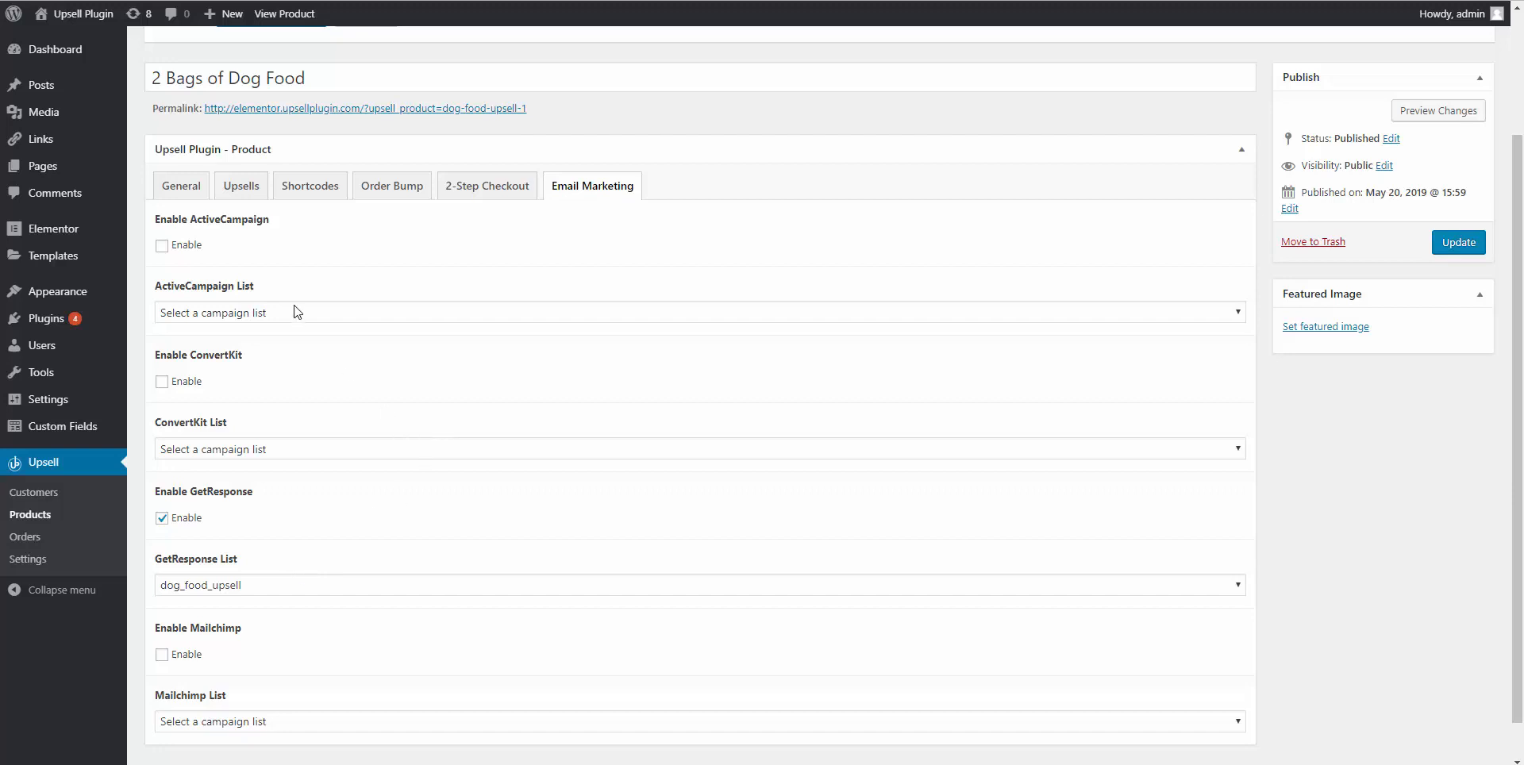
pyautogui.click(1454, 251)
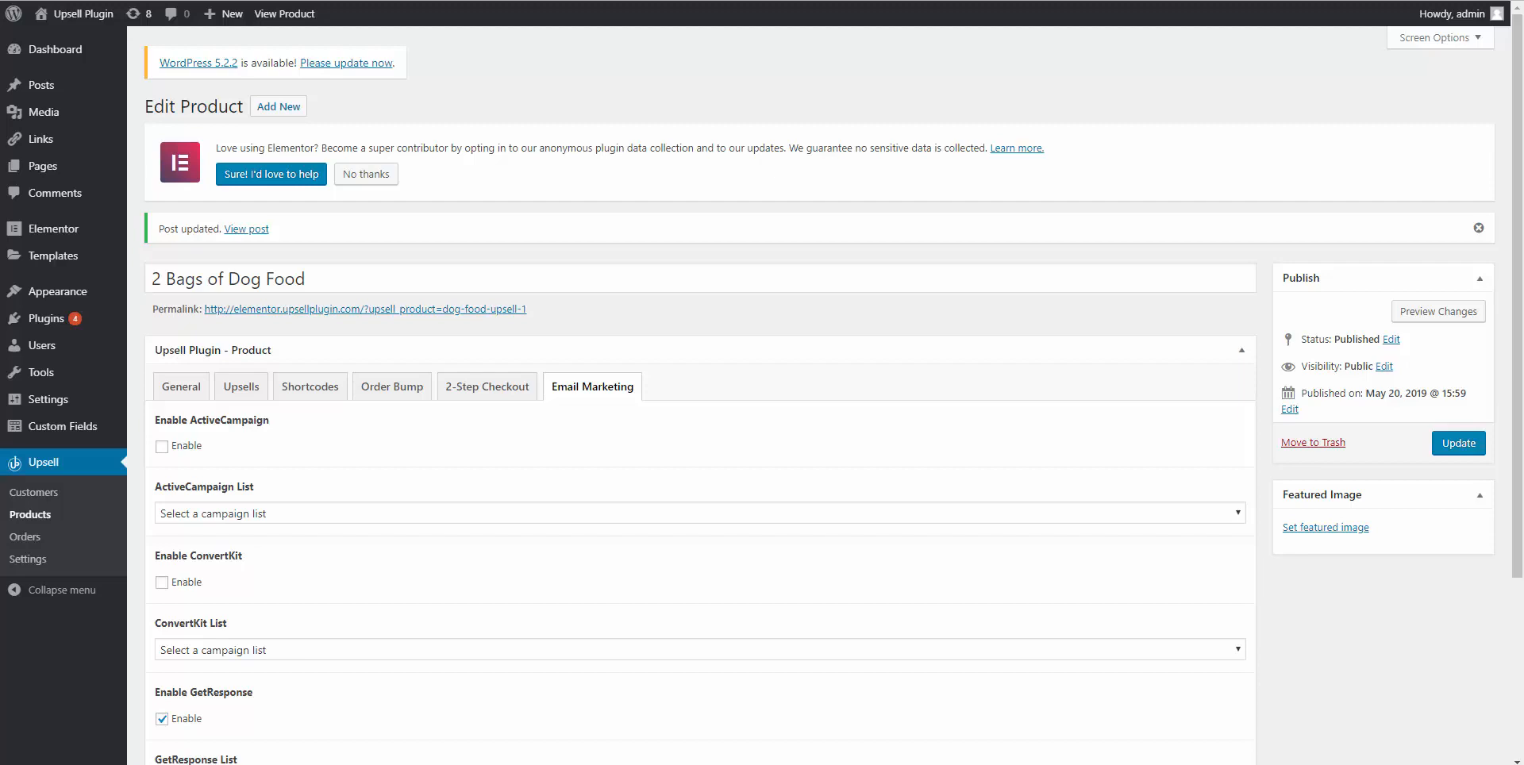
pyautogui.click(48, 520)
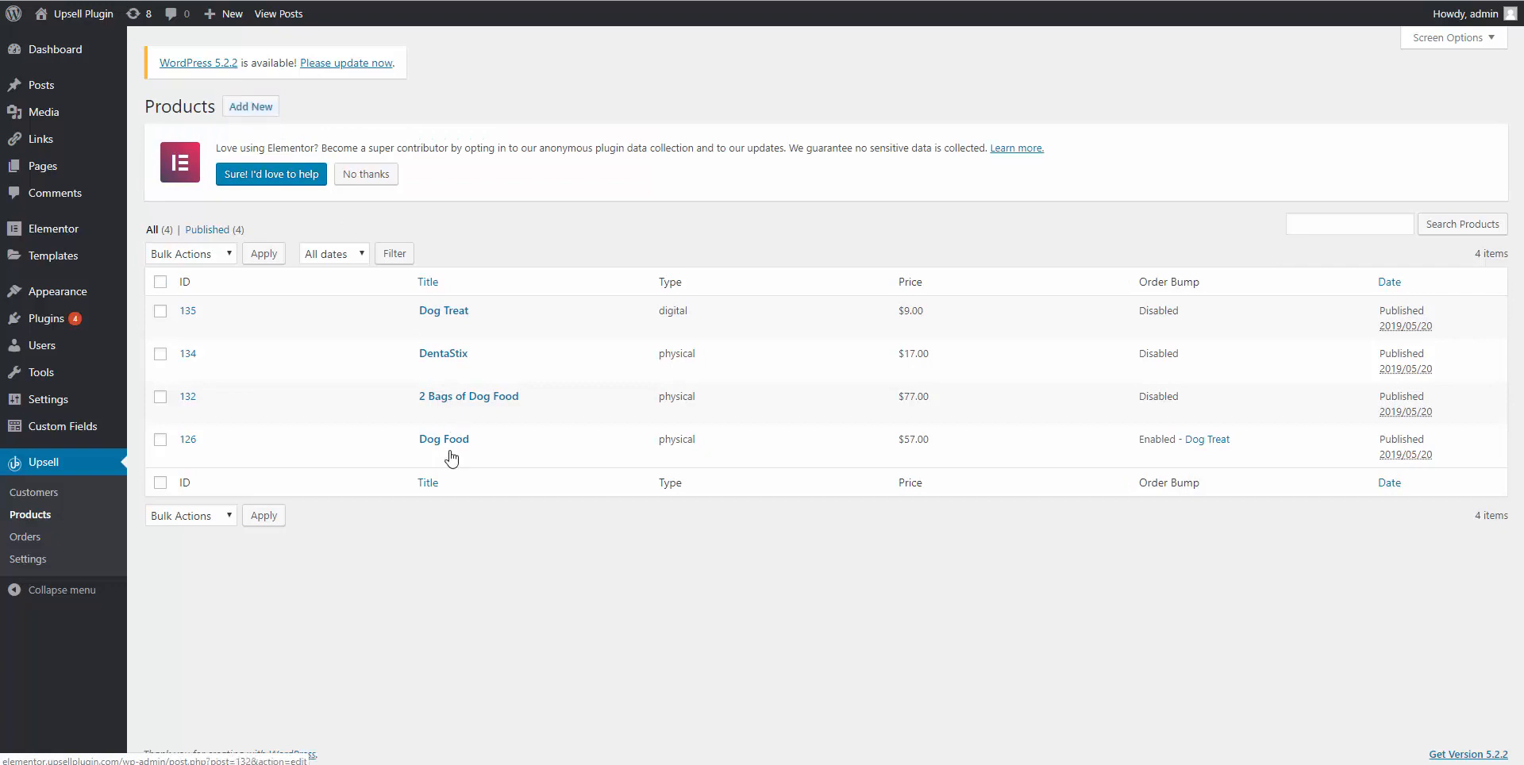
# Open DentaStix for editing and the Dog Food Downsell page in Elementor in a new tab.
pyautogui.click(459, 355)
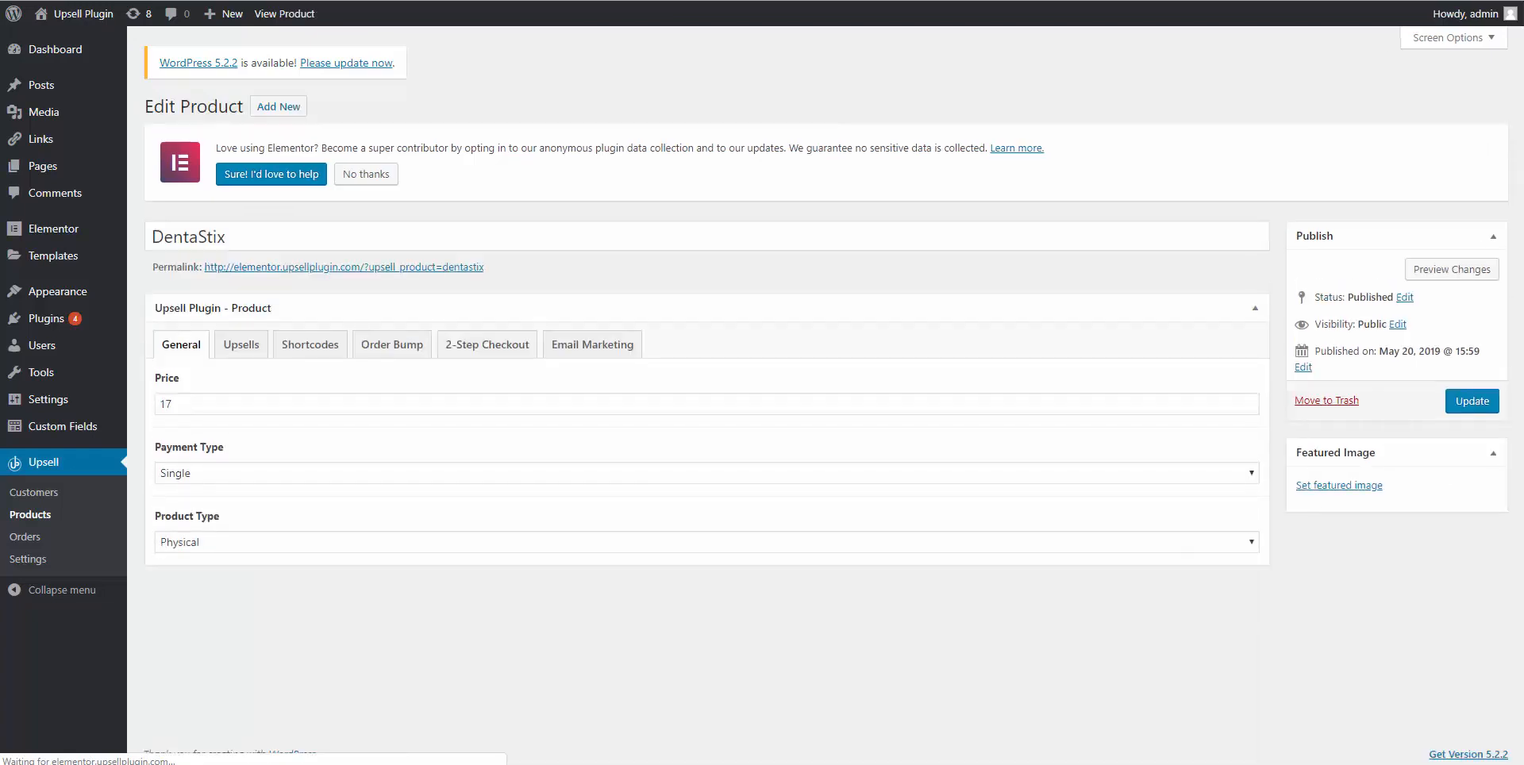
pyautogui.hotkey('ctrl', 'Tab')
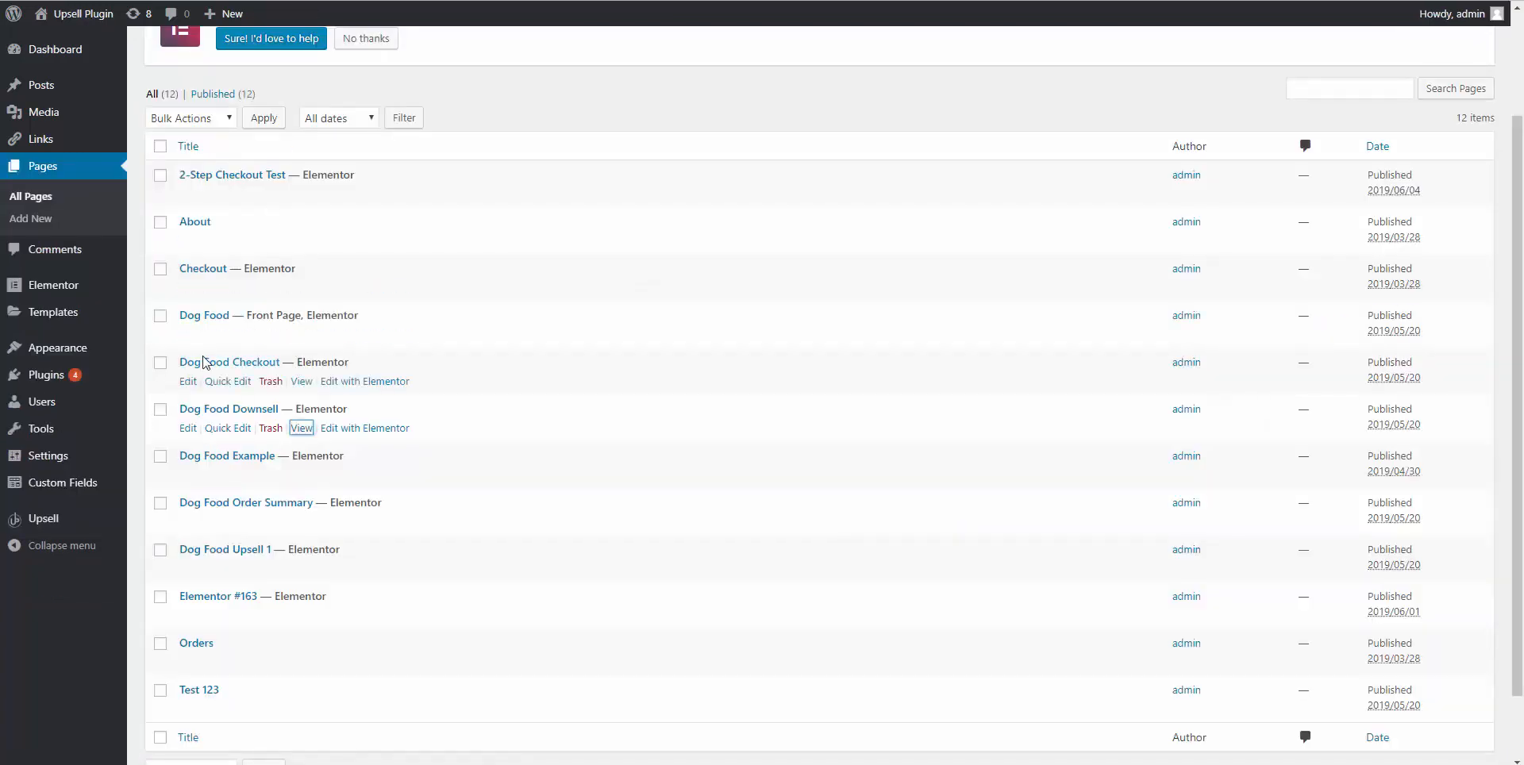
pyautogui.rightClick(332, 431)
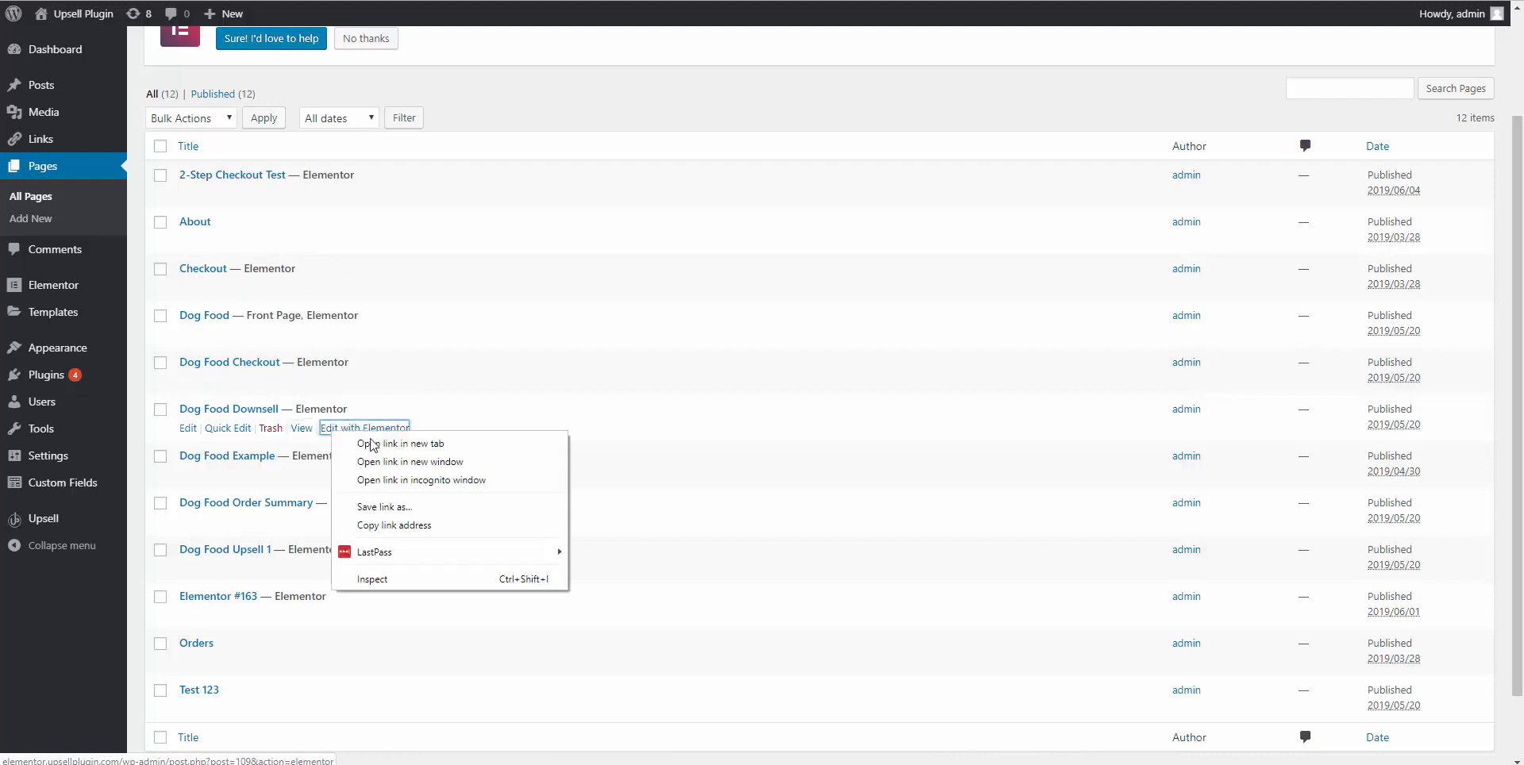
pyautogui.click(377, 443)
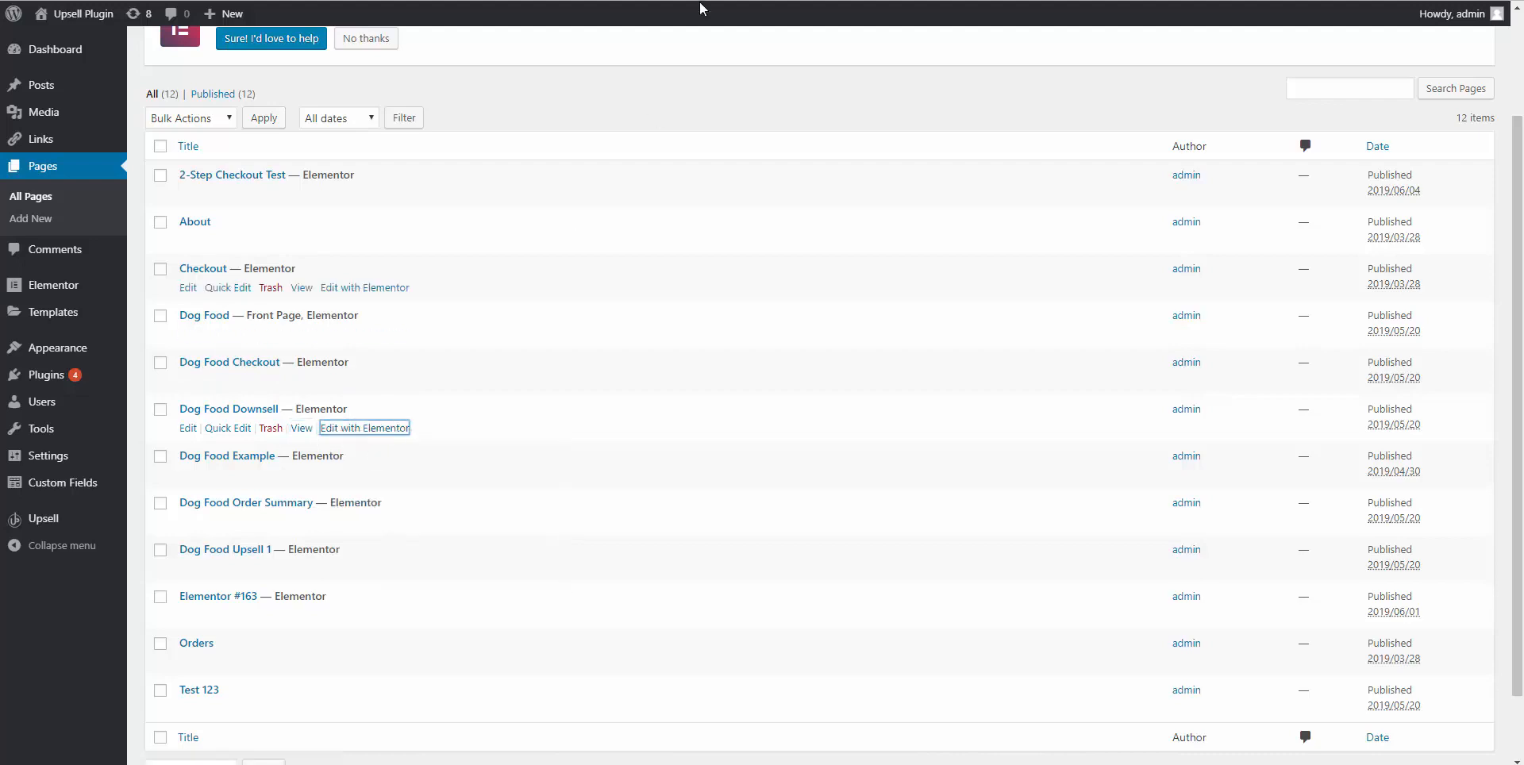
pyautogui.hotkey('ctrl', 'Tab')
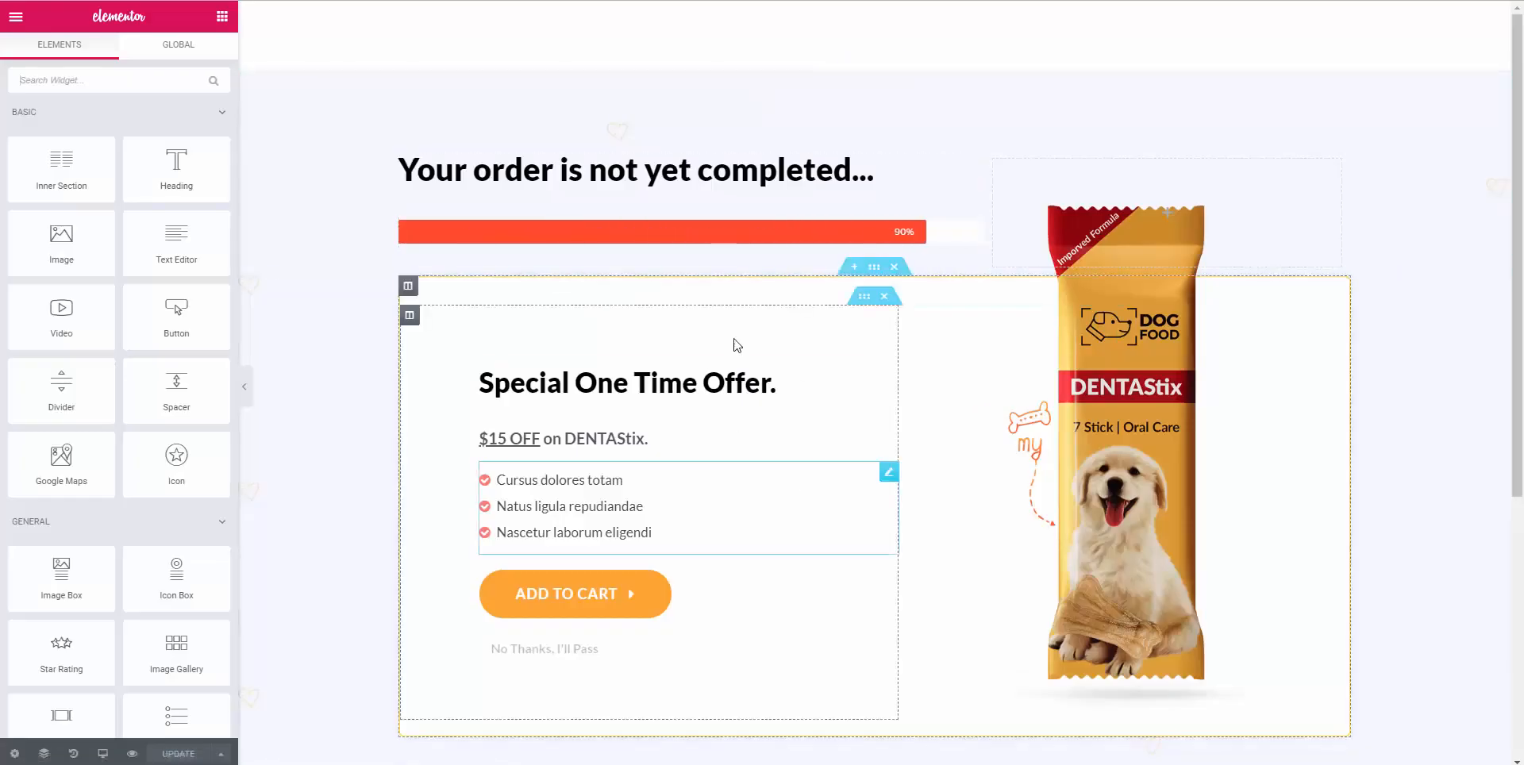
pyautogui.scroll(-1, 606, 582)
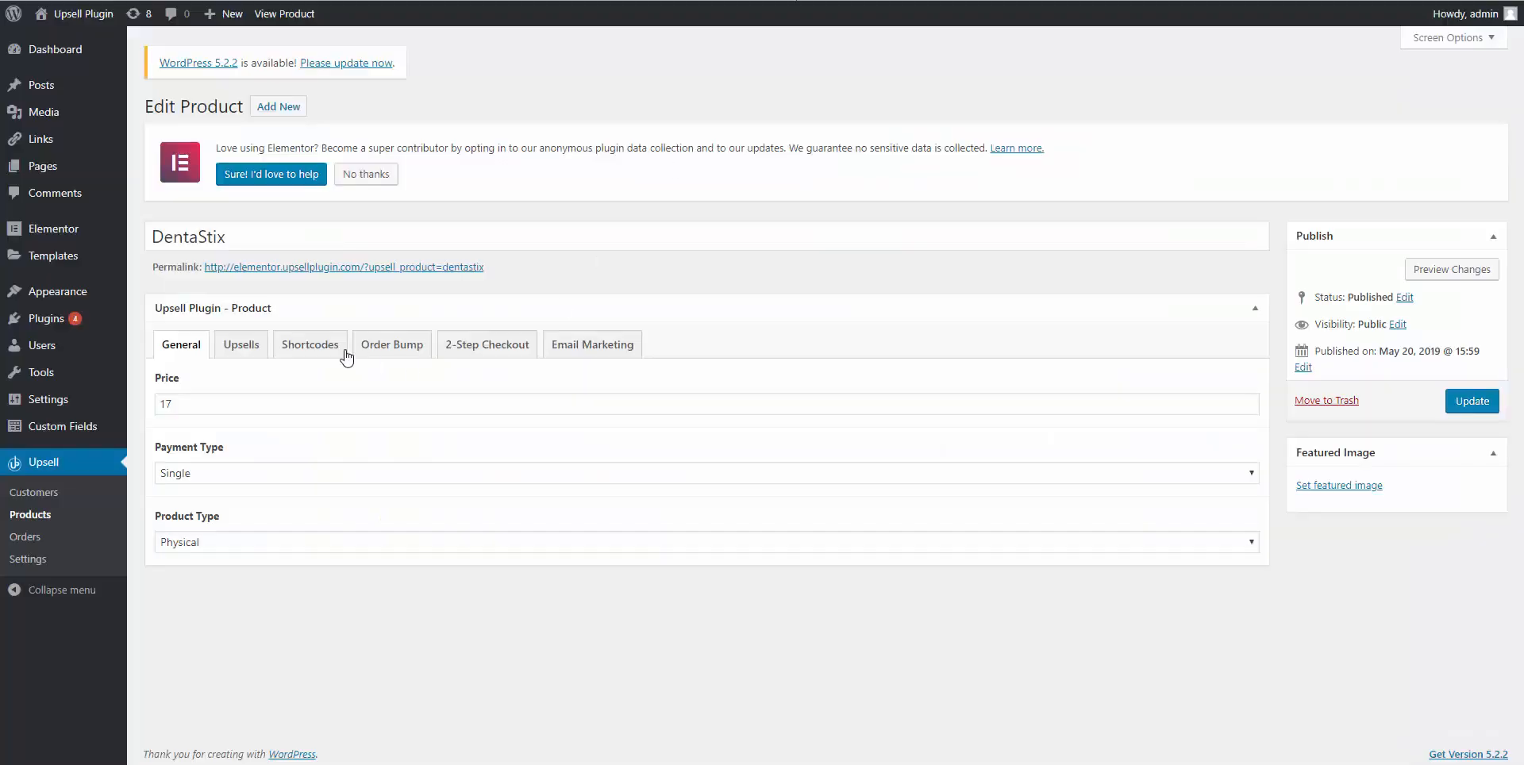
# Keep DentaStix as Single payment and Physical product, then show its upsell URL settings.
pyautogui.click(189, 474)
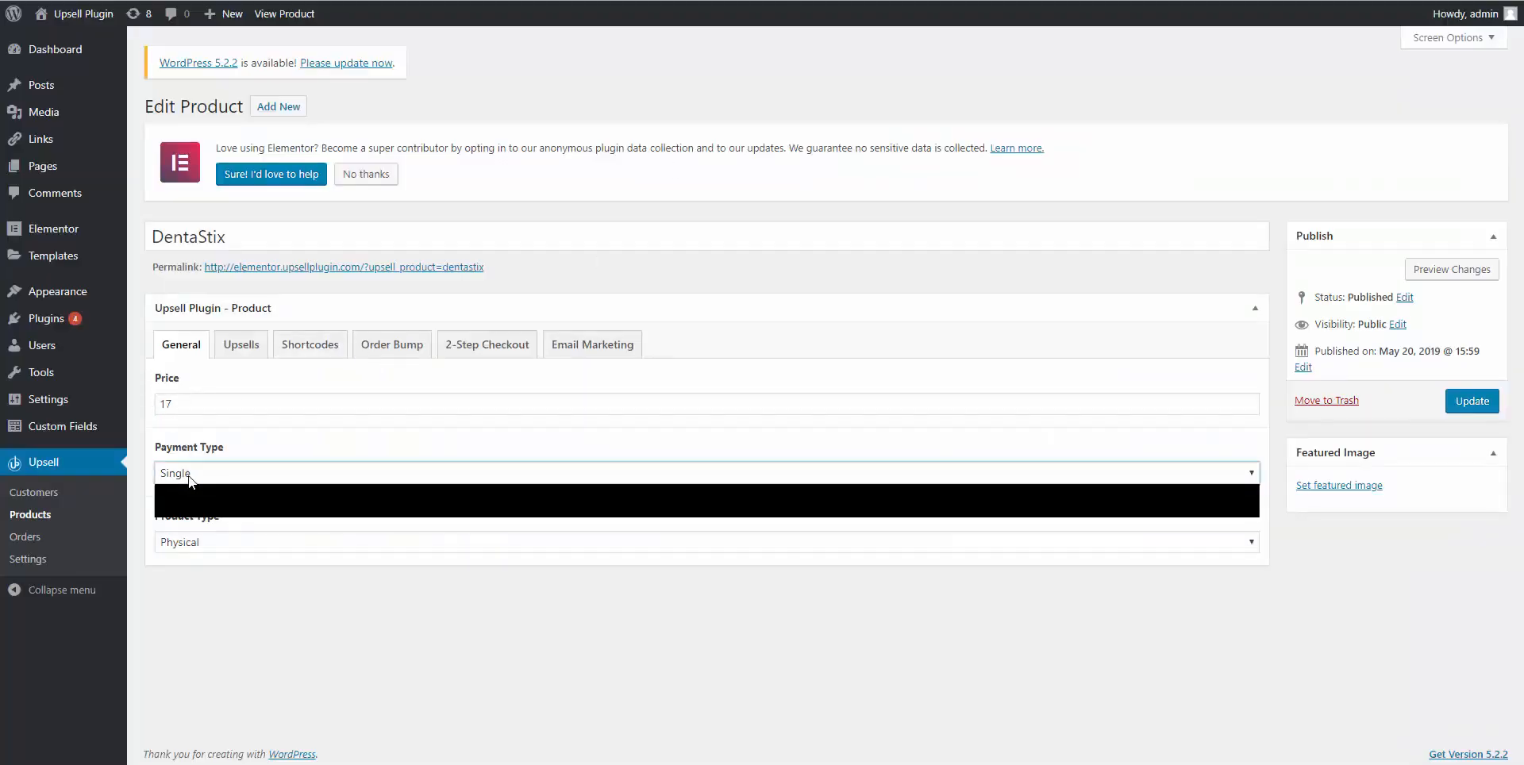
pyautogui.click(188, 474)
pyautogui.click(200, 551)
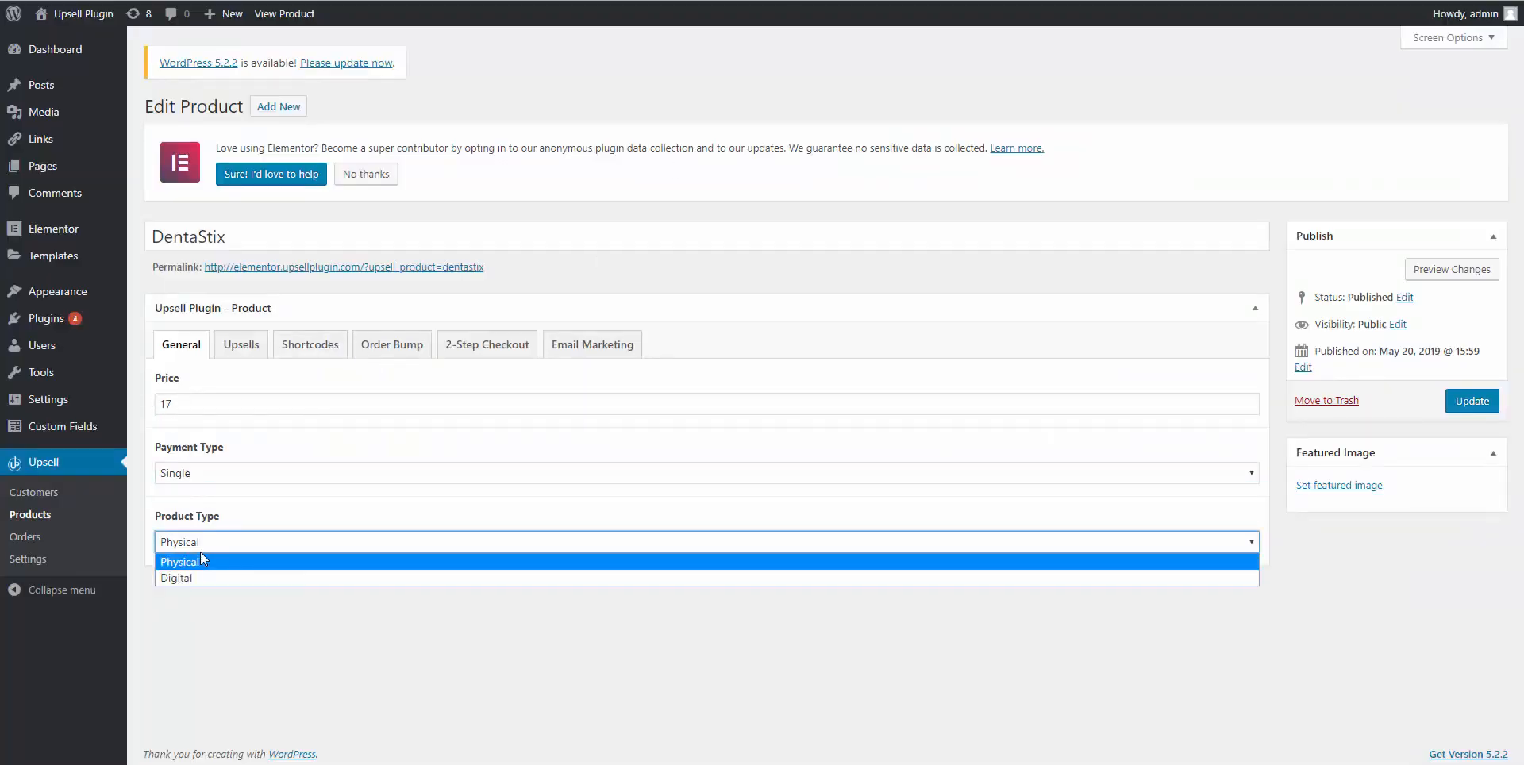
pyautogui.click(204, 558)
pyautogui.click(245, 346)
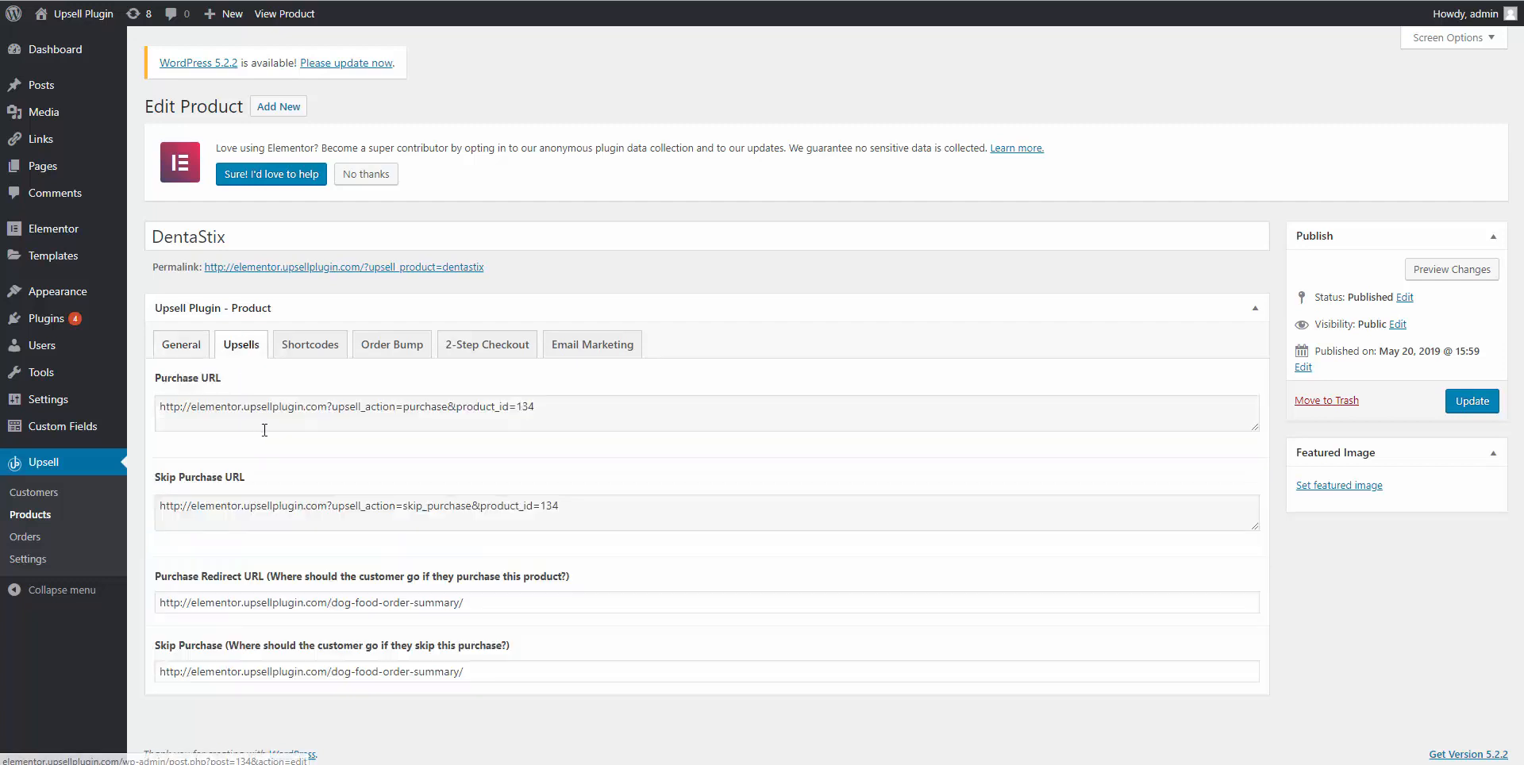
# Link the downsell page's ADD TO CART button to DentaStix's Purchase URL.
pyautogui.tripleClick(303, 416)
pyautogui.rightClick(302, 412)
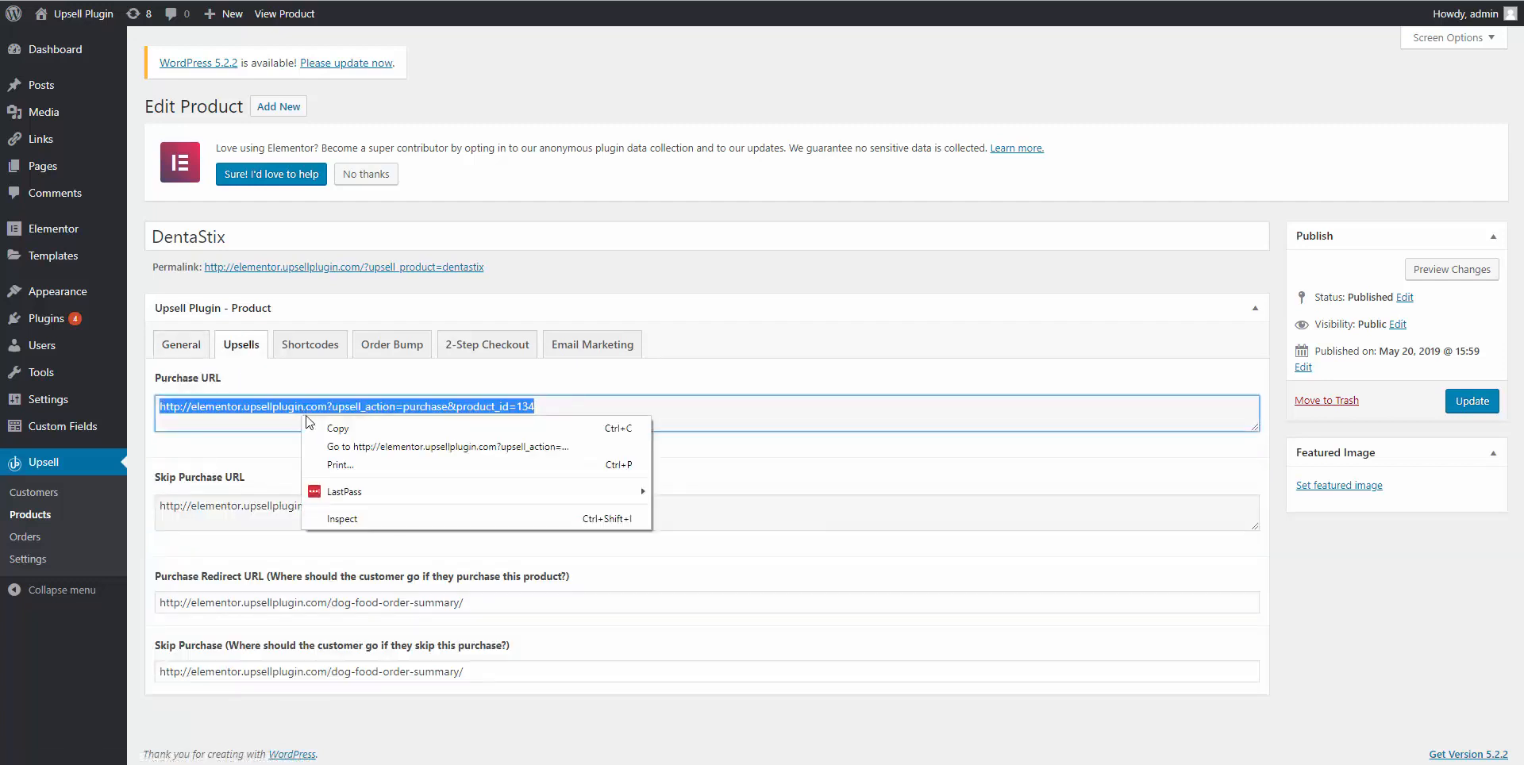
pyautogui.click(358, 416)
pyautogui.click(646, 1)
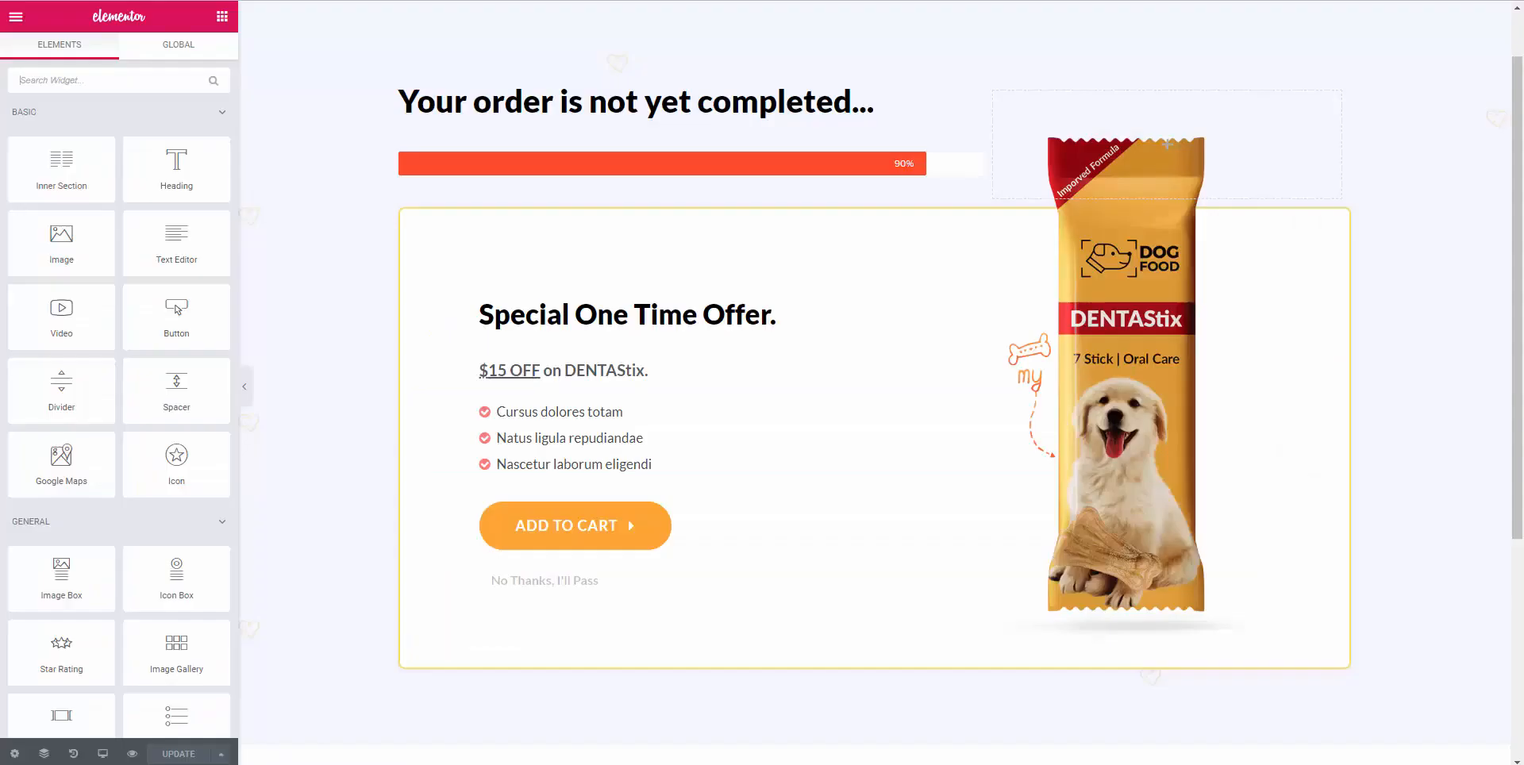
pyautogui.click(591, 536)
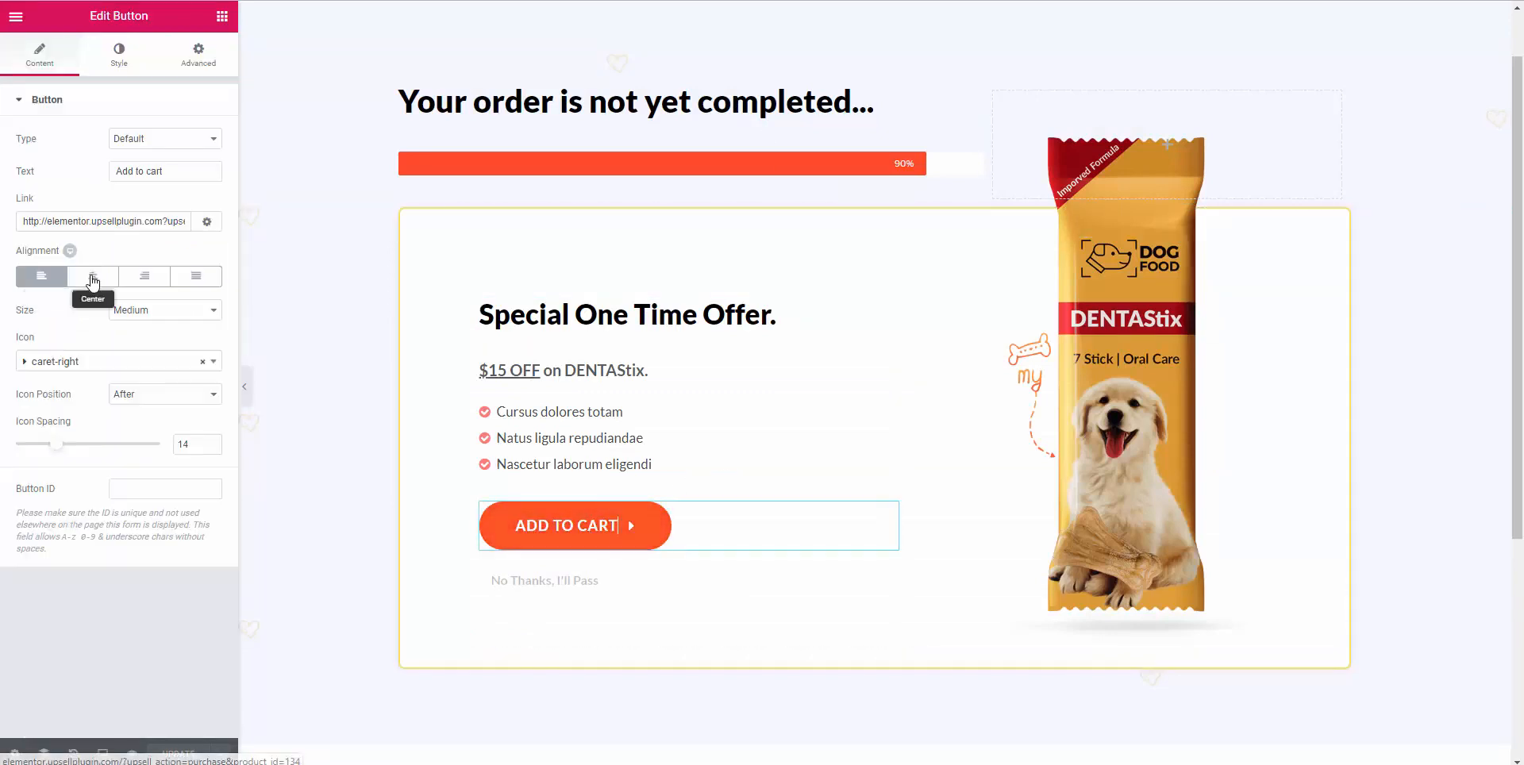
pyautogui.tripleClick(93, 220)
pyautogui.hotkey('ctrl', 'v')
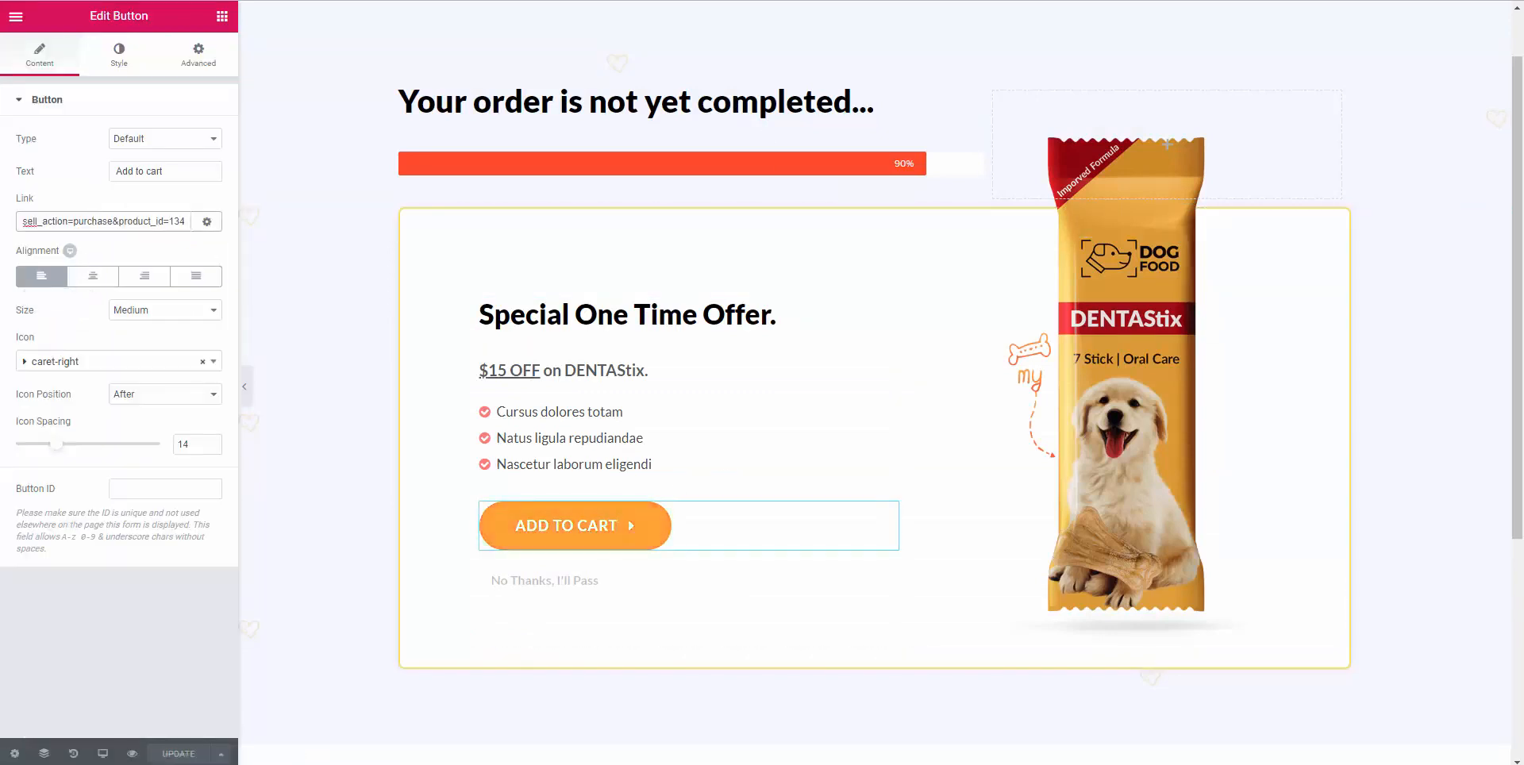
# Link the No Thanks, I'll Pass button to DentaStix's Skip Purchase URL.
pyautogui.click(697, 1)
pyautogui.tripleClick(251, 501)
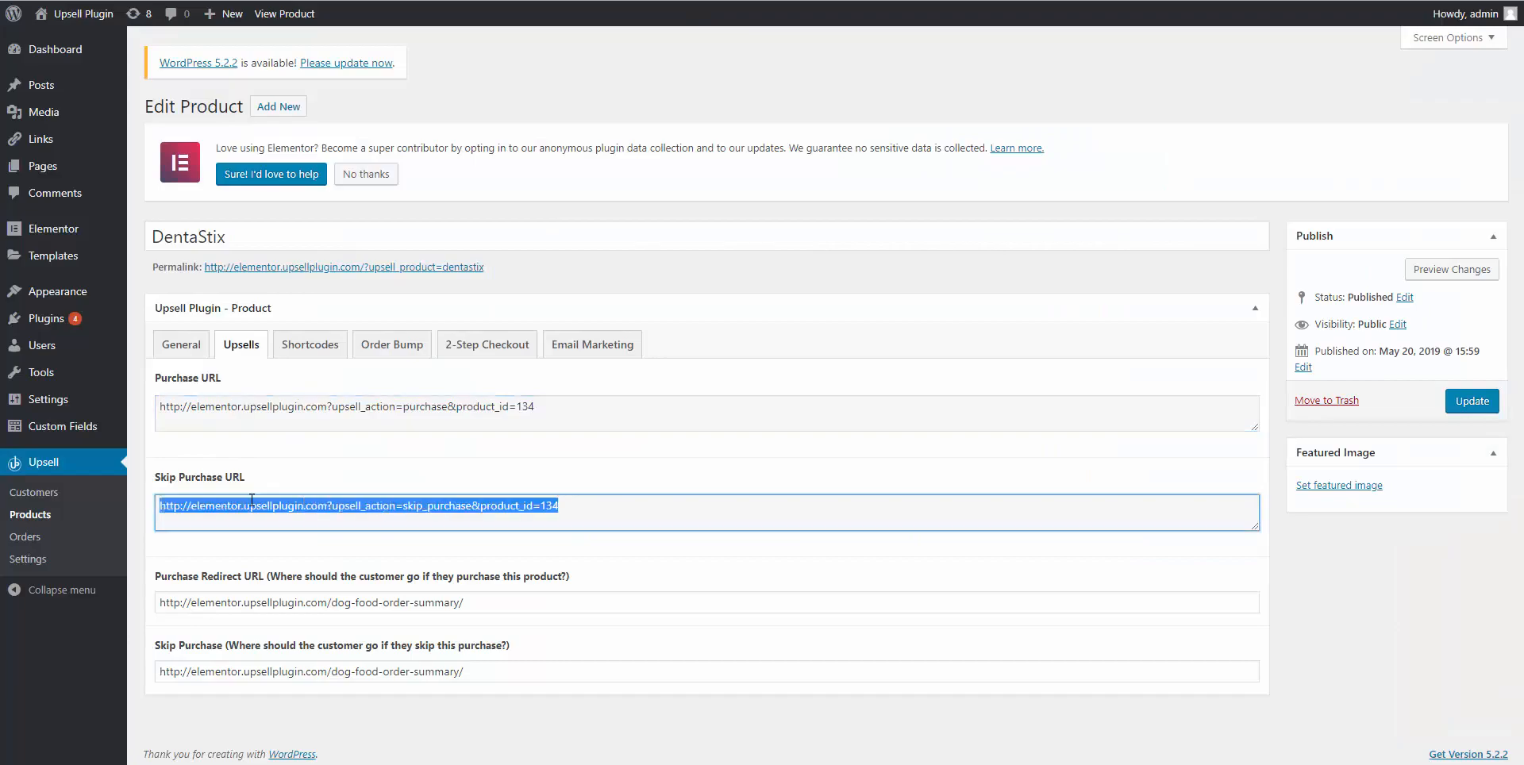
pyautogui.click(556, 0)
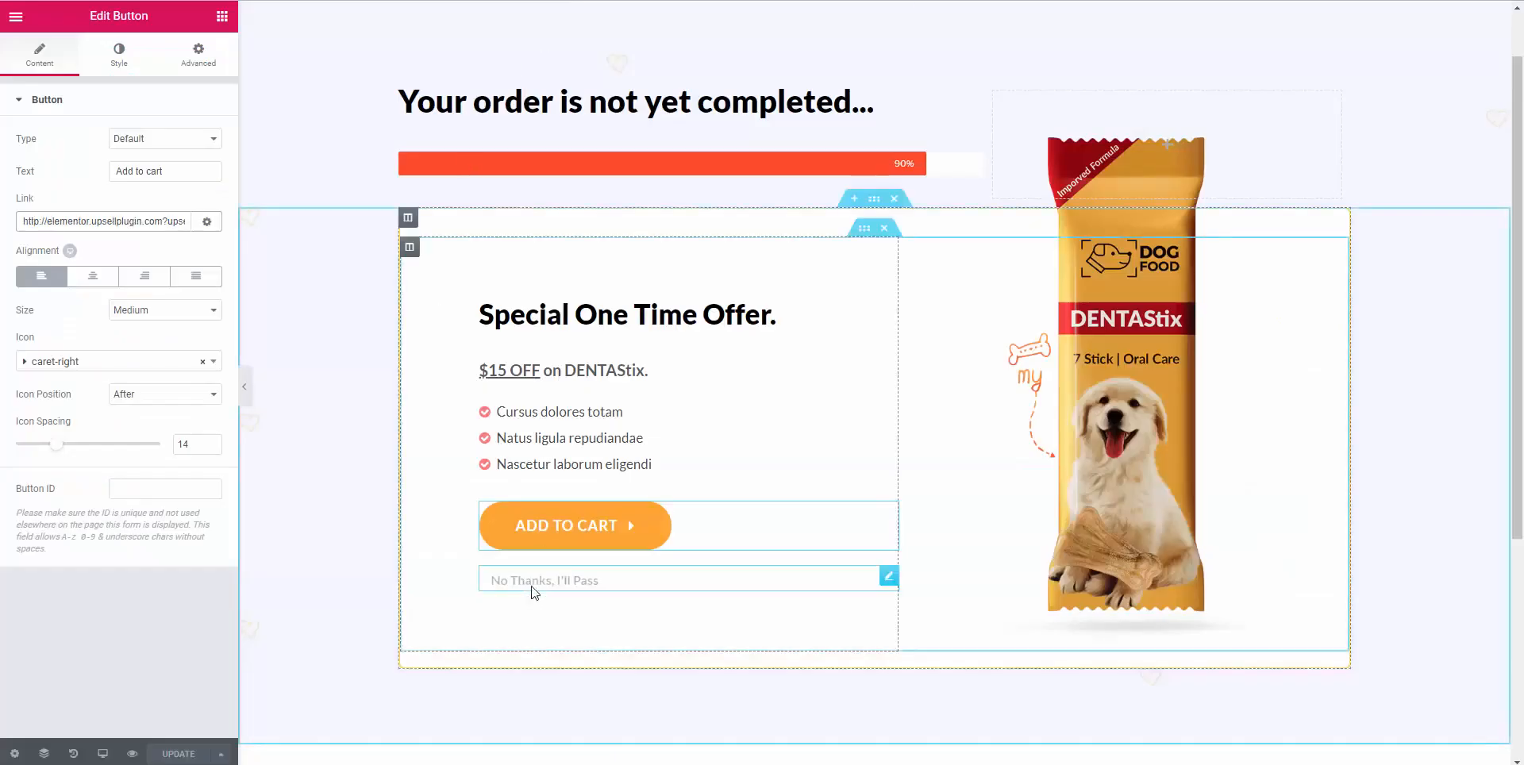
pyautogui.click(532, 589)
pyautogui.tripleClick(525, 581)
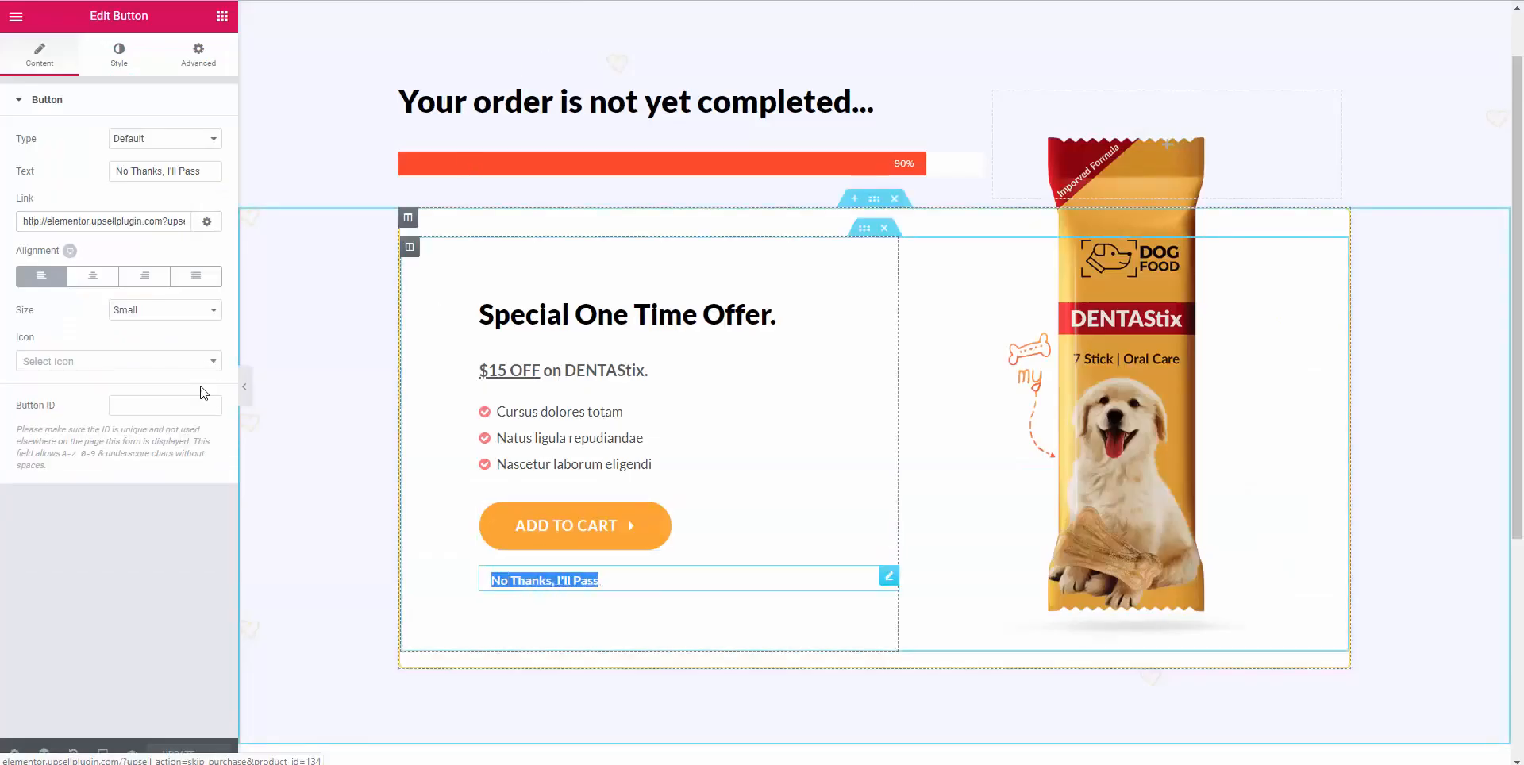
pyautogui.tripleClick(104, 230)
pyautogui.hotkey('ctrl', 'v')
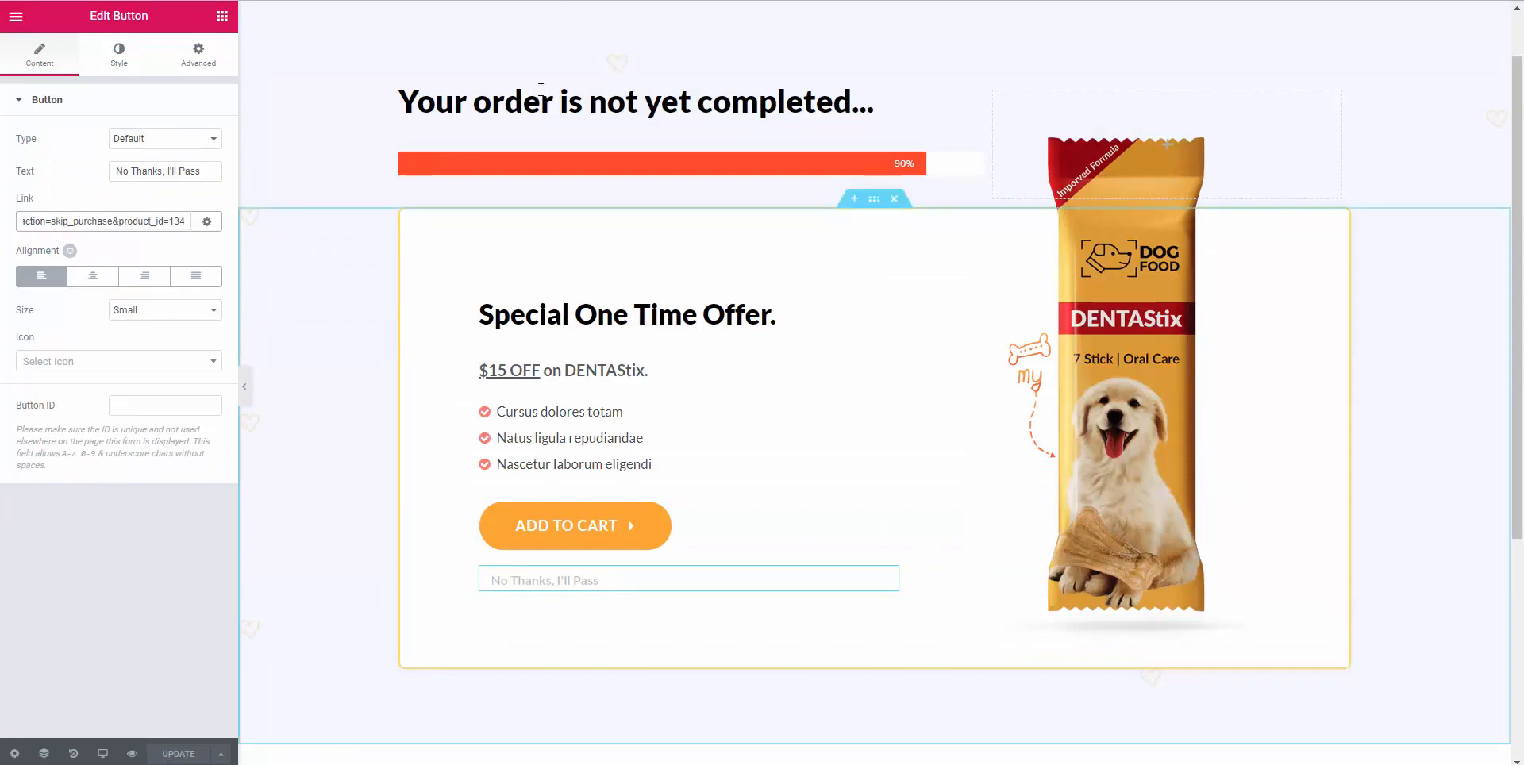
# Copy the web address of the published Dog Food Order Summary page.
pyautogui.hotkey('ctrl', 'Tab')
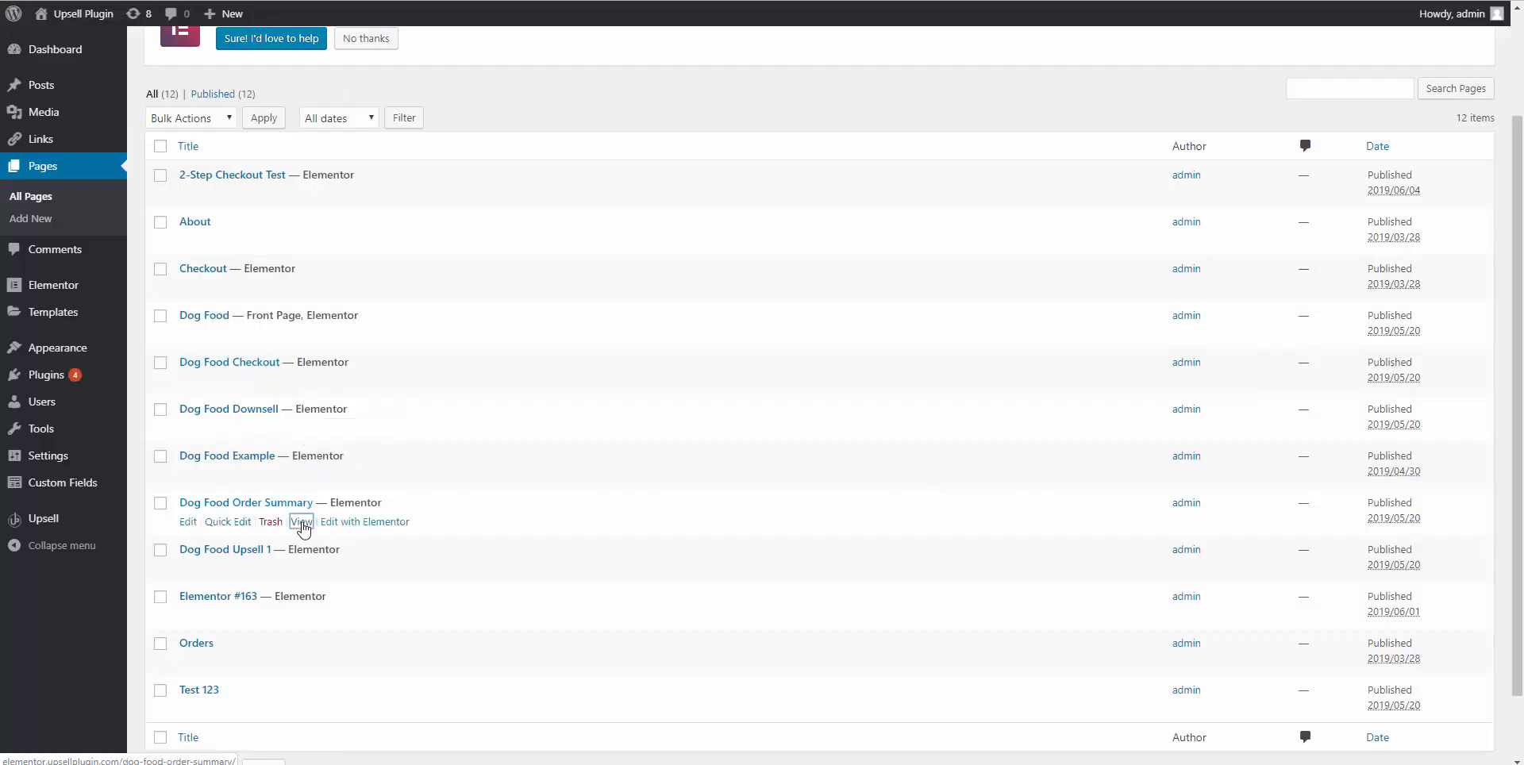
pyautogui.rightClick(301, 521)
pyautogui.click(342, 534)
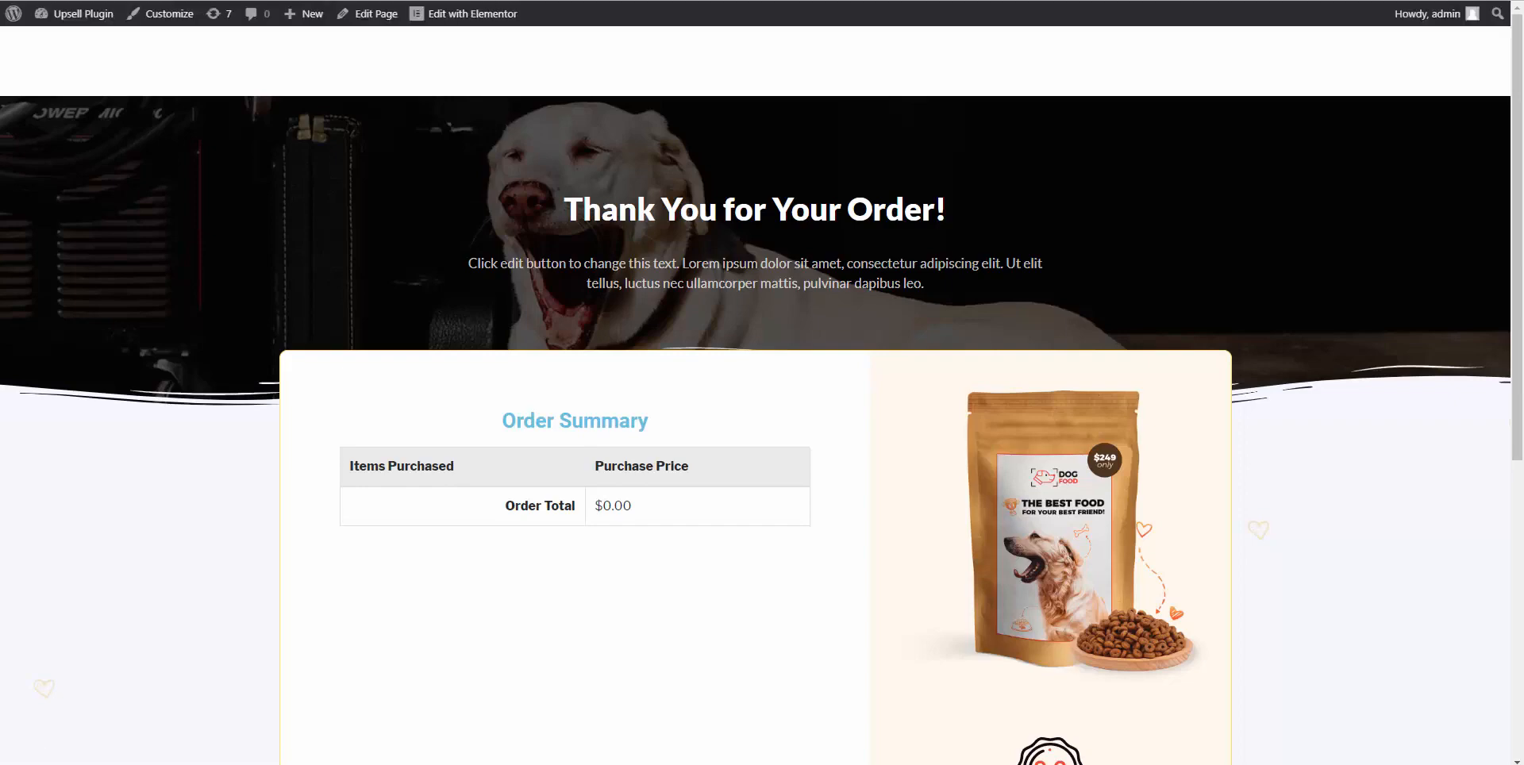
pyautogui.rightClick(482, 0)
pyautogui.click(517, 81)
# Set DentaStix's Purchase Redirect URL and Skip Purchase URL to the order summary address.
pyautogui.click(853, 0)
pyautogui.click(441, 602)
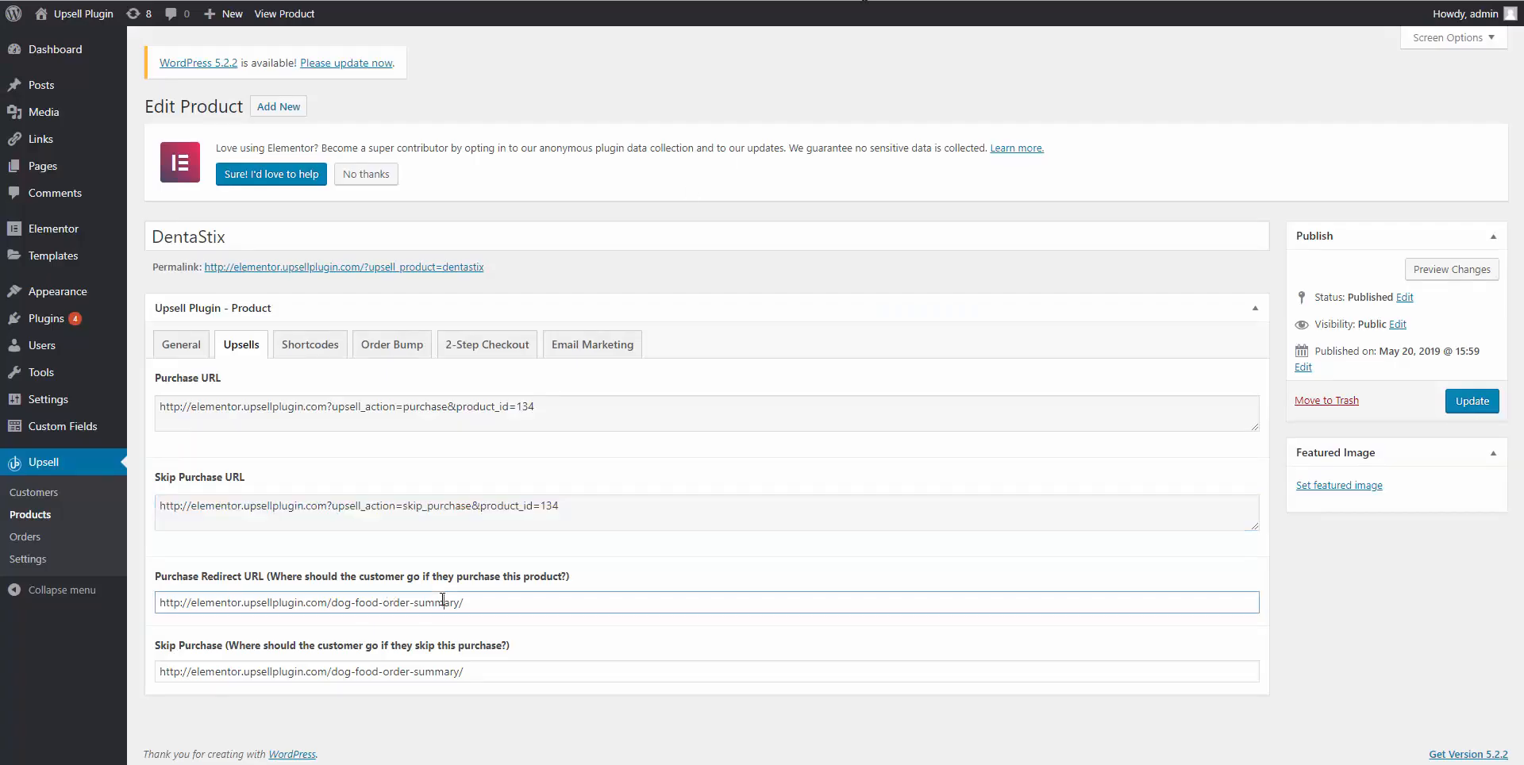
pyautogui.hotkey('ctrl', 'a')
pyautogui.hotkey('ctrl', 'v')
pyautogui.doubleClick(437, 671)
pyautogui.hotkey('ctrl', 'a')
pyautogui.hotkey('ctrl', 'v')
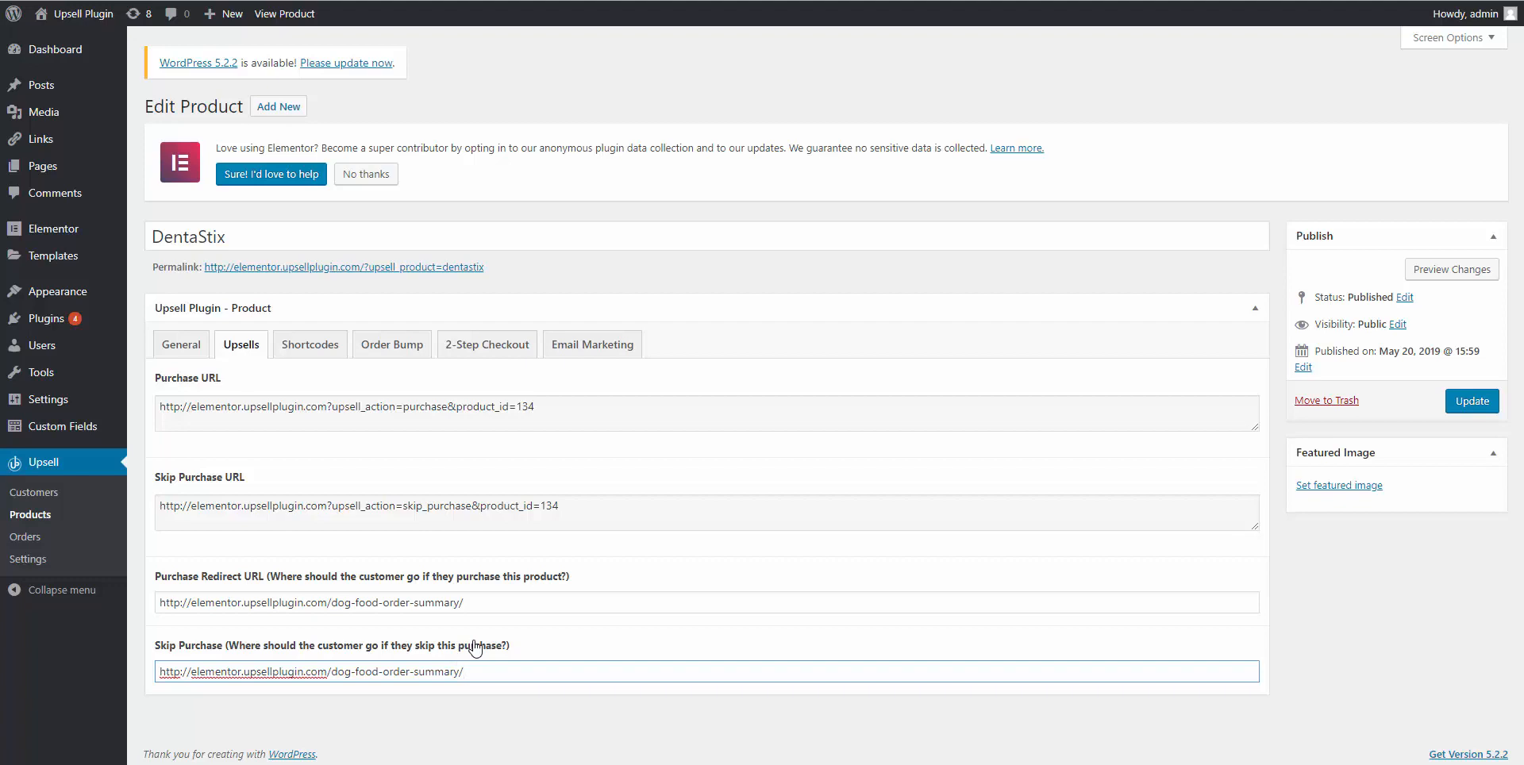
# Save DentaStix with GetResponse enabled on the dog_food_dentasrix list.
pyautogui.click(618, 346)
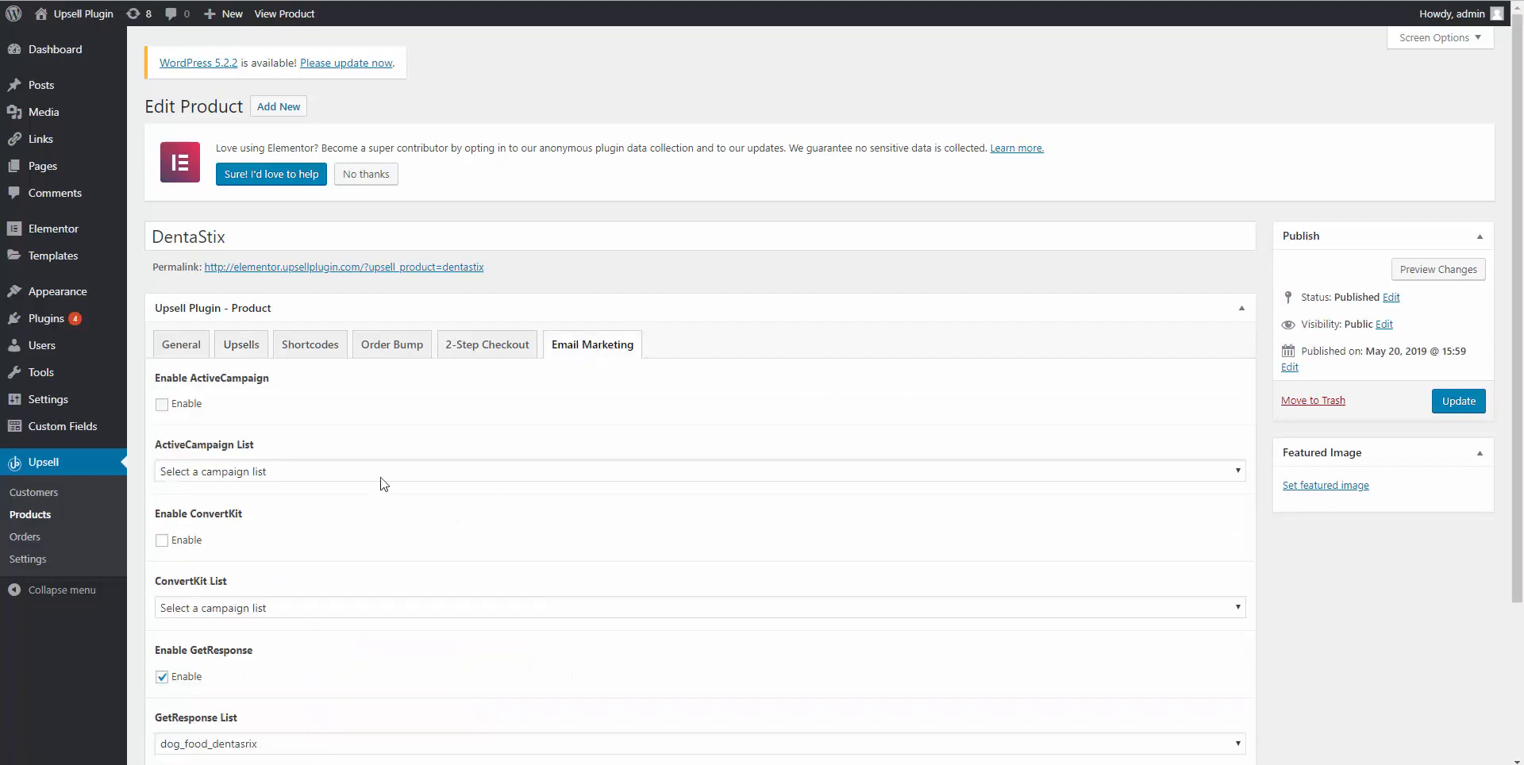
pyautogui.scroll(-3, 385, 484)
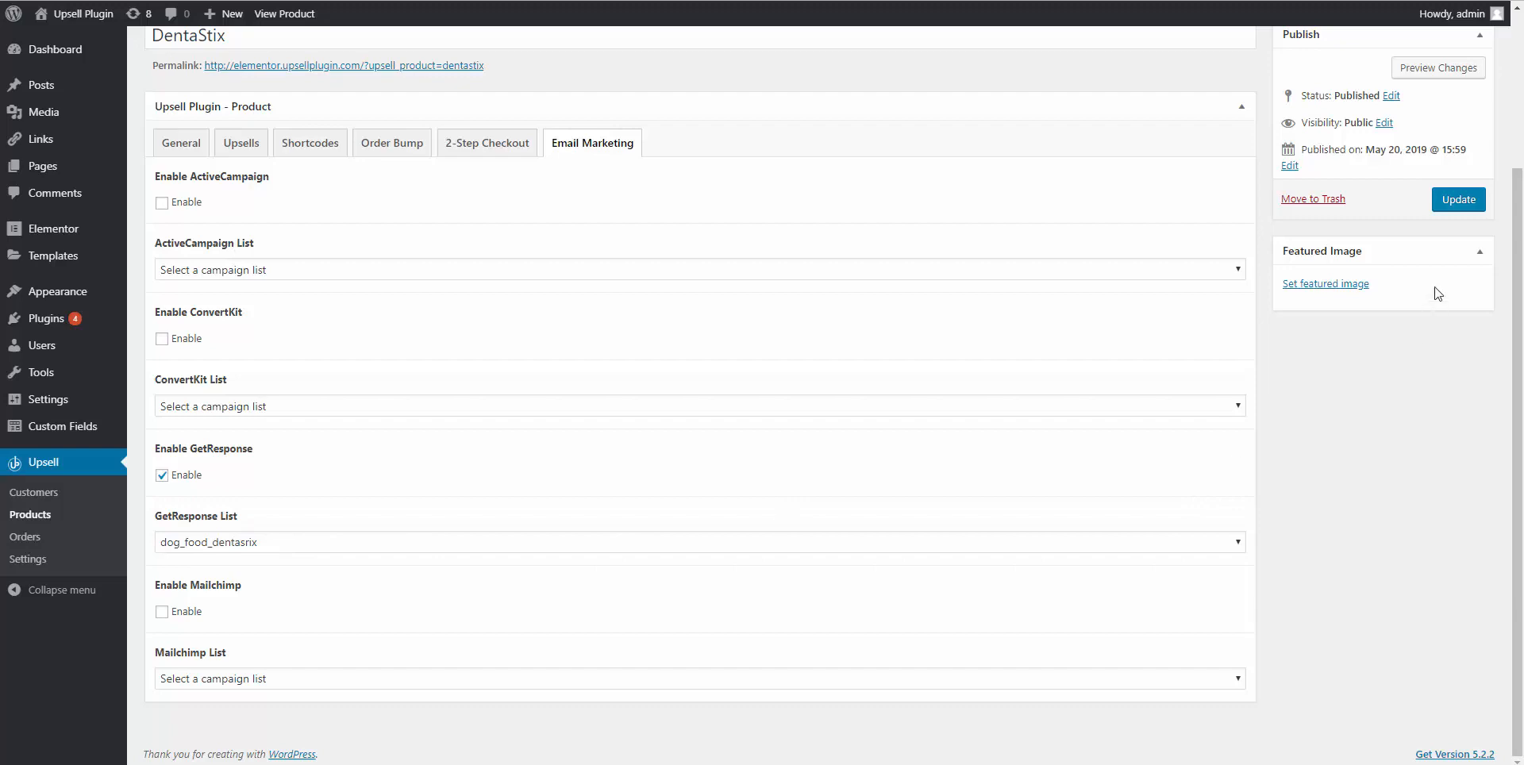
pyautogui.click(1473, 209)
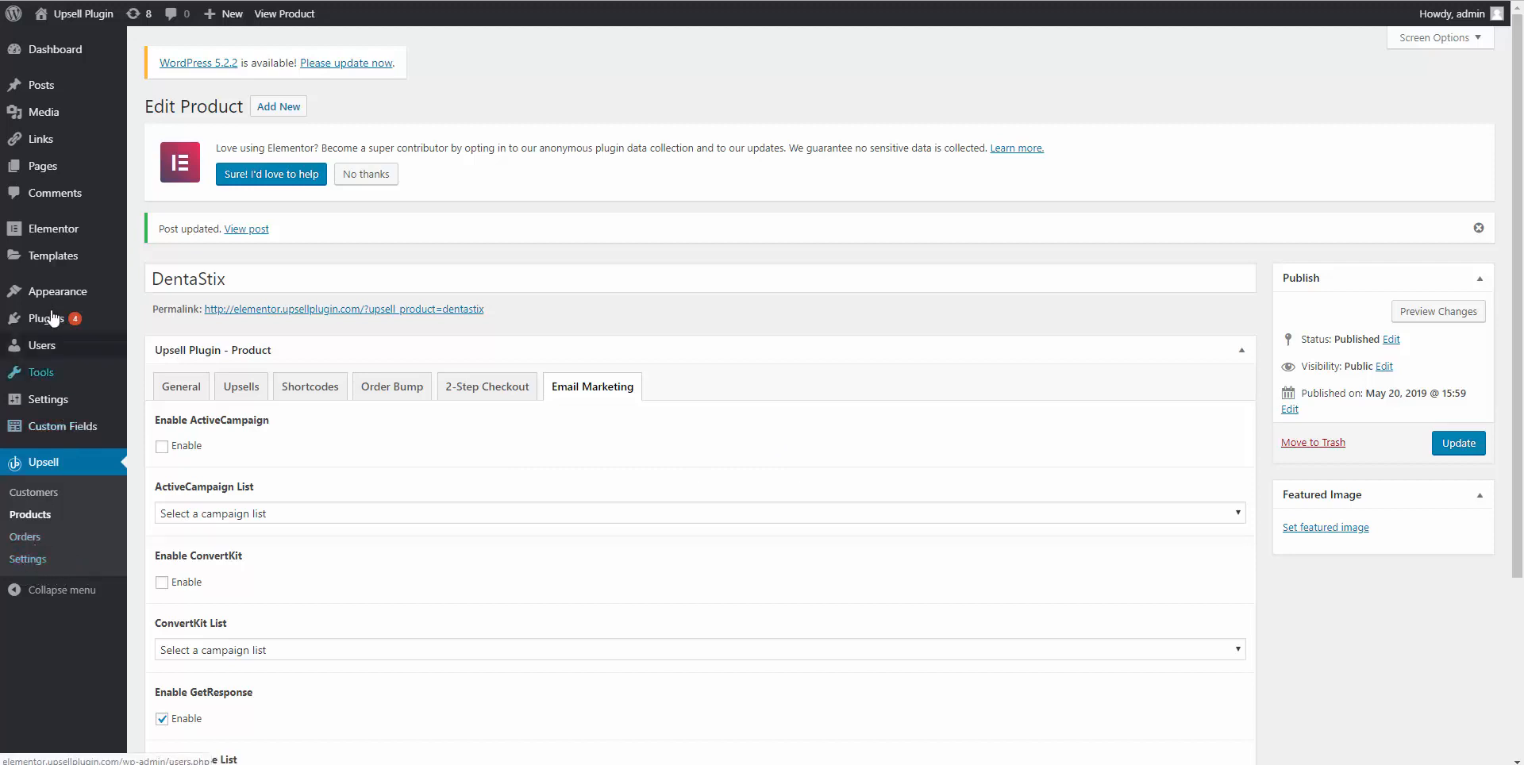
pyautogui.moveTo(83, 244)
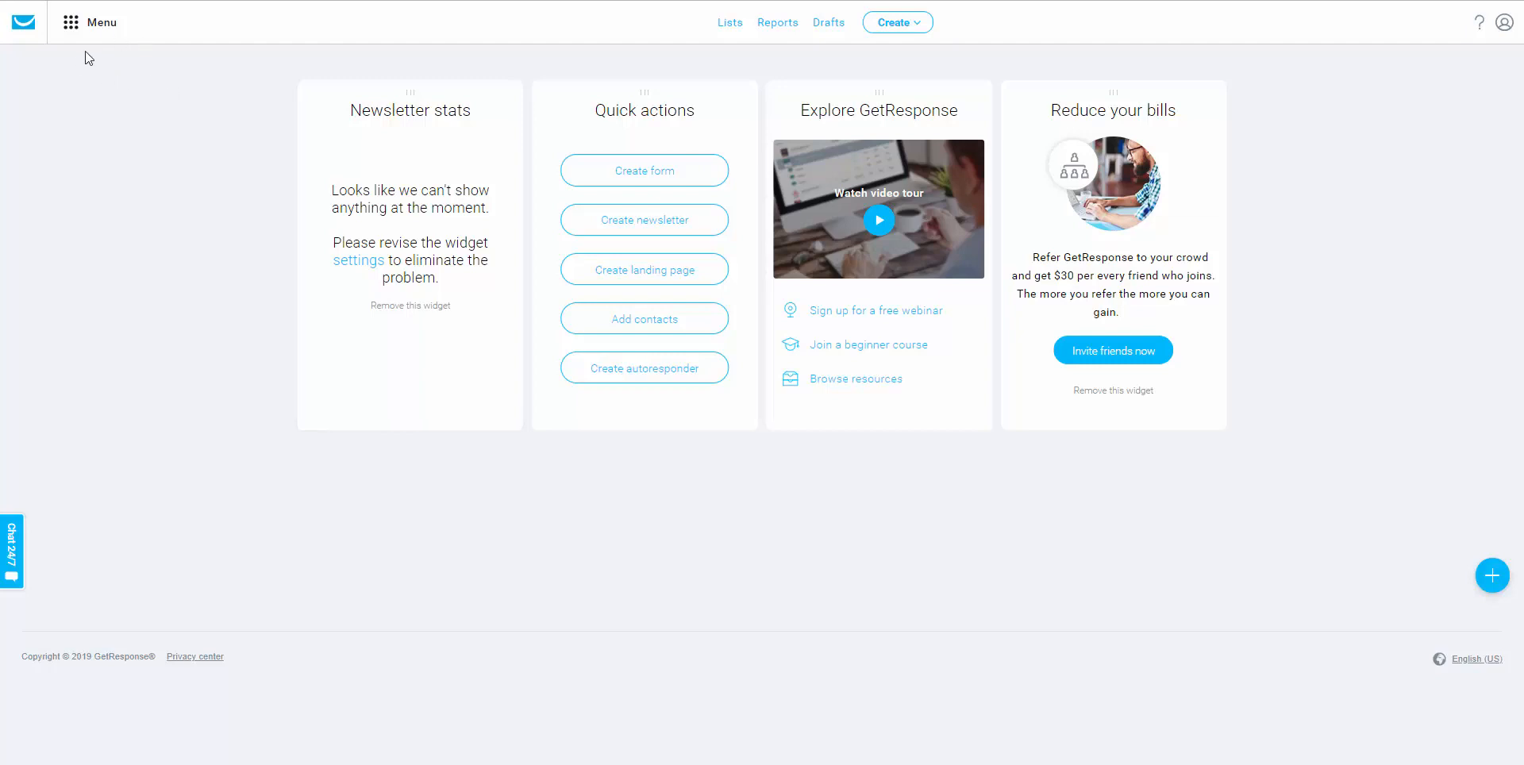
# Go to GetResponse Automation and start creating a new workflow.
pyautogui.click(75, 30)
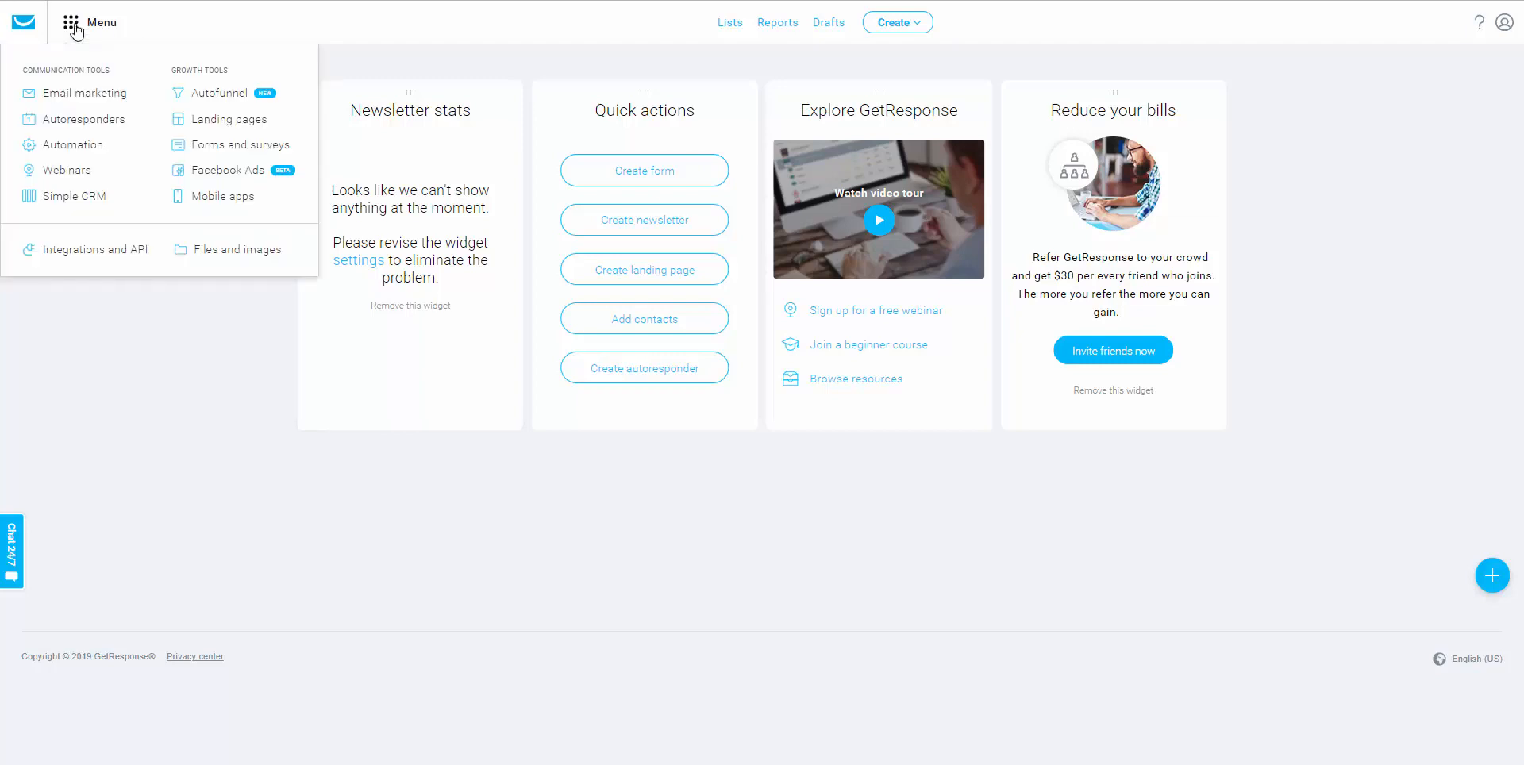
pyautogui.click(67, 145)
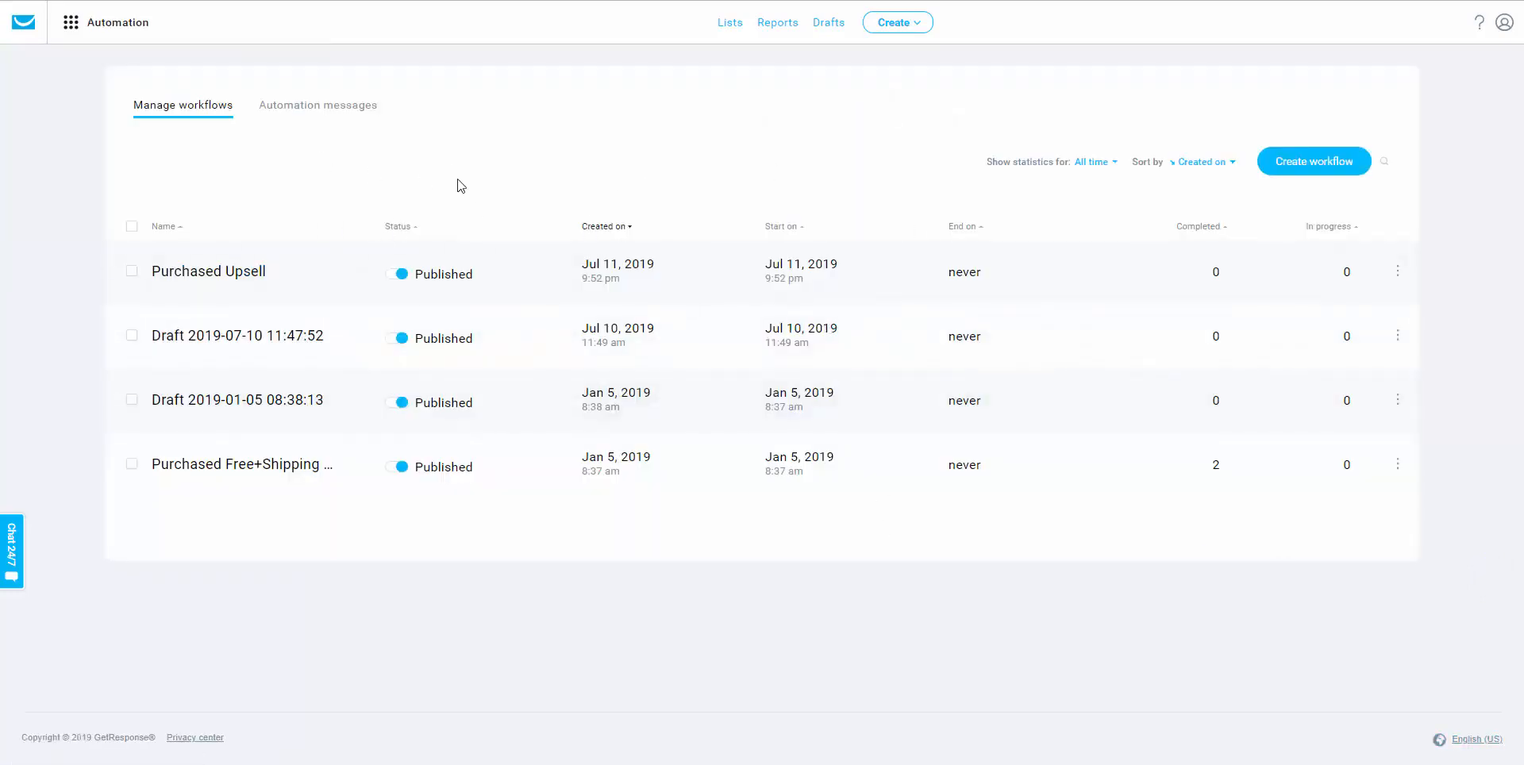
pyautogui.click(1294, 167)
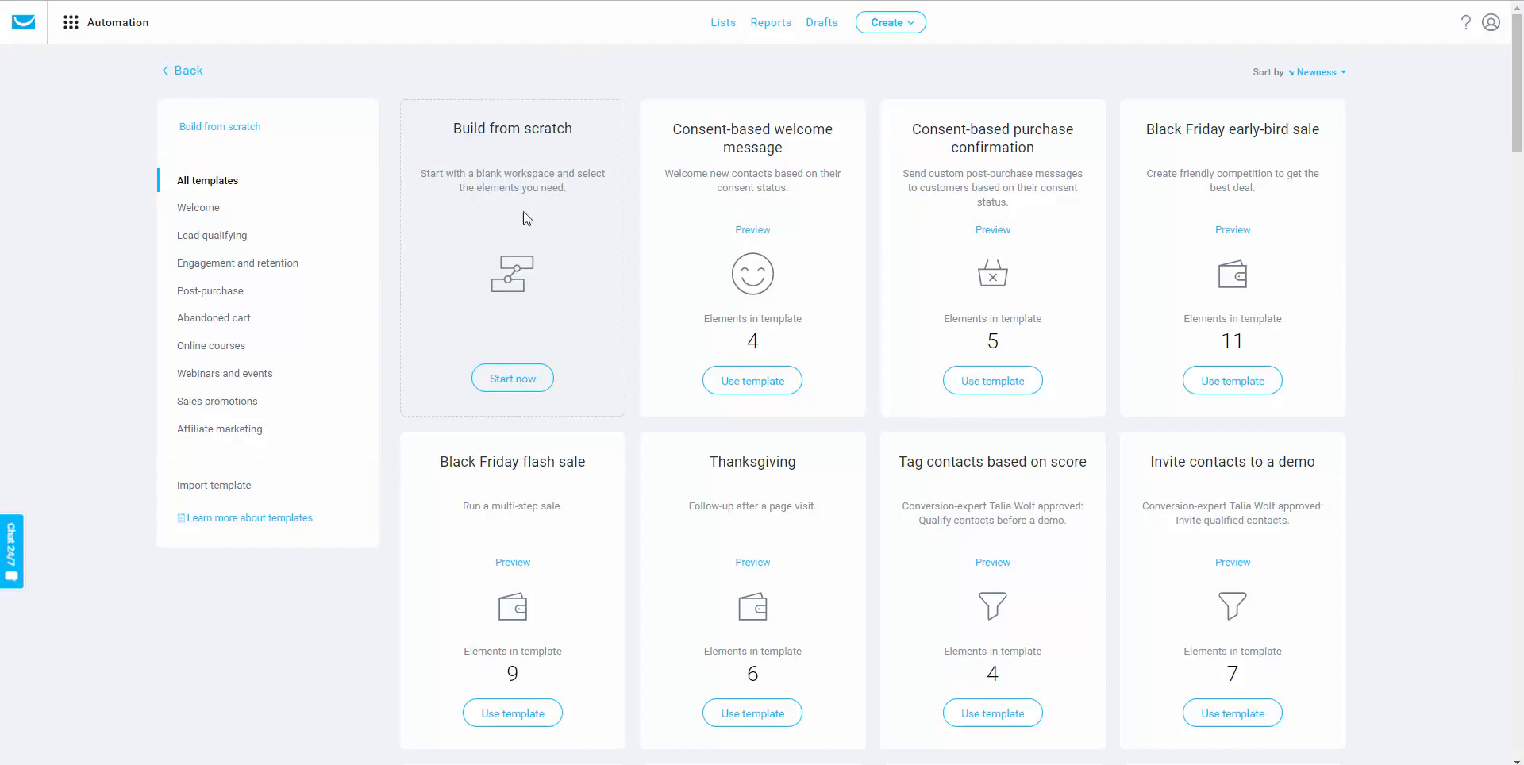
# Build a workflow from scratch triggered when contacts subscribe to the dog_food_upsell list.
pyautogui.click(516, 385)
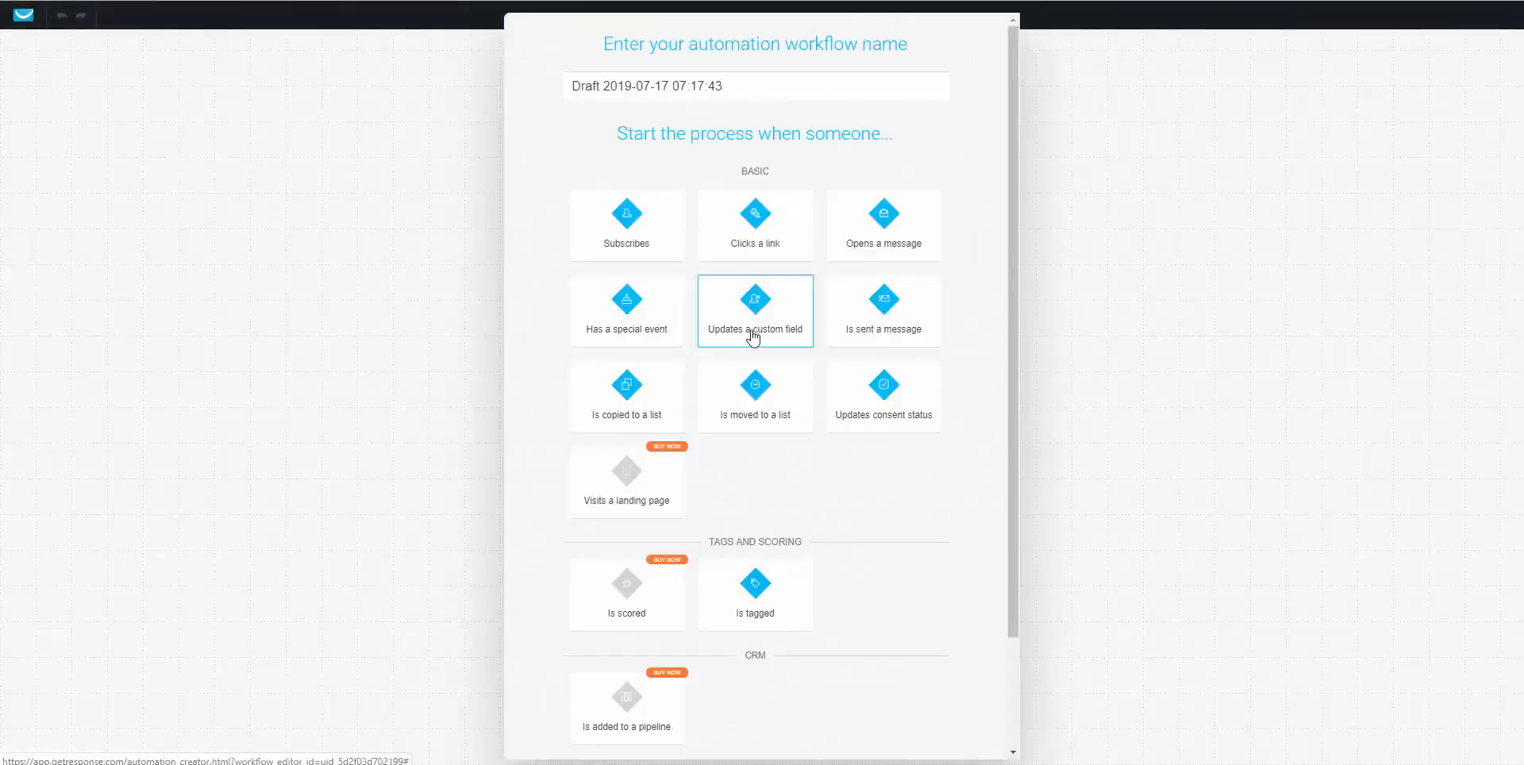
pyautogui.click(651, 244)
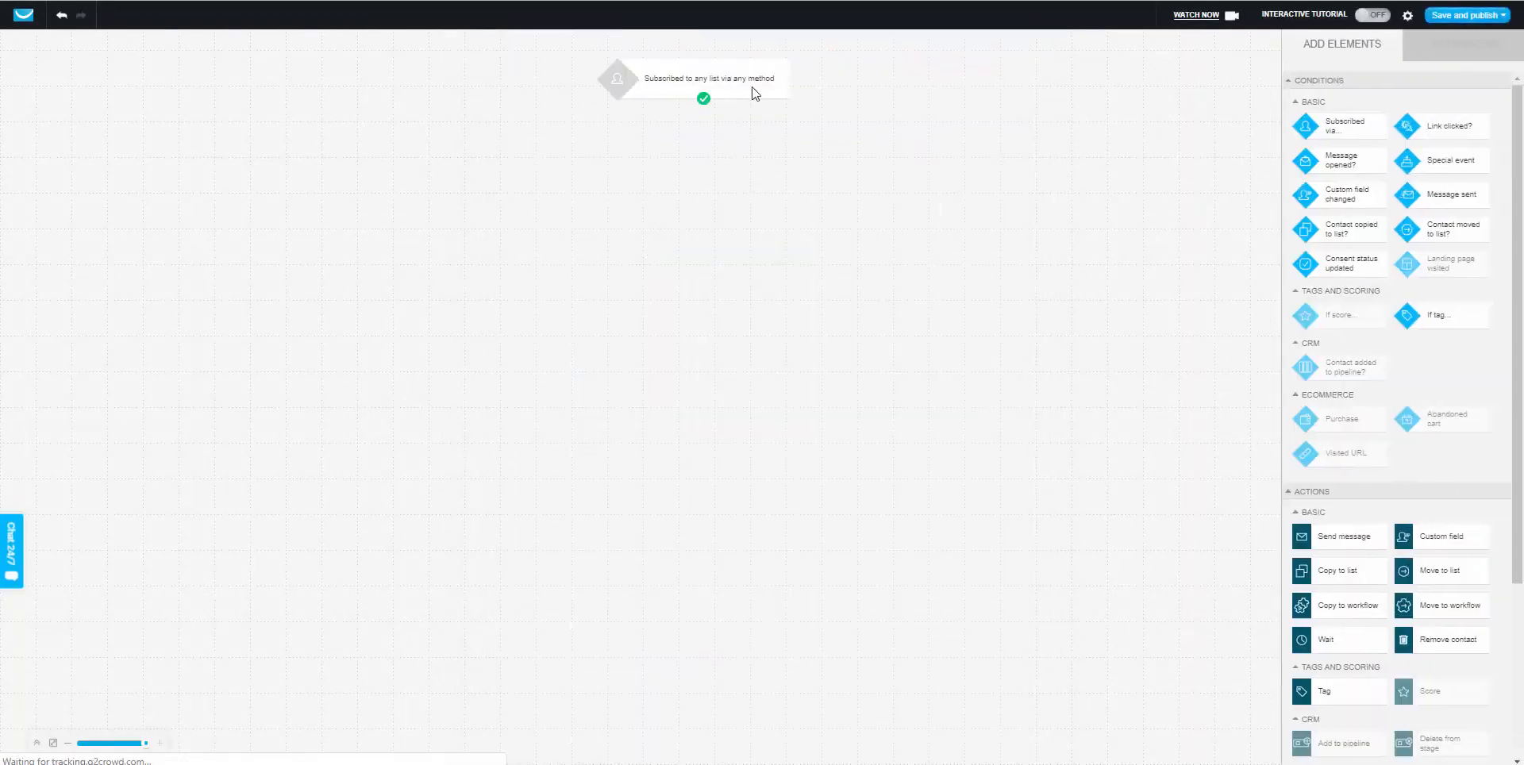
pyautogui.click(711, 83)
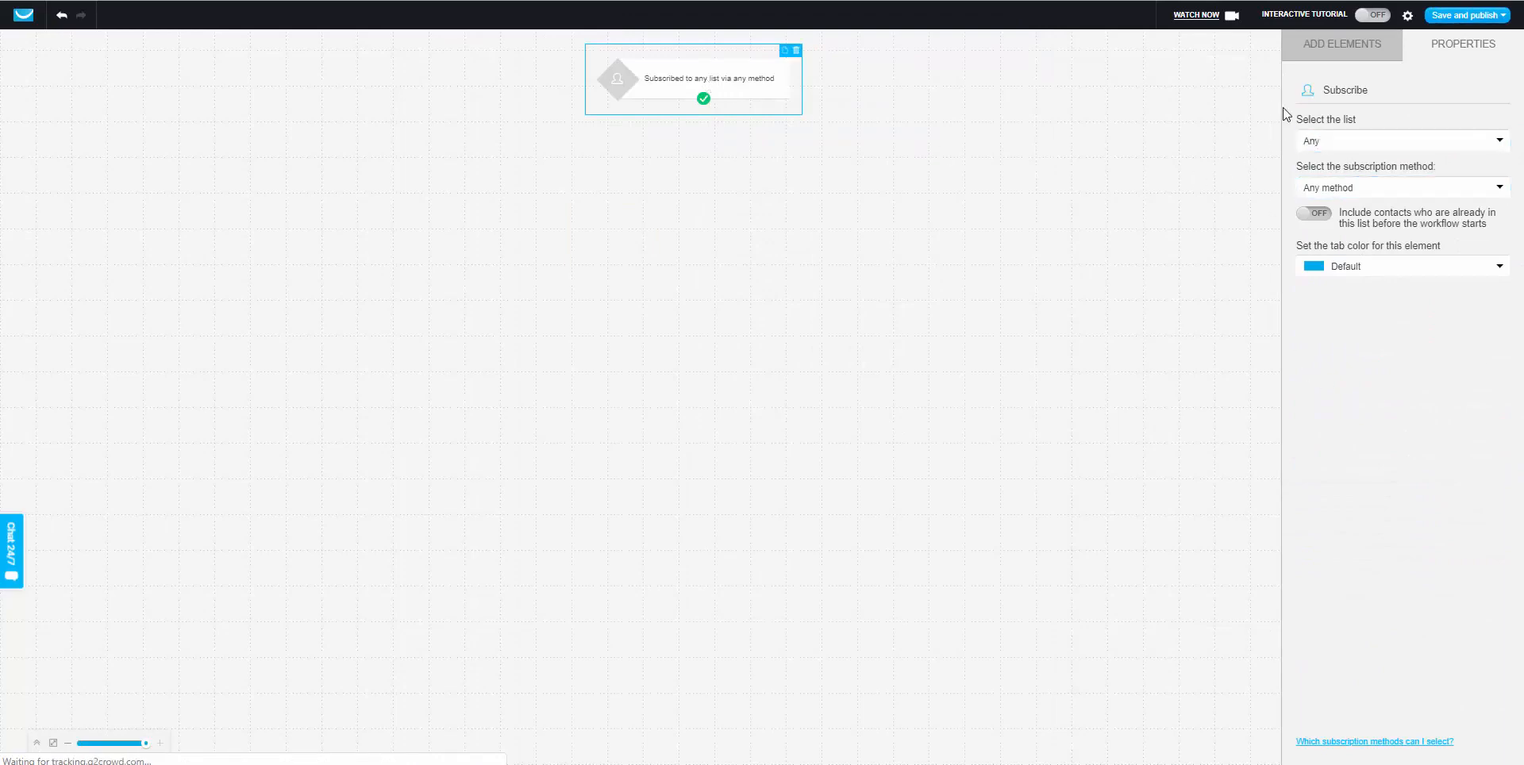
pyautogui.click(1327, 141)
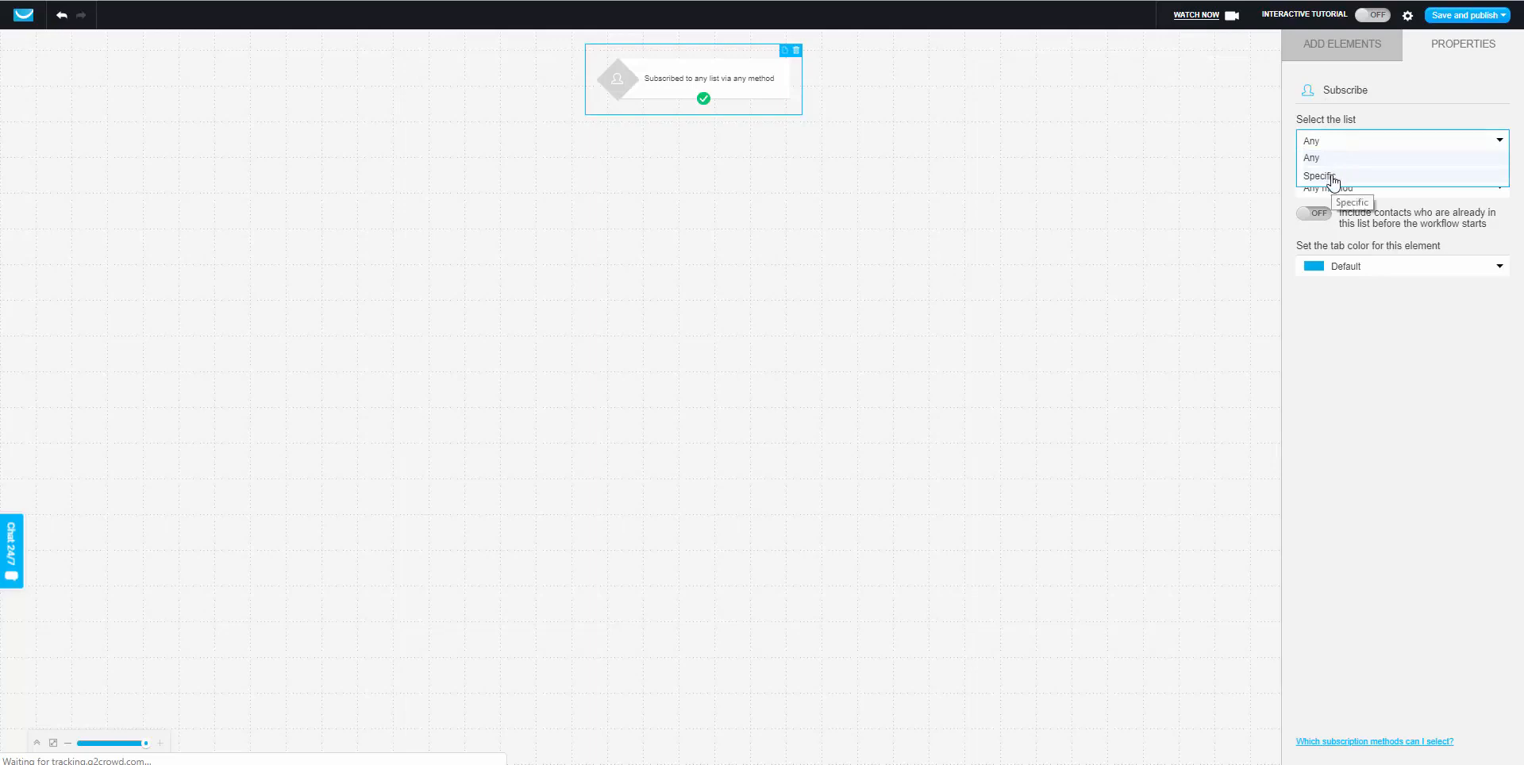
pyautogui.click(1333, 178)
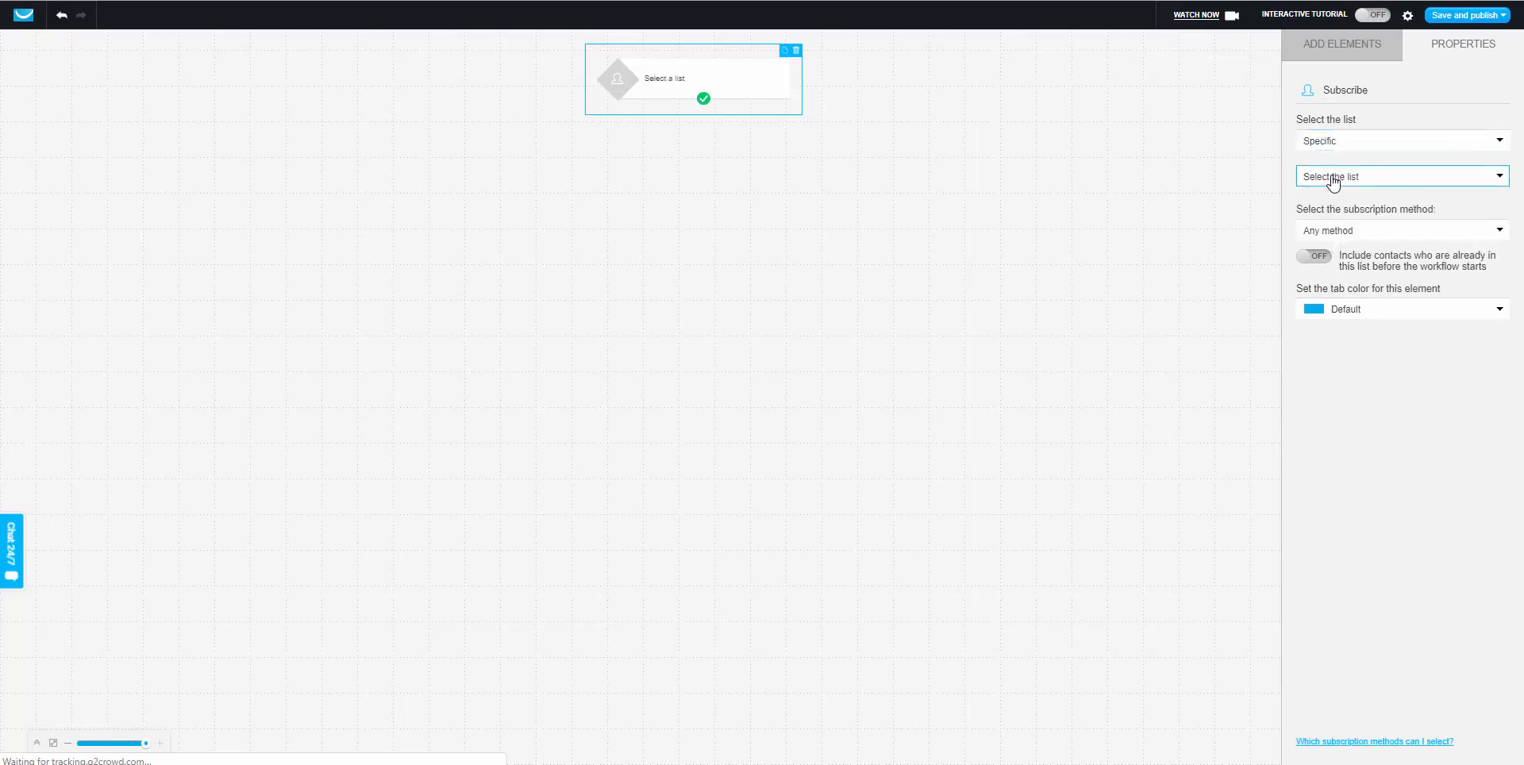
pyautogui.click(1332, 177)
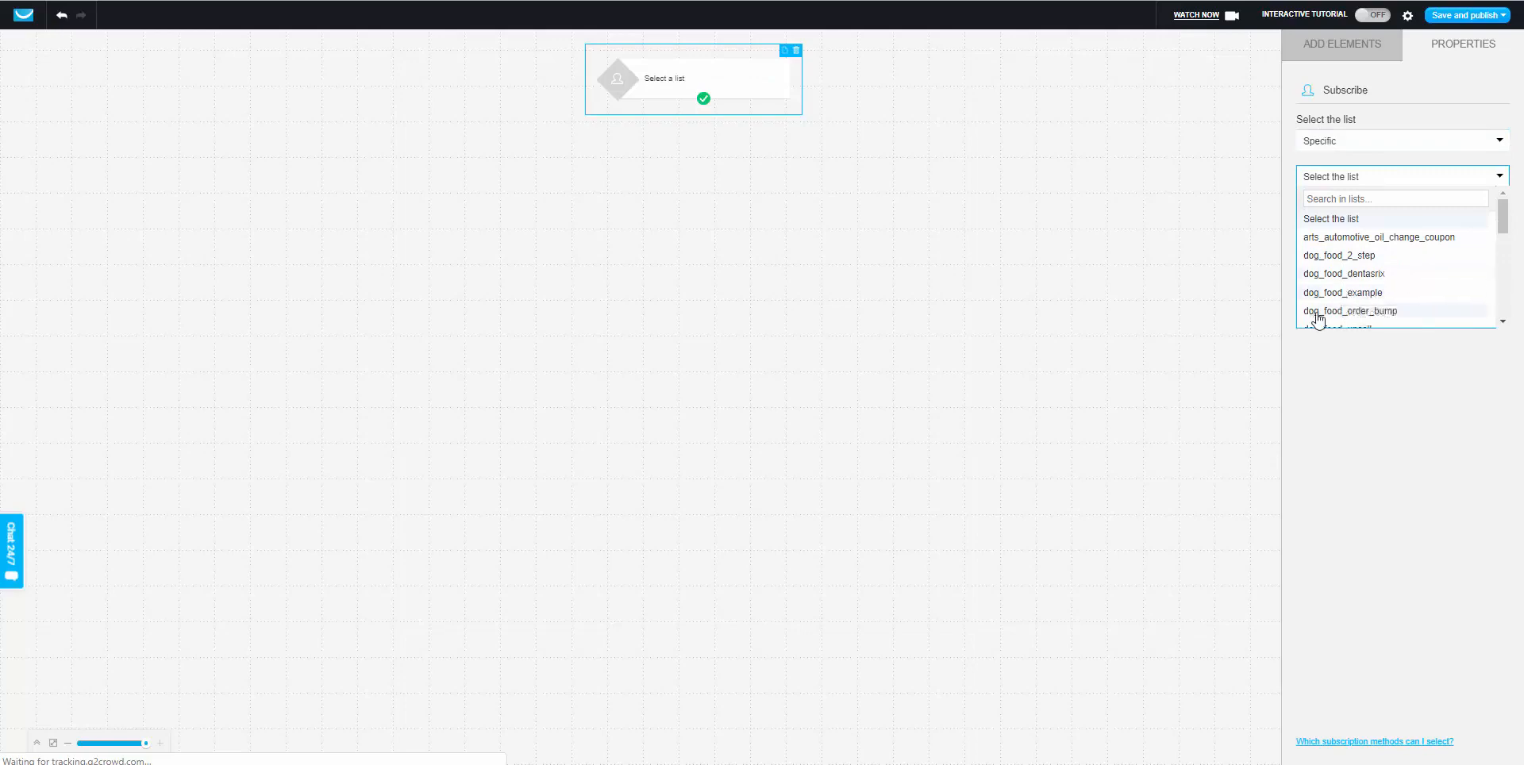
pyautogui.scroll(-1, 1350, 273)
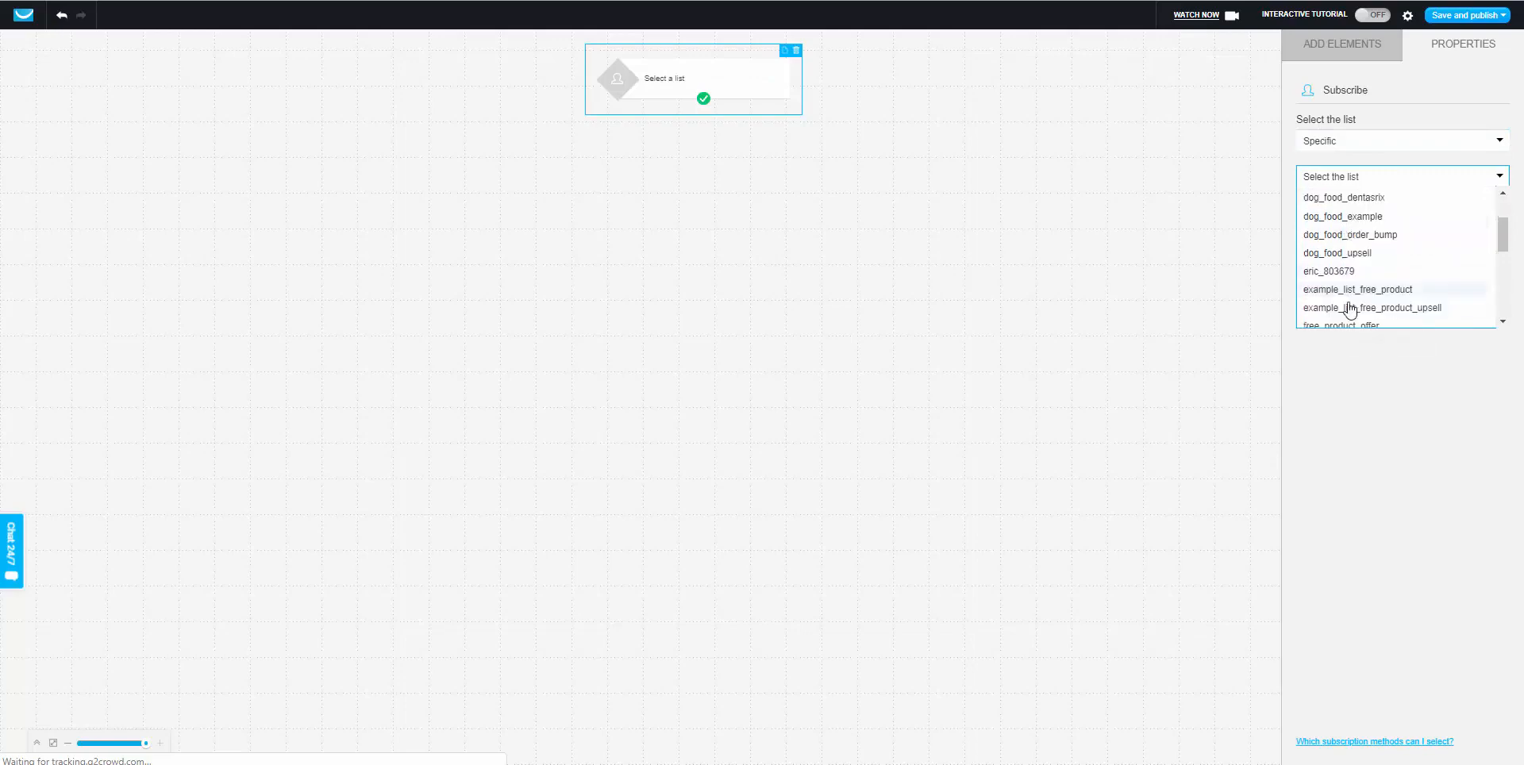
pyautogui.click(1319, 252)
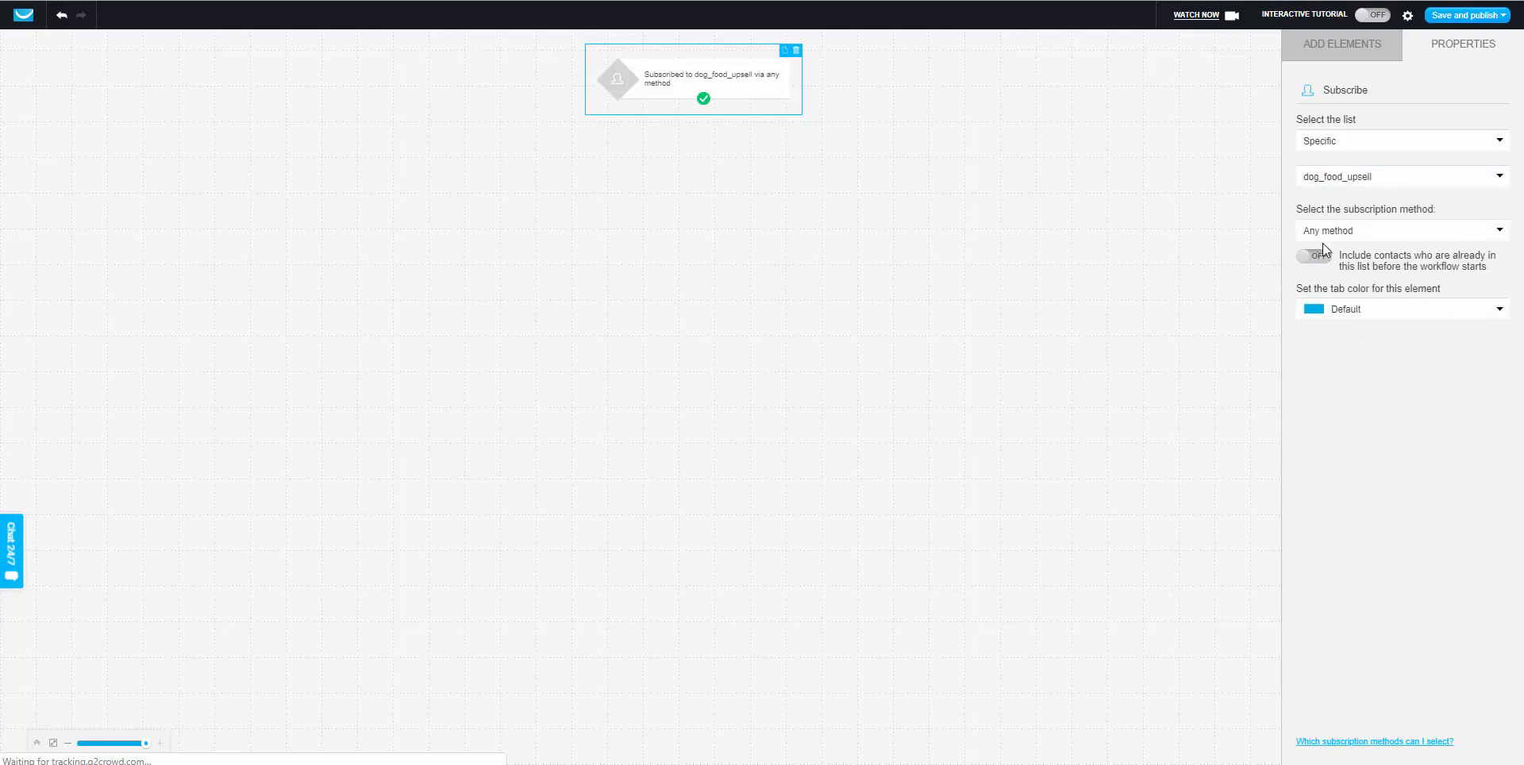
pyautogui.click(1336, 65)
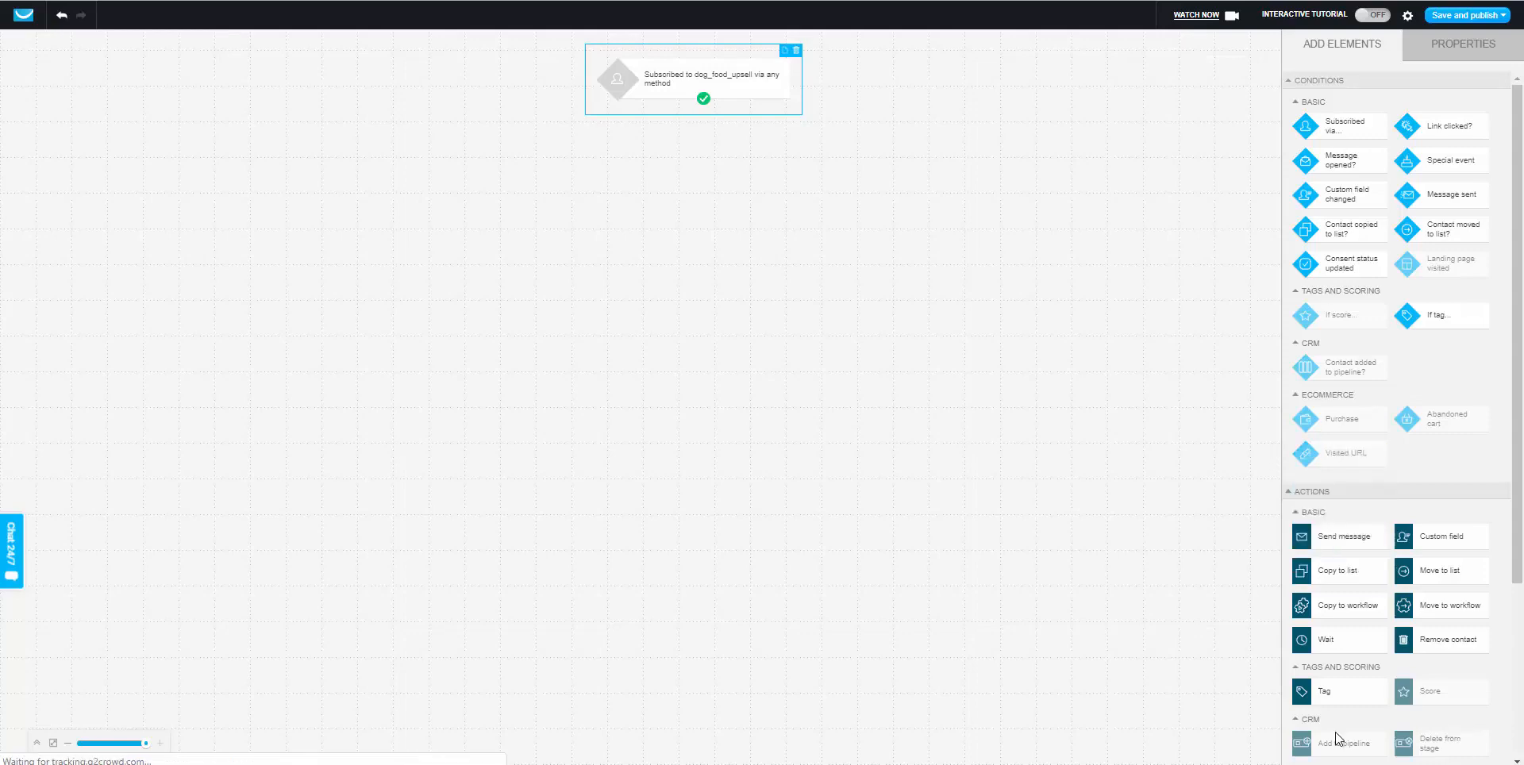
# Add a Remove contact step for the dog_food_example list, connected after the subscribe trigger.
pyautogui.moveTo(1458, 649); pyautogui.dragTo(673, 203)
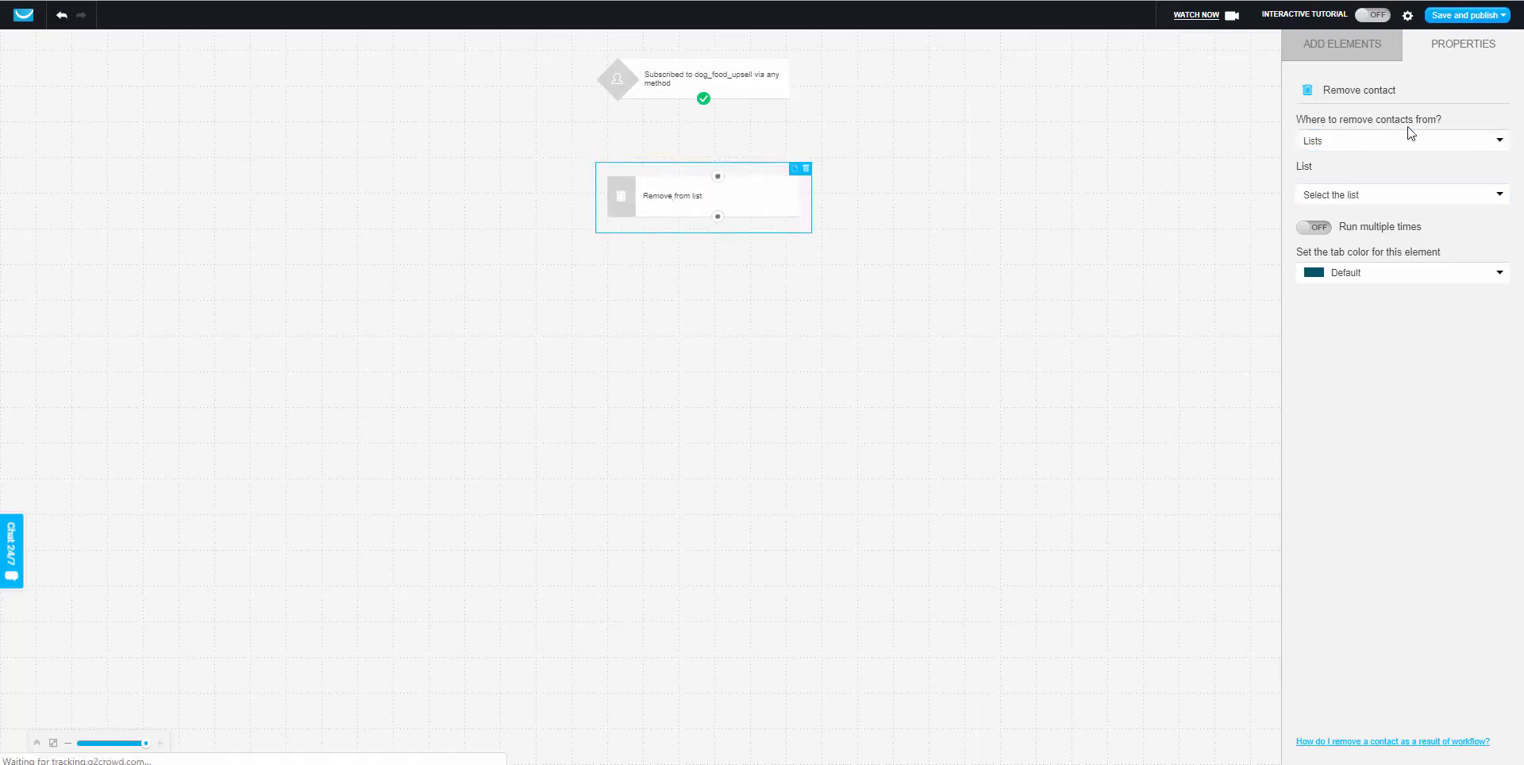
pyautogui.click(1328, 143)
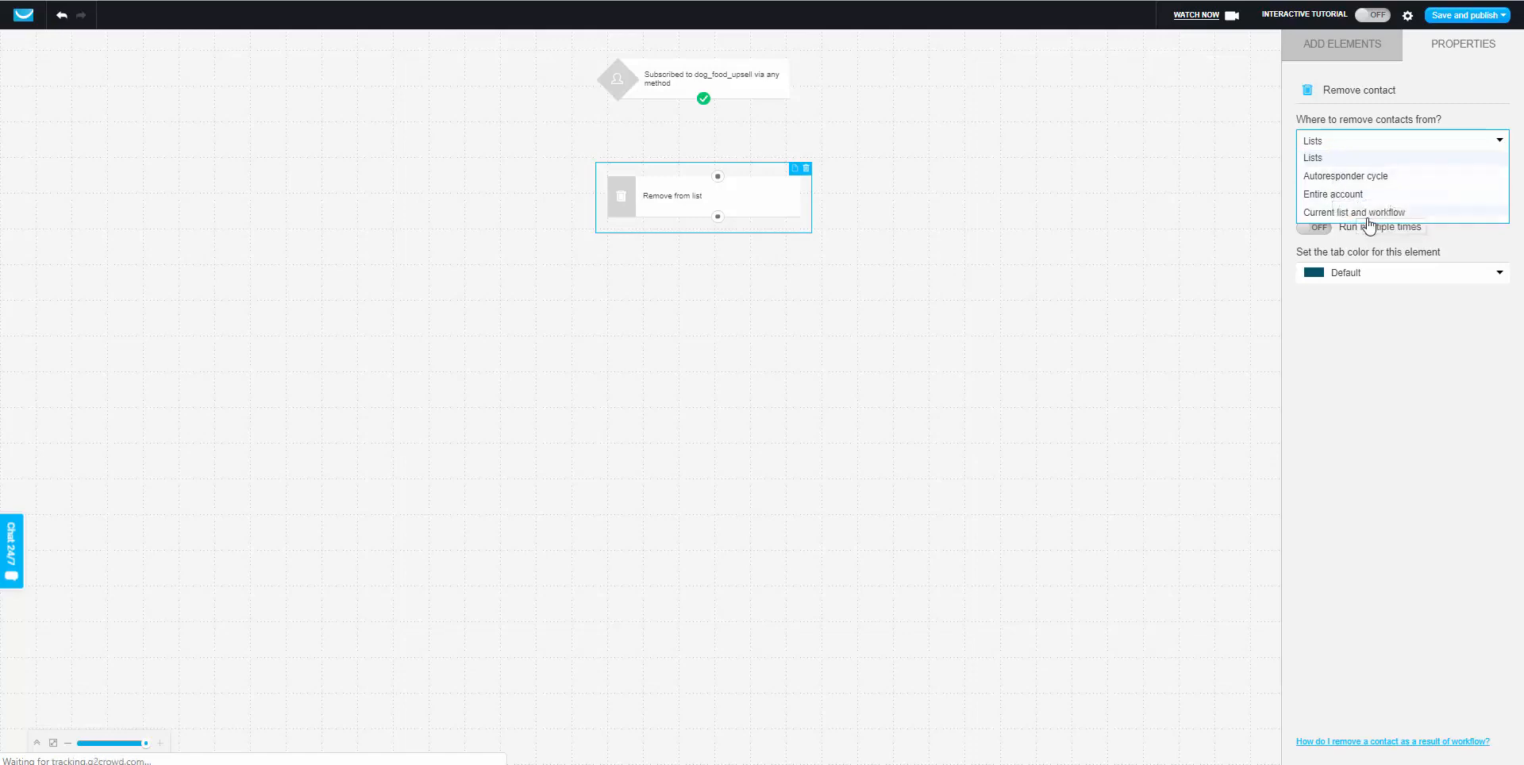
pyautogui.click(1353, 164)
pyautogui.click(1357, 198)
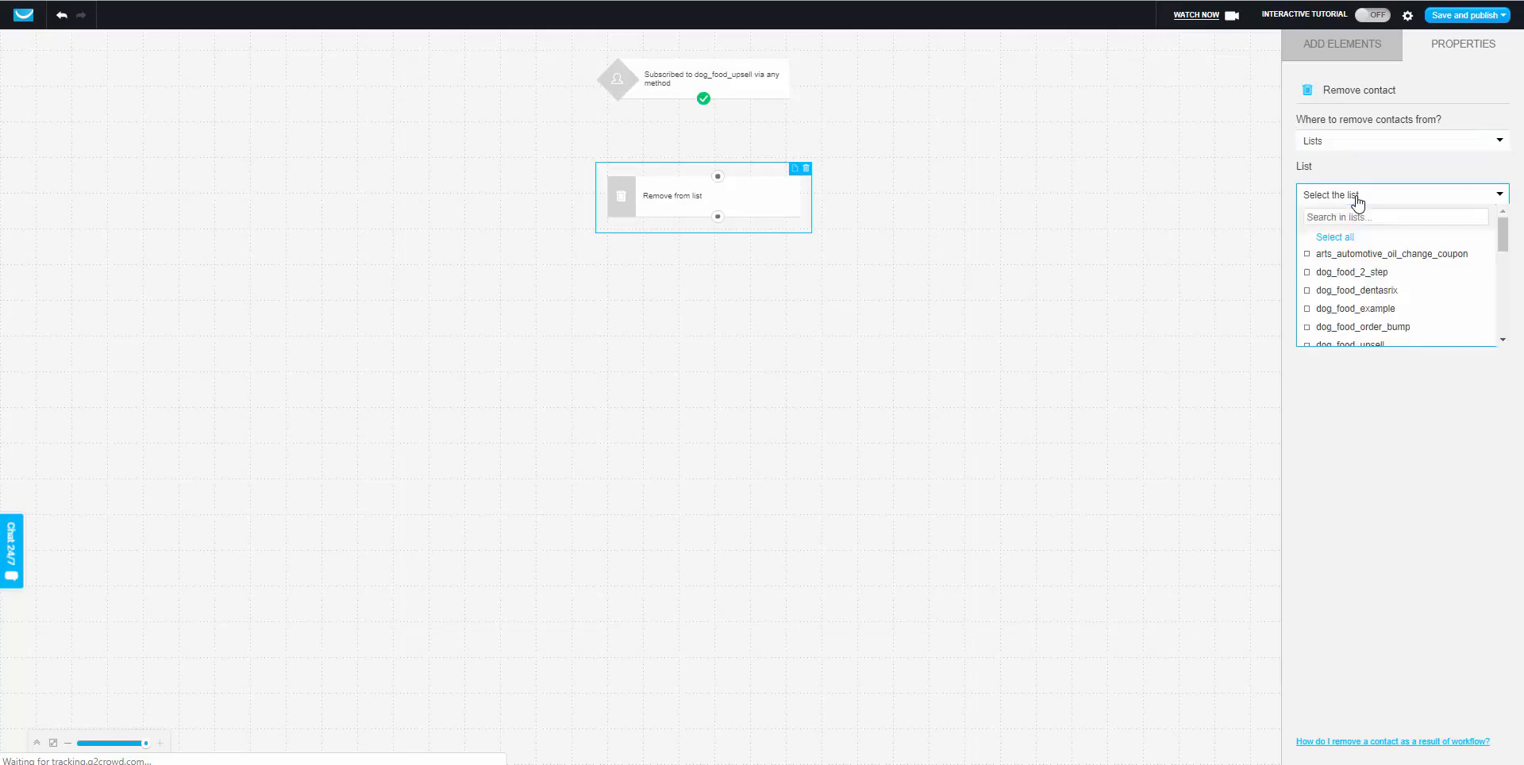
pyautogui.click(1334, 309)
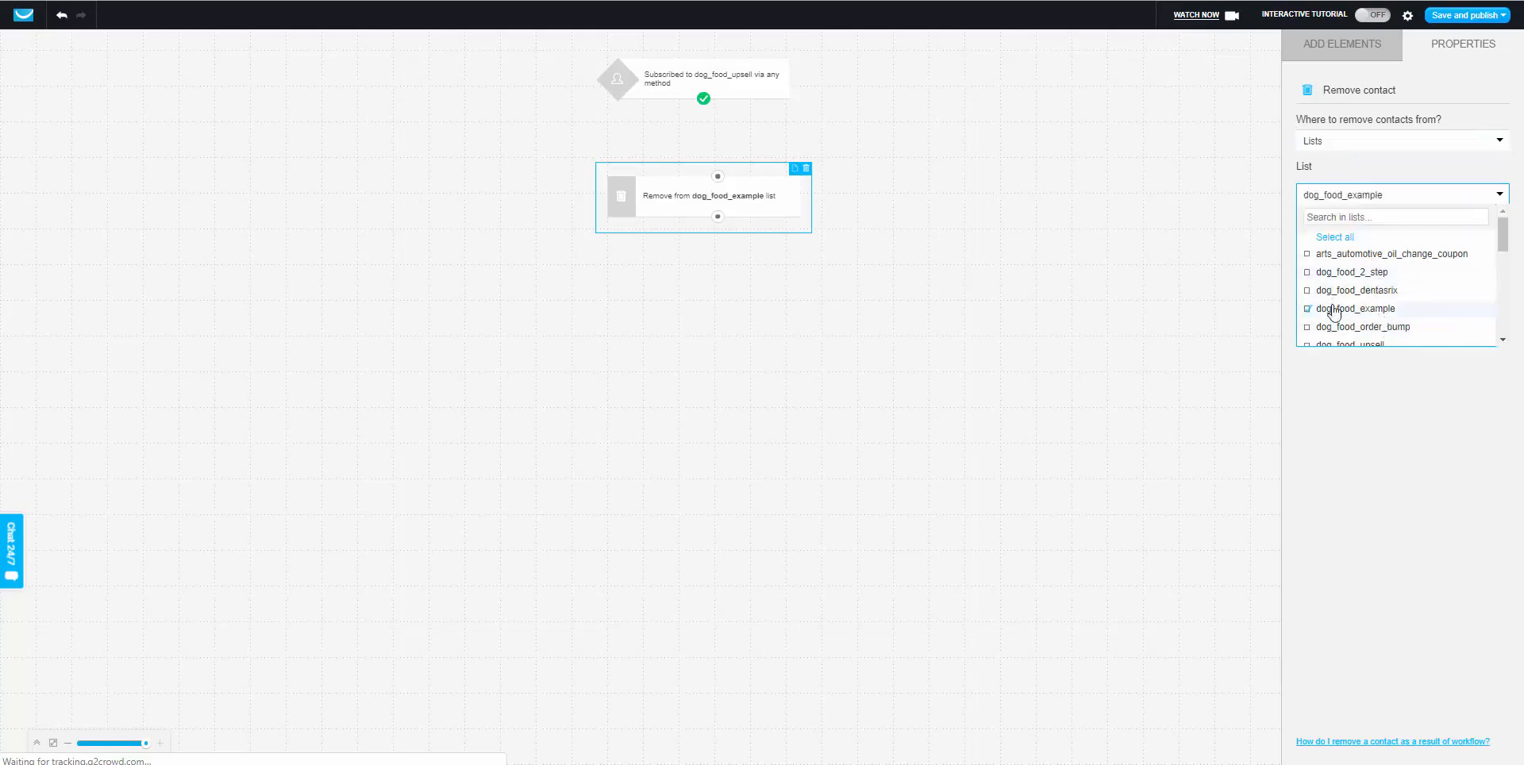
pyautogui.click(1332, 408)
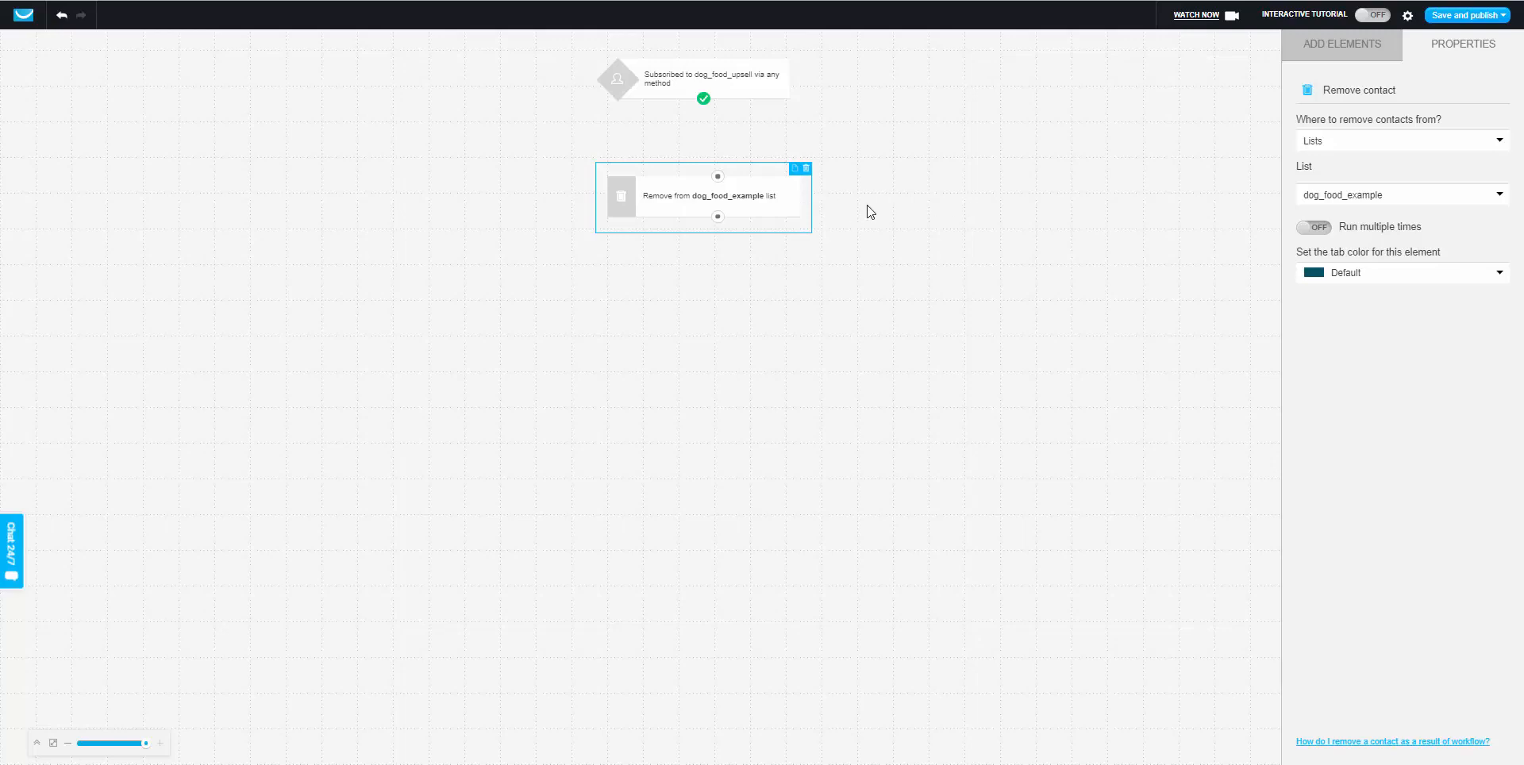
pyautogui.click(845, 140)
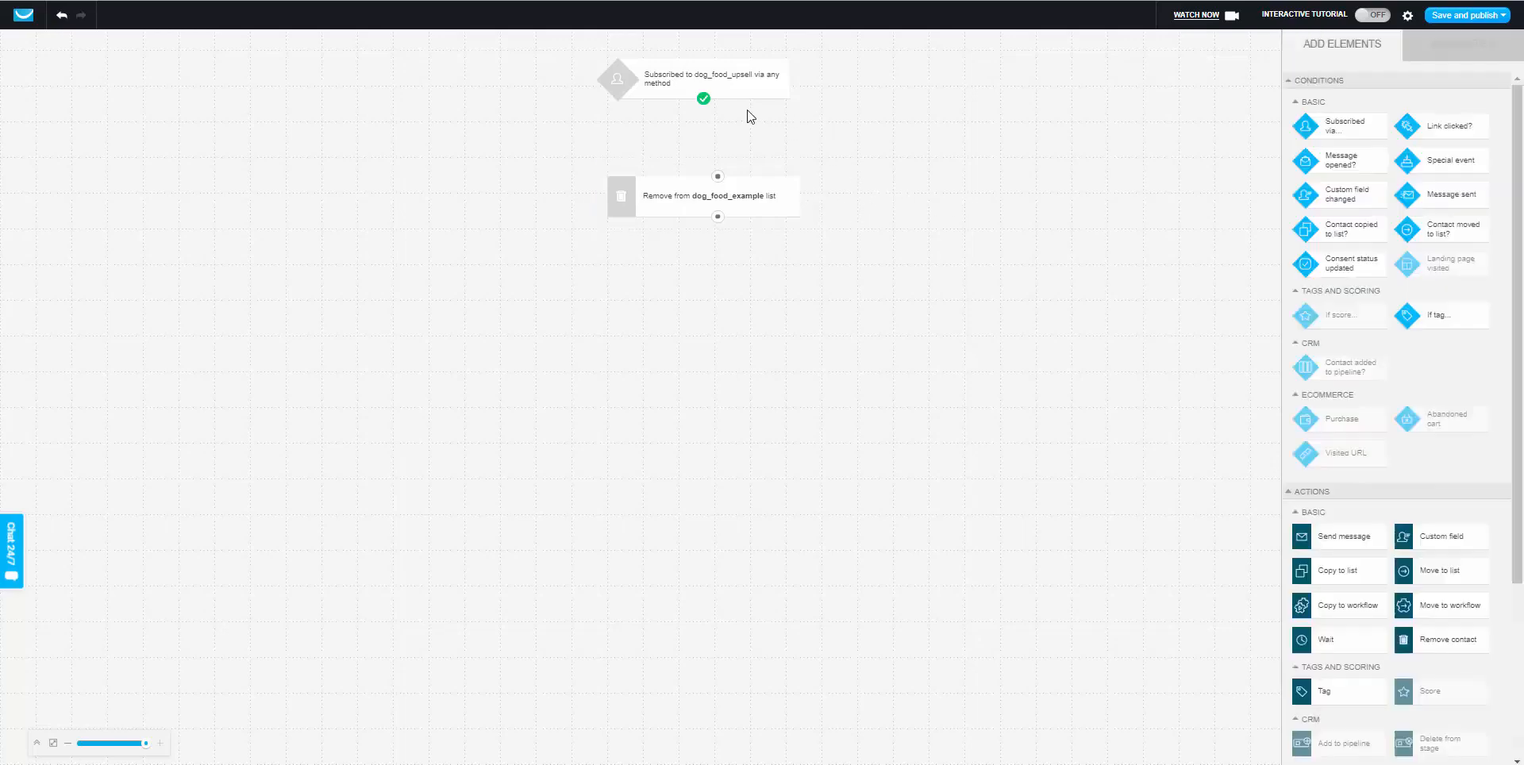
pyautogui.moveTo(704, 100); pyautogui.dragTo(719, 178)
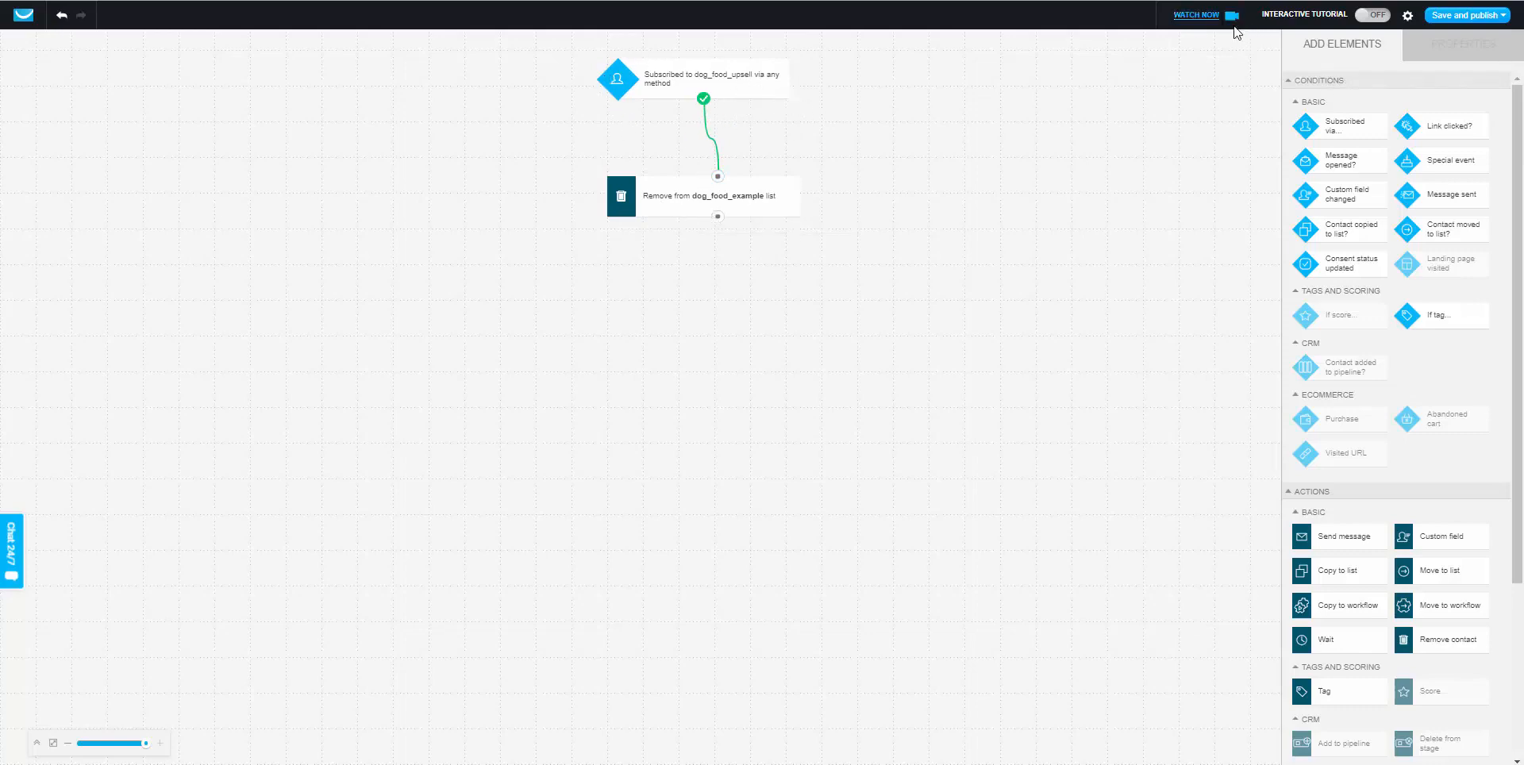
# Name the workflow 'Purchased Dog Food Upsell', then save and publish it.
pyautogui.click(1407, 23)
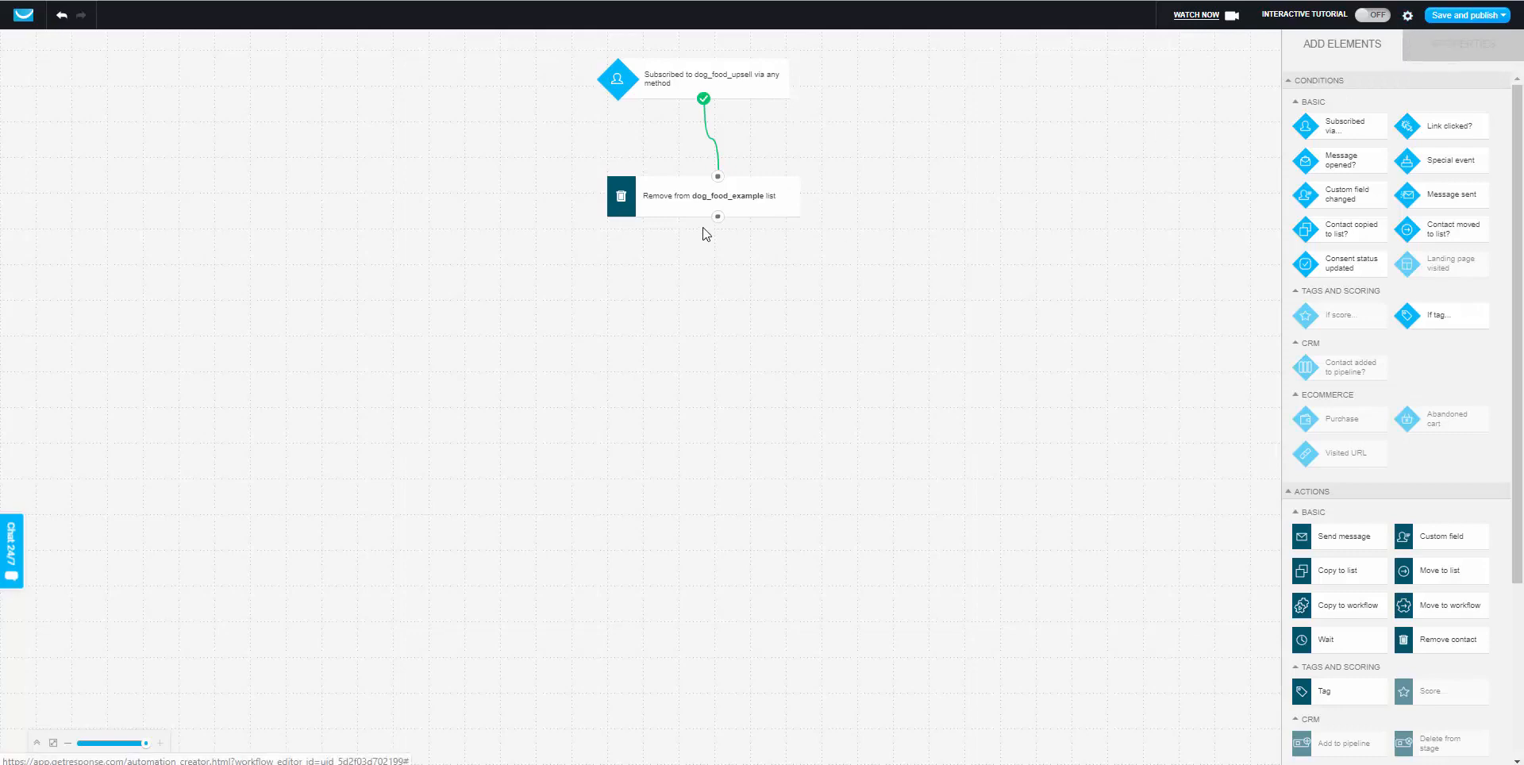
pyautogui.moveTo(790, 130); pyautogui.dragTo(594, 131)
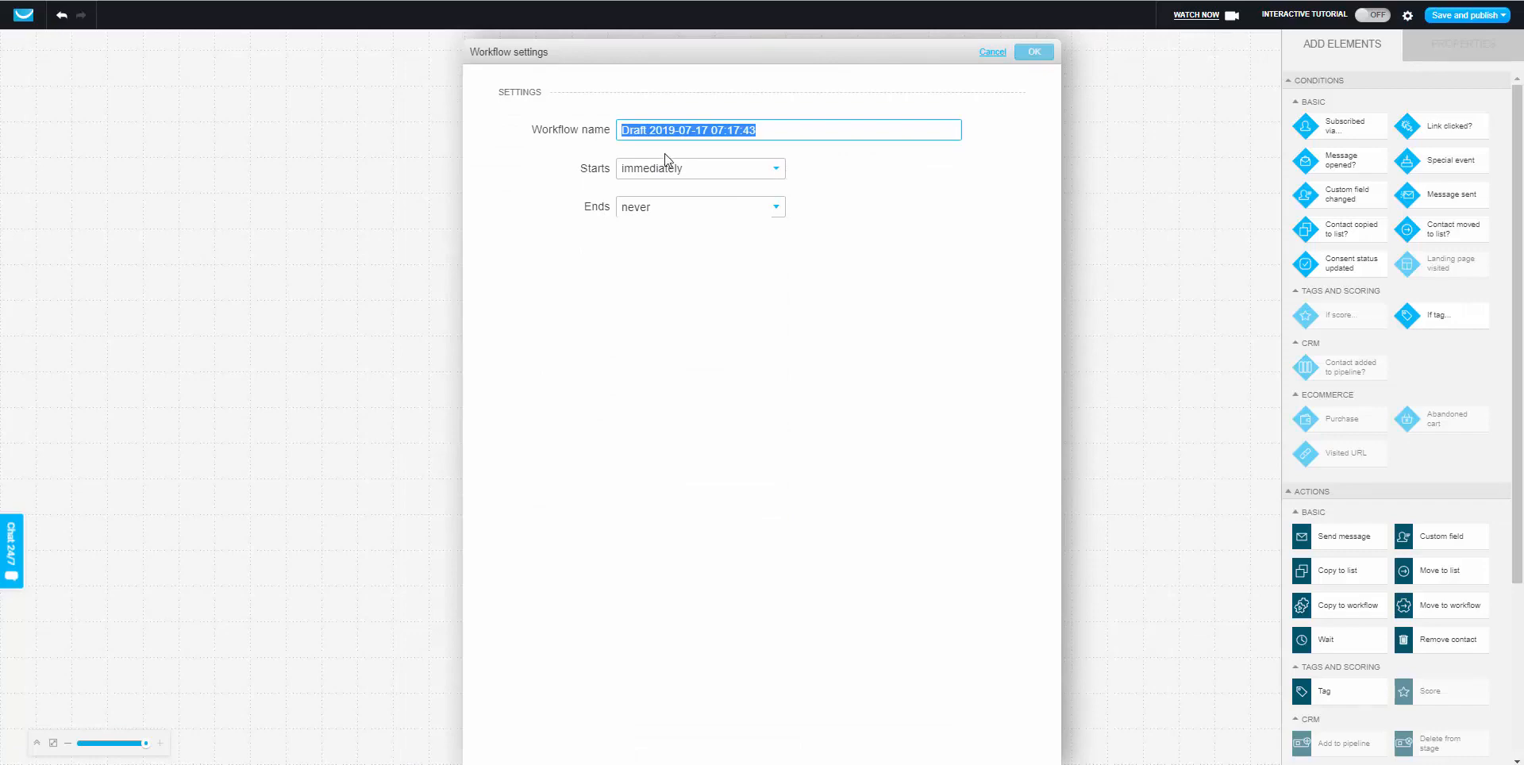
pyautogui.write('P')
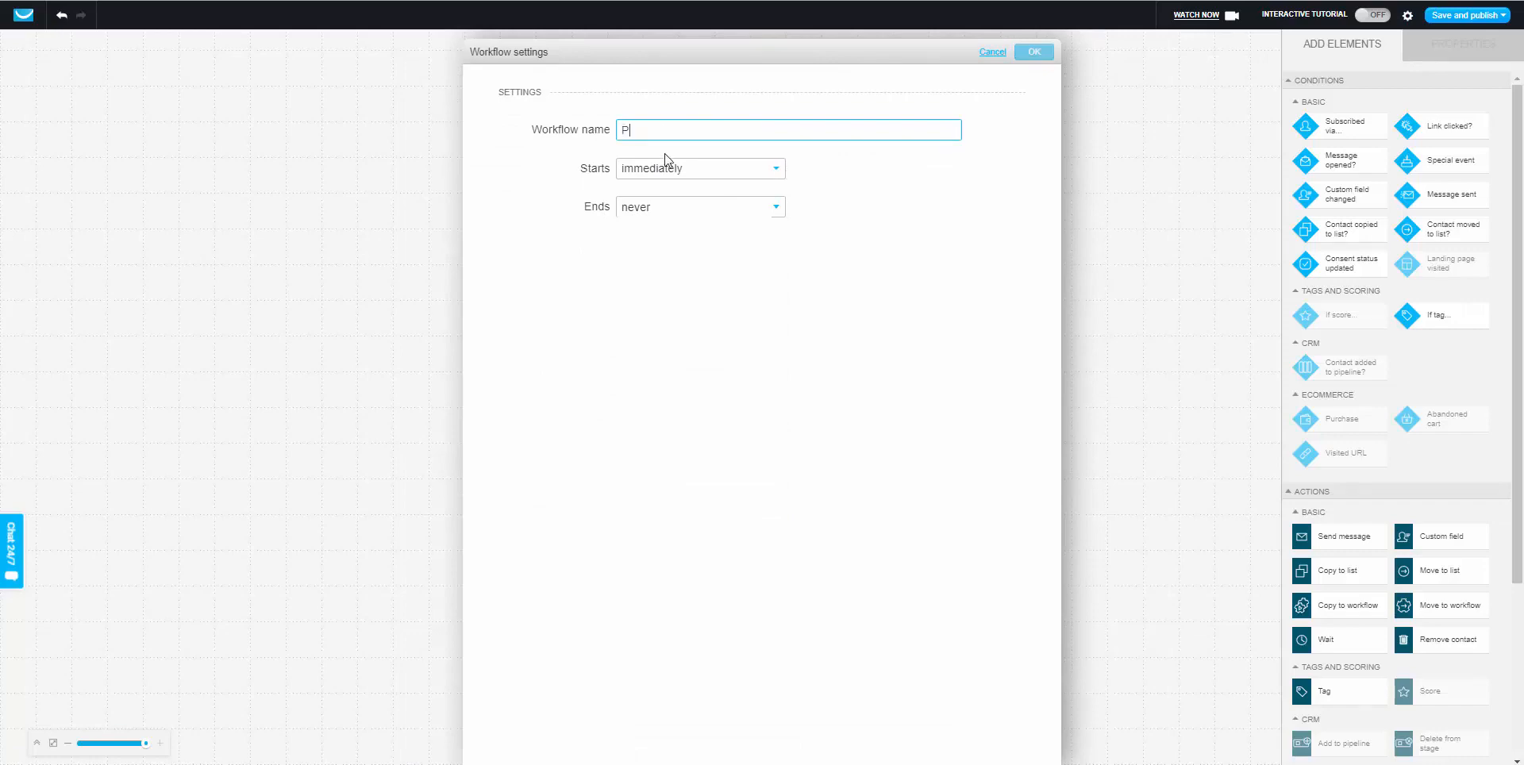
pyautogui.write('urchsed Dog Food Upsell')
pyautogui.rightClick(647, 130)
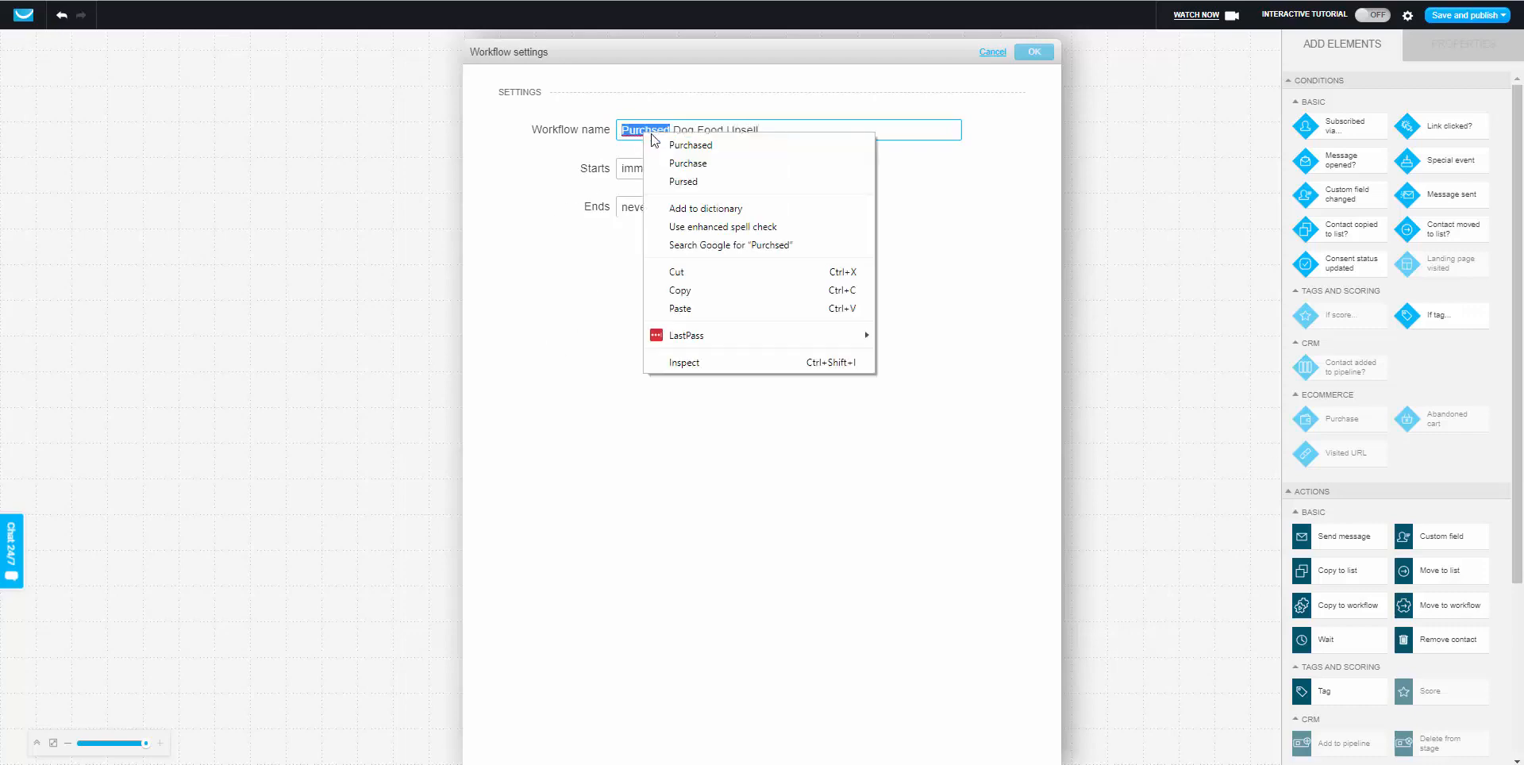
pyautogui.click(671, 144)
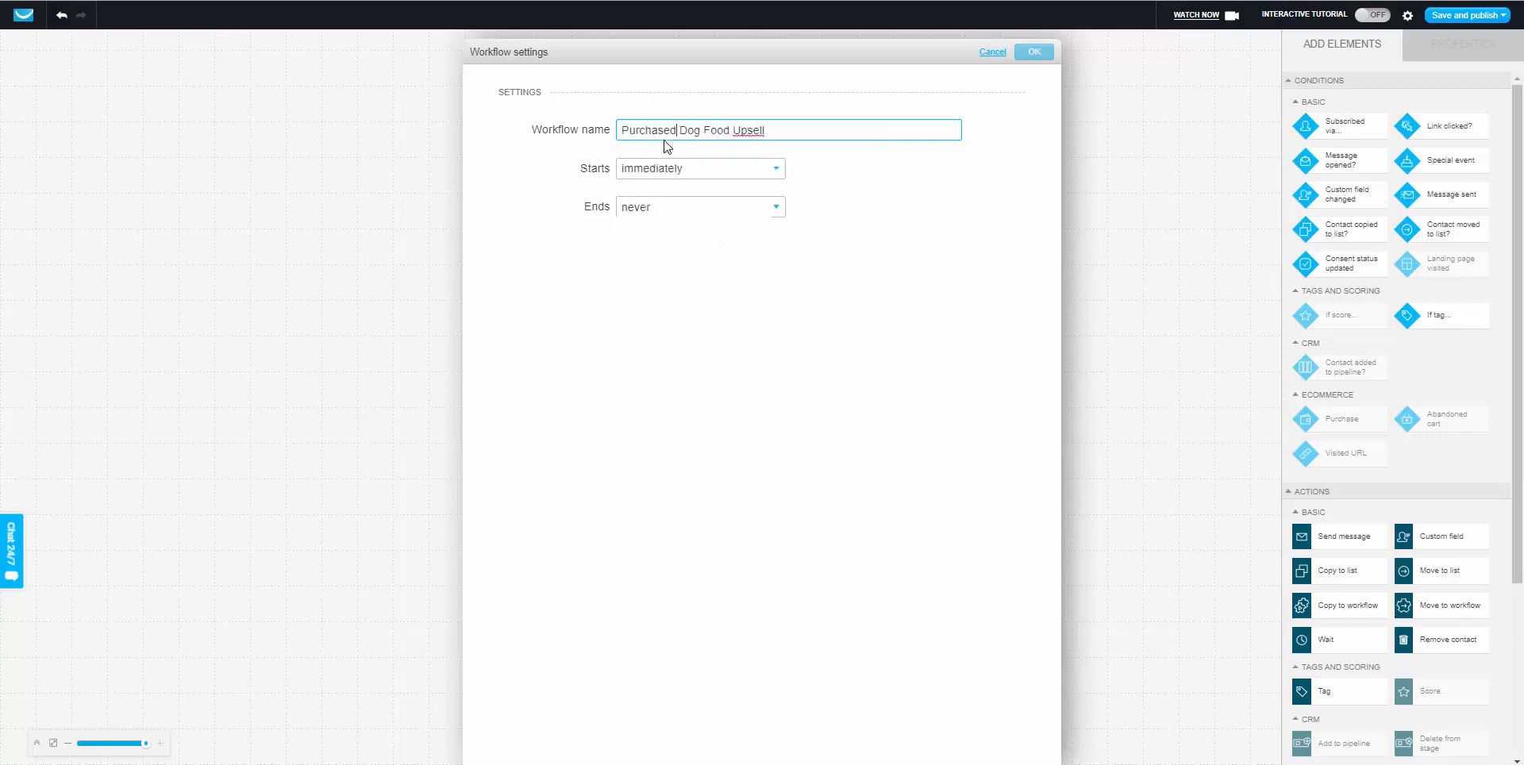
pyautogui.click(1032, 54)
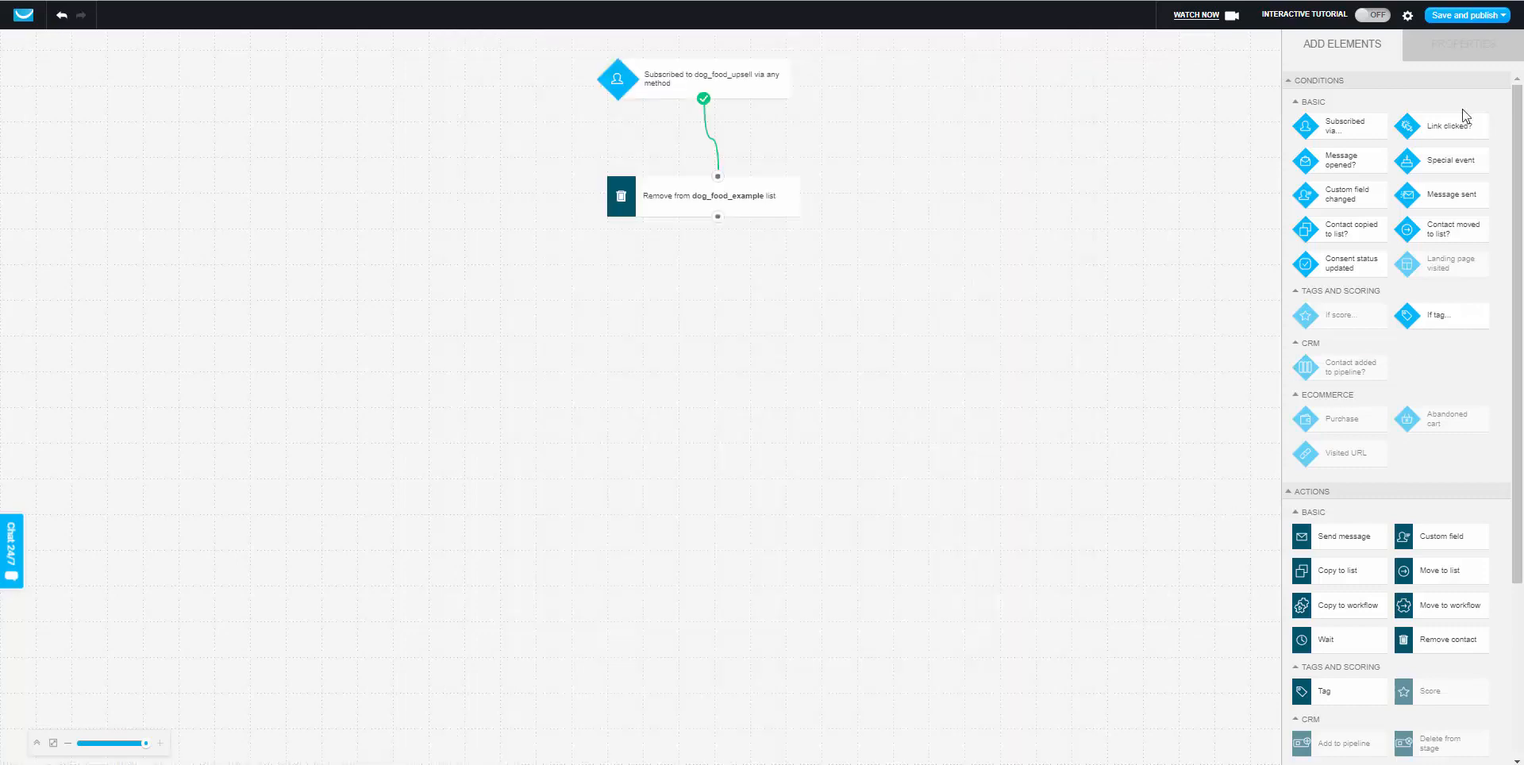
pyautogui.click(1445, 16)
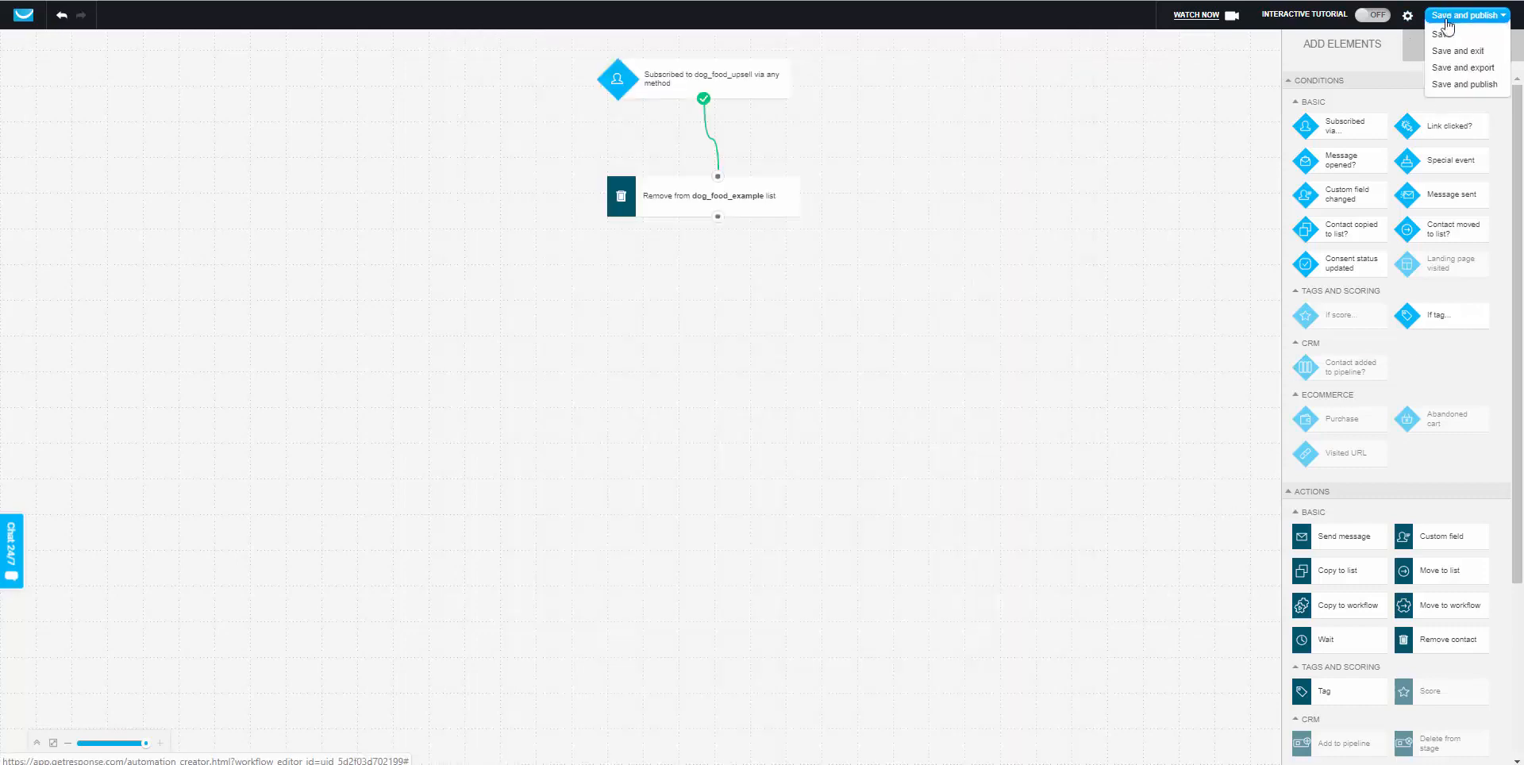
pyautogui.click(1452, 86)
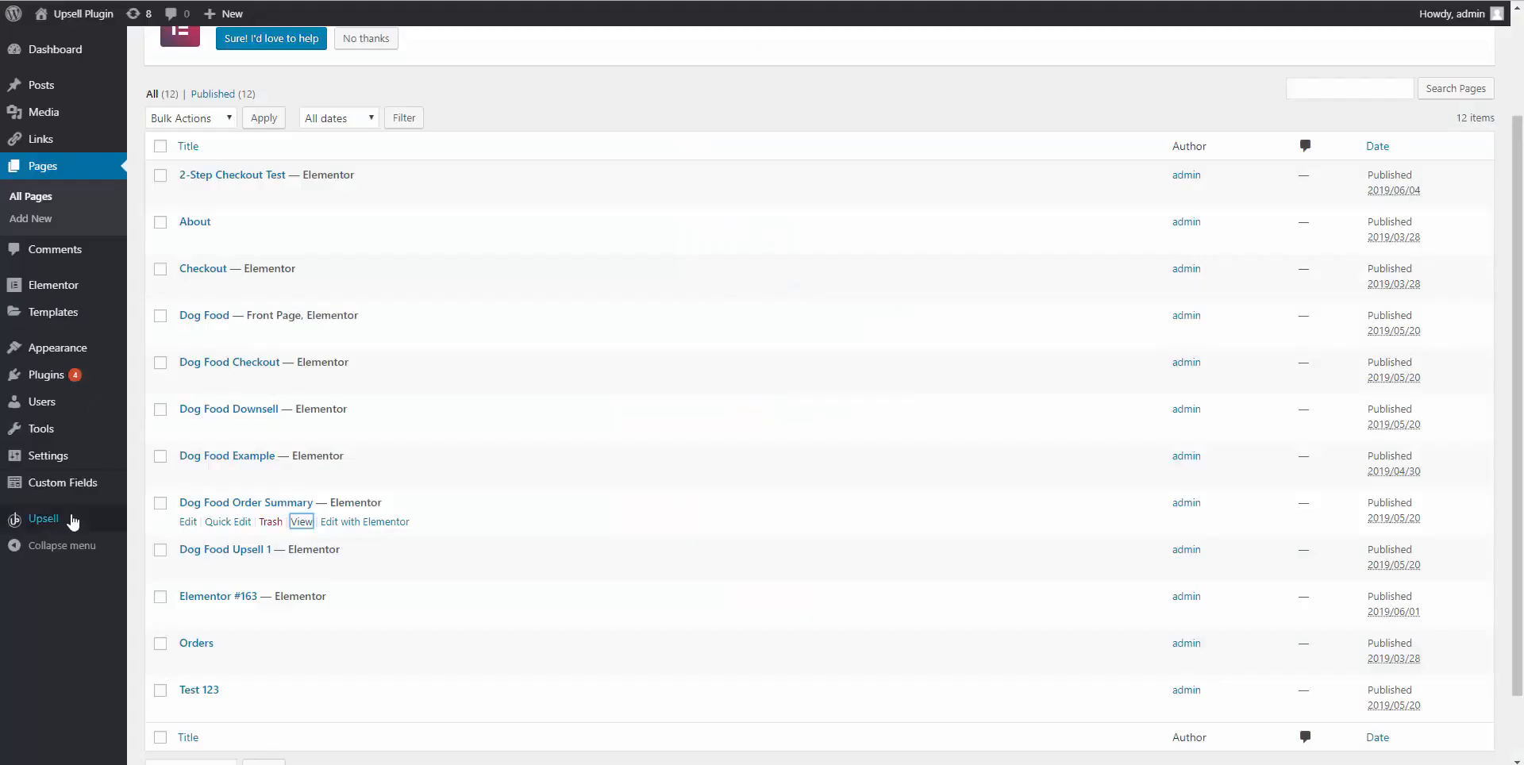
# Open the Dog Food product from the Upsell Products list for editing.
pyautogui.moveTo(75, 520)
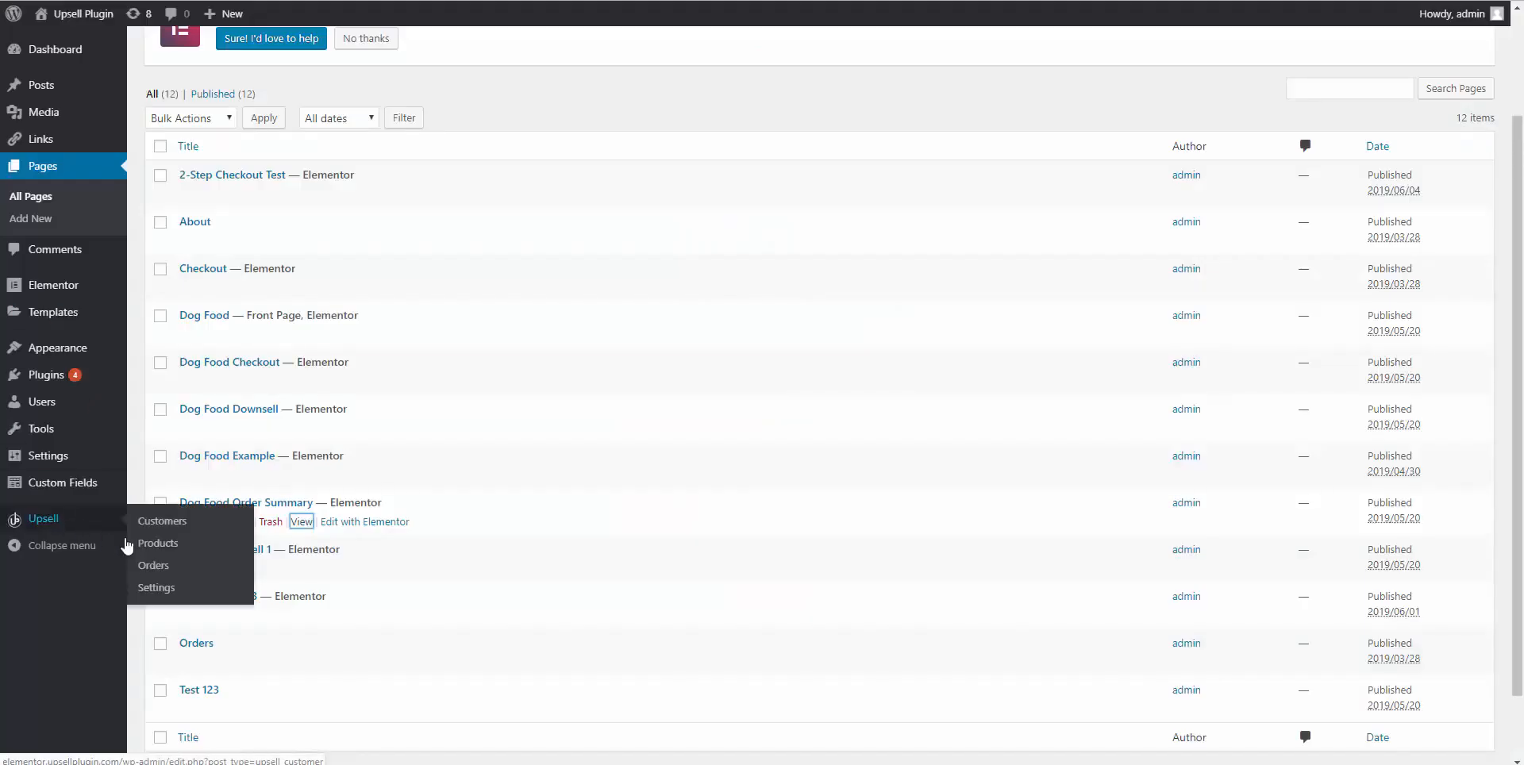
pyautogui.click(156, 547)
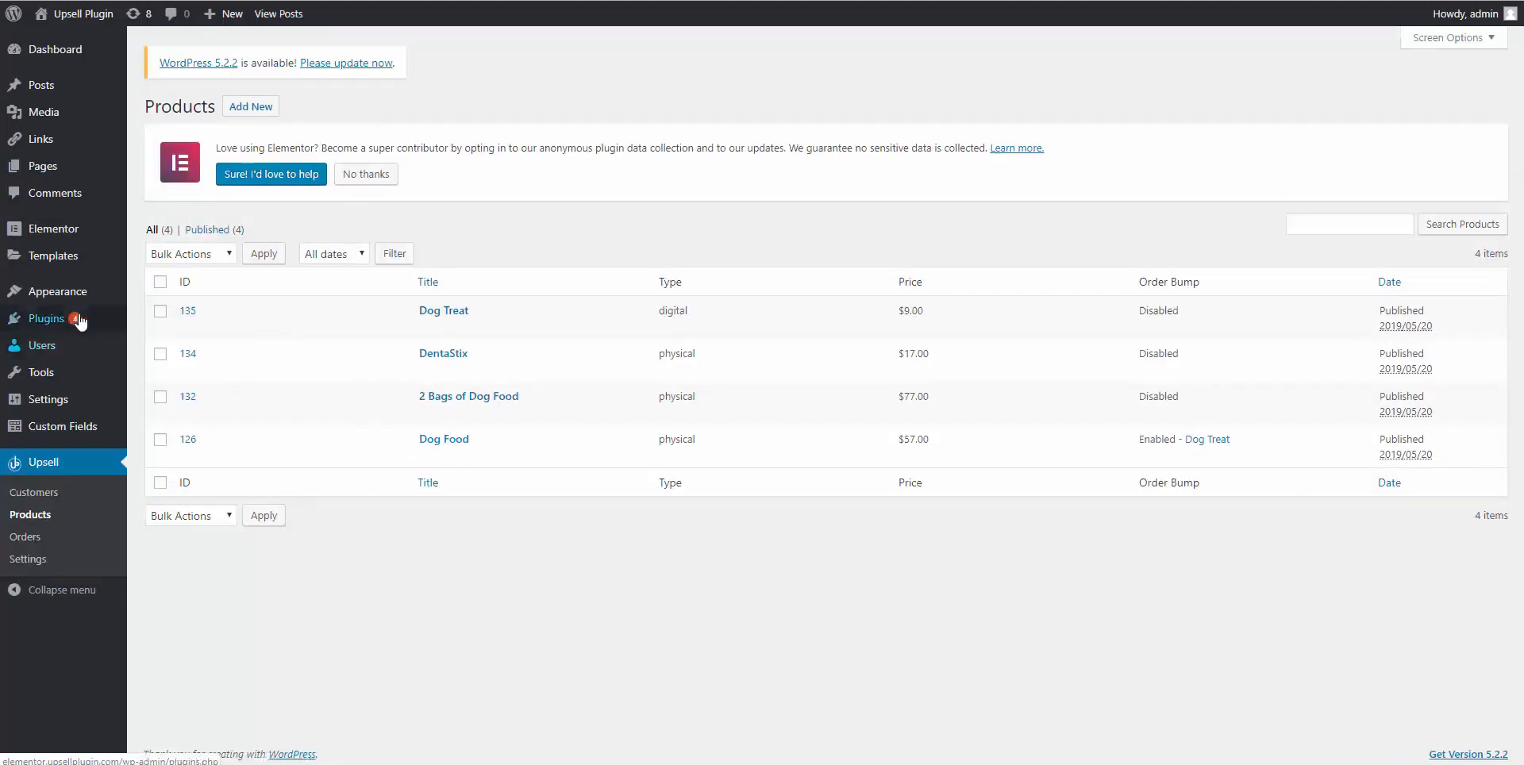
pyautogui.click(435, 446)
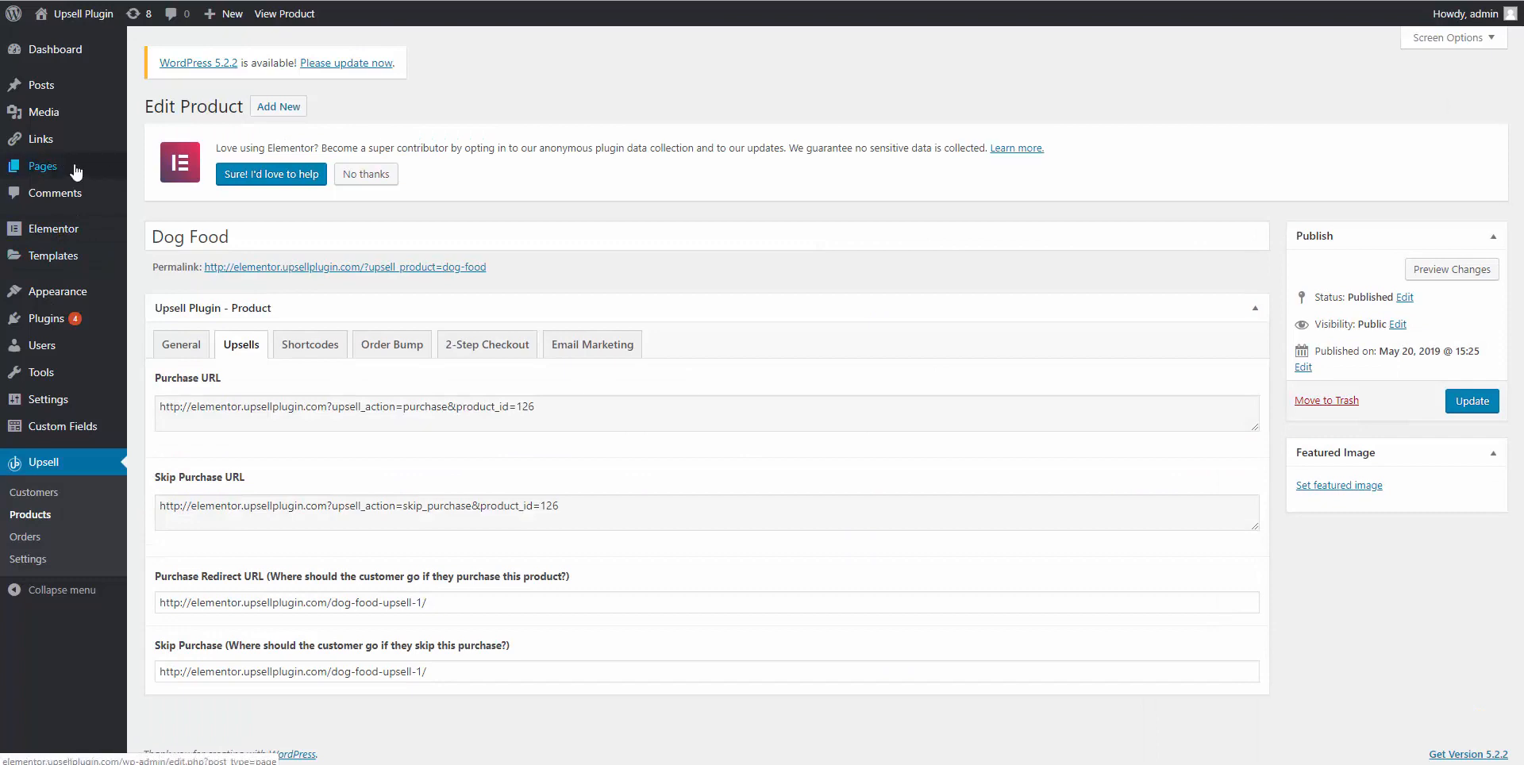
pyautogui.moveTo(45, 170)
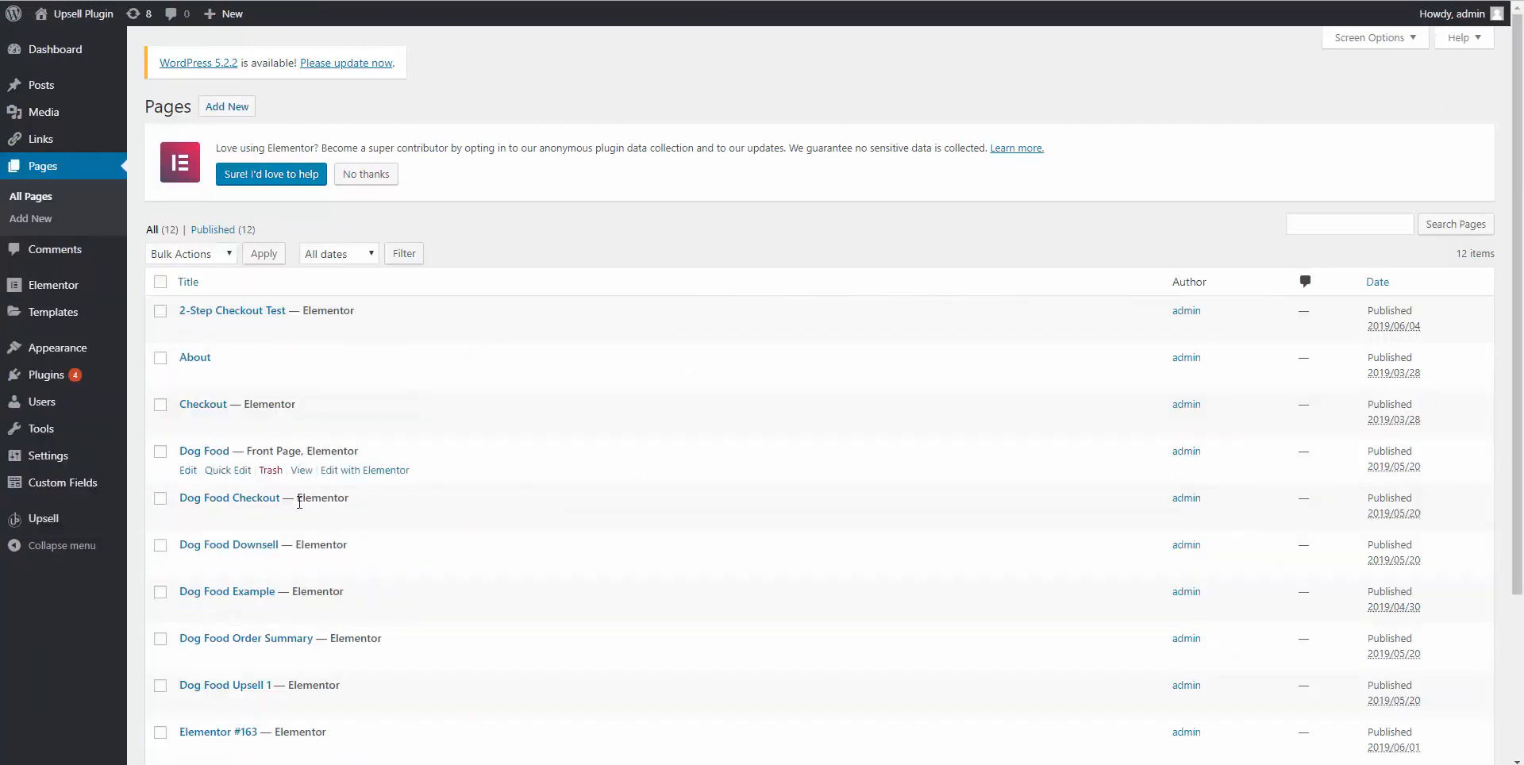
pyautogui.scroll(-1, 357, 548)
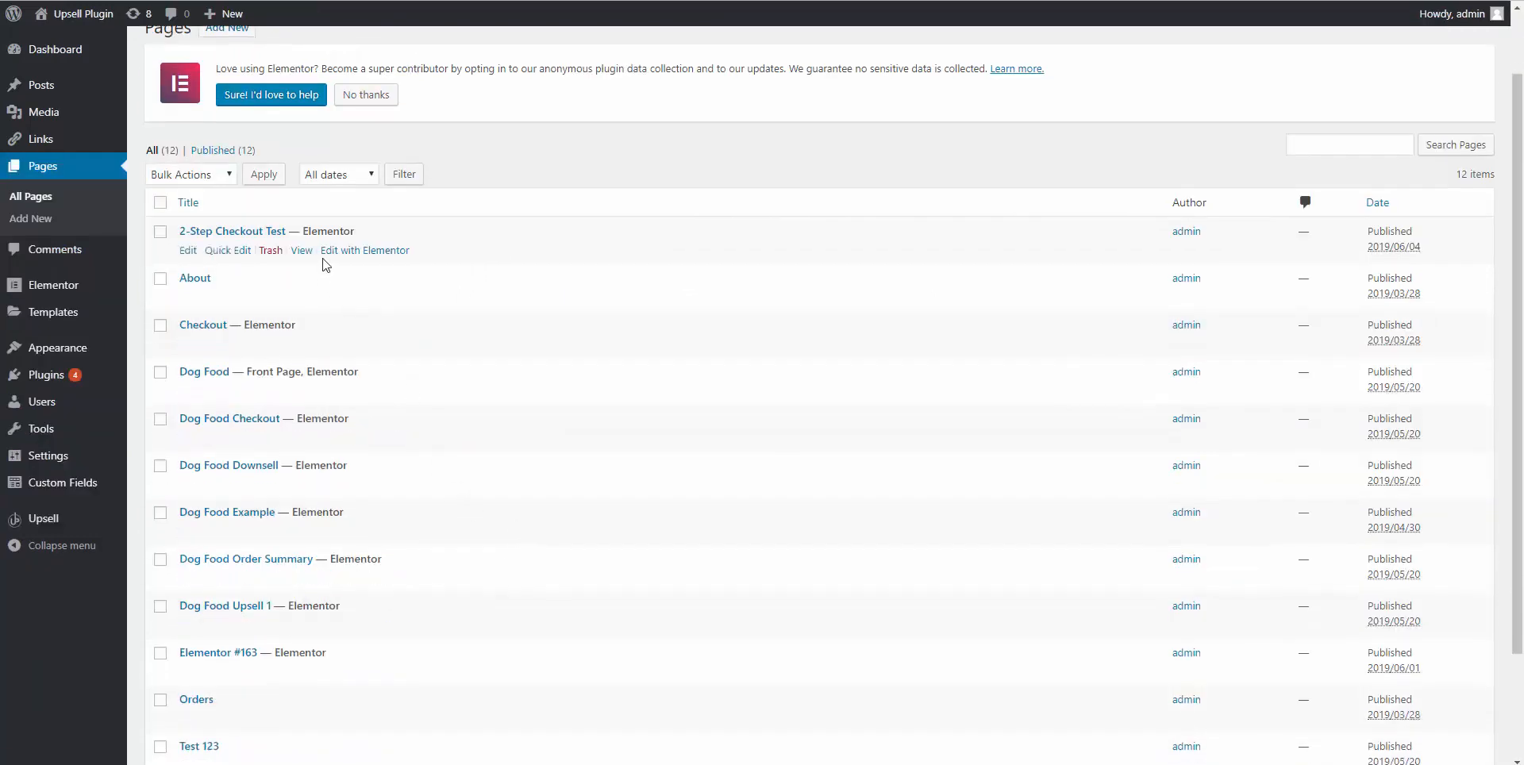
# View the live 2-Step Checkout Test page in a new tab.
pyautogui.rightClick(302, 250)
pyautogui.click(349, 261)
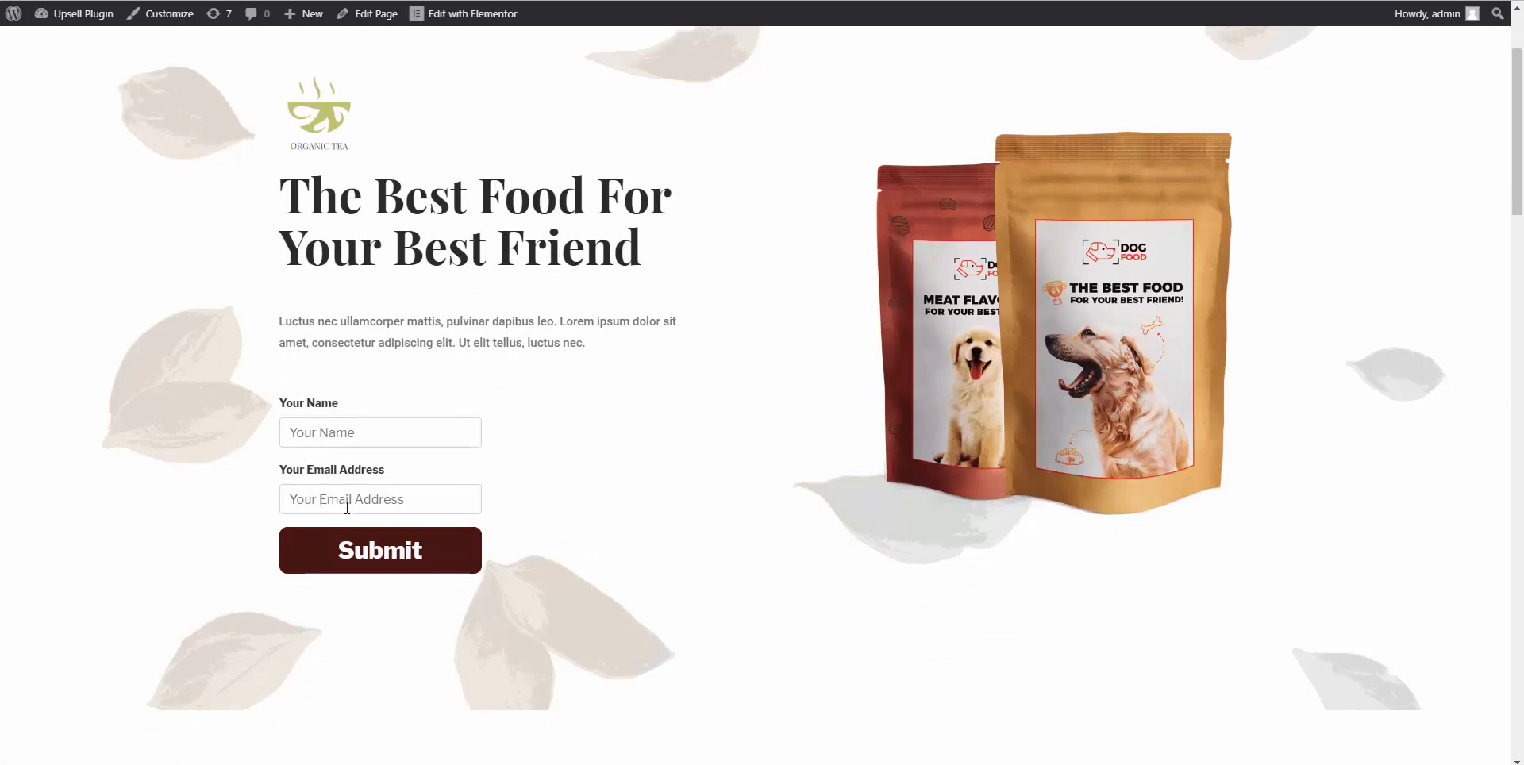
pyautogui.scroll(-2, 328, 324)
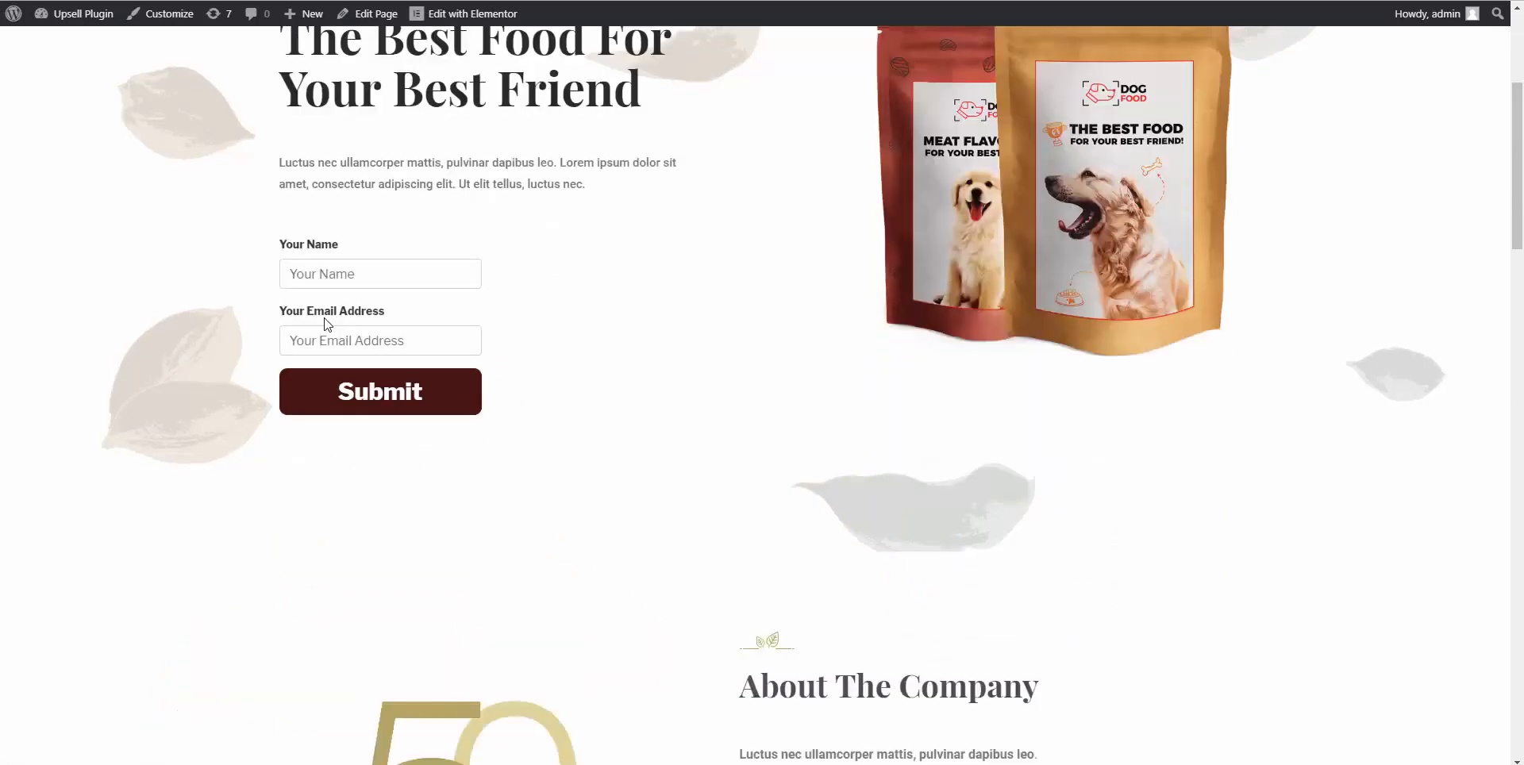
pyautogui.hotkey('ctrl', 'shift', 'Tab')
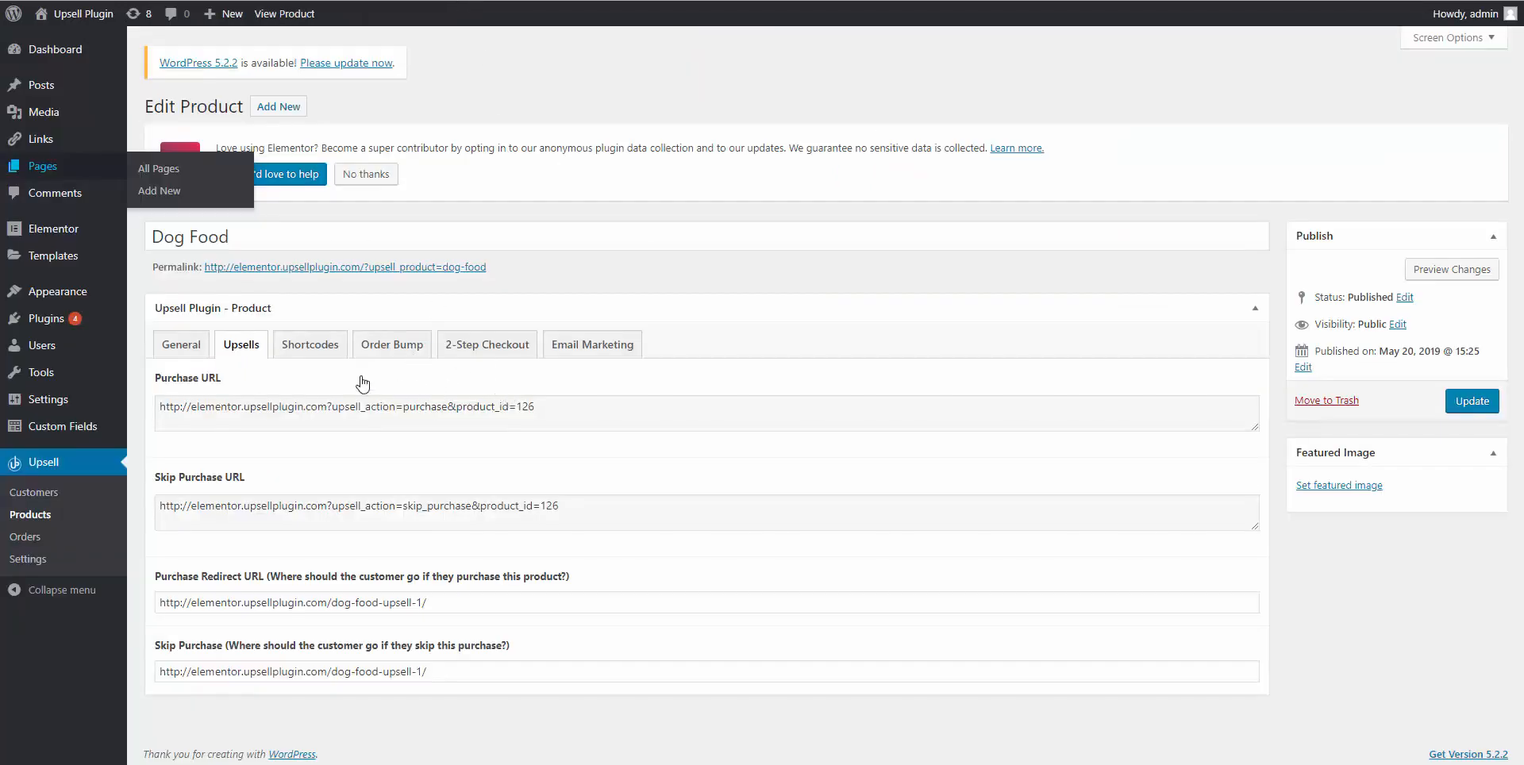
# Copy the Dog Food product's 2-Step Checkout shortcode from the Shortcodes tab.
pyautogui.click(322, 351)
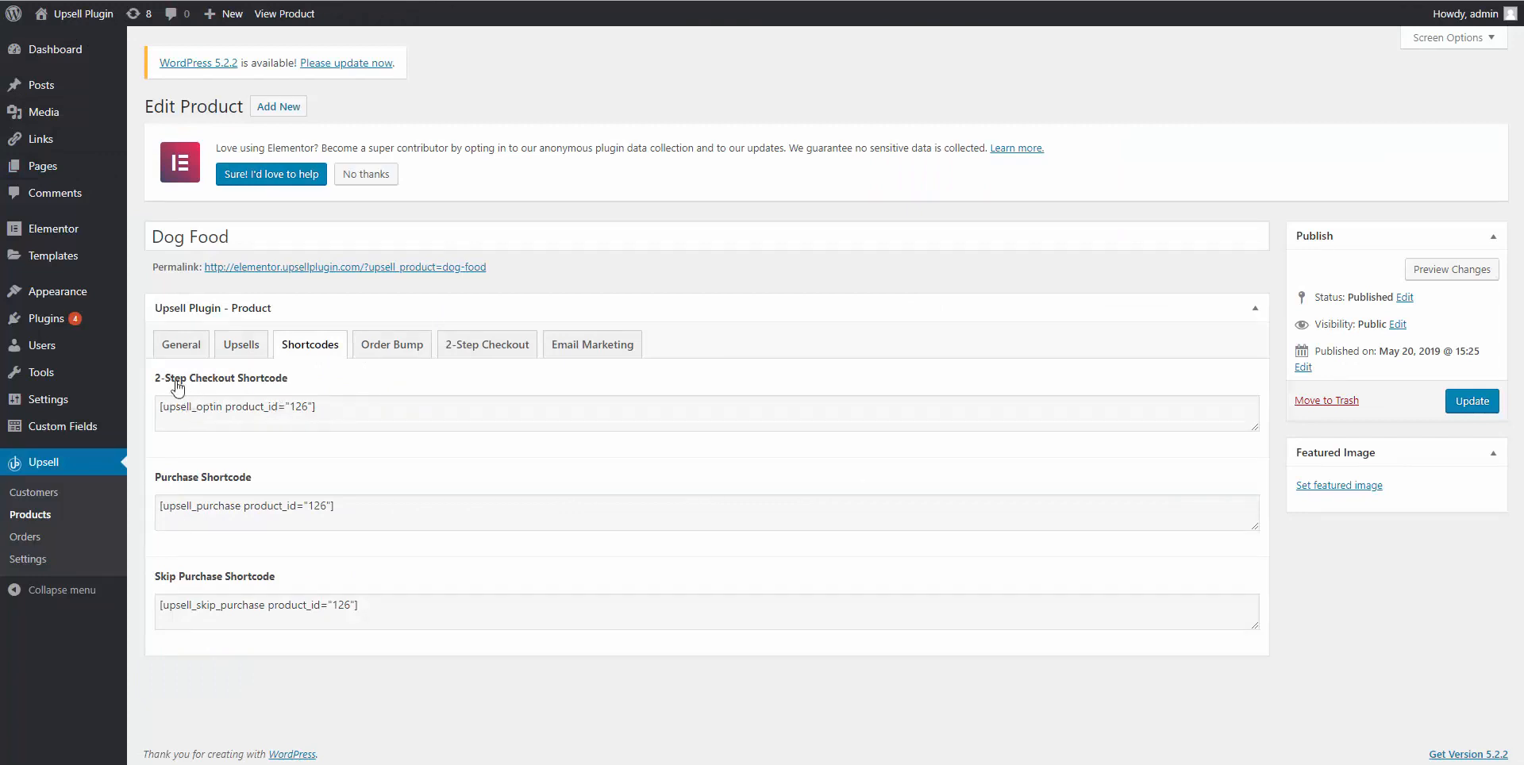
pyautogui.tripleClick(254, 406)
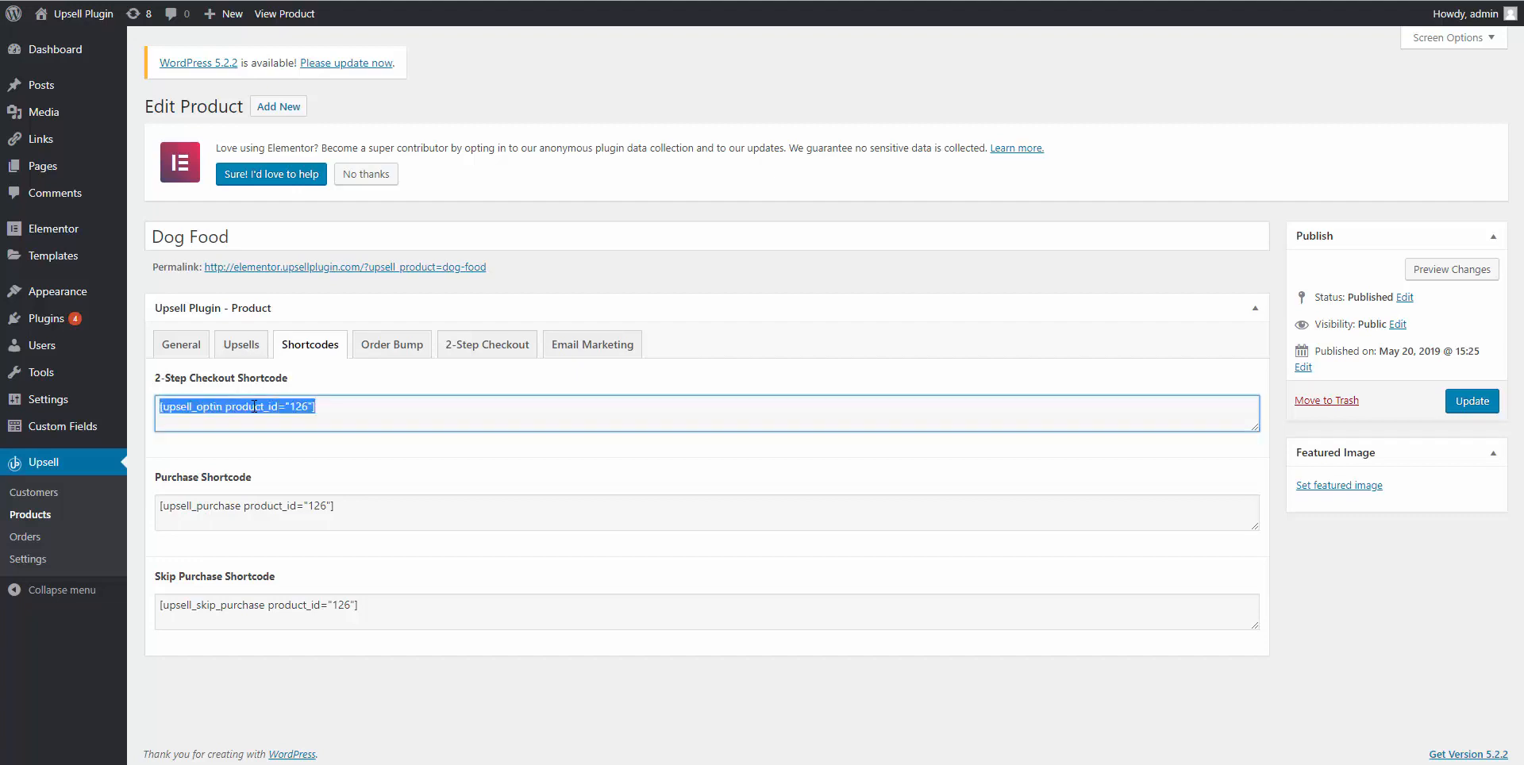
pyautogui.rightClick(254, 406)
pyautogui.click(318, 416)
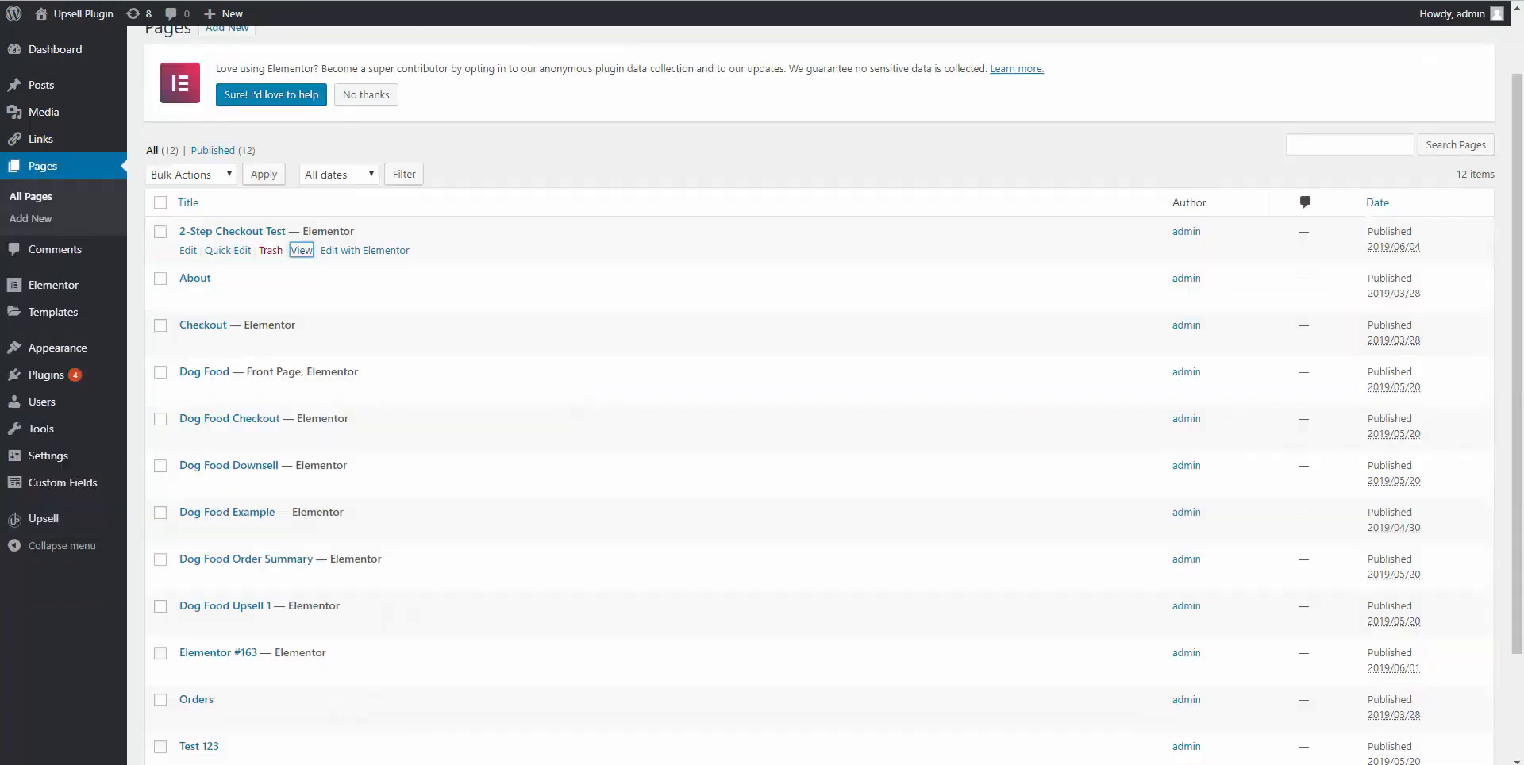
# Open the 2-Step Checkout Test page in Elementor and inspect the existing upsell_optin shortcode.
pyautogui.click(354, 251)
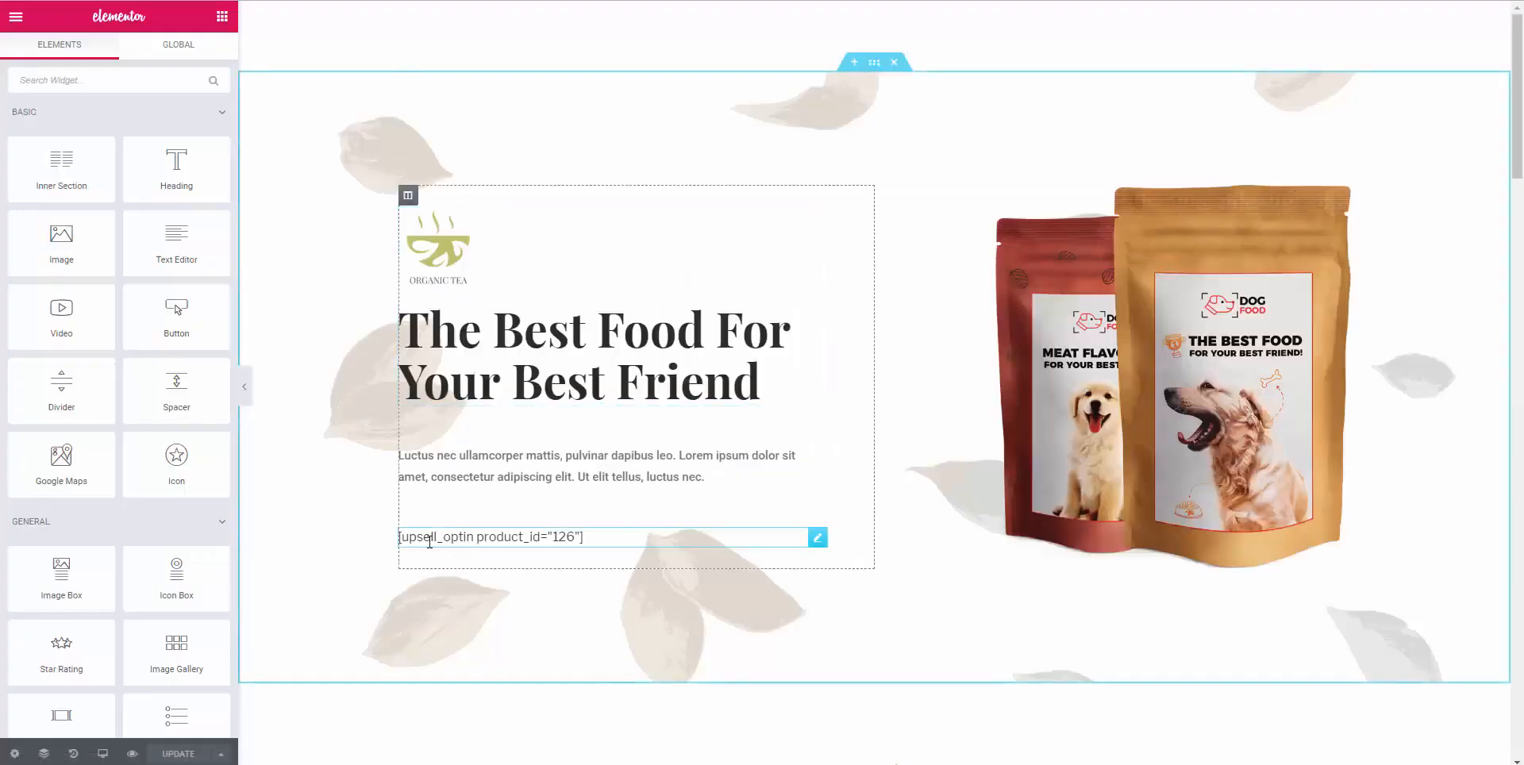
pyautogui.click(507, 542)
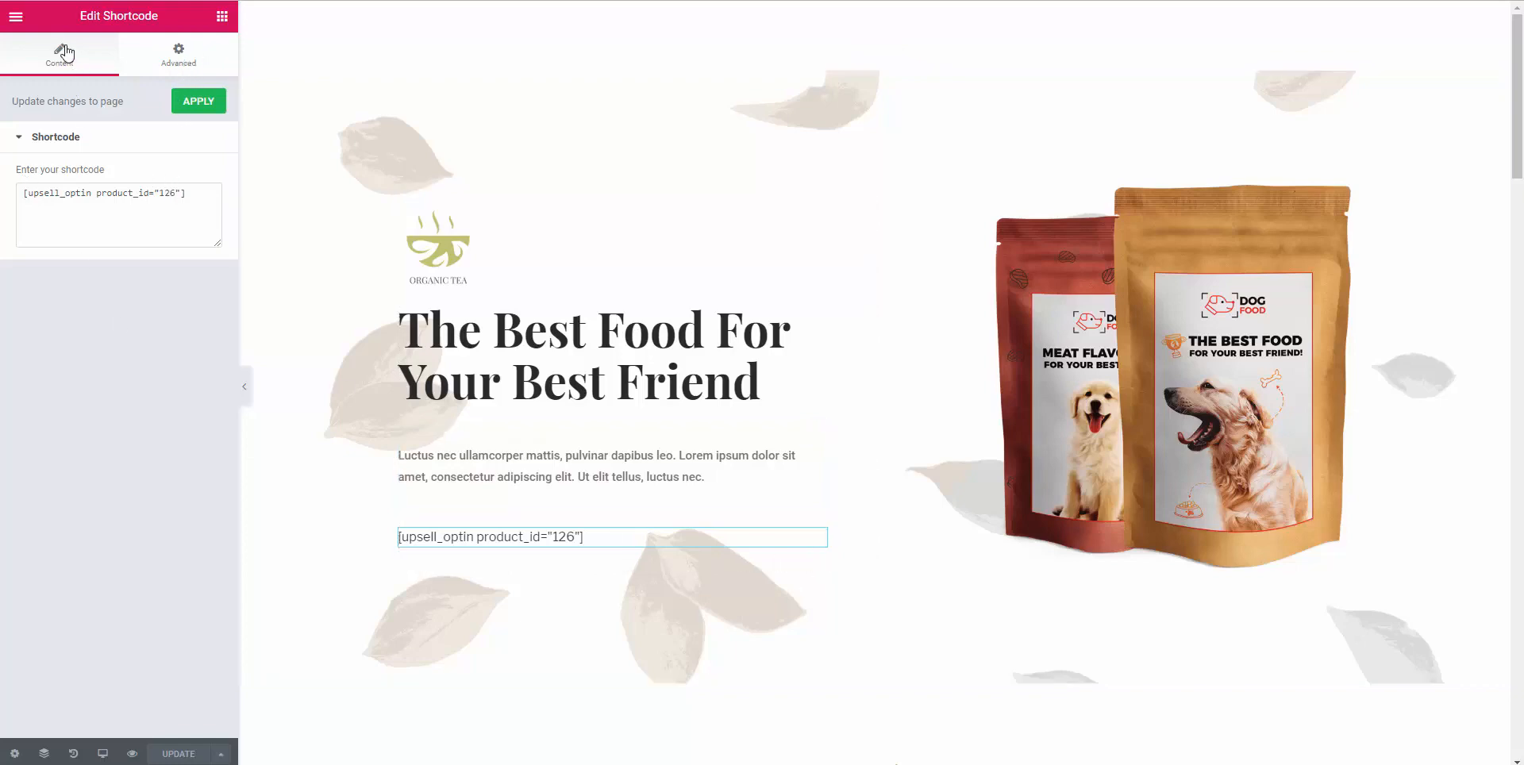
pyautogui.click(15, 19)
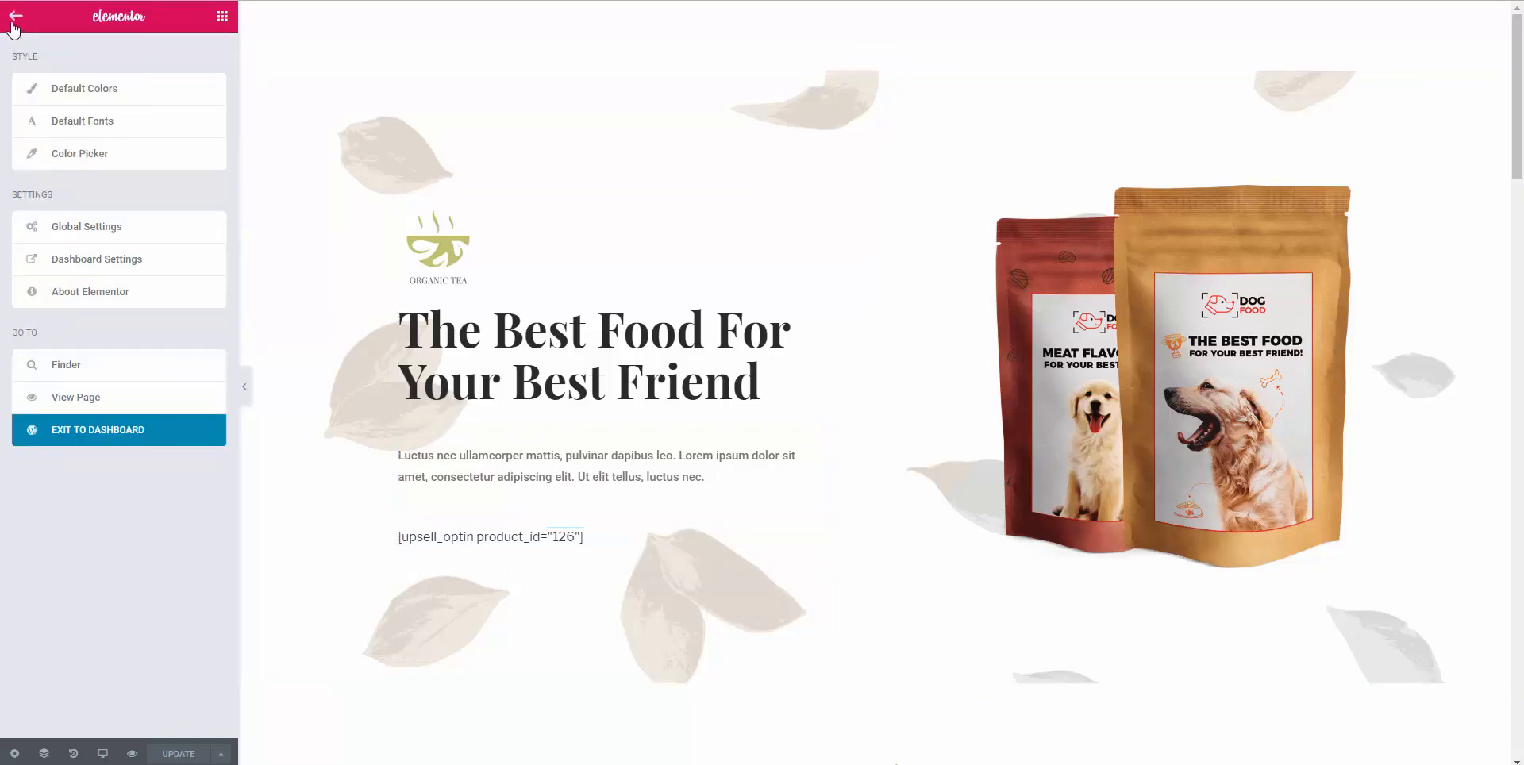
pyautogui.click(16, 20)
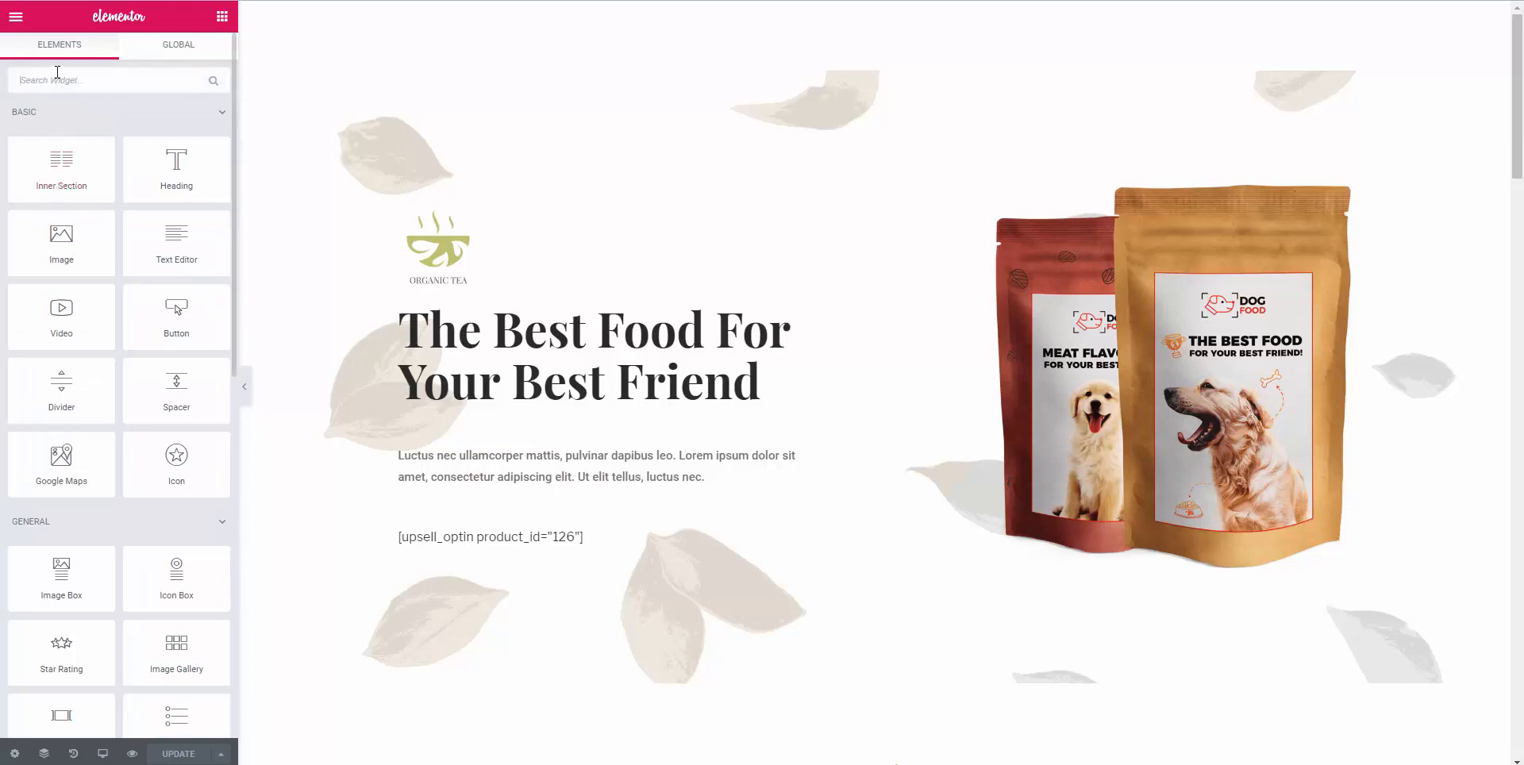
# Search 'short' and place an empty Shortcode widget above the existing shortcode, undoing a paste.
pyautogui.write('short')
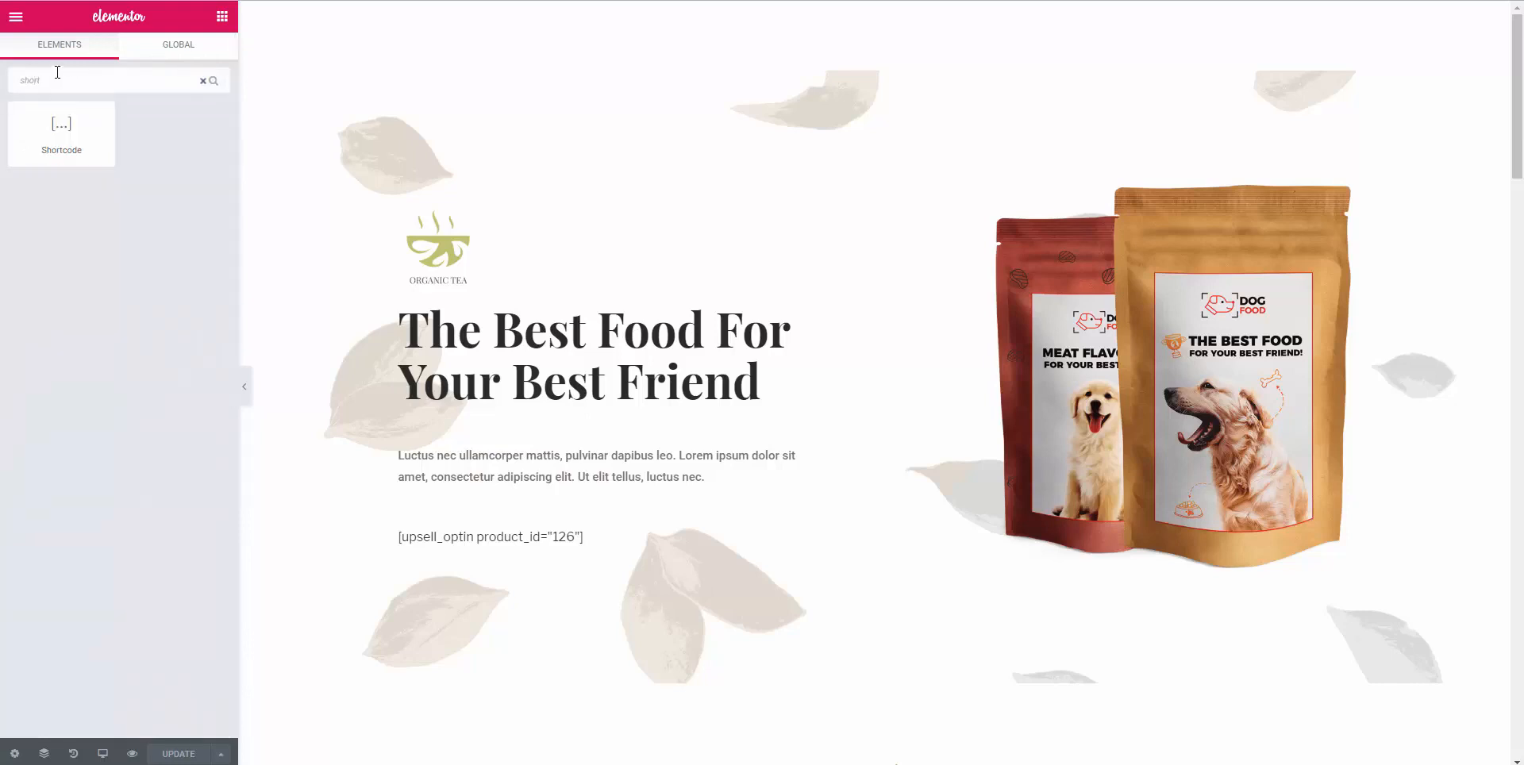
pyautogui.moveTo(25, 107); pyautogui.dragTo(505, 510)
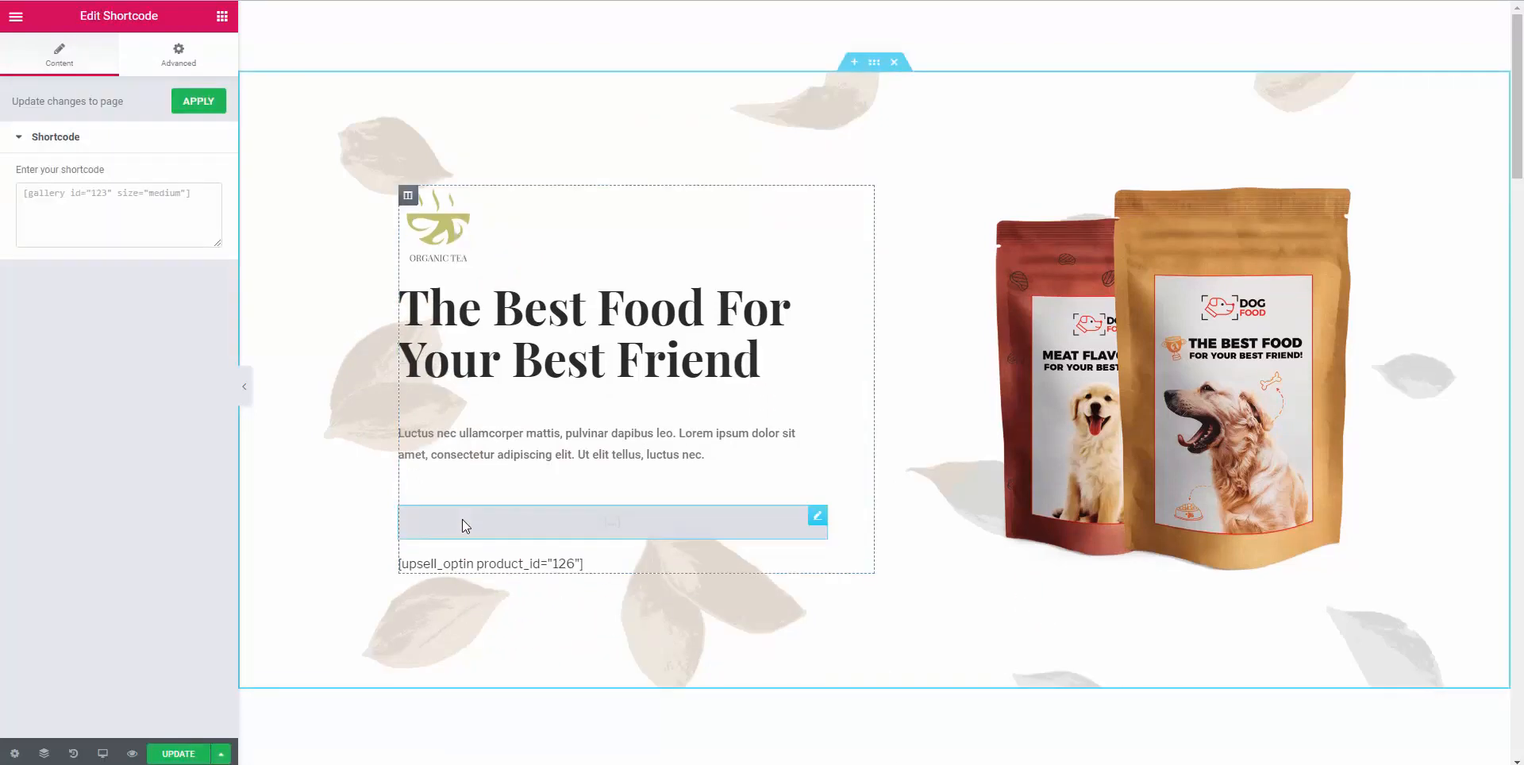
pyautogui.click(38, 190)
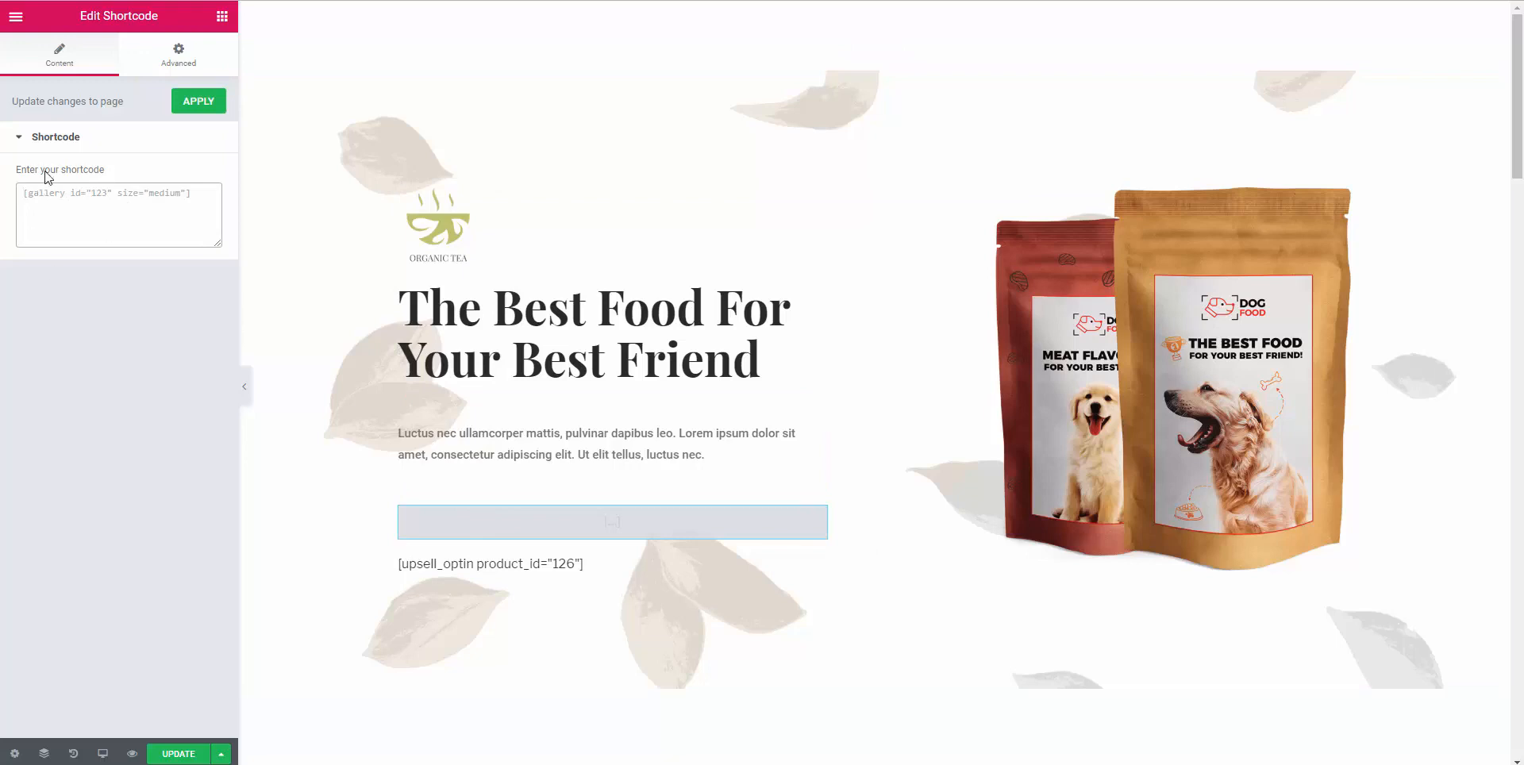
pyautogui.hotkey('ctrl', 'v')
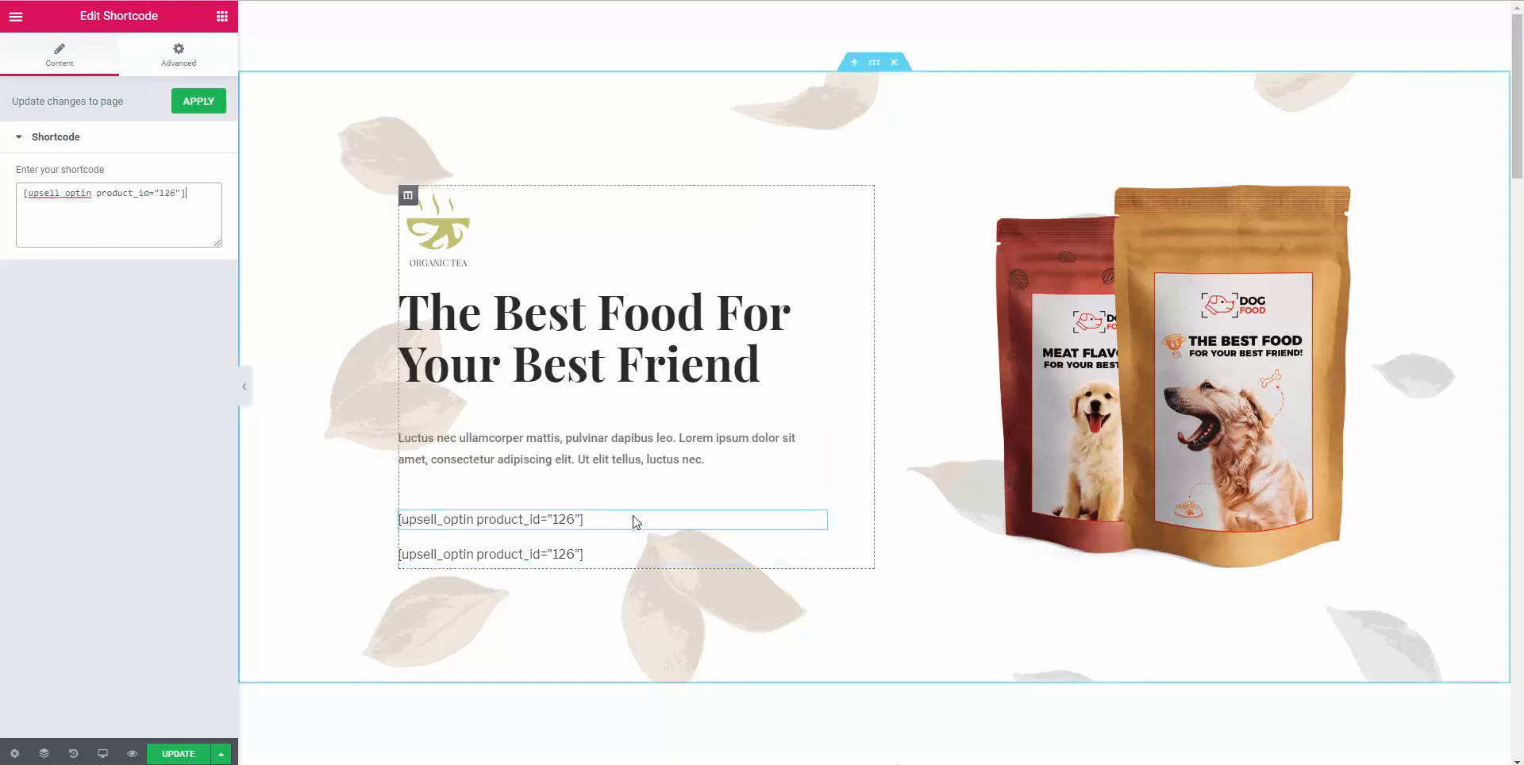
pyautogui.hotkey('ctrl', 'z')
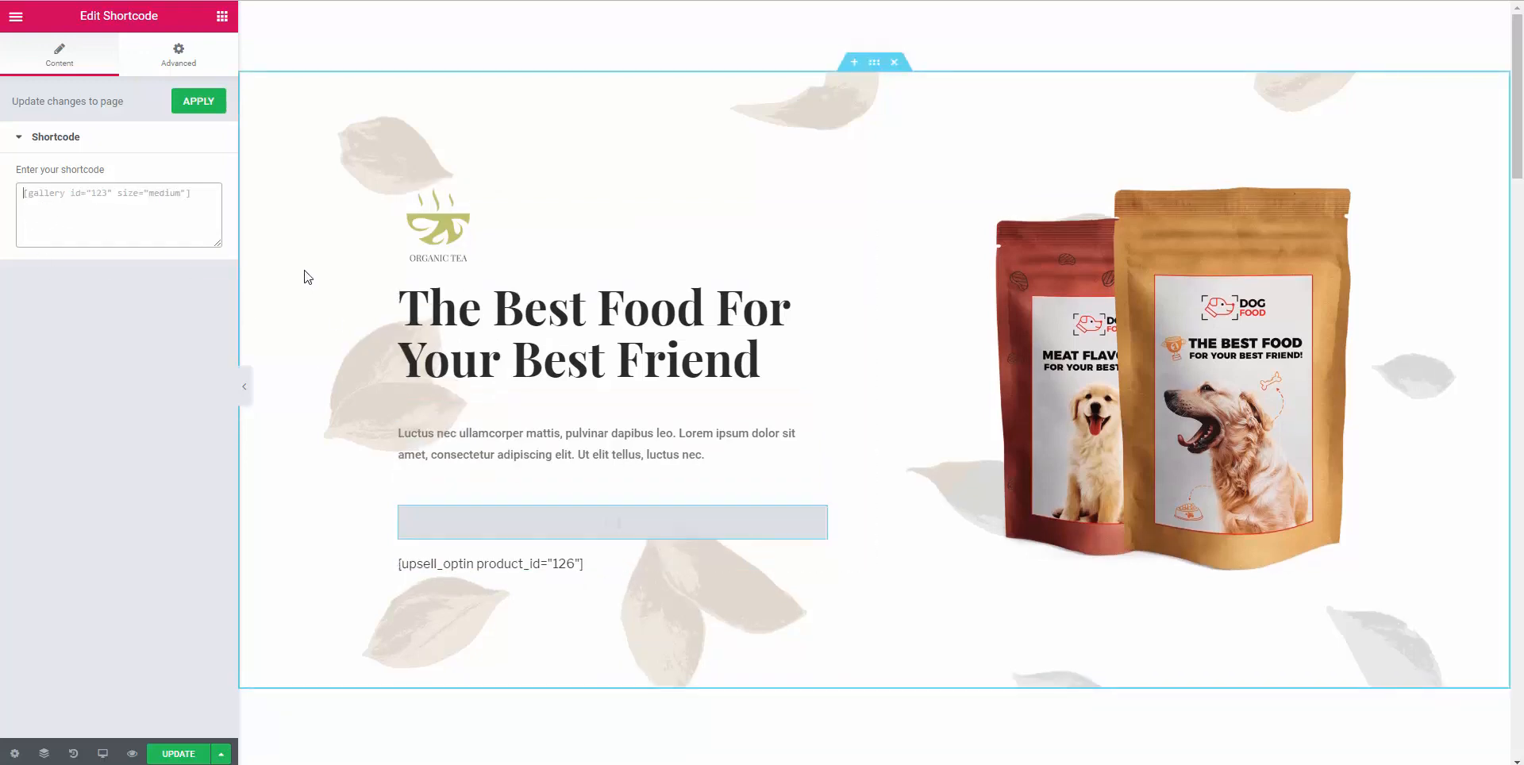
pyautogui.press('Escape')
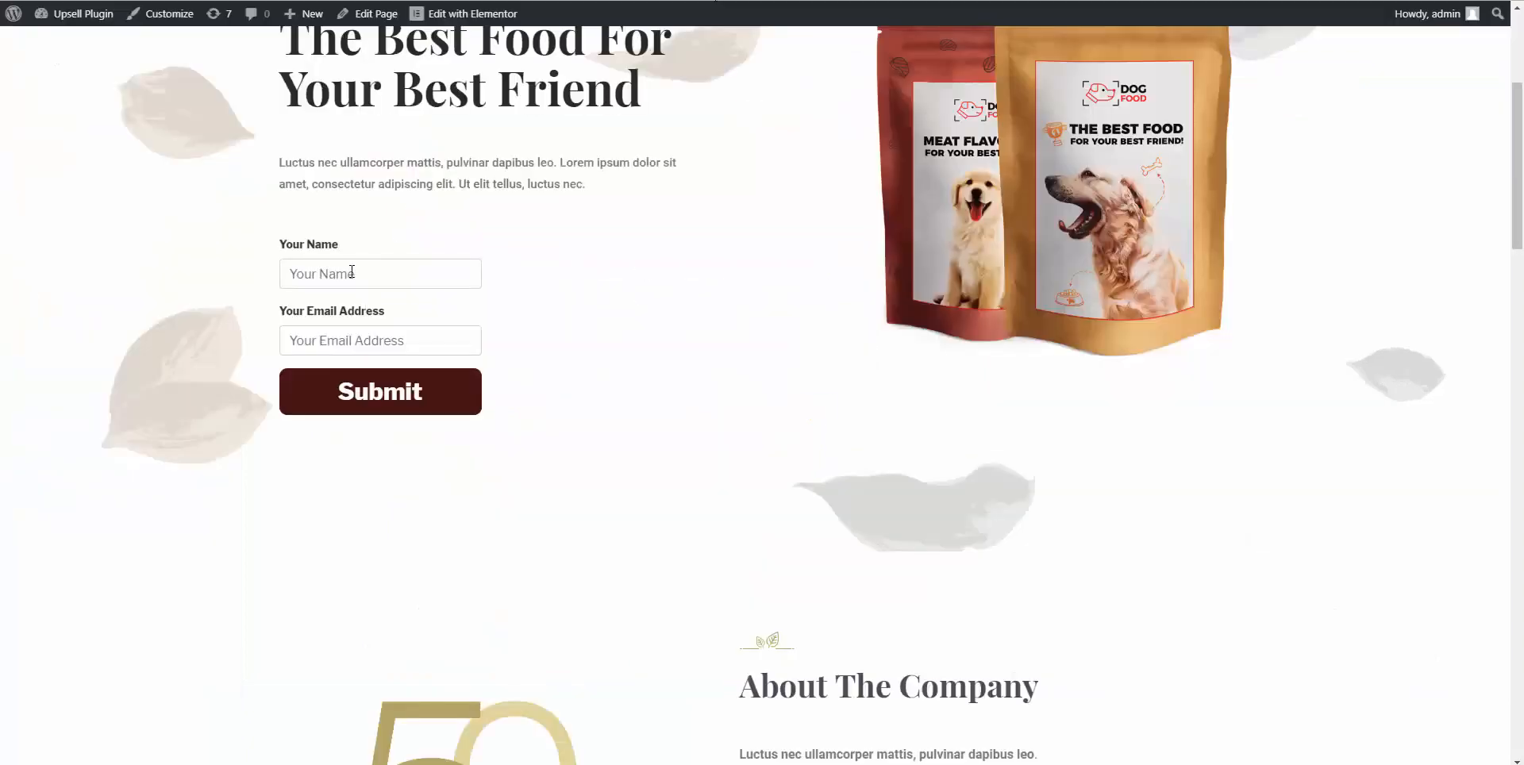
# Load the landing page address in a new private browsing window.
pyautogui.click(384, 265)
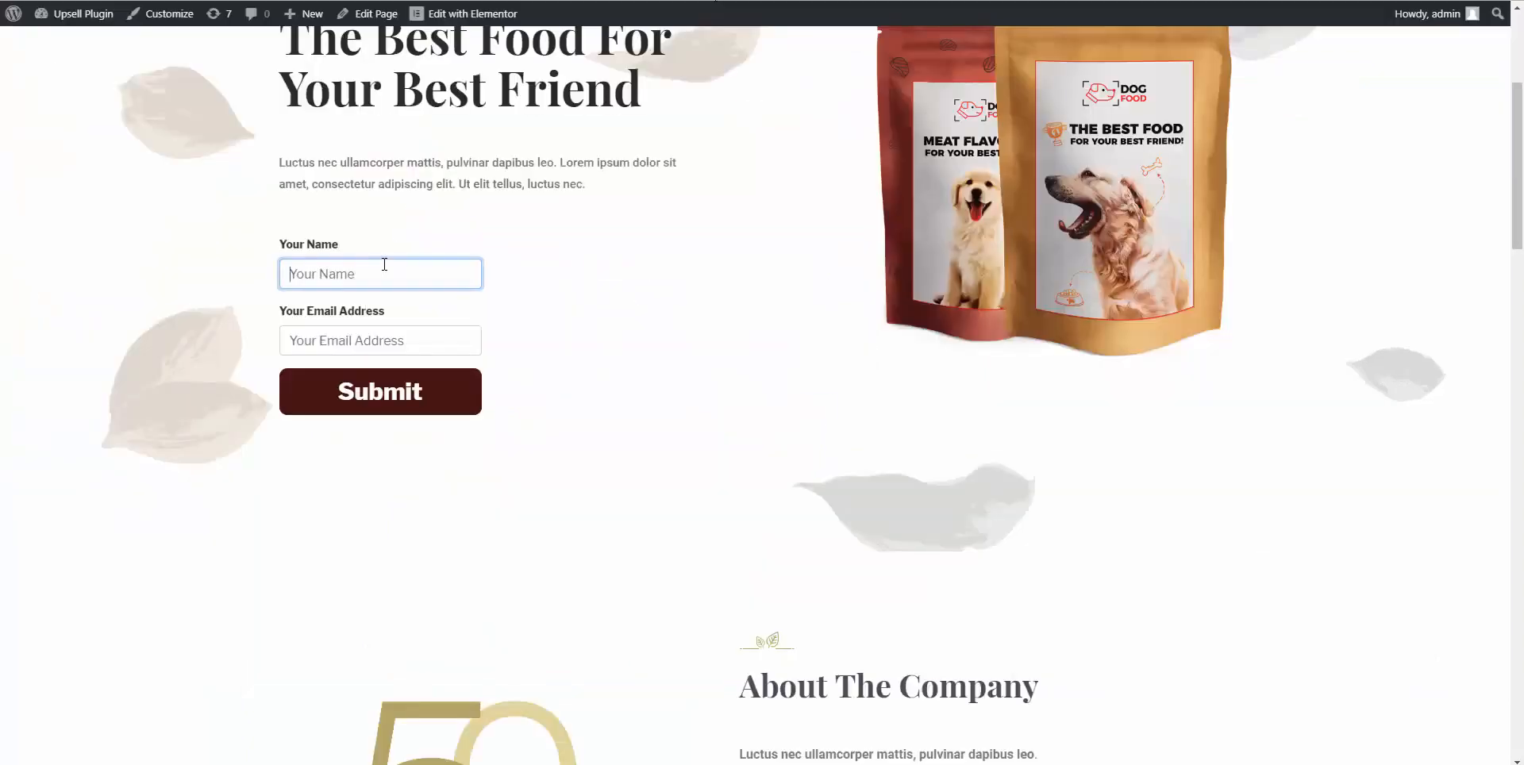
pyautogui.write('Eric')
pyautogui.click(401, 1)
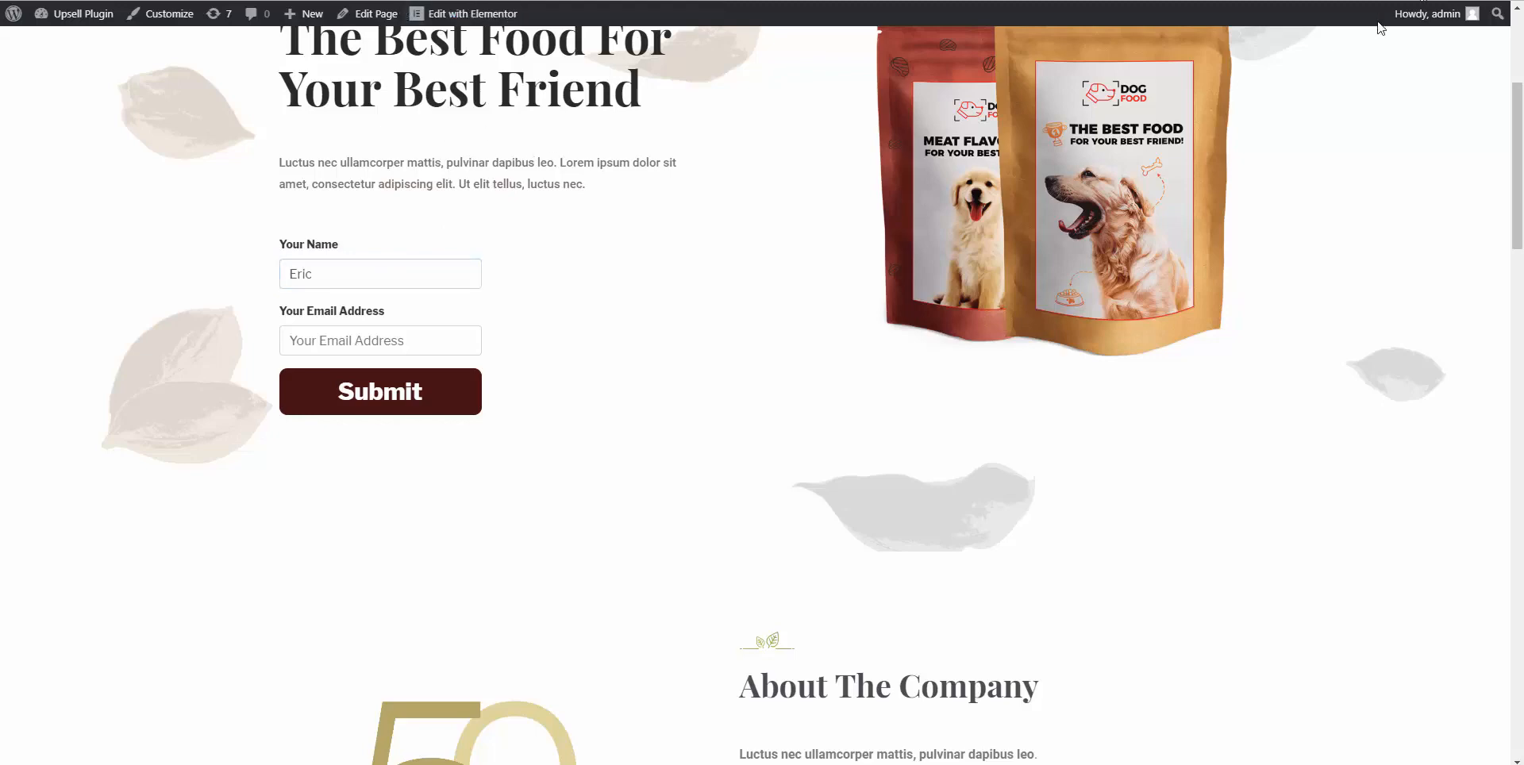
pyautogui.click(1512, 1)
pyautogui.click(1452, 49)
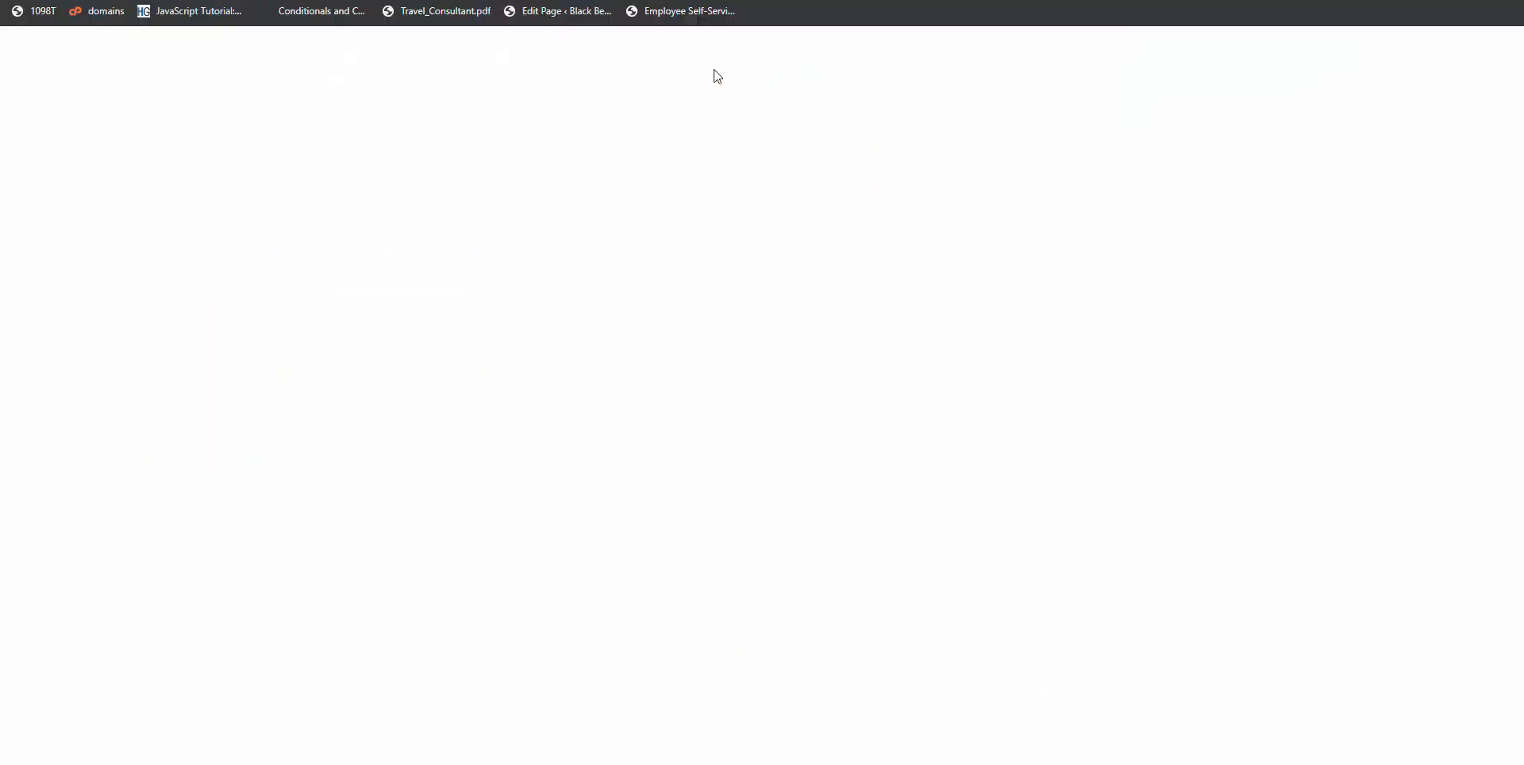
pyautogui.hotkey('ctrl', 'v')
pyautogui.press('Return')
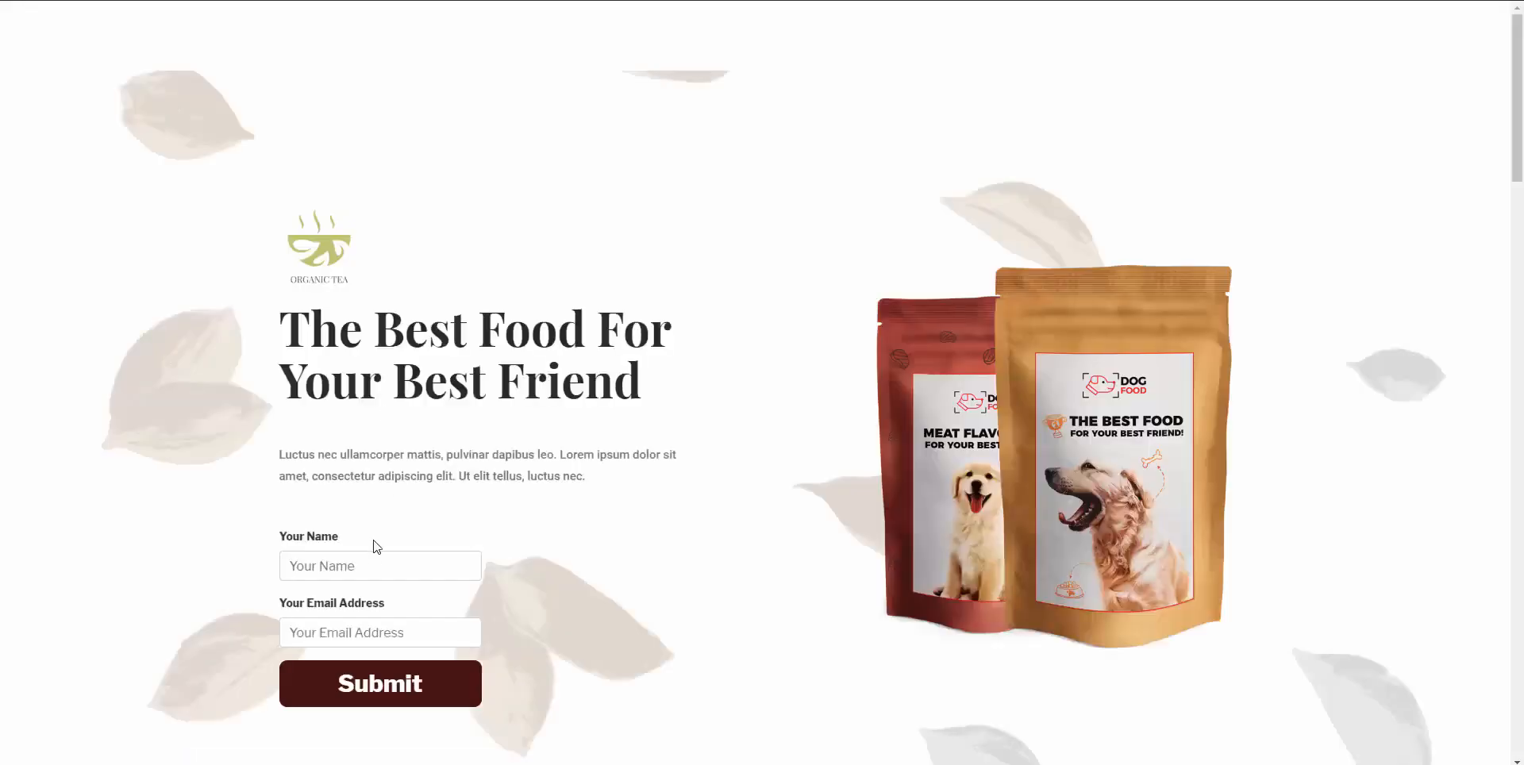
# Enter a name and email address in the opt-in form and submit it to reach checkout.
pyautogui.click(376, 543)
pyautogui.write('Eric')
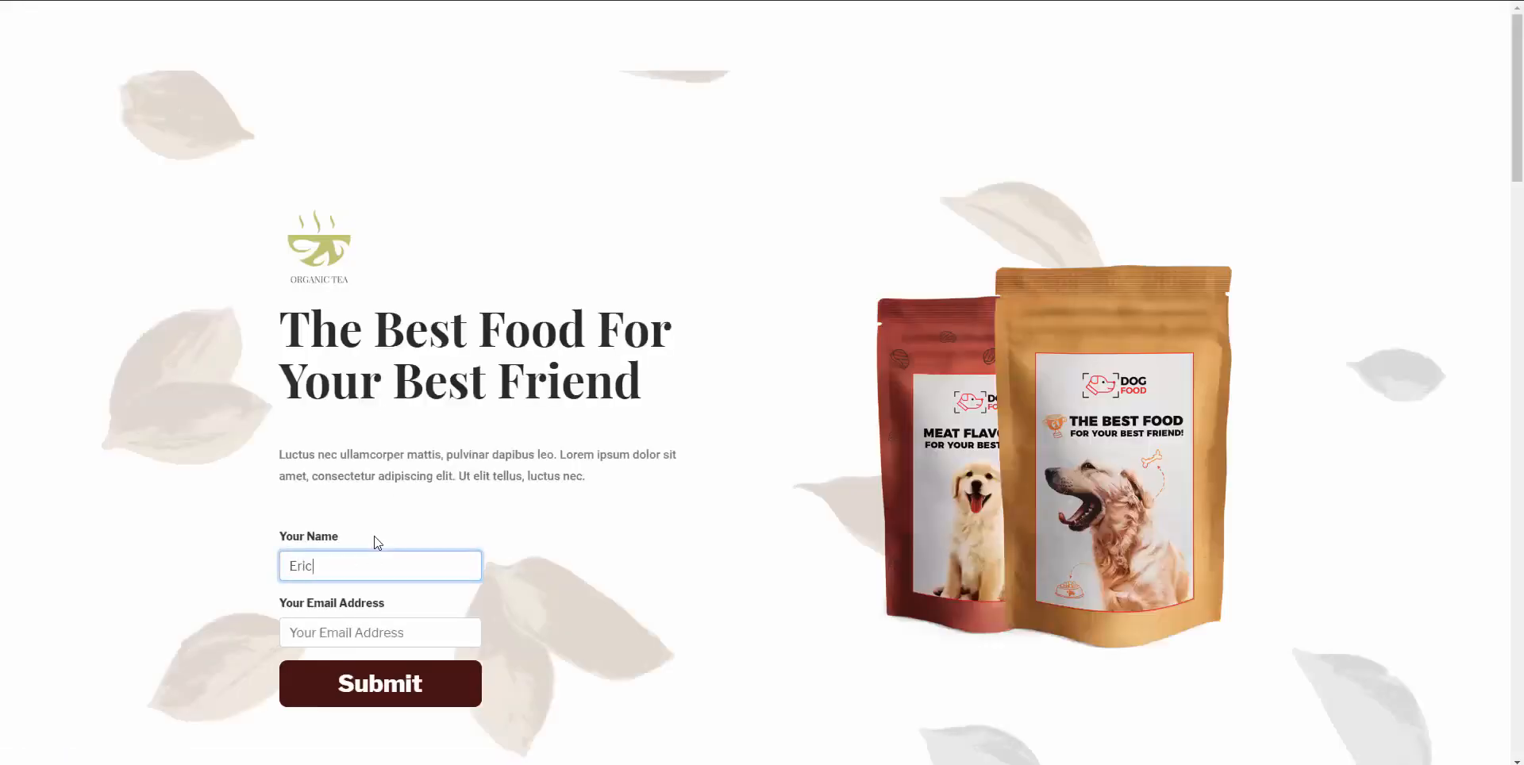
pyautogui.press('Tab')
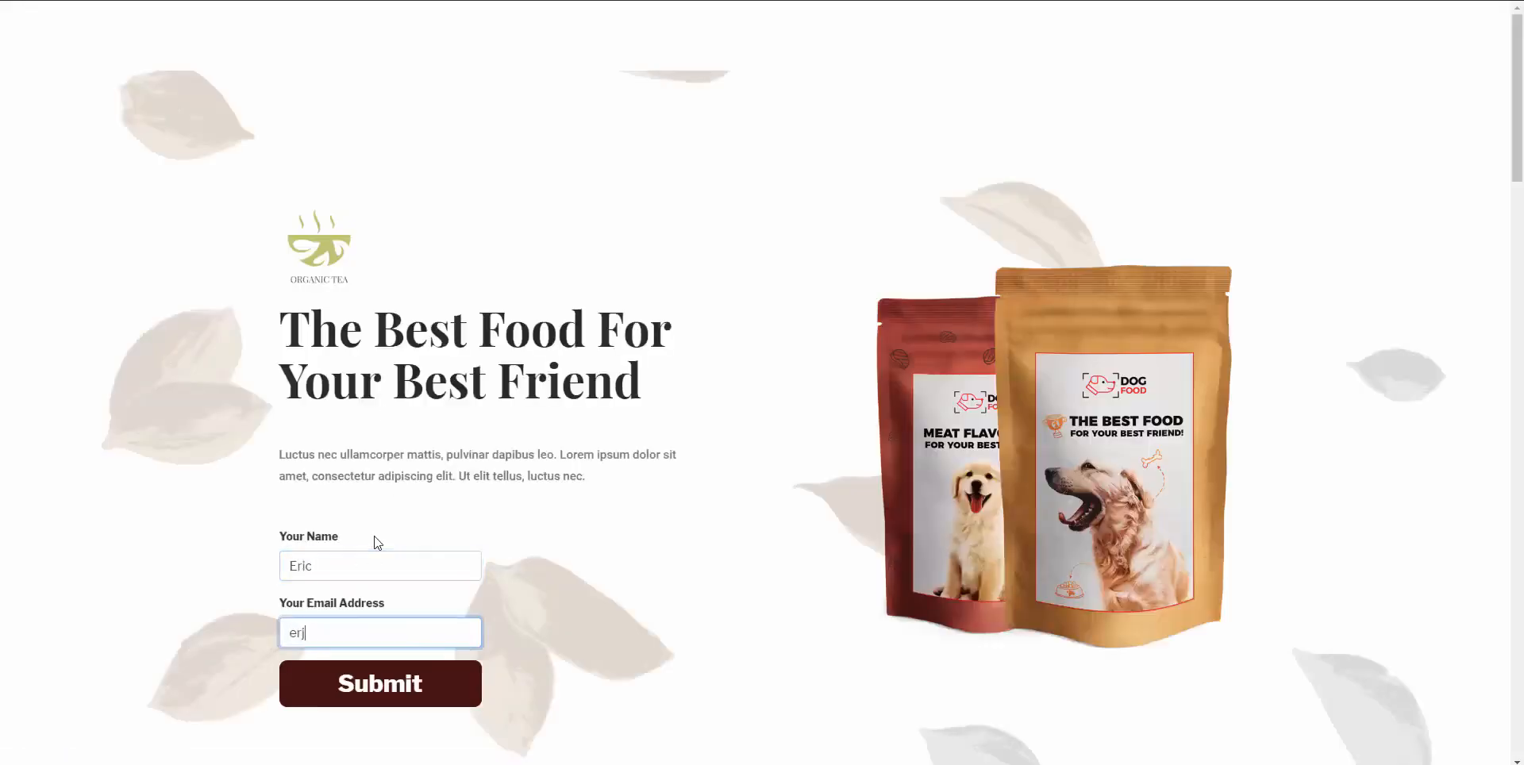
pyautogui.click(400, 697)
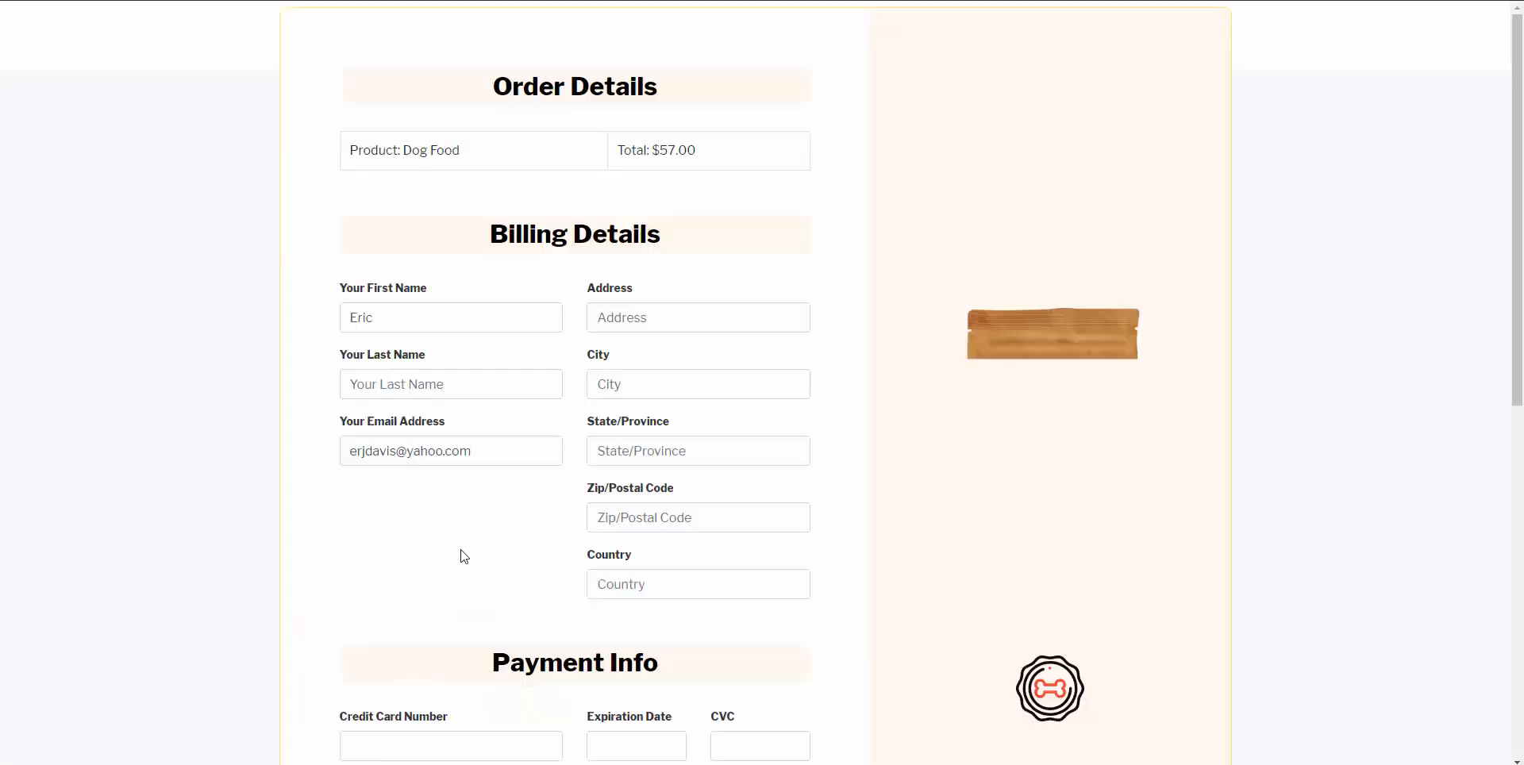
# Fill in the buyer's first name and email address on the checkout form.
pyautogui.scroll(-2, 627, 313)
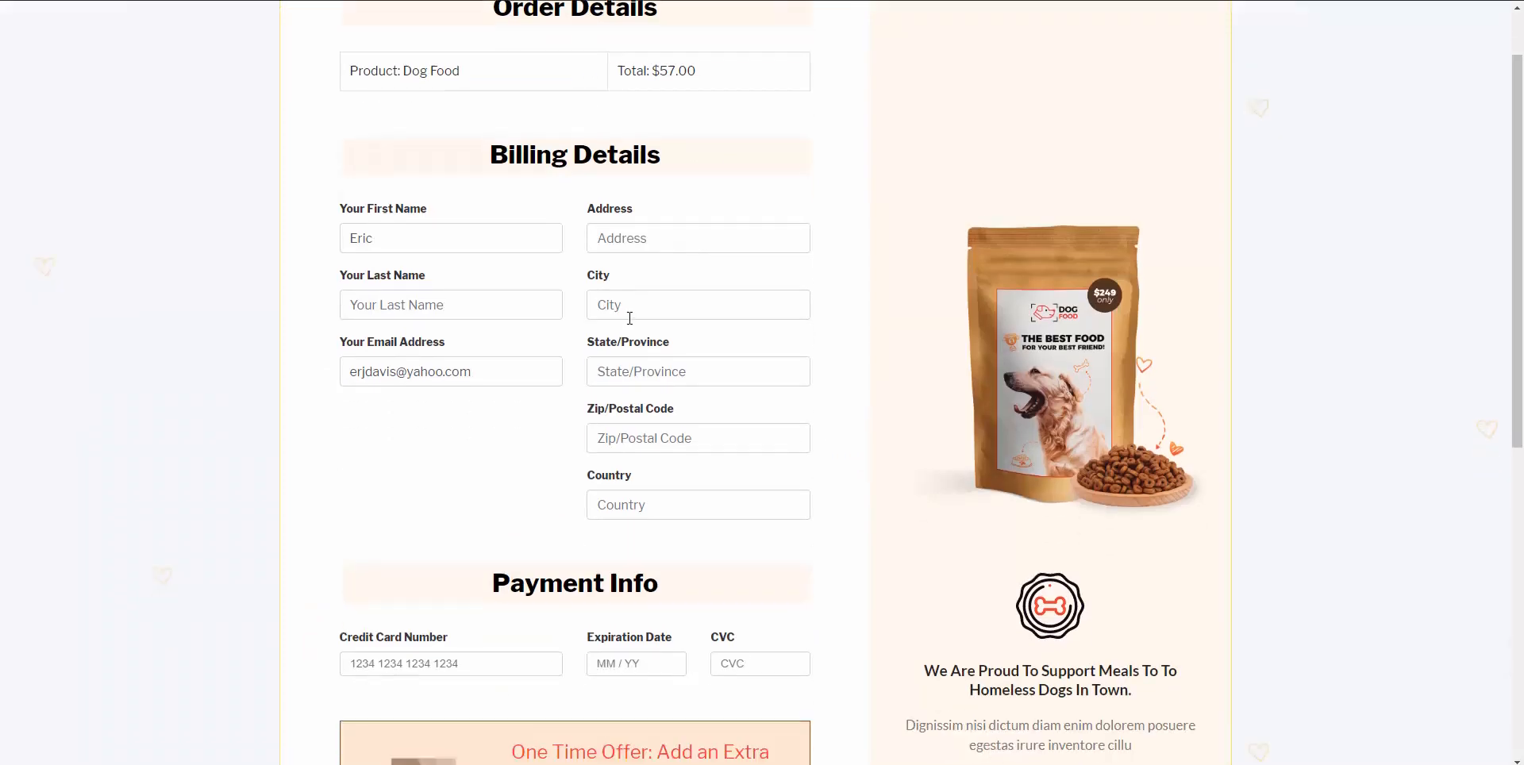
pyautogui.scroll(1, 339, 259)
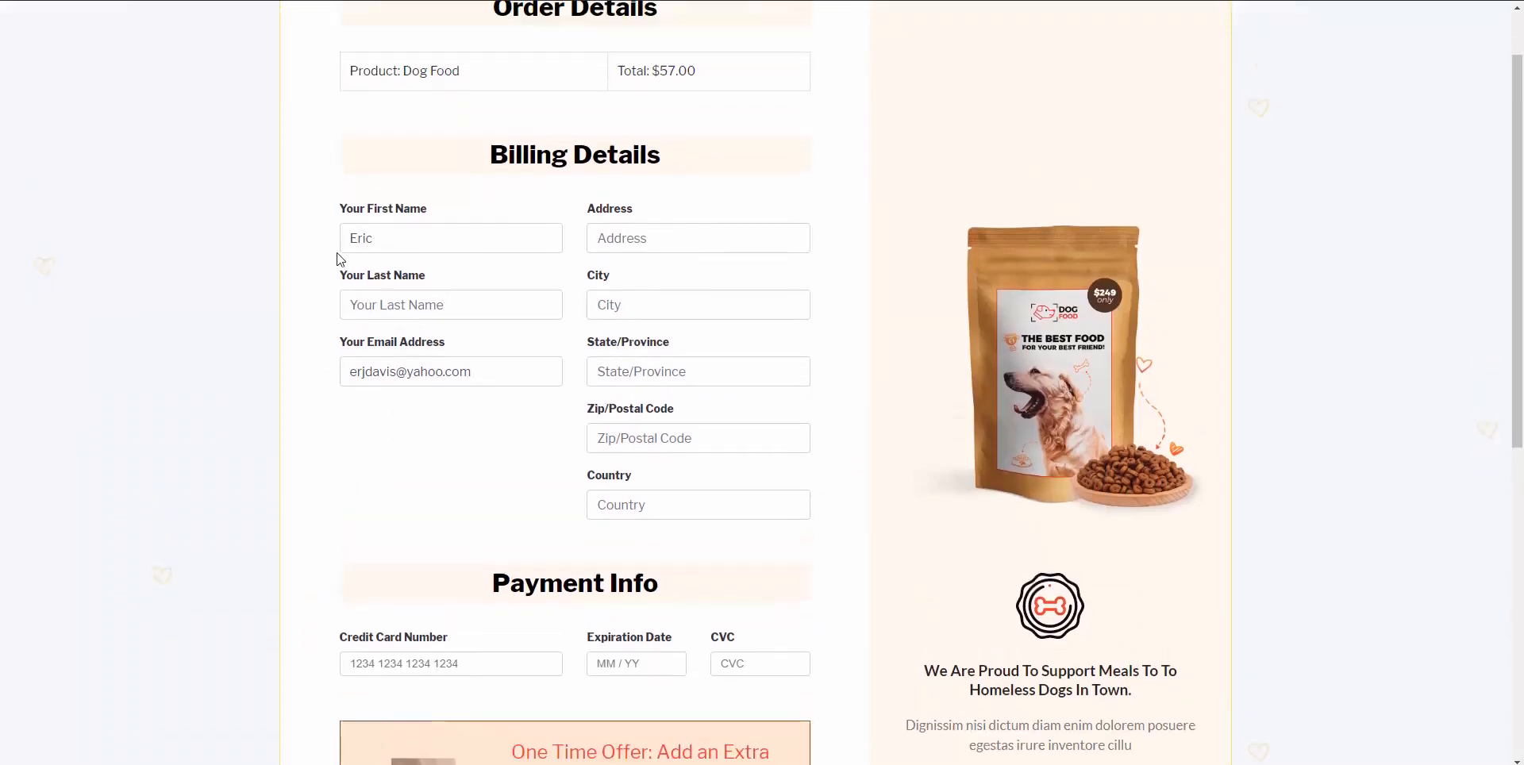
pyautogui.click(390, 238)
pyautogui.click(487, 370)
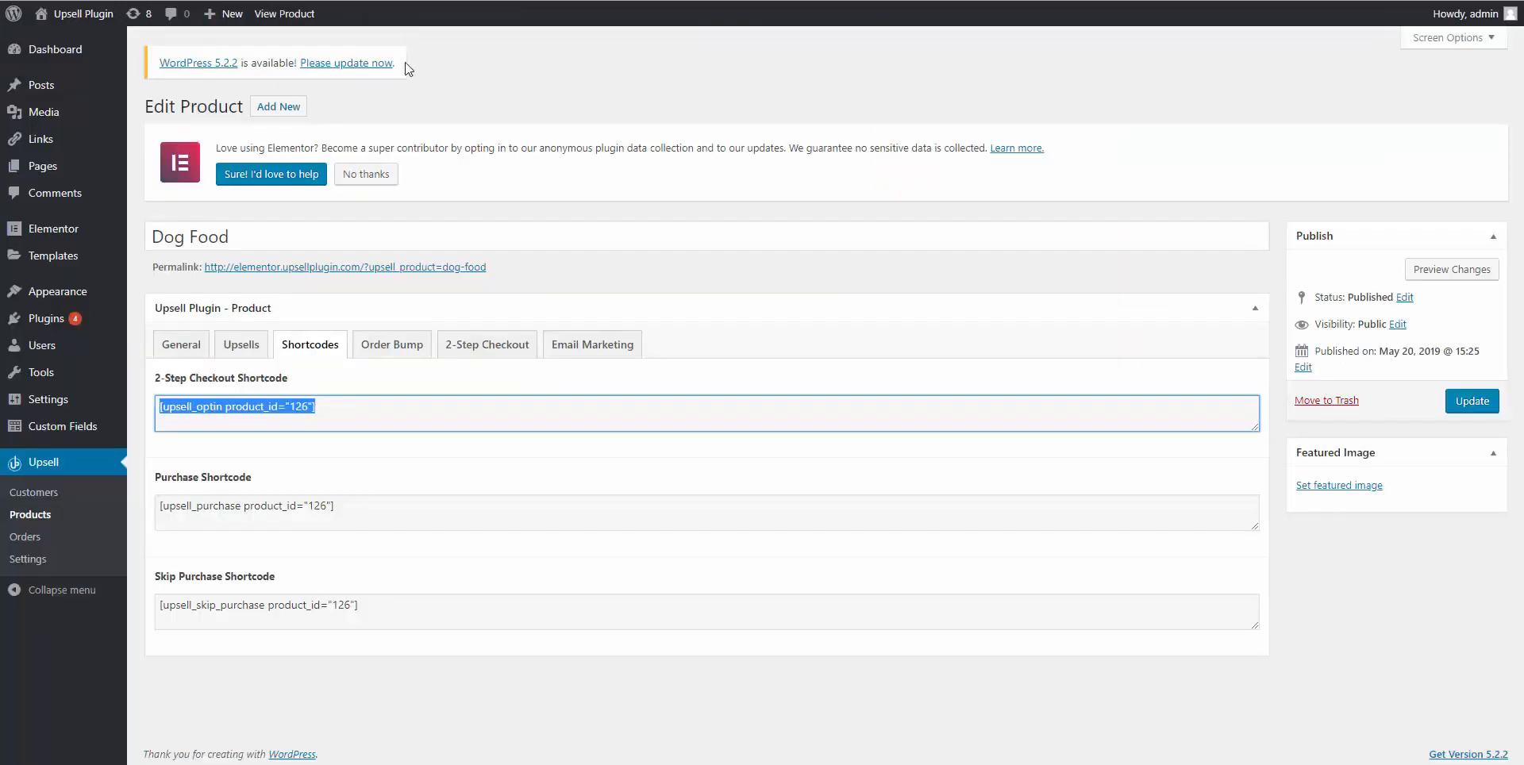
# Show Dog Food's 2-Step Checkout settings and leave the GetResponse list on dog_food_example.
pyautogui.click(493, 360)
pyautogui.scroll(-3, 170, 483)
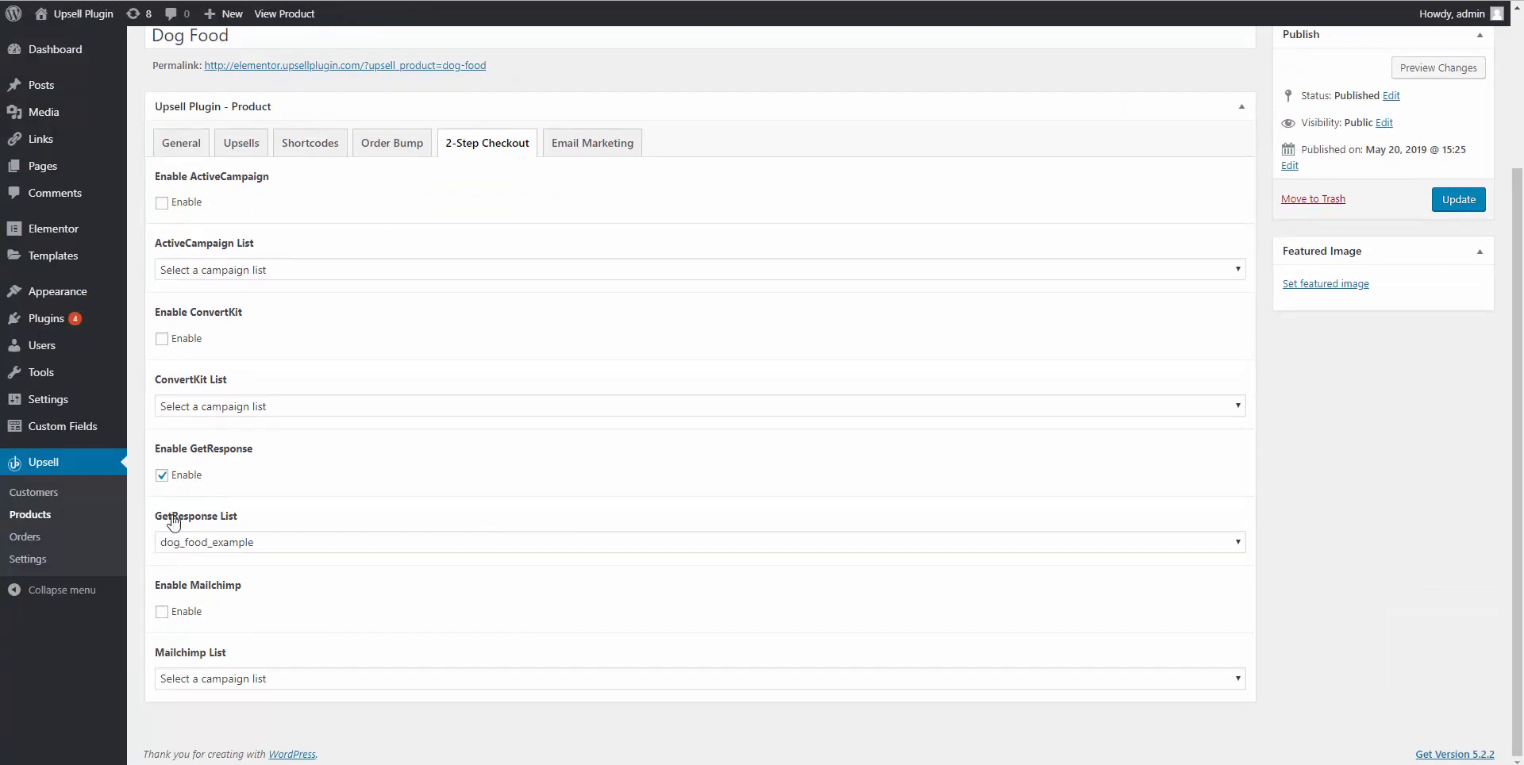
pyautogui.click(195, 543)
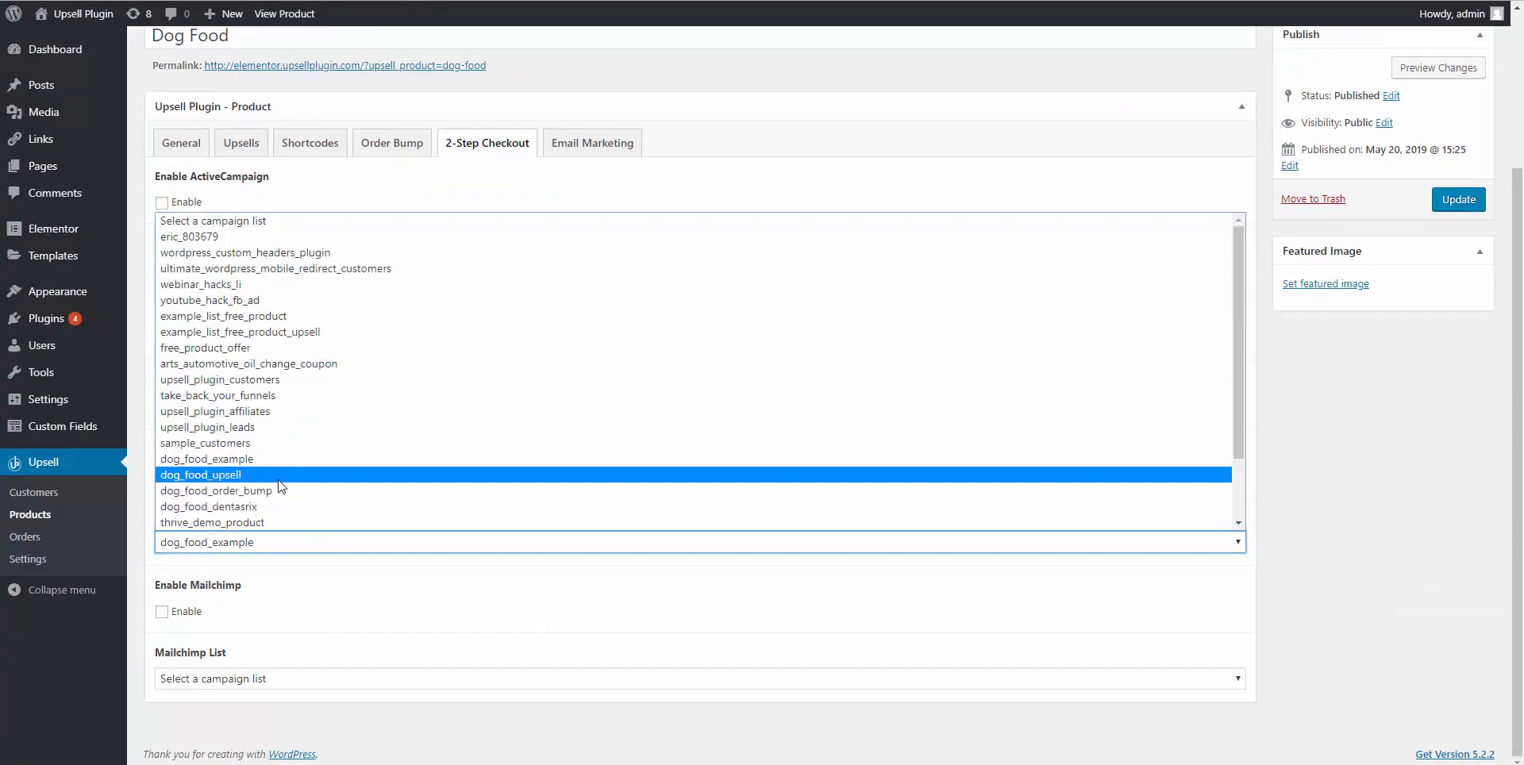
pyautogui.click(317, 567)
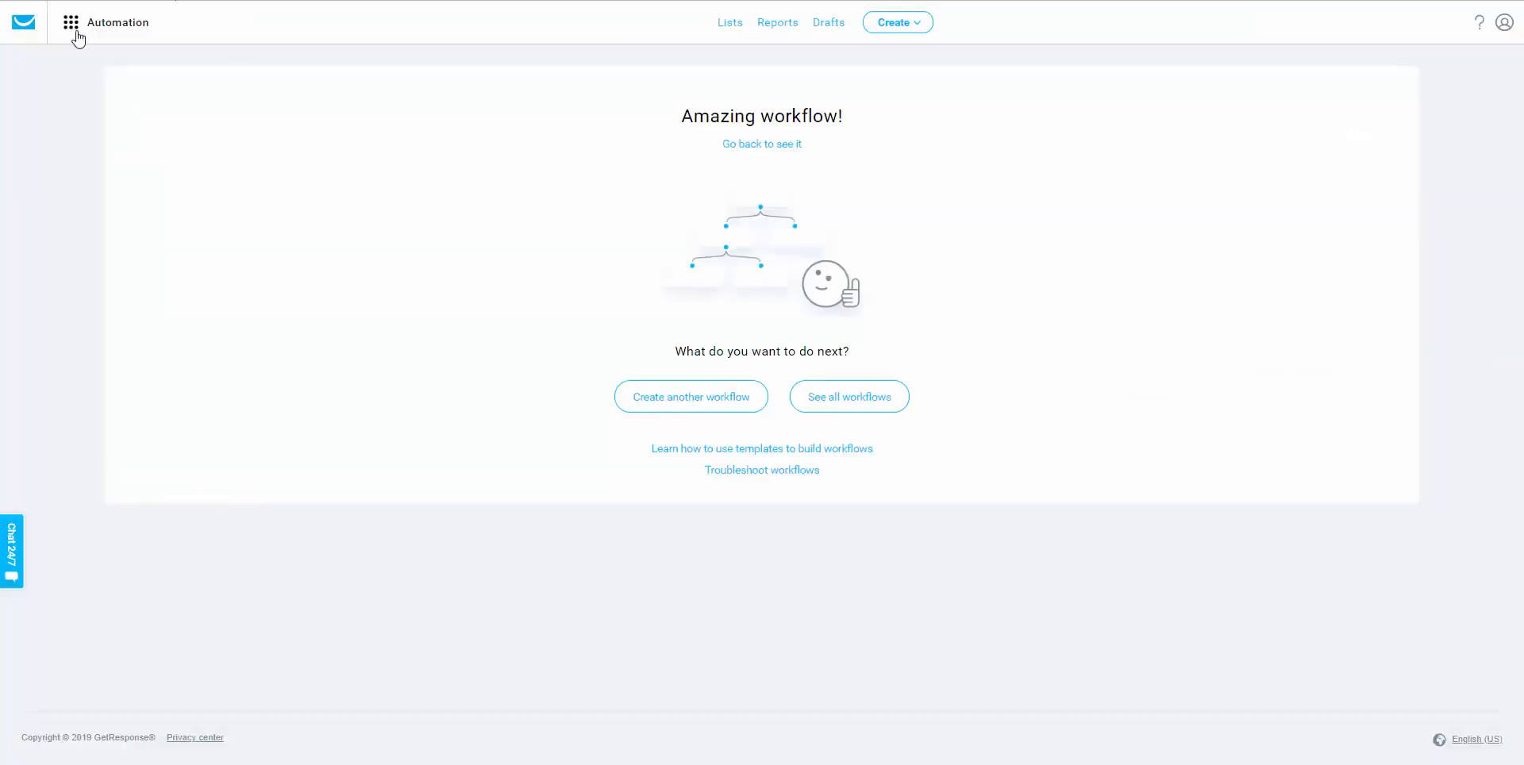
# Start a new GetResponse autoresponder for the dog_food_2_step list.
pyautogui.click(75, 36)
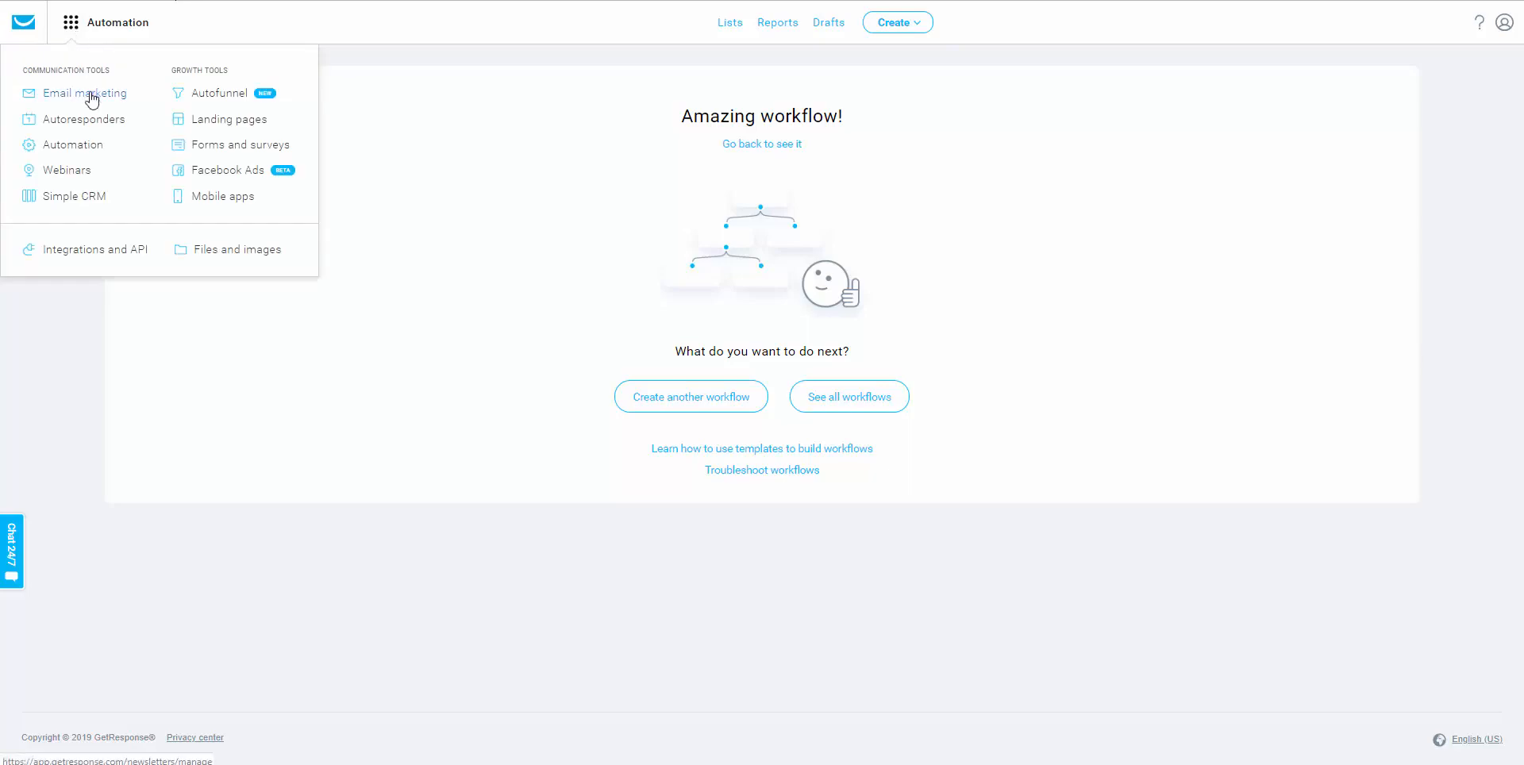
pyautogui.click(86, 124)
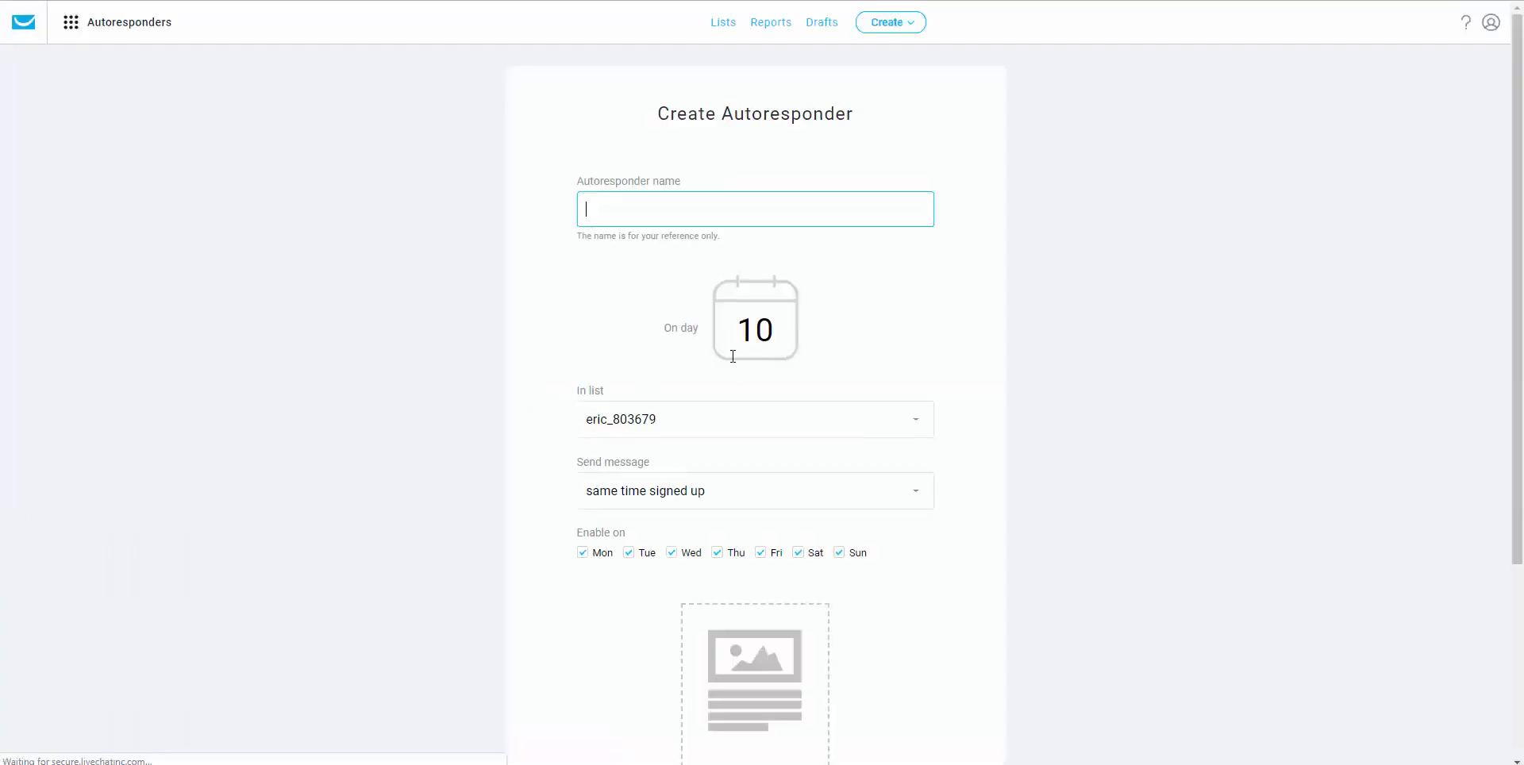
pyautogui.click(621, 431)
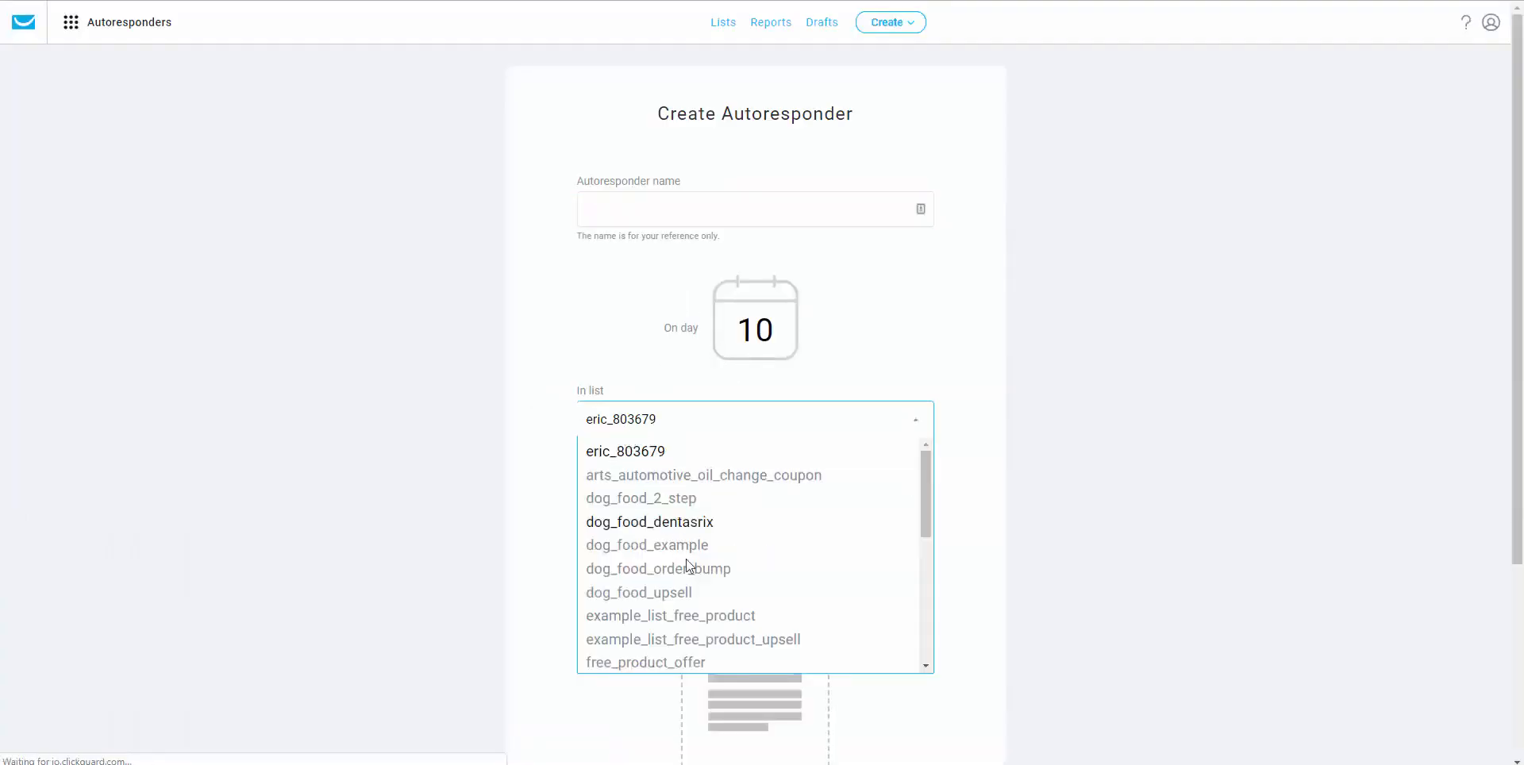
pyautogui.scroll(-1, 689, 568)
pyautogui.scroll(-3, 689, 568)
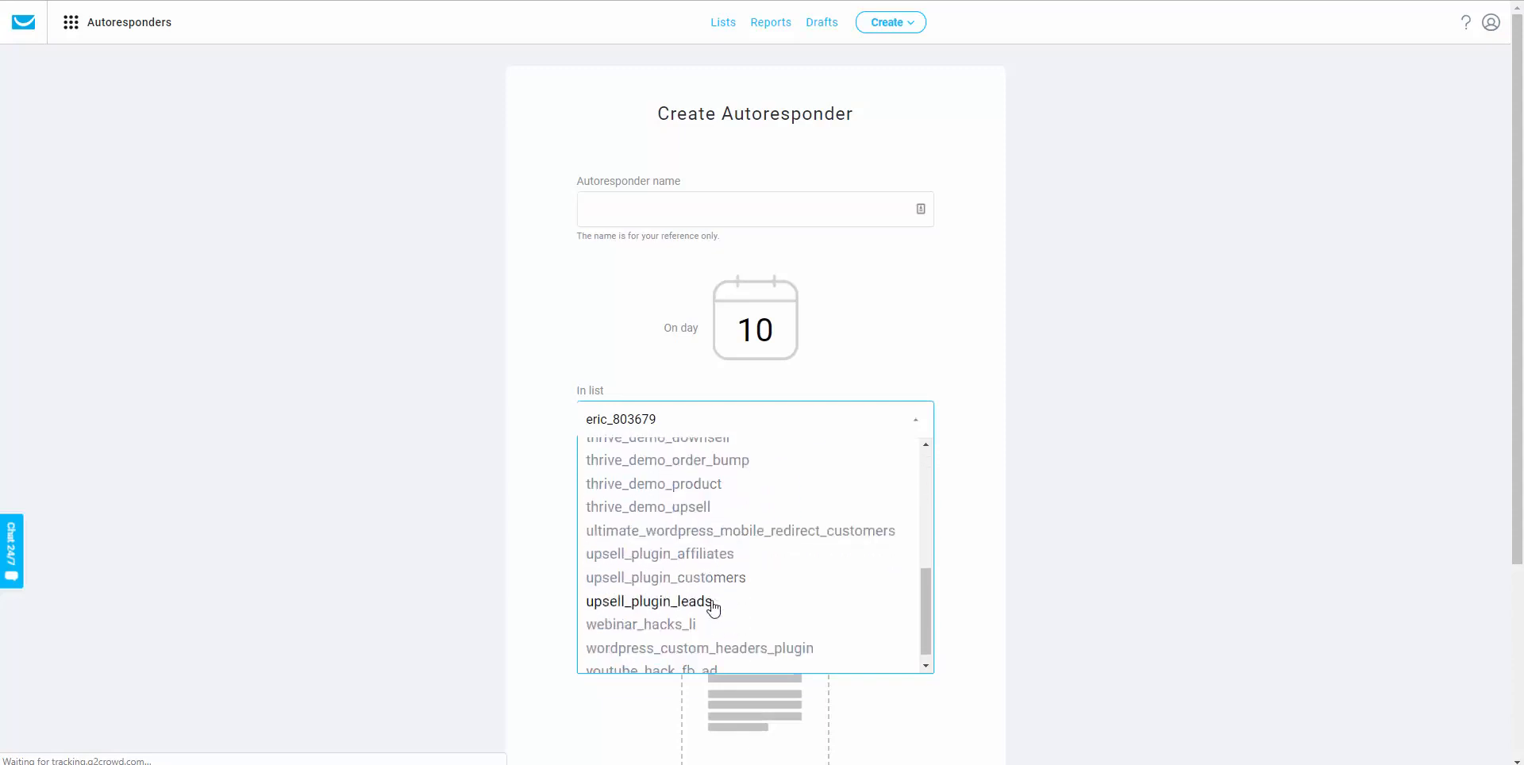
pyautogui.scroll(5, 715, 609)
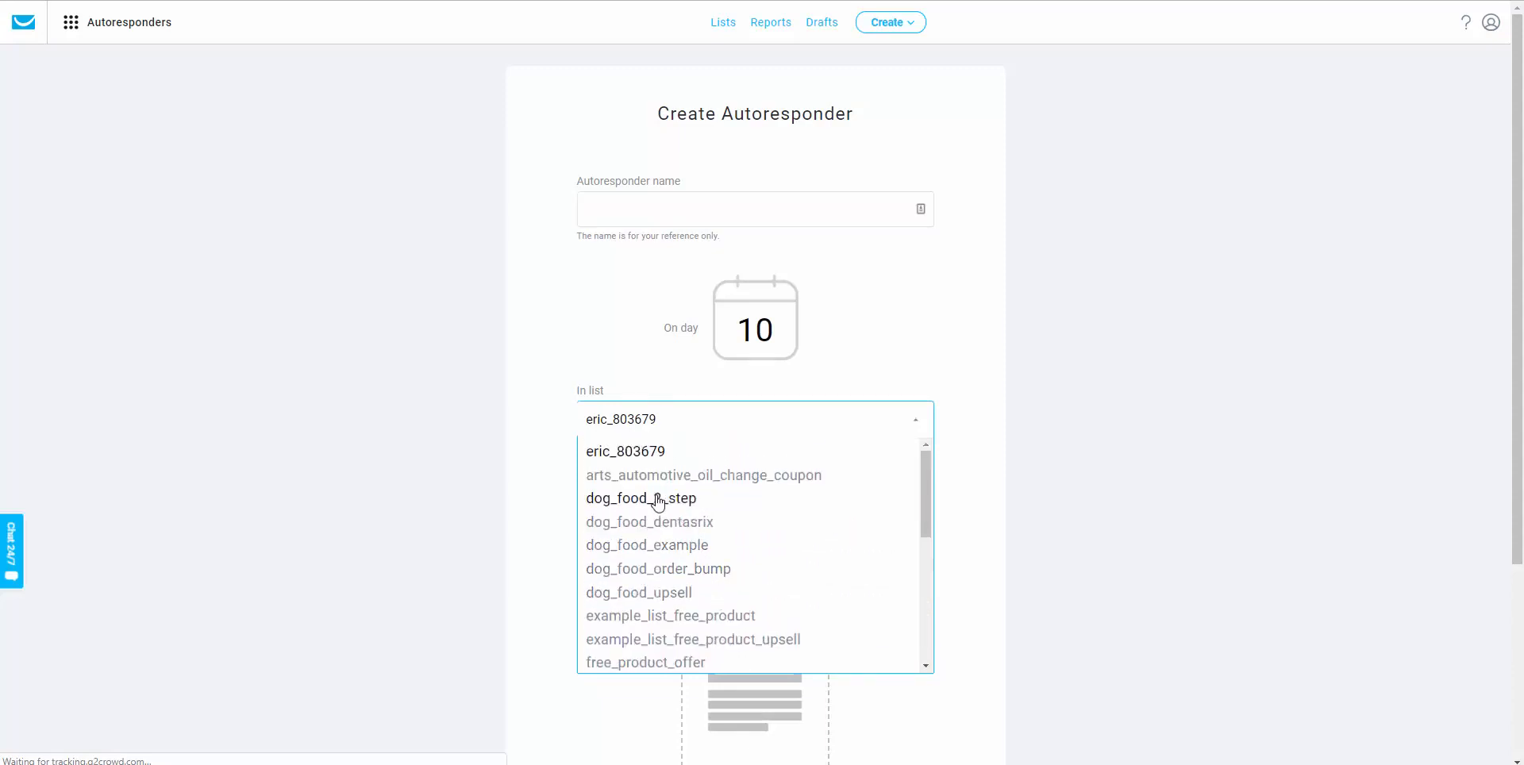
pyautogui.click(609, 497)
pyautogui.scroll(-1, 657, 451)
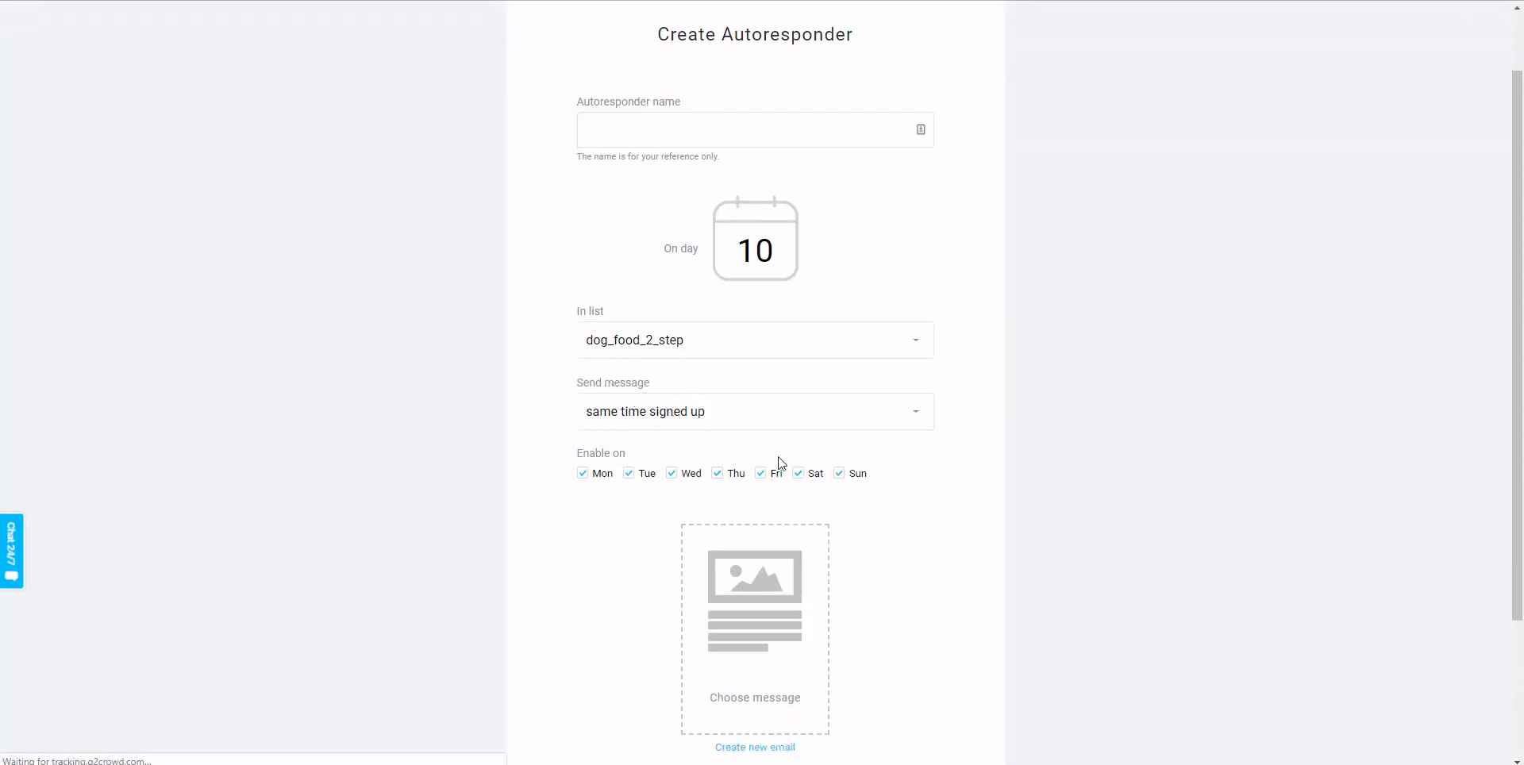
# Set the autoresponder to send with a delay of 1 hour.
pyautogui.click(637, 424)
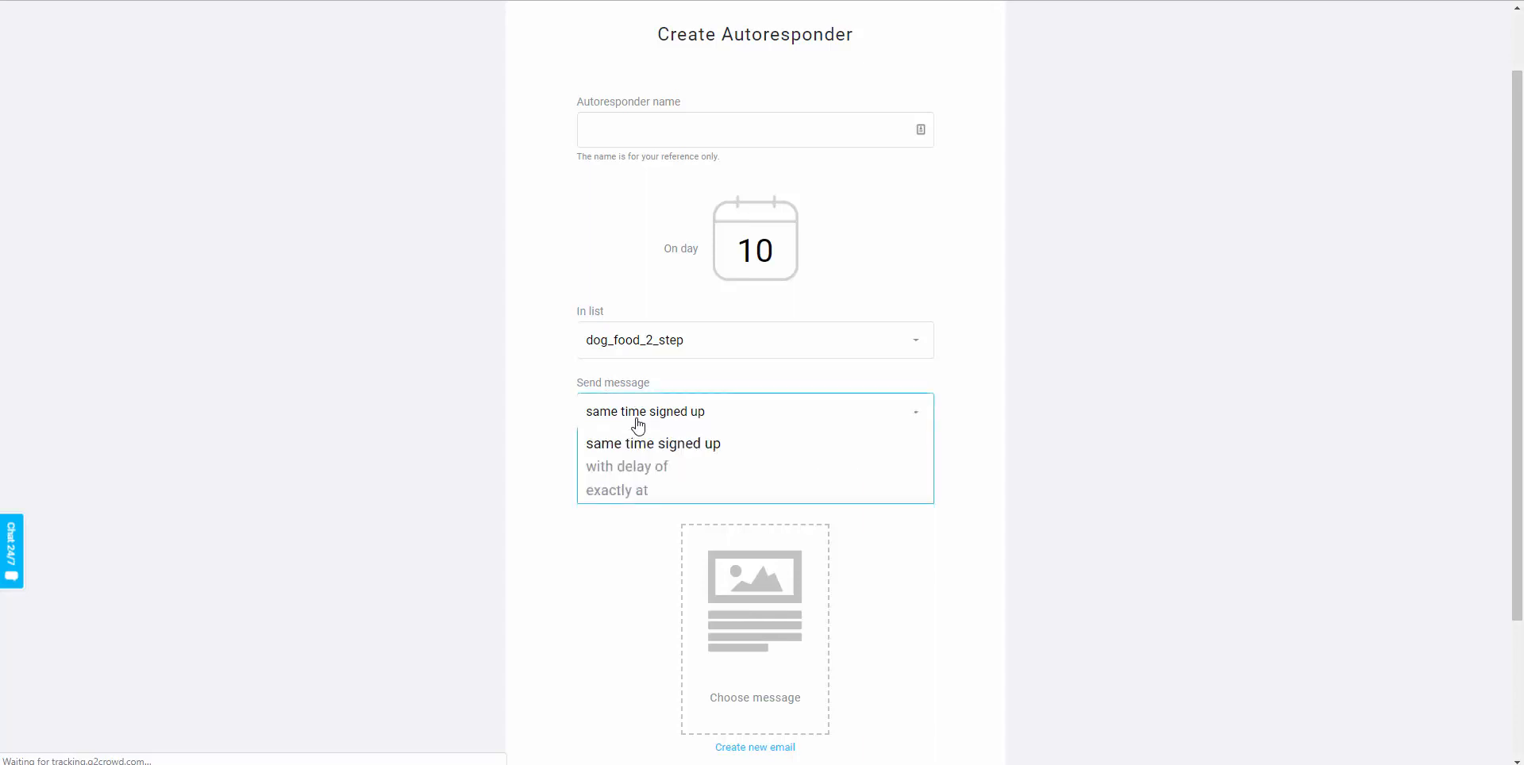
pyautogui.click(637, 475)
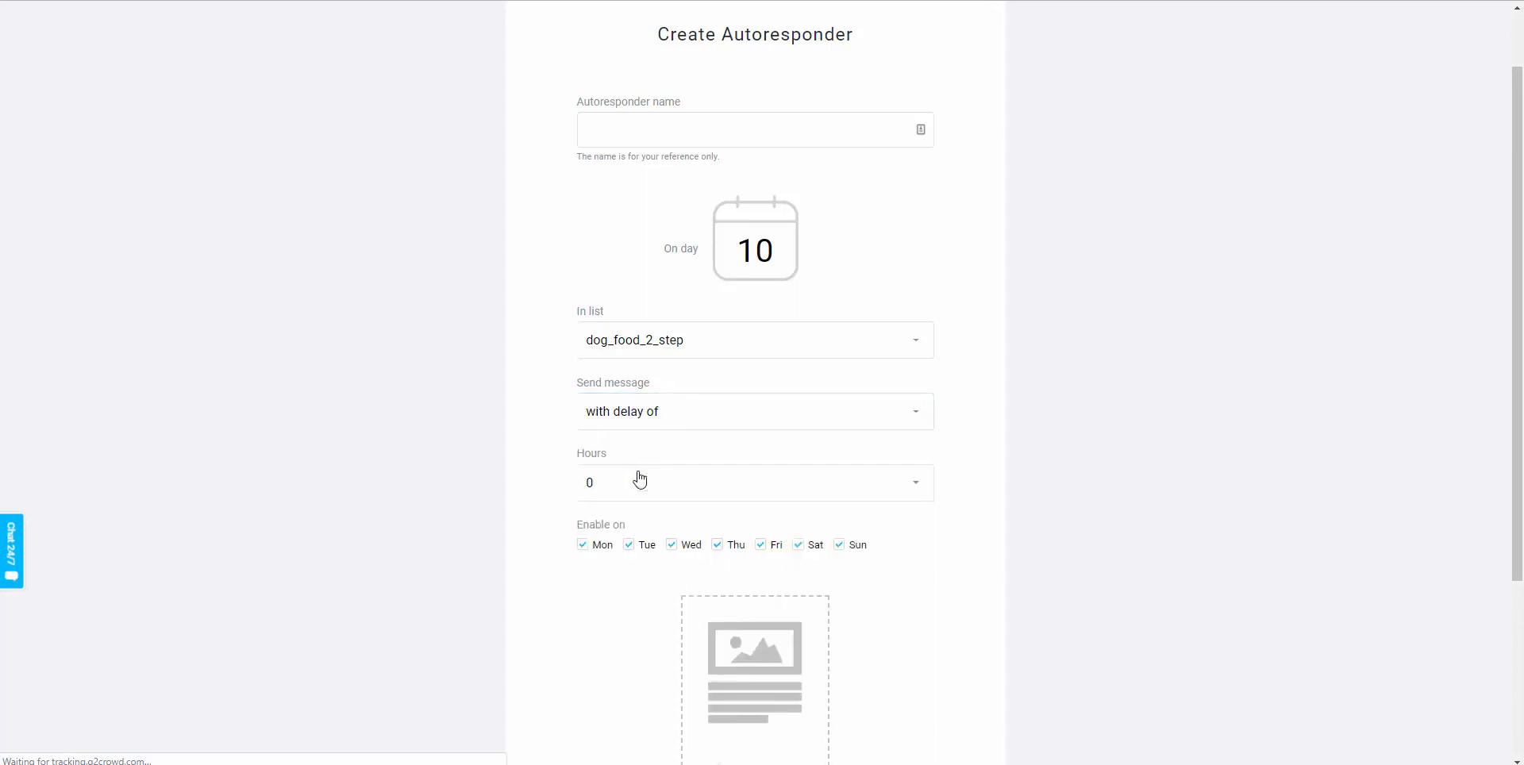
pyautogui.click(634, 482)
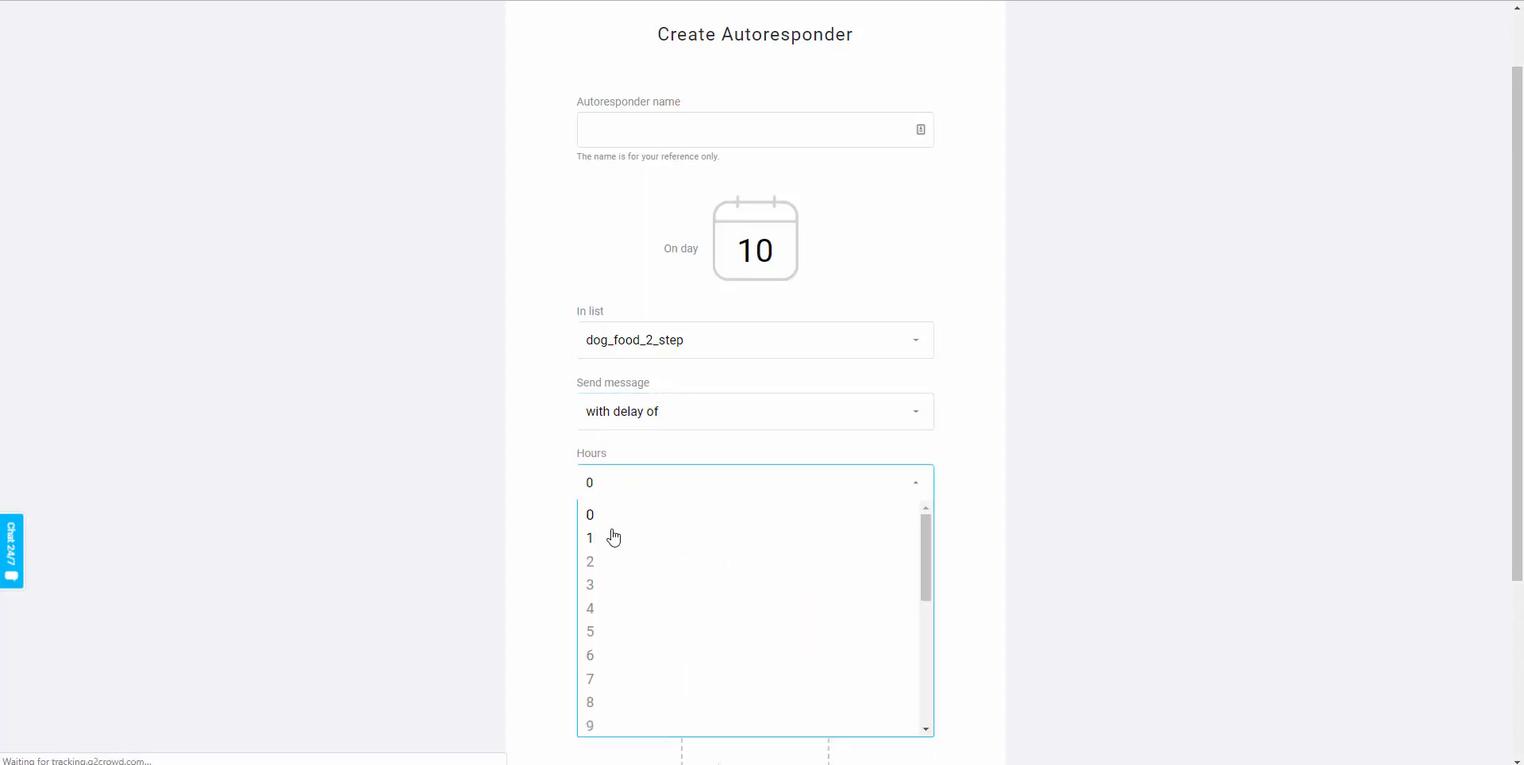
pyautogui.click(613, 538)
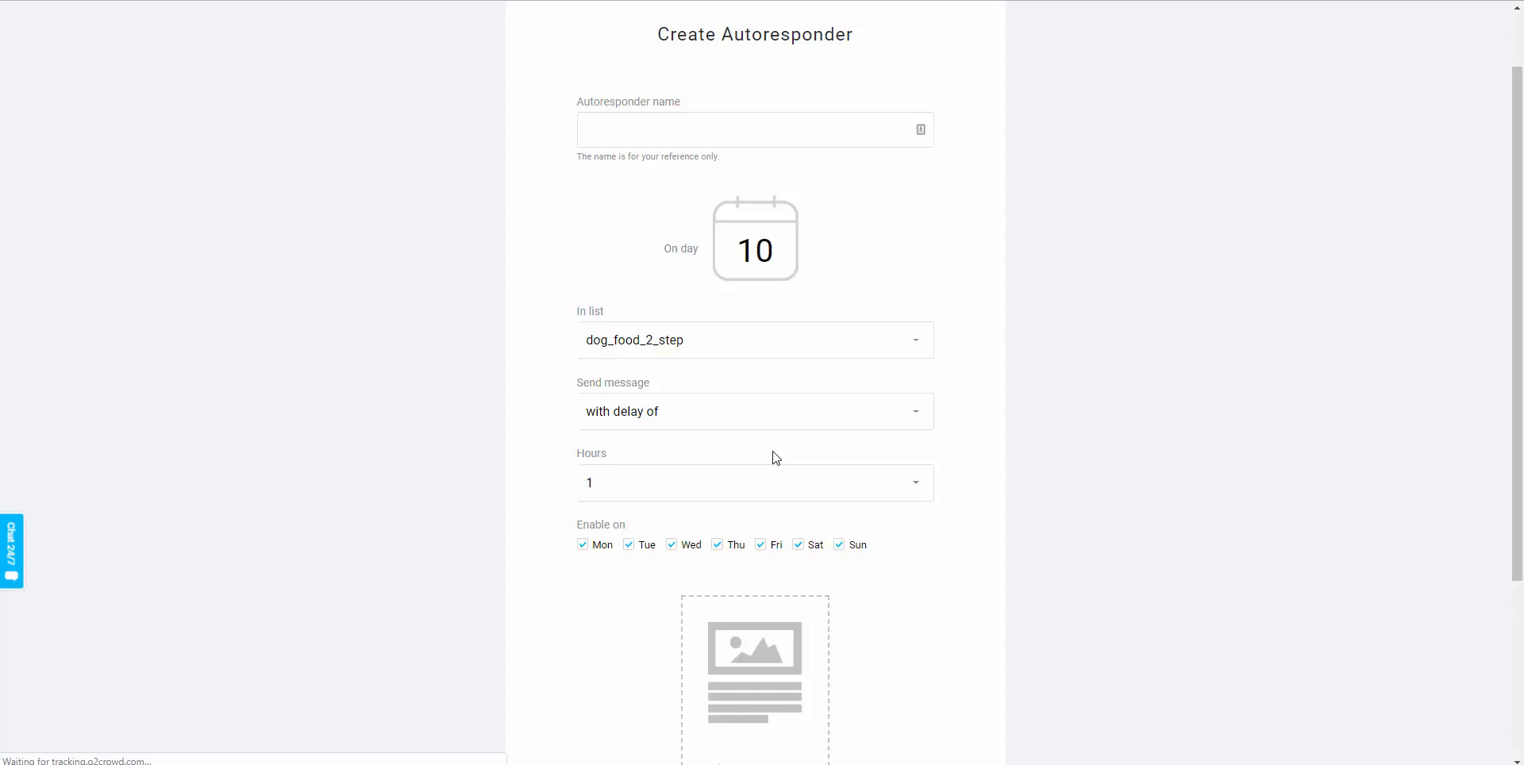
pyautogui.scroll(-3, 724, 622)
pyautogui.scroll(3, 822, 611)
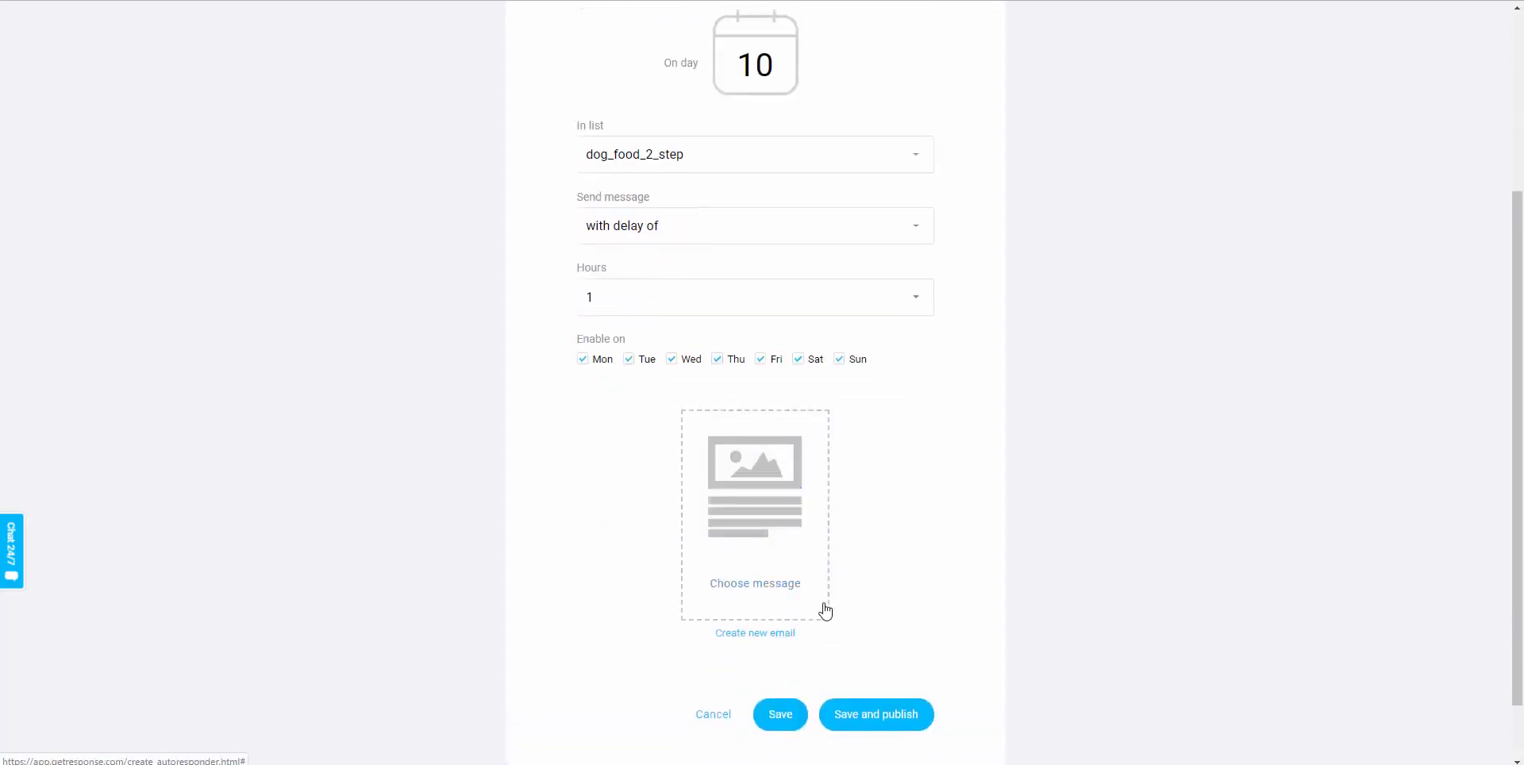
pyautogui.scroll(1, 737, 454)
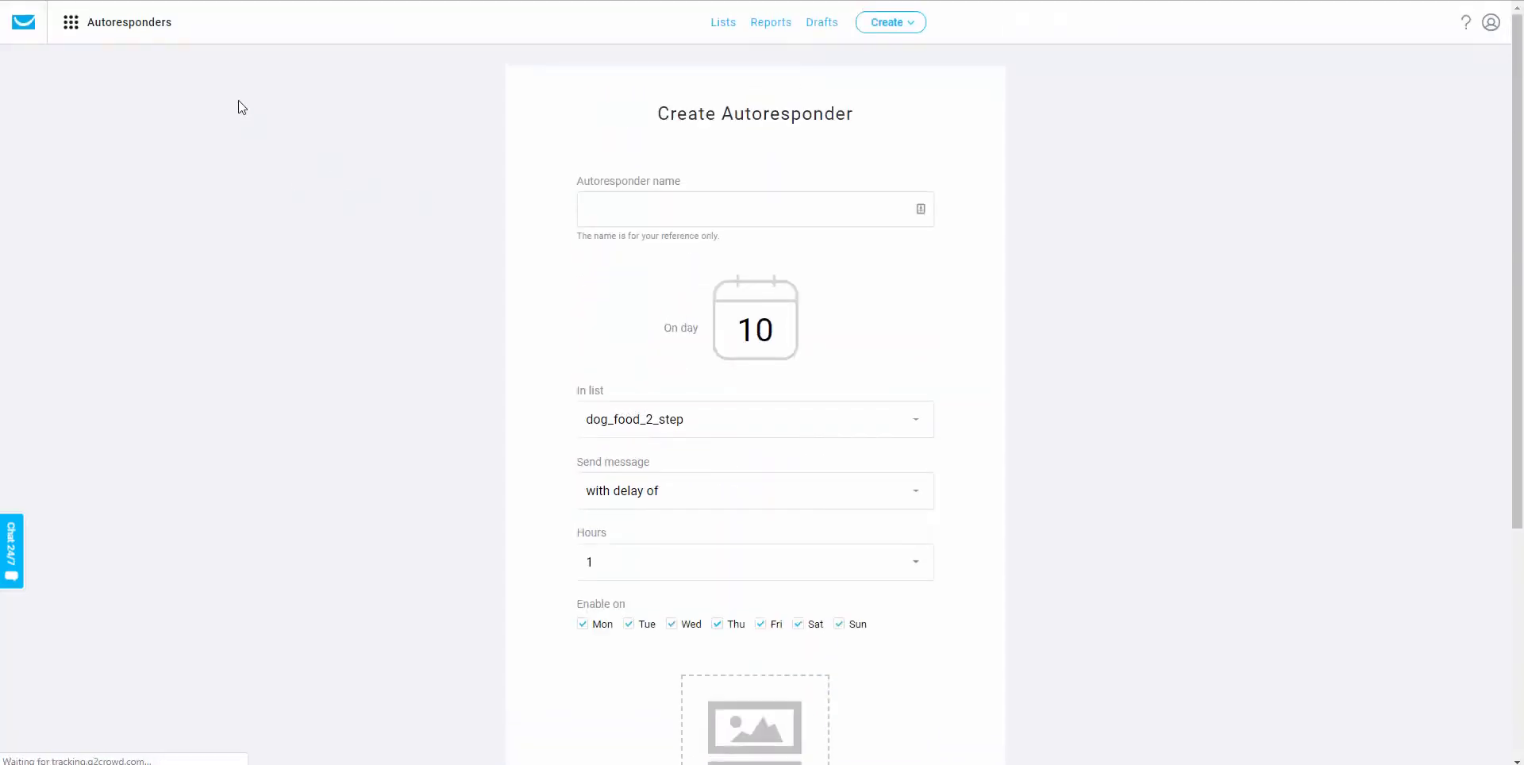
# Go to Automation, leaving the unsaved autoresponder.
pyautogui.click(73, 29)
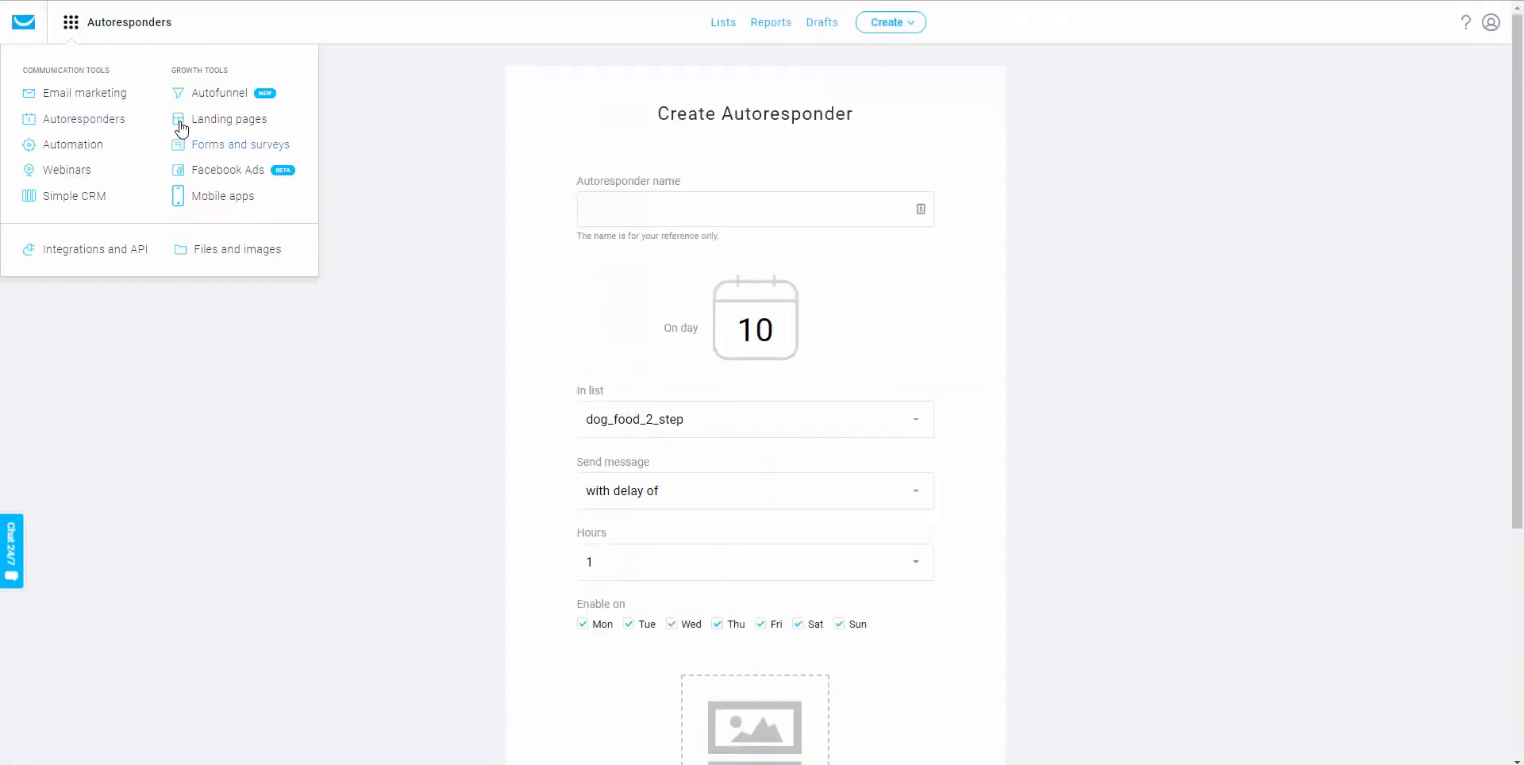
pyautogui.click(79, 146)
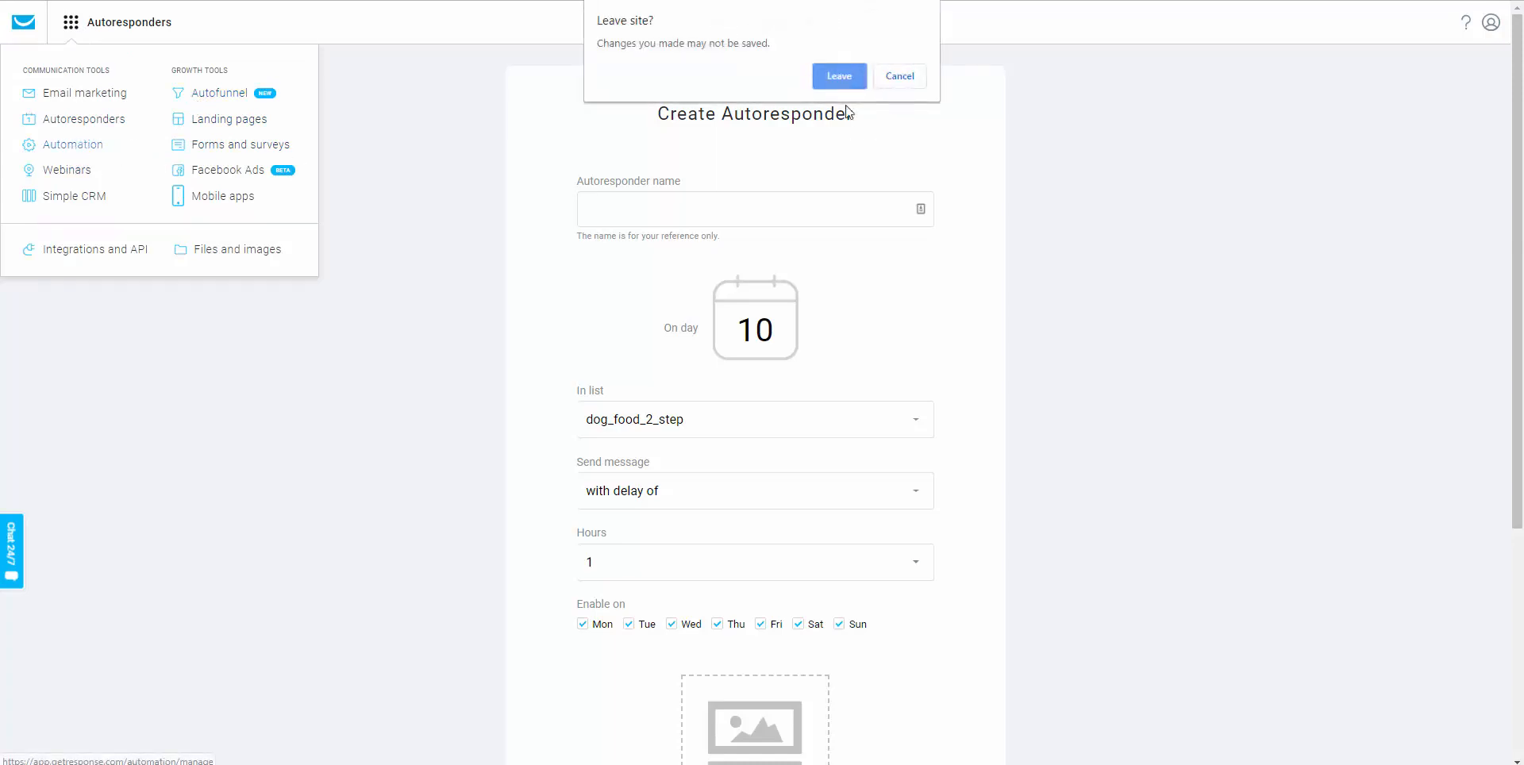
pyautogui.click(840, 77)
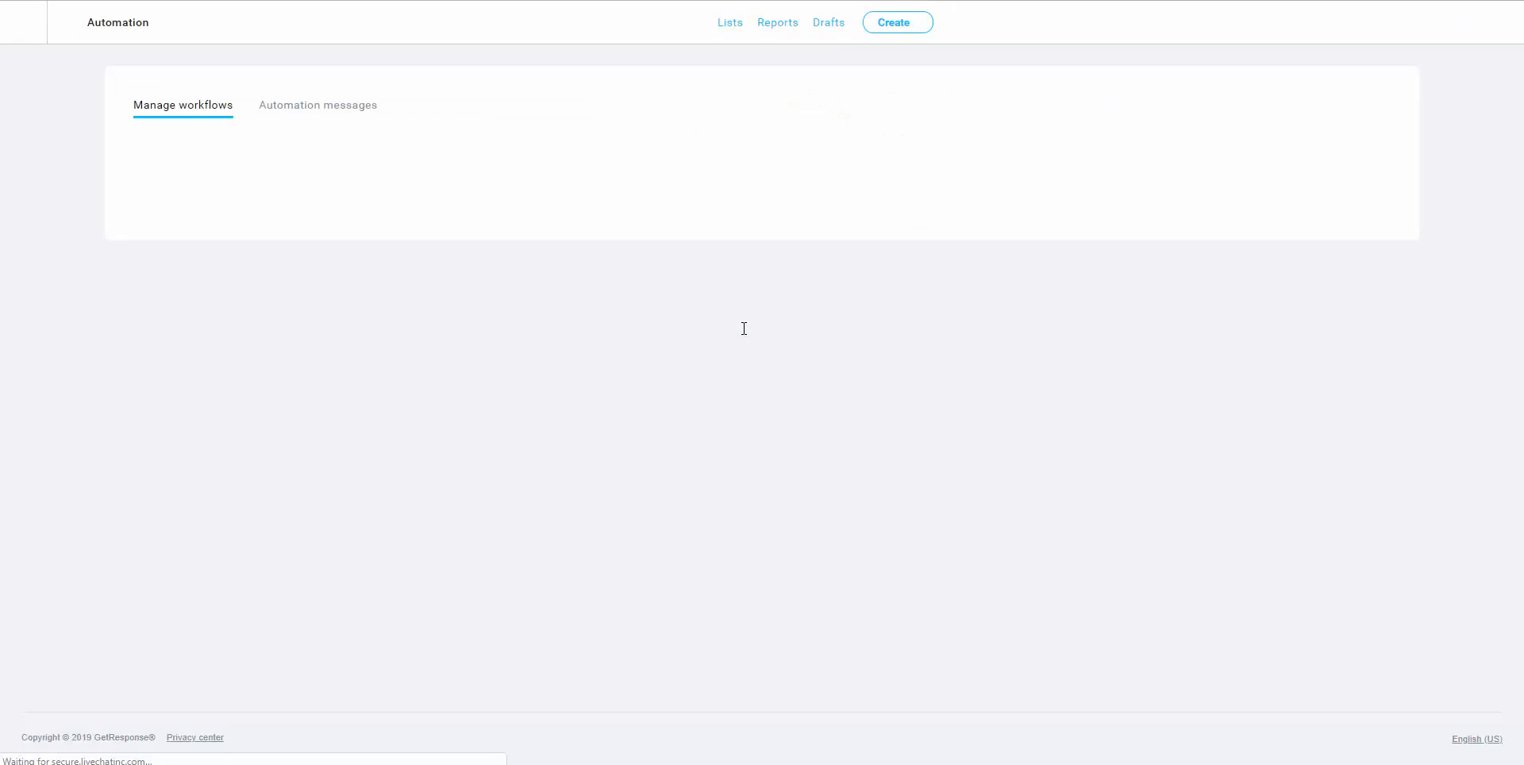
# Create a new workflow built from scratch.
pyautogui.click(1323, 162)
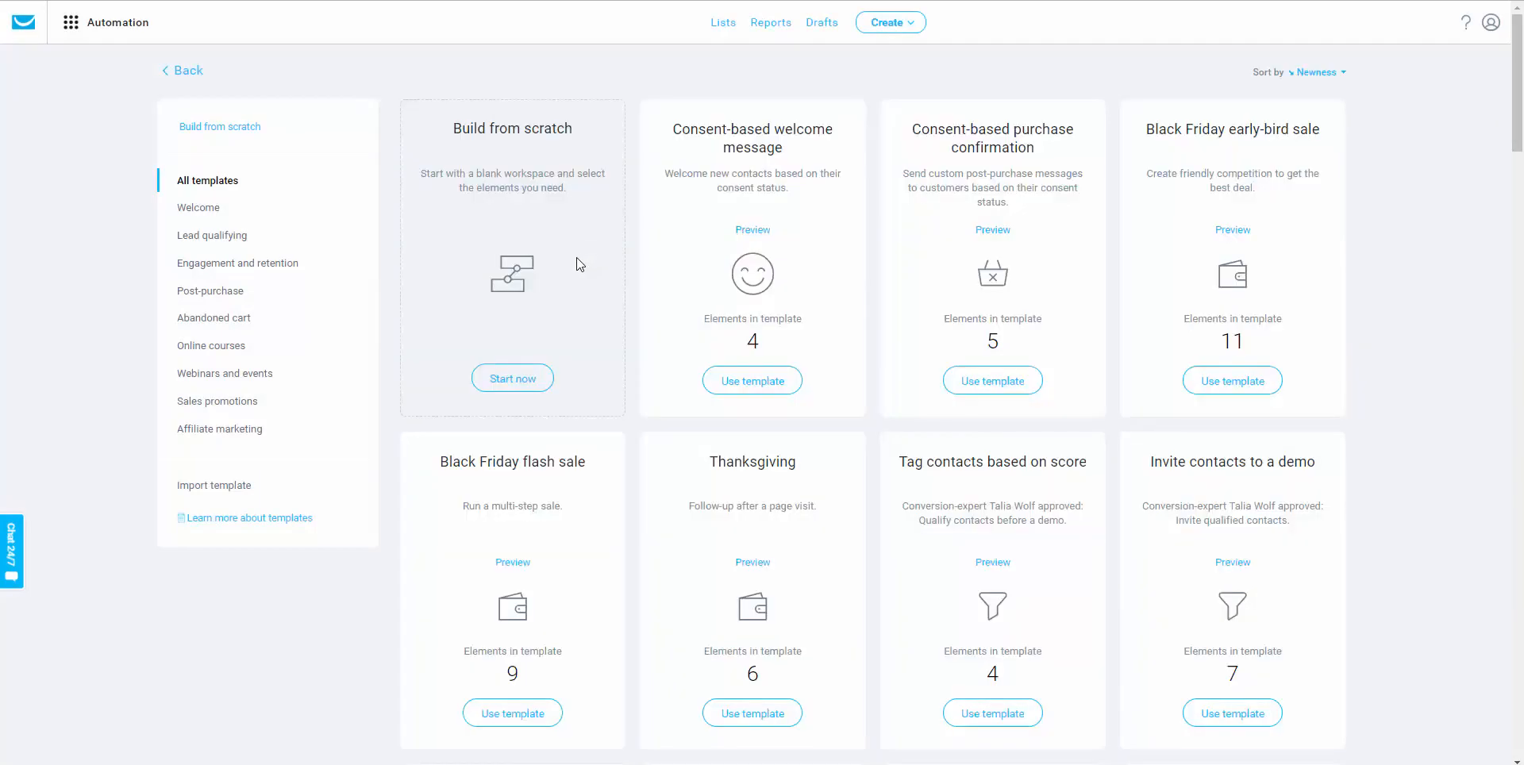
pyautogui.click(513, 379)
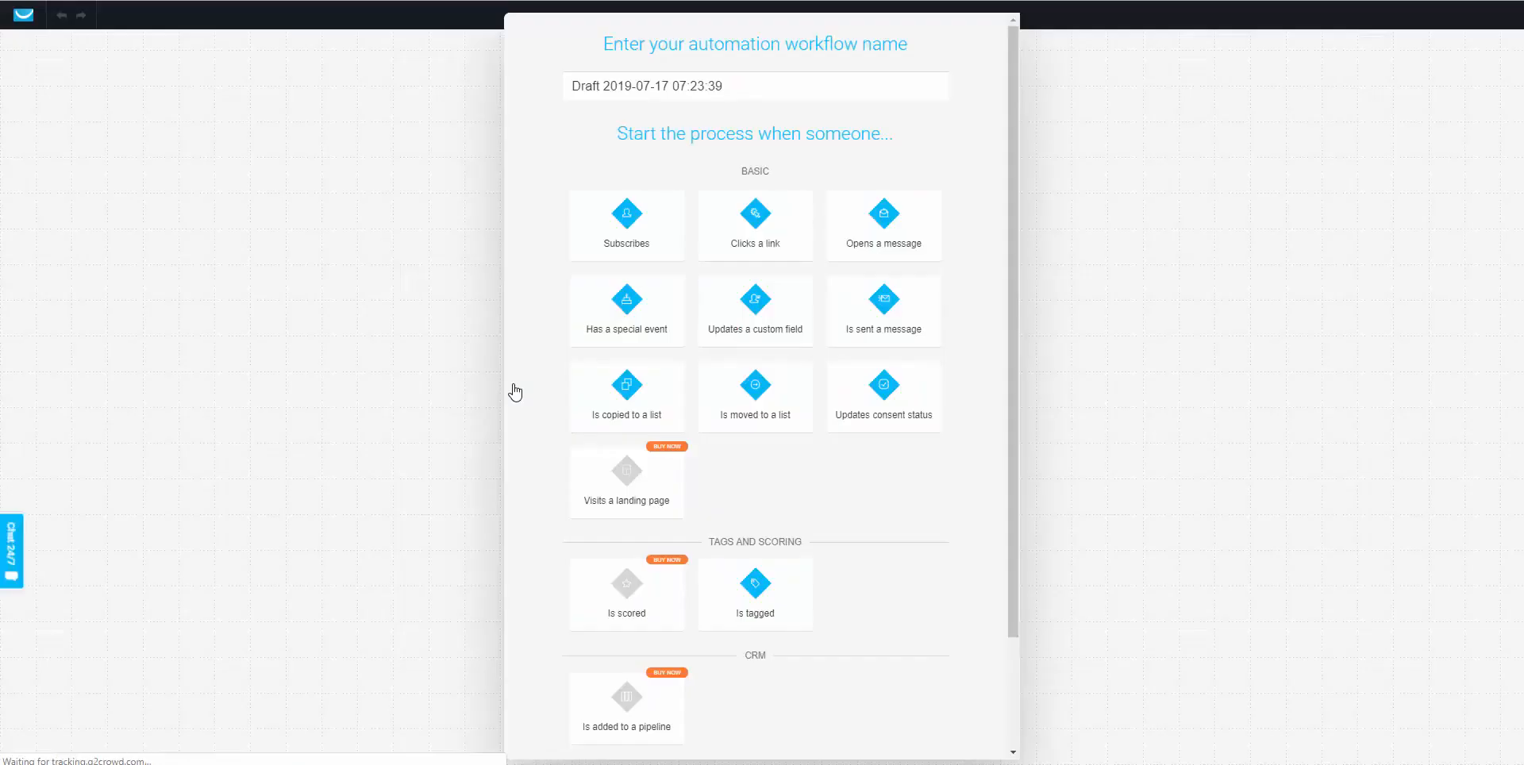
# Add a Subscribes trigger limited to the specific list dog_food_example.
pyautogui.click(636, 246)
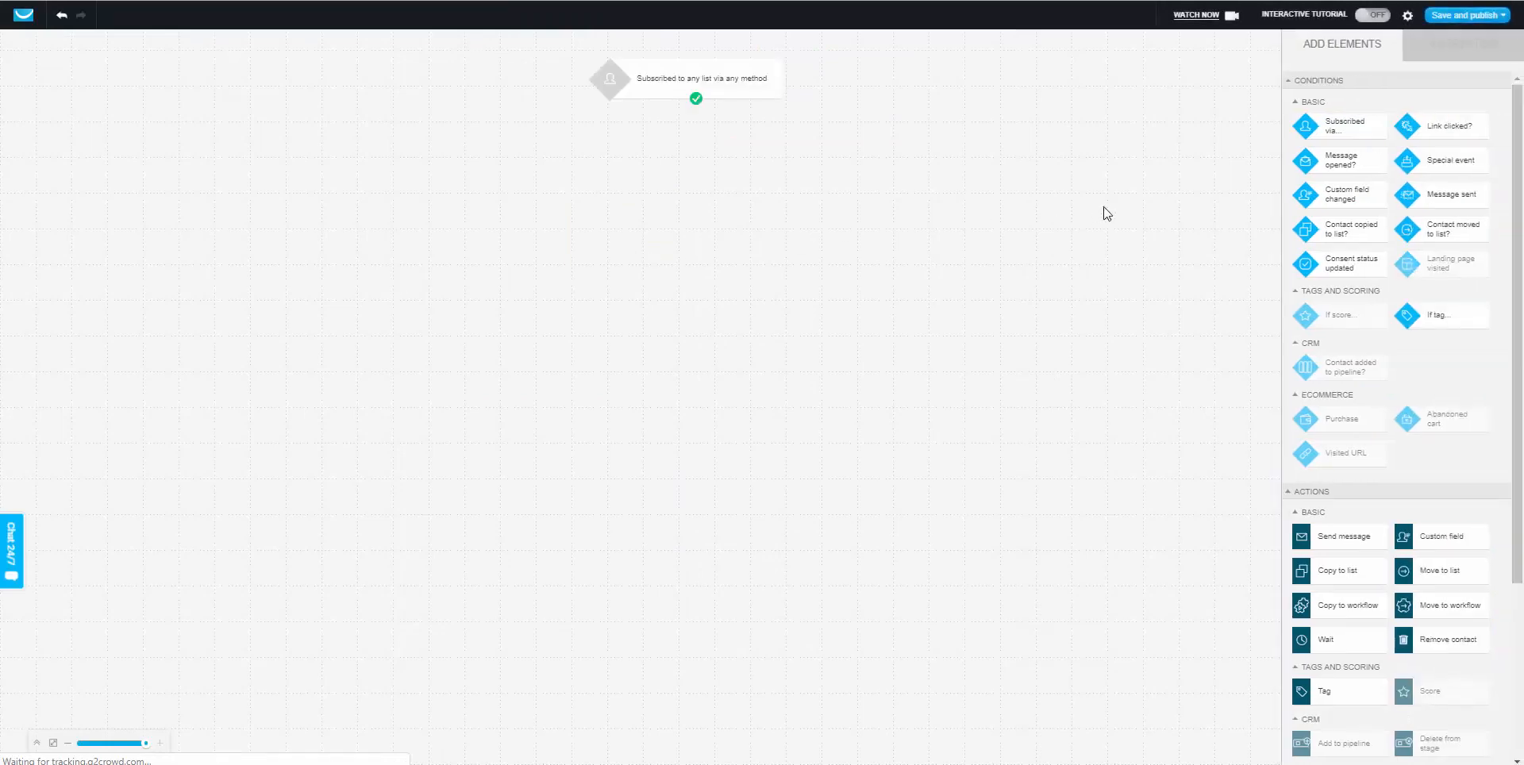
pyautogui.click(738, 83)
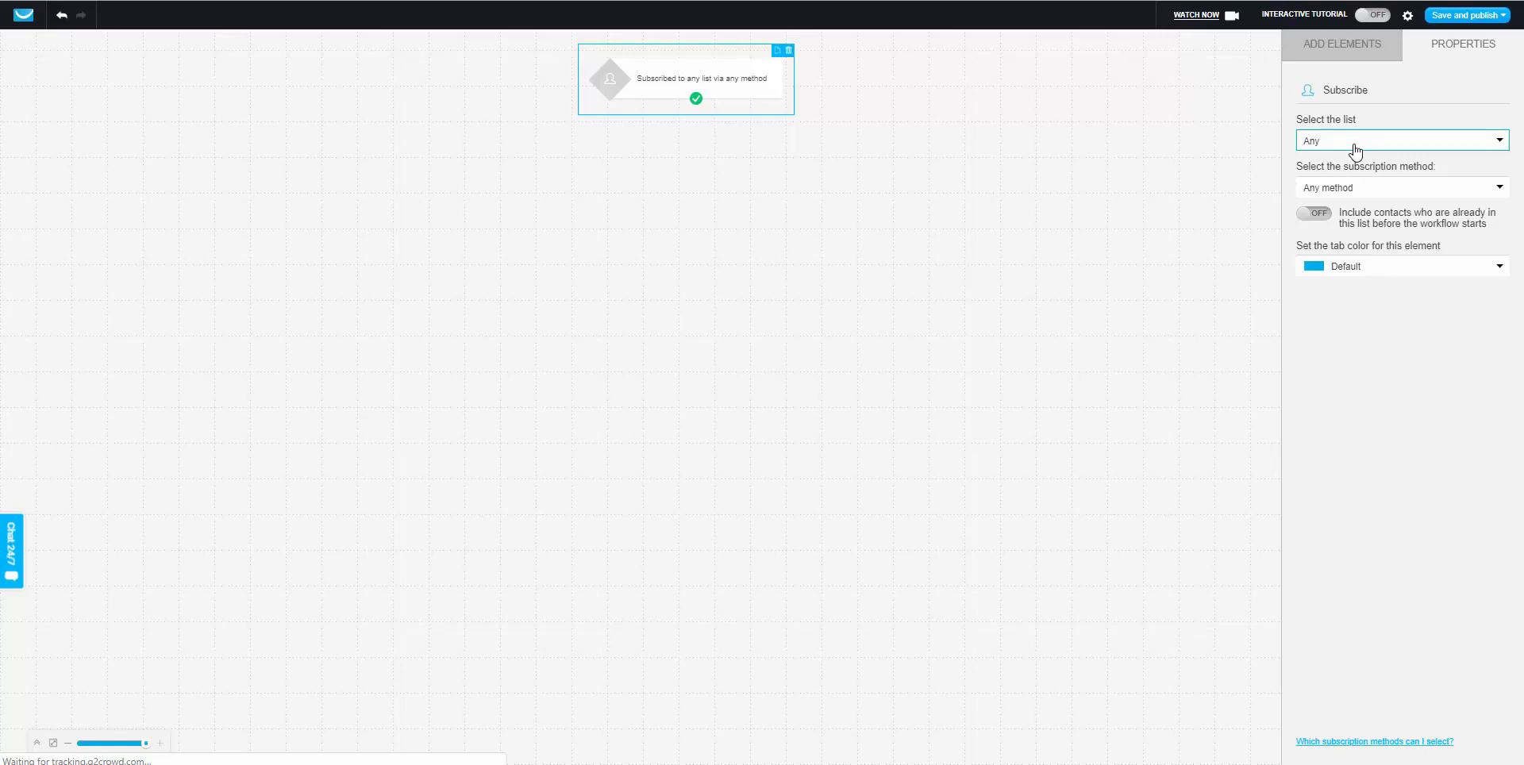
pyautogui.click(1356, 150)
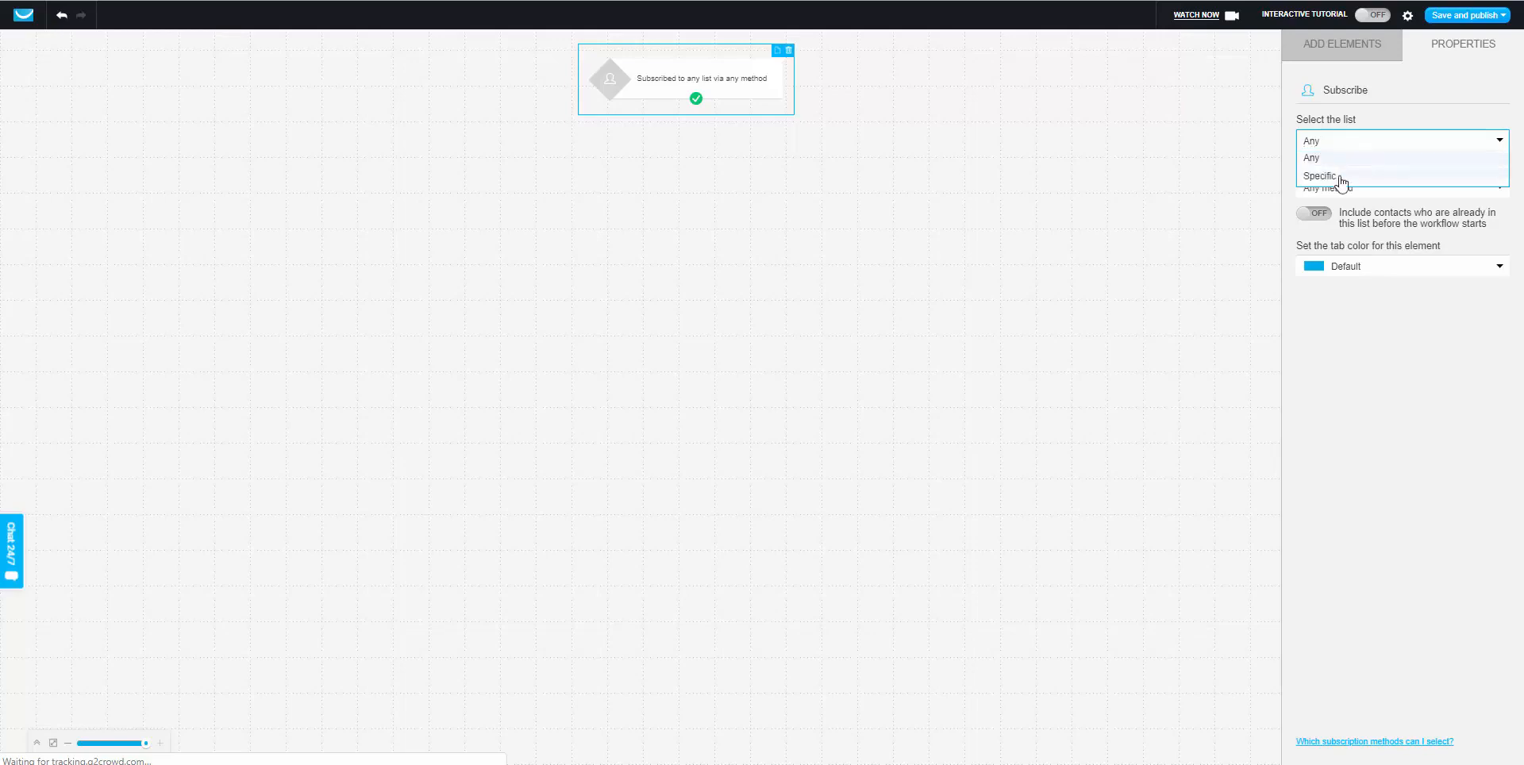
pyautogui.click(1342, 177)
pyautogui.click(1340, 183)
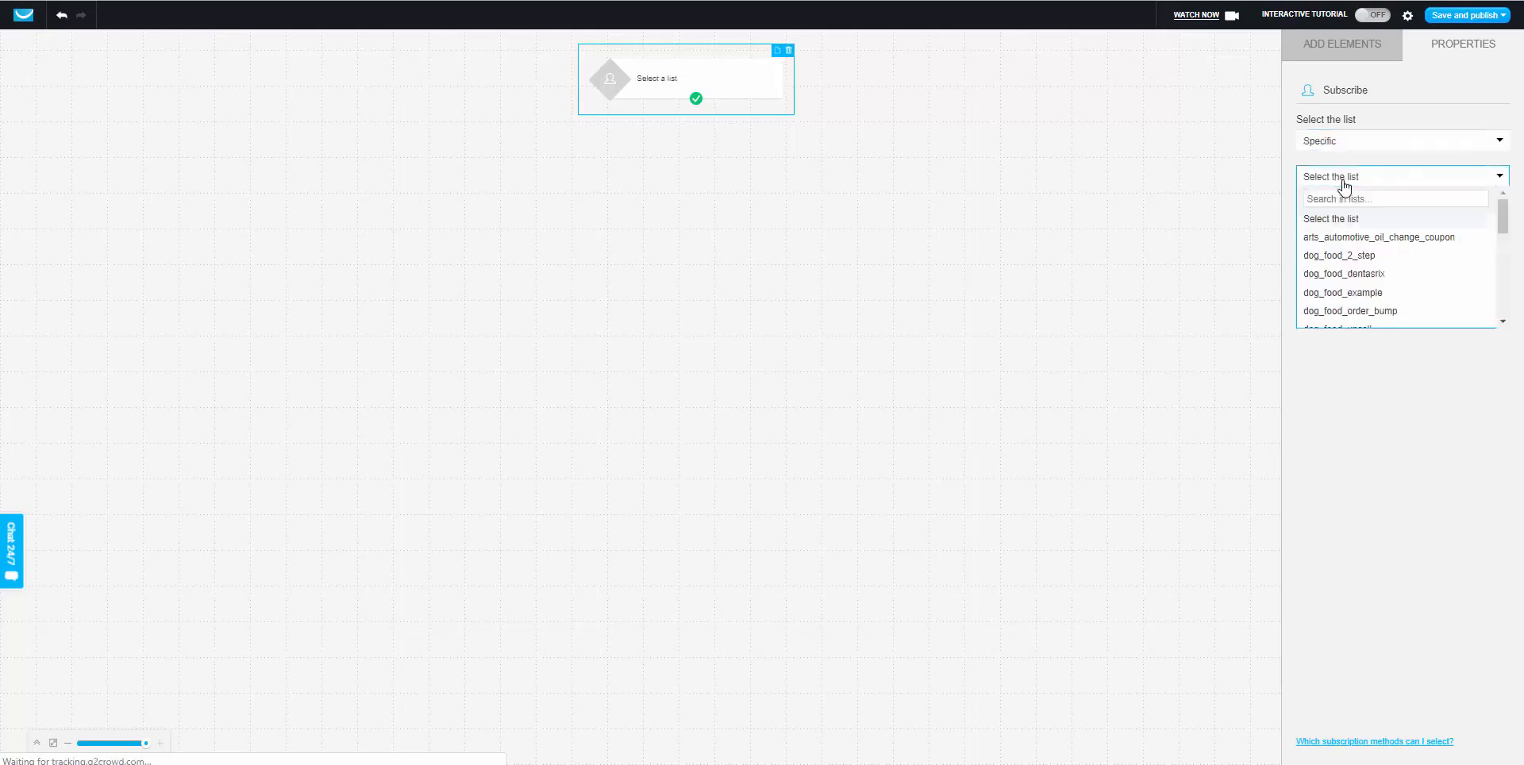
pyautogui.click(1369, 294)
pyautogui.click(1341, 46)
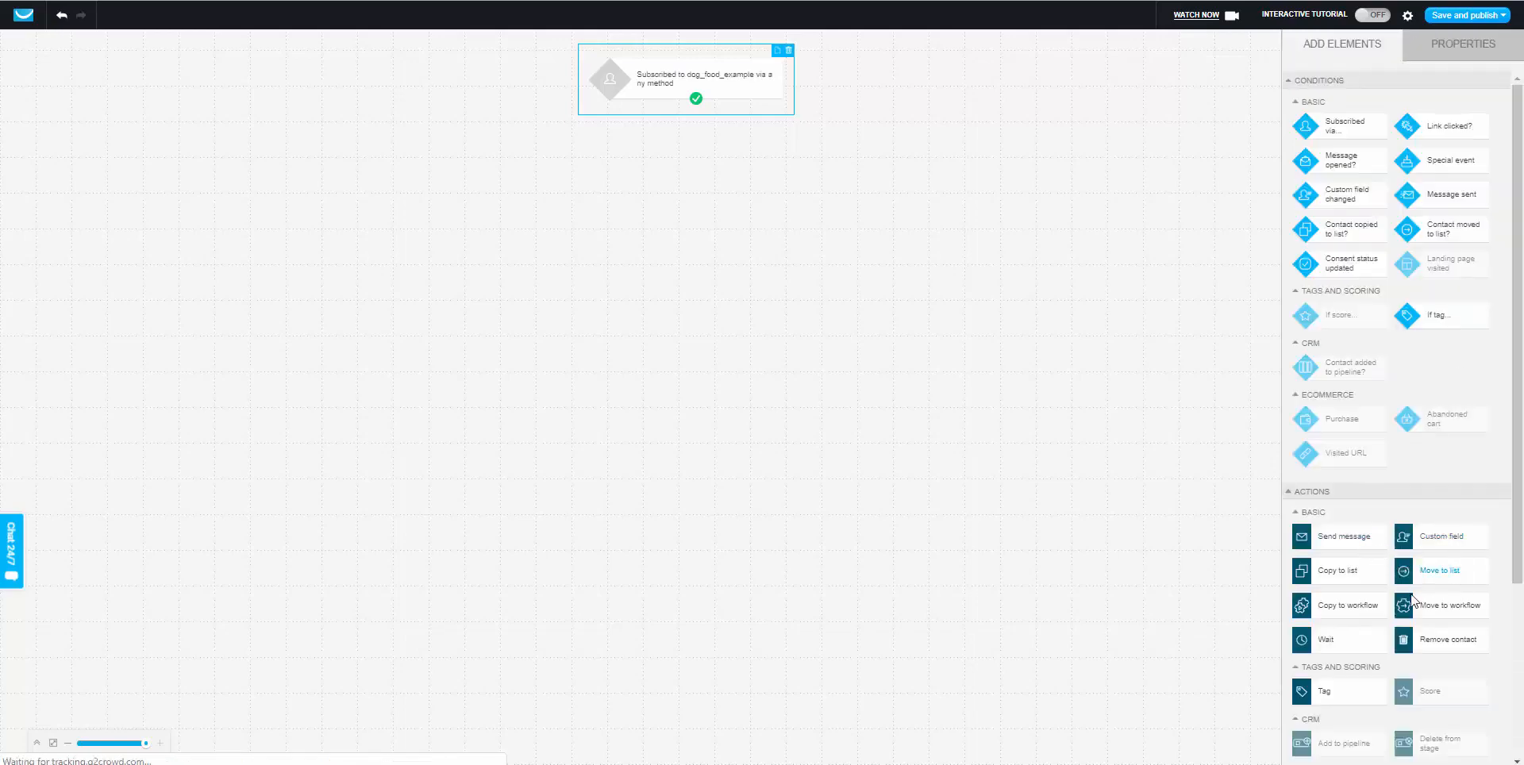
# Add a Remove contact action for list dog_food_2_step and connect it beneath the trigger.
pyautogui.moveTo(1425, 649); pyautogui.dragTo(702, 190)
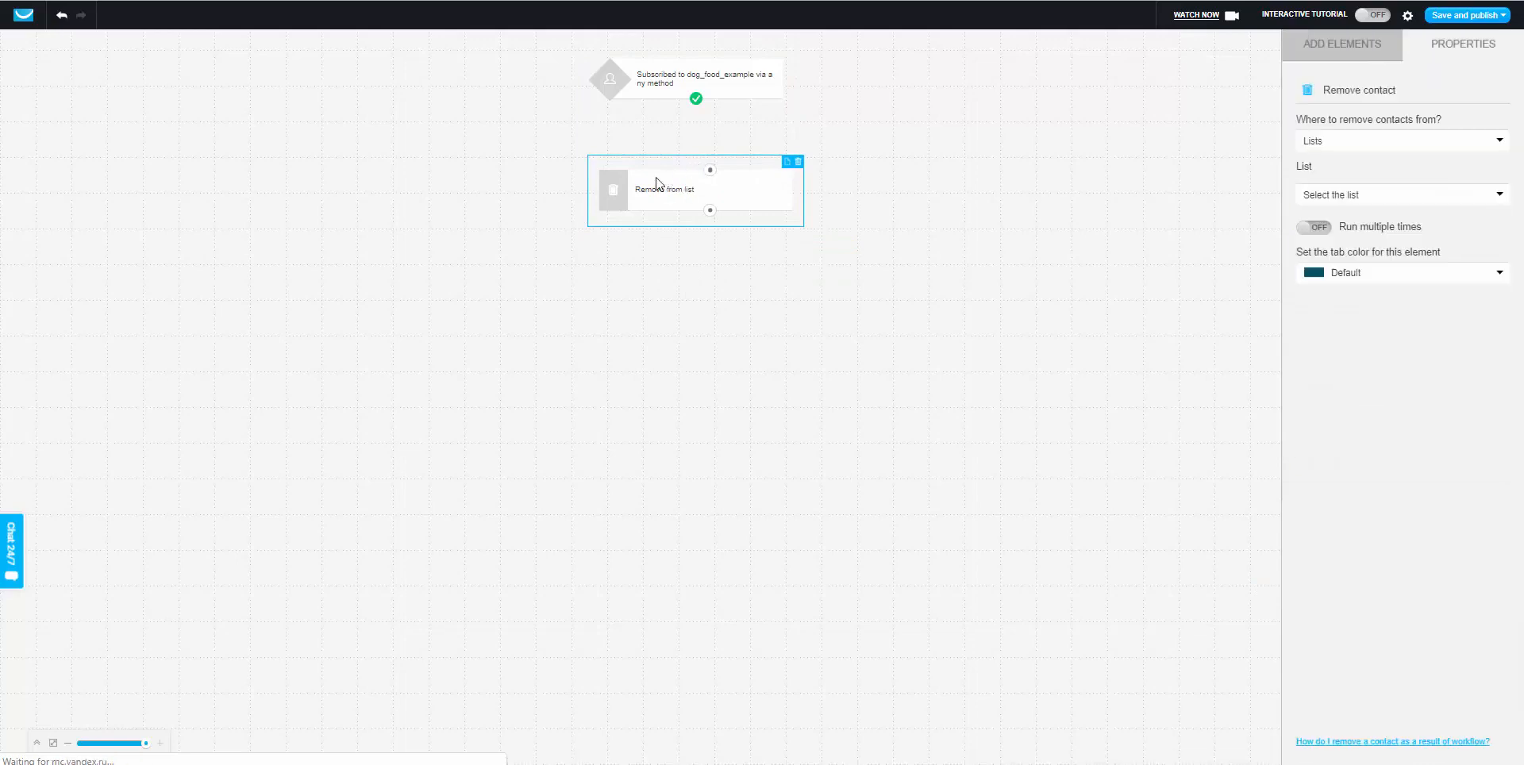
pyautogui.click(1354, 146)
pyautogui.click(1351, 157)
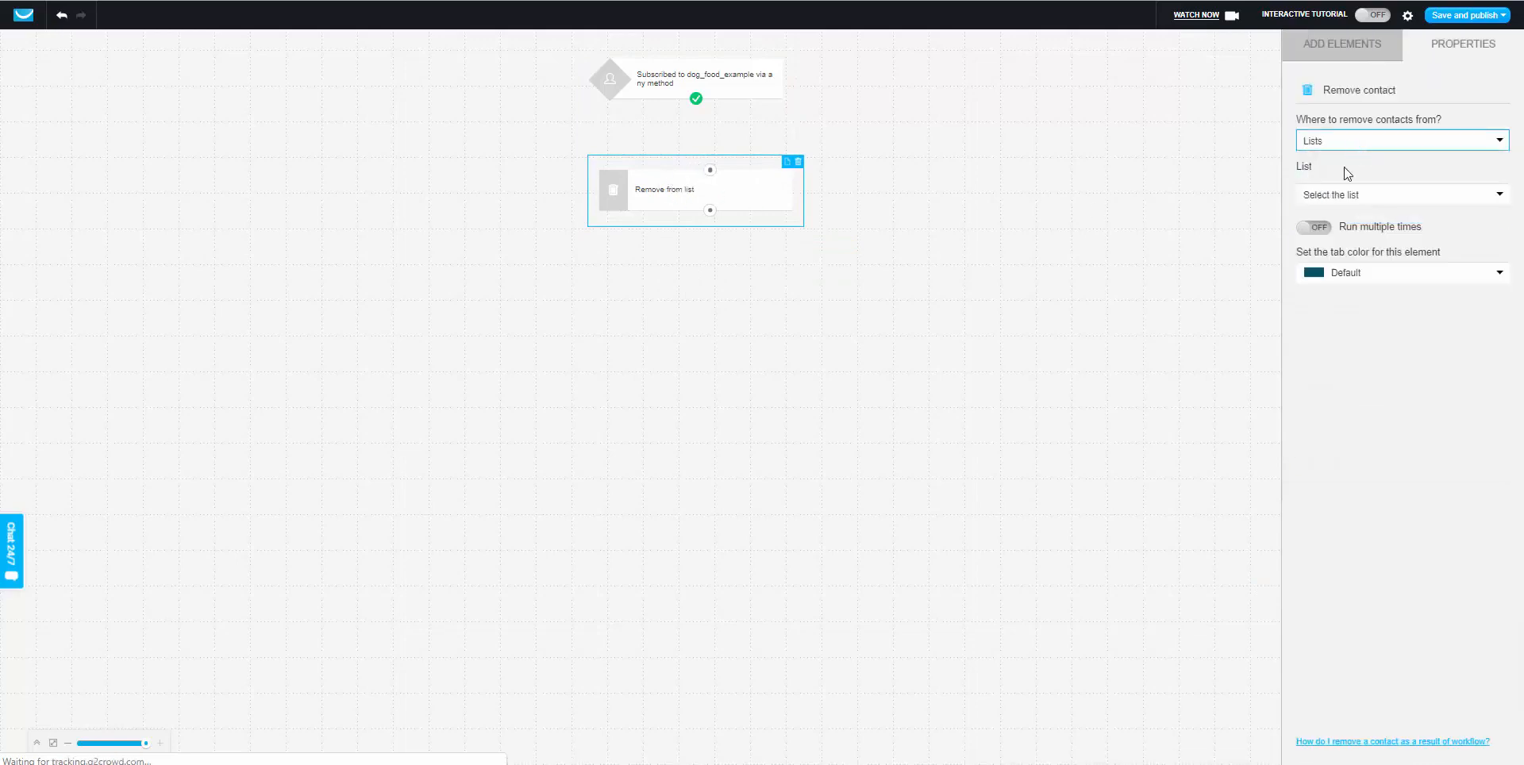
pyautogui.click(1332, 197)
pyautogui.click(1351, 271)
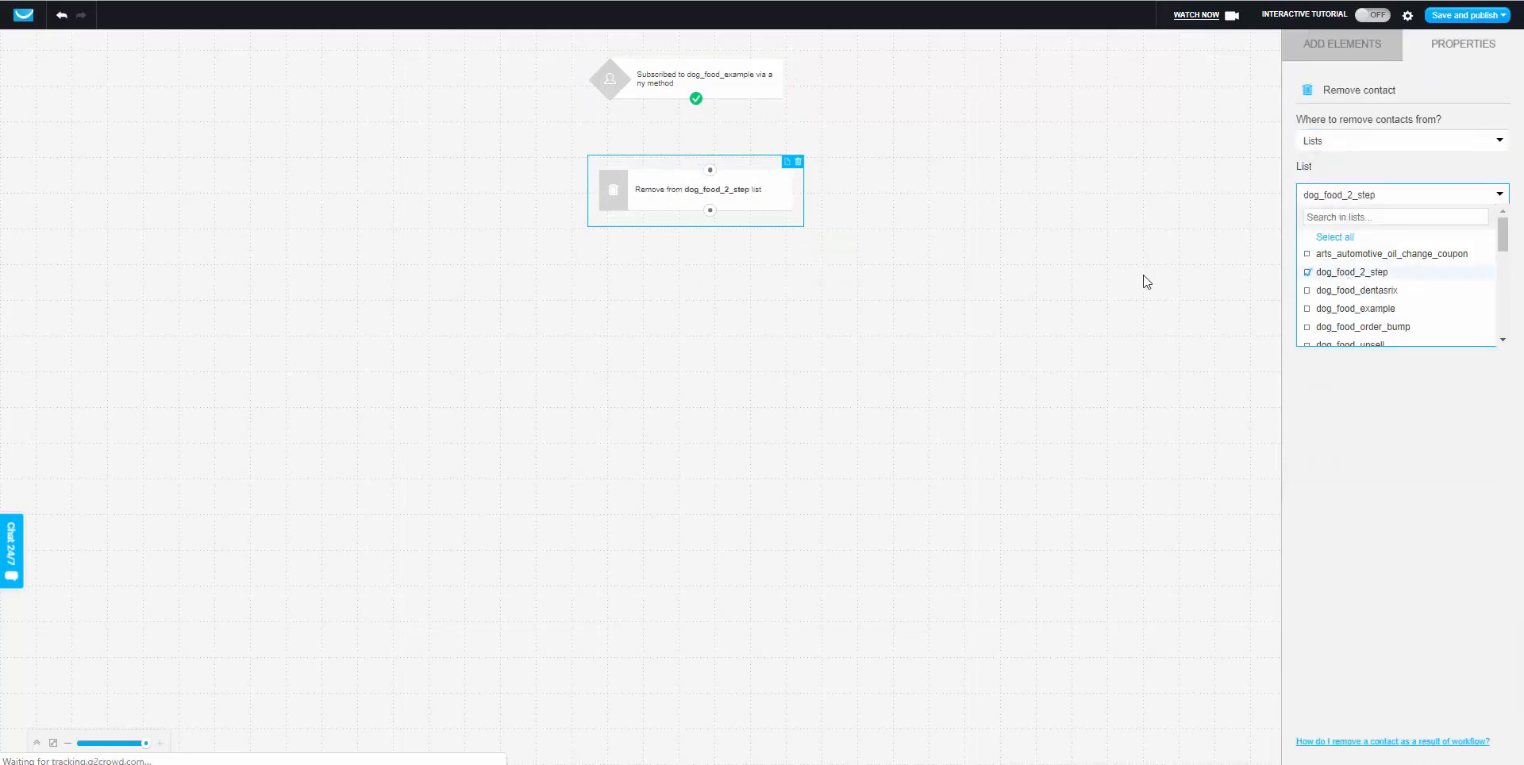
pyautogui.click(895, 164)
pyautogui.moveTo(696, 99); pyautogui.dragTo(710, 169)
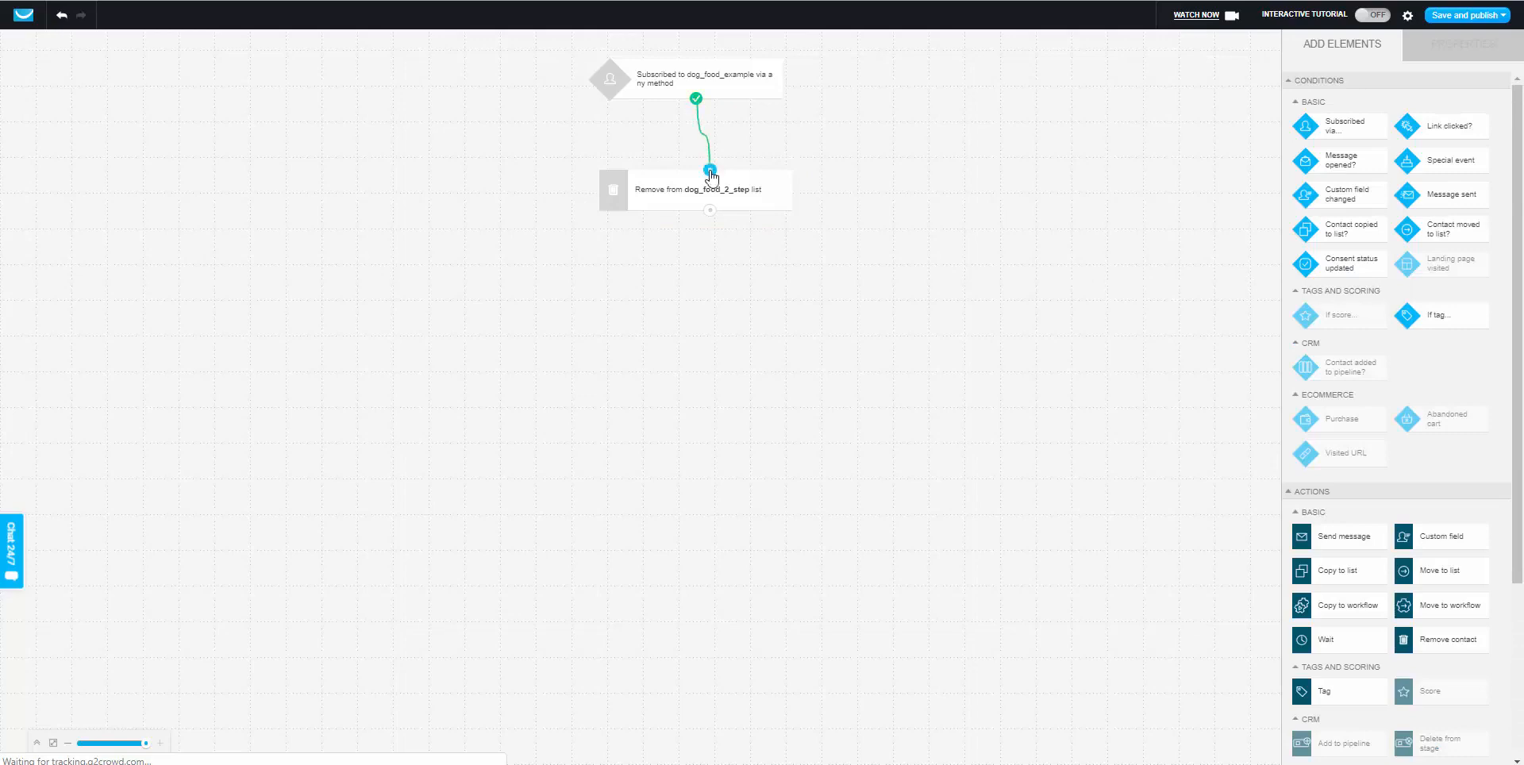